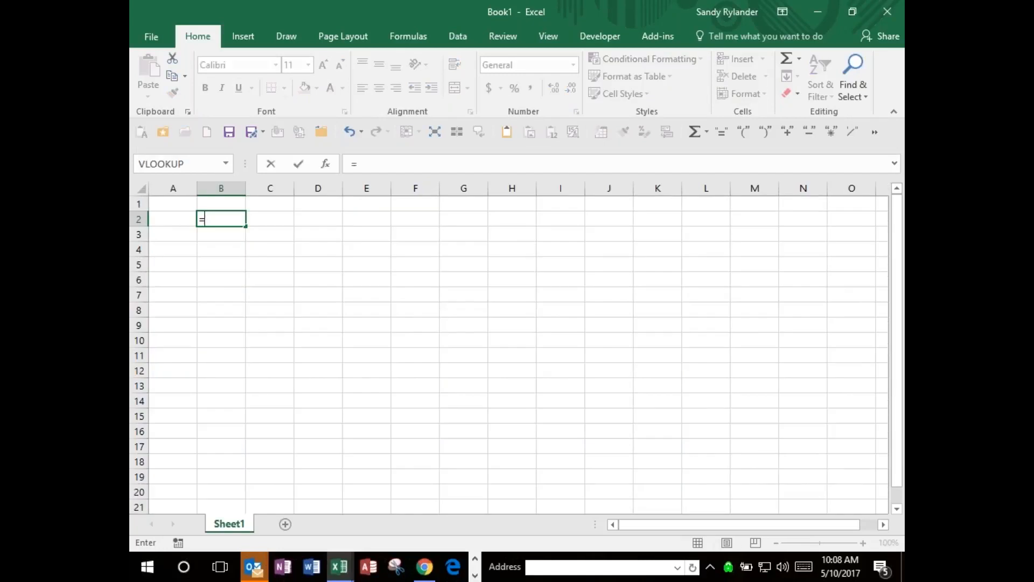
Enter the numbers 100, 50 and 75 in cells B2, B3 and B4.
key("Left")
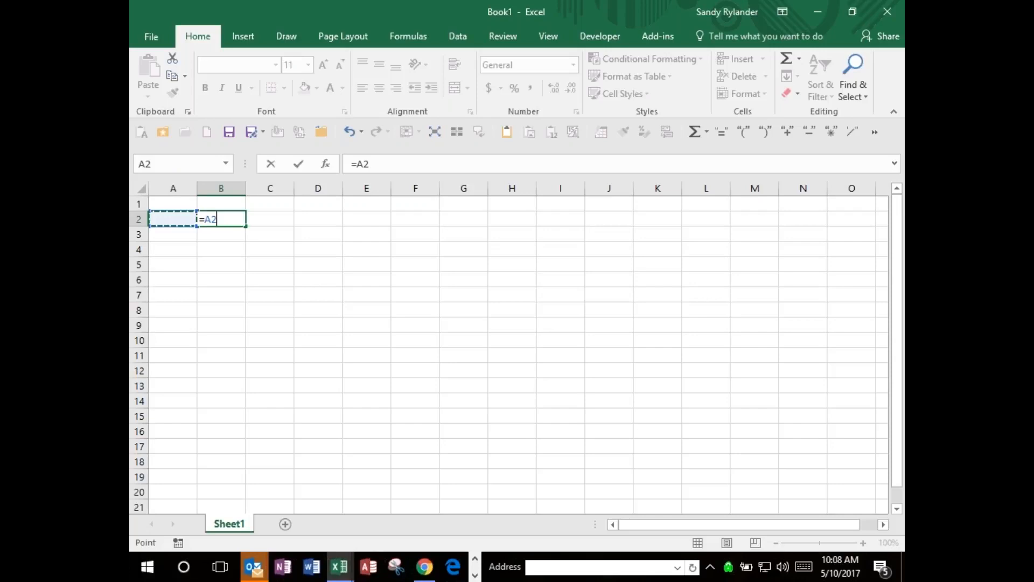
key("Escape")
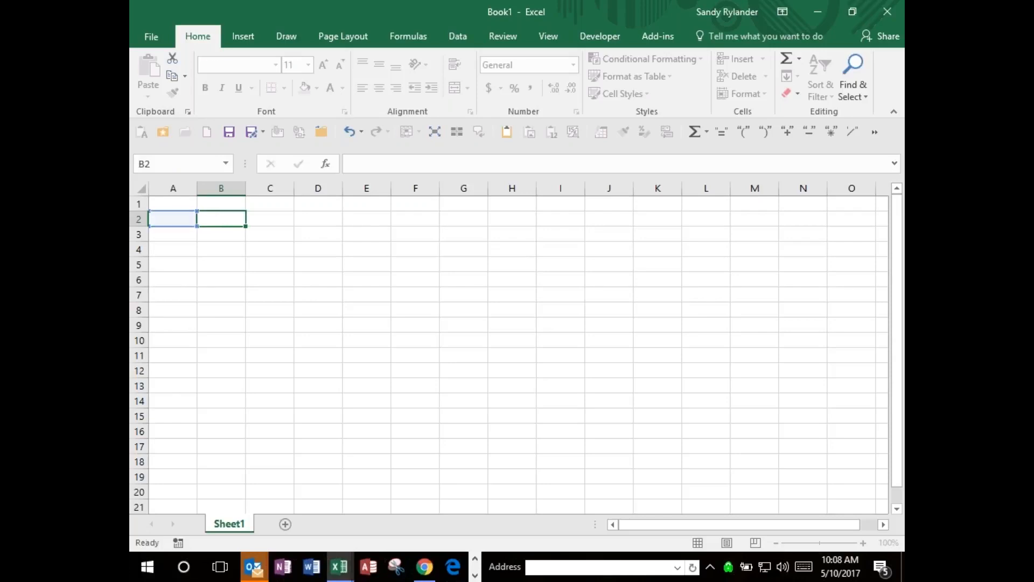
type("100")
key("Return")
type("50")
key("Return")
type("75")
key("Return")
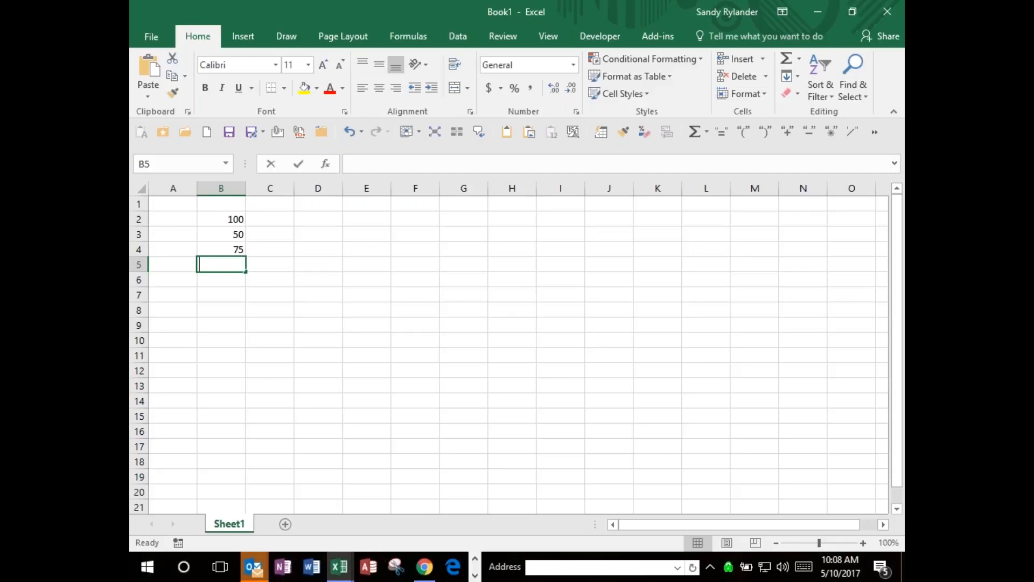
Enter the formula =100+50+75 in cell B5, adding the three numbers as fixed values.
type("=")
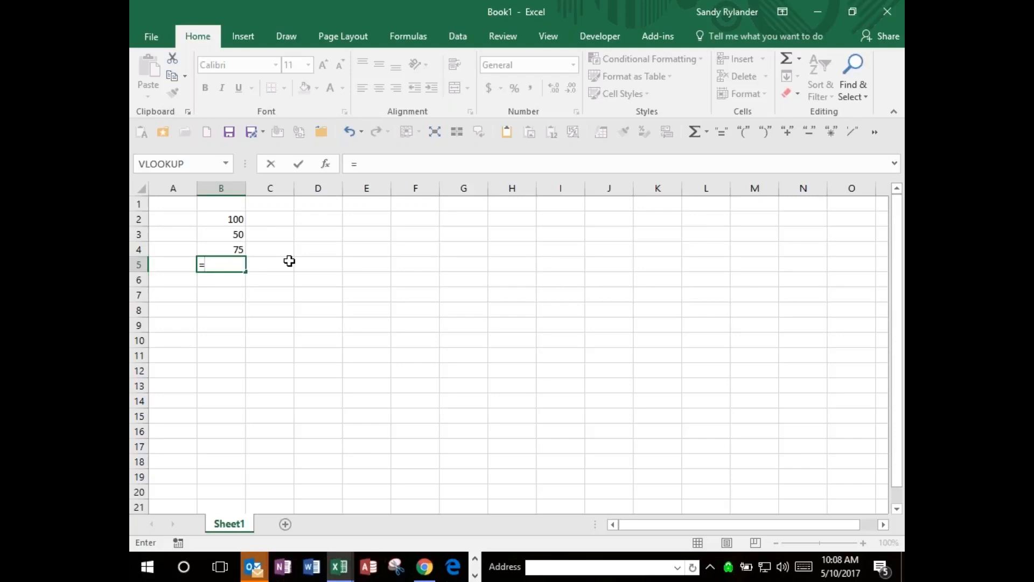
type("100+50+")
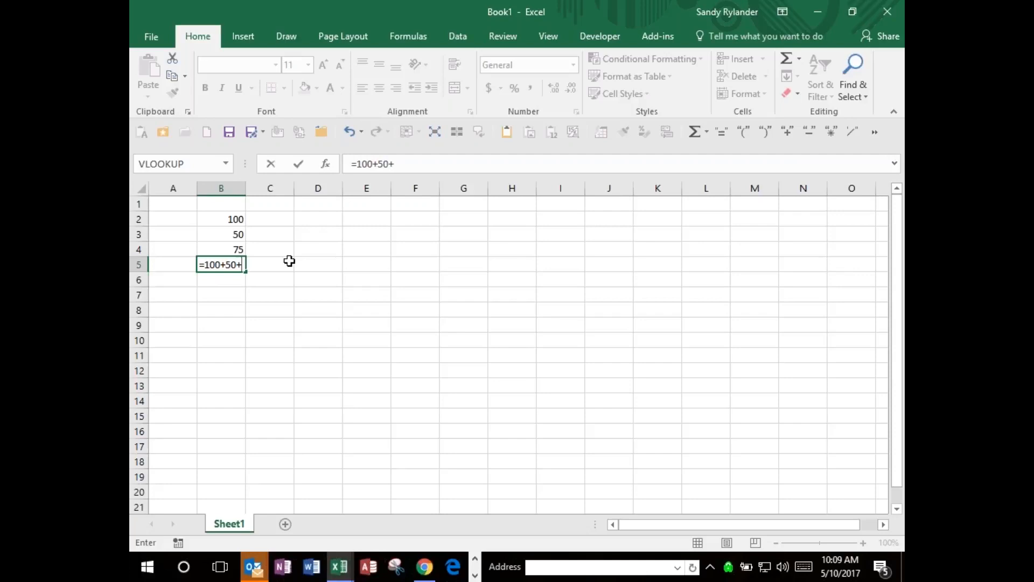
type("75")
key("Return")
Enter the formula =B2+B3+B4 in cell B6, adding the numbers by cell reference, and keep B6 selected.
type("=")
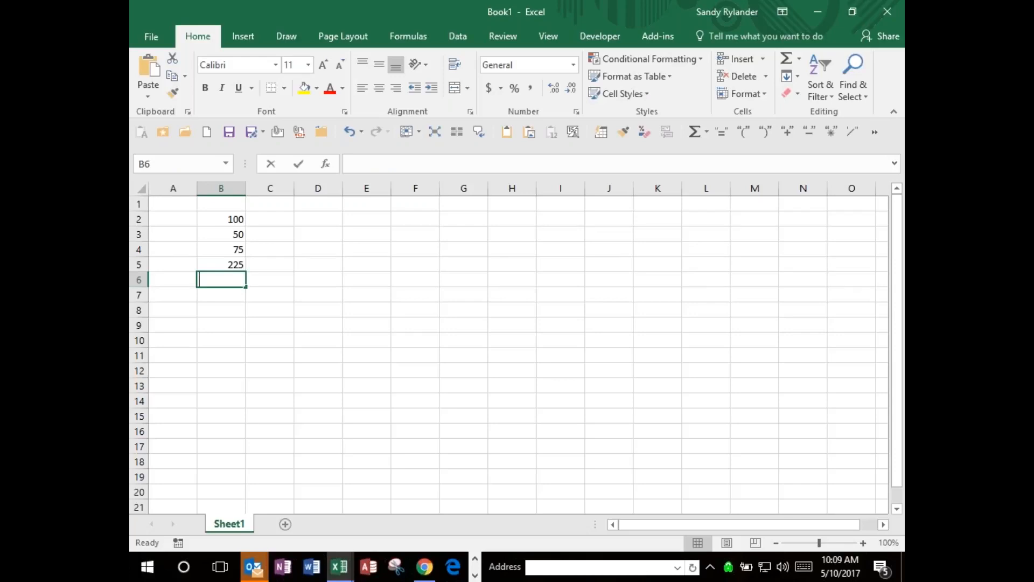
type("=")
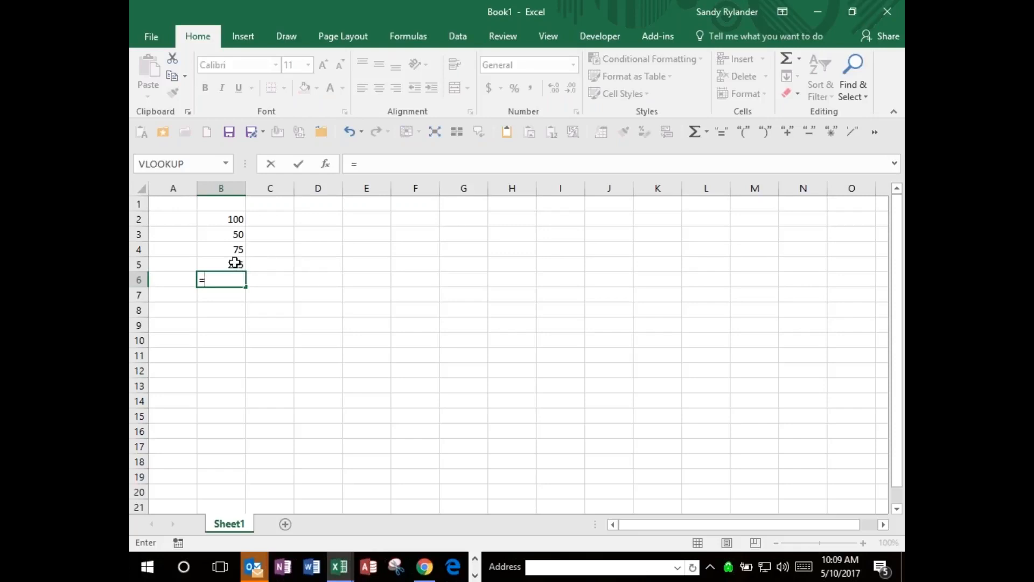
left_click(232, 221)
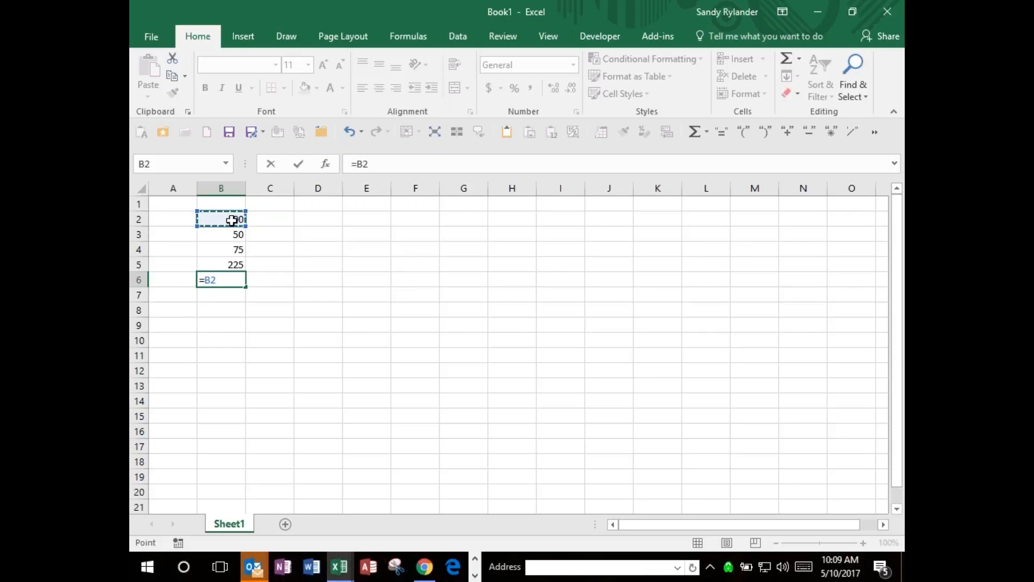
type("+")
left_click(231, 235)
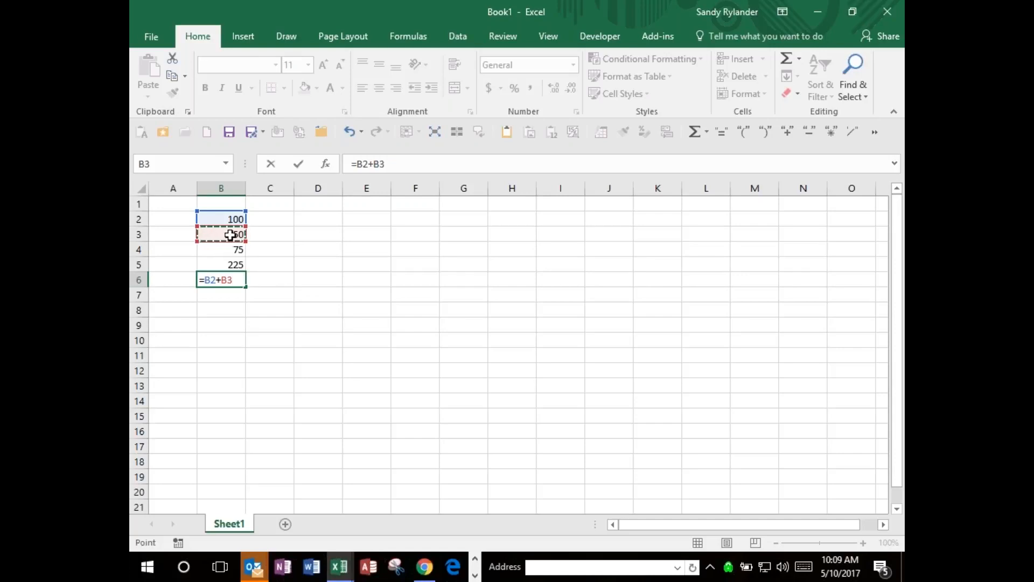
type("+")
left_click(234, 250)
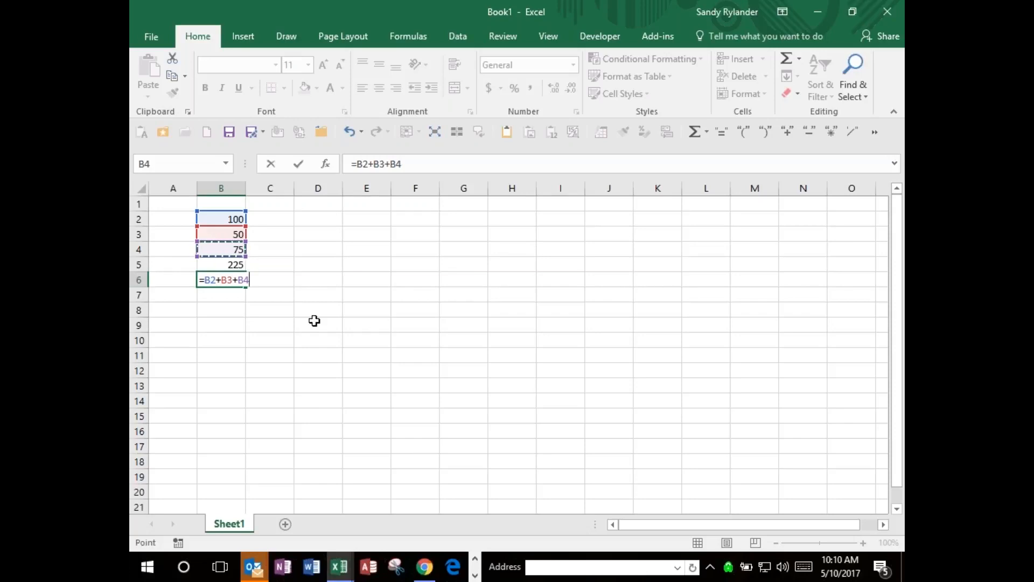
type("+")
key("BackSpace")
key("ctrl+Return")
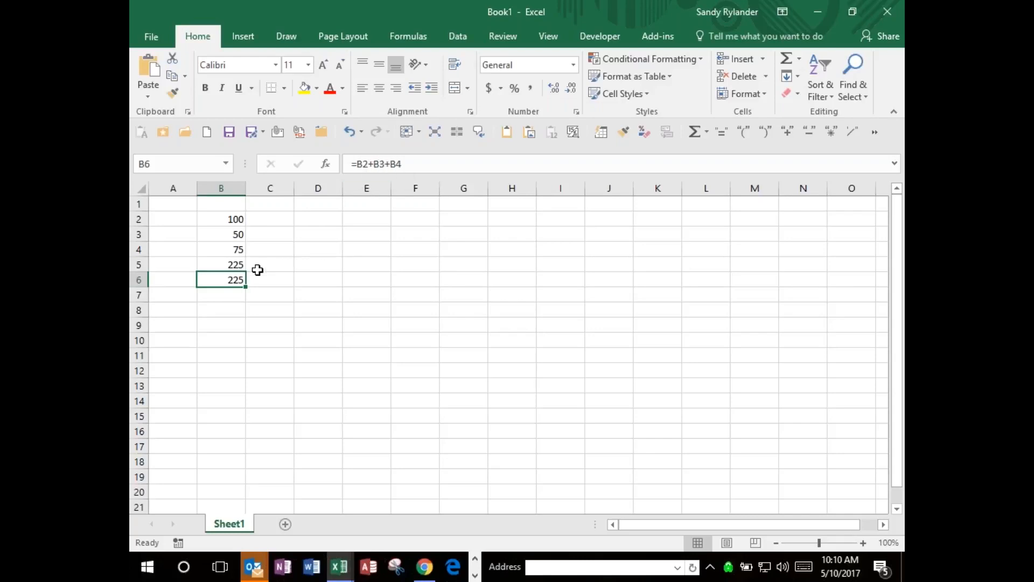
Change the value in cell B3 to 55 and compare the two total formulas in B5 and B6.
left_click(237, 265)
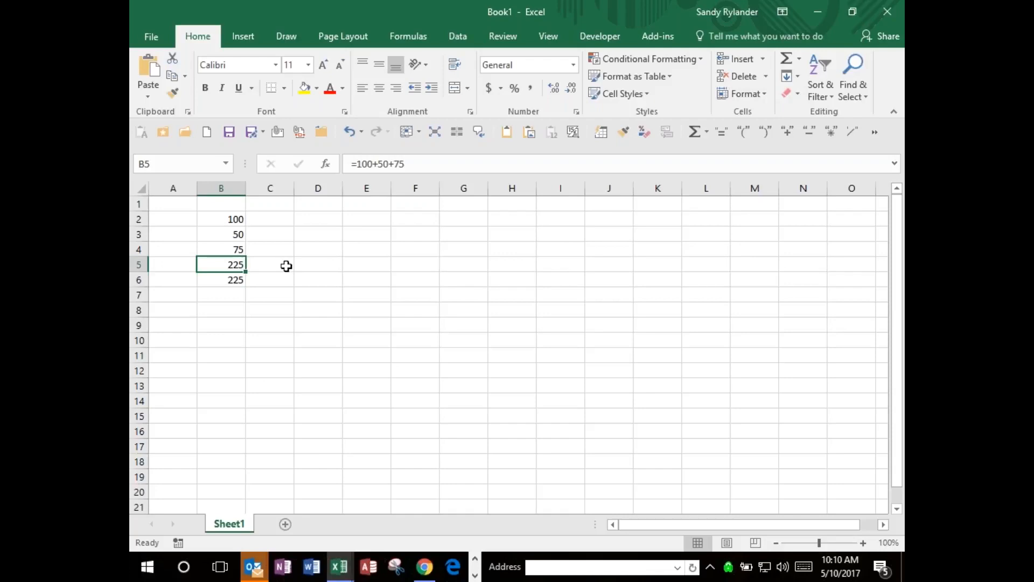
left_click(239, 233)
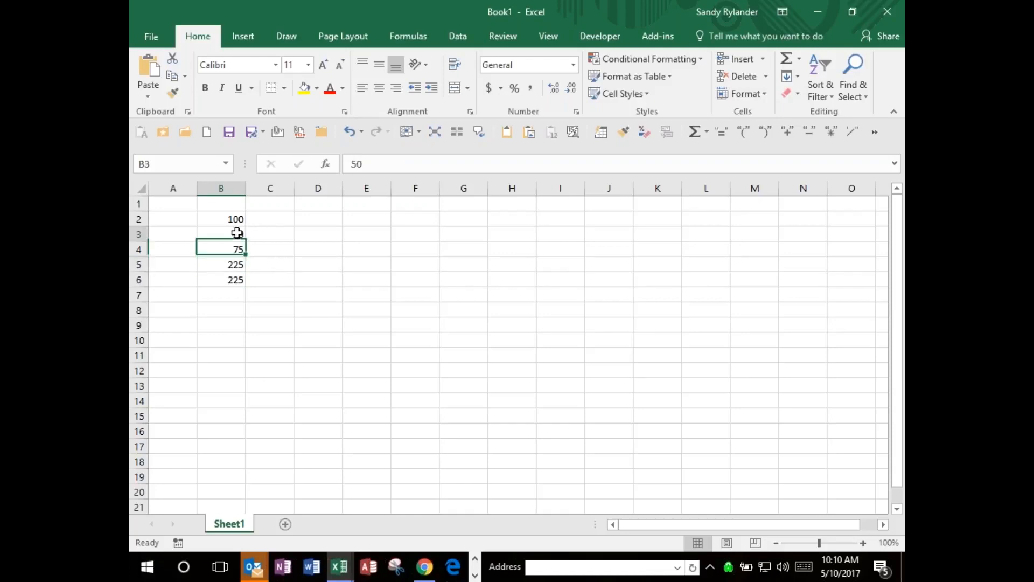
key("F2")
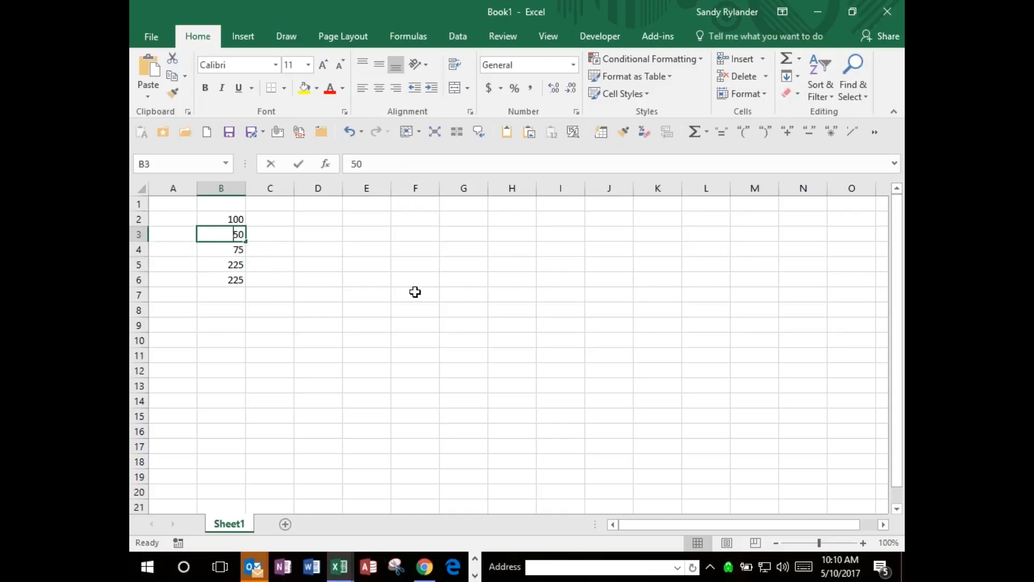
type("55")
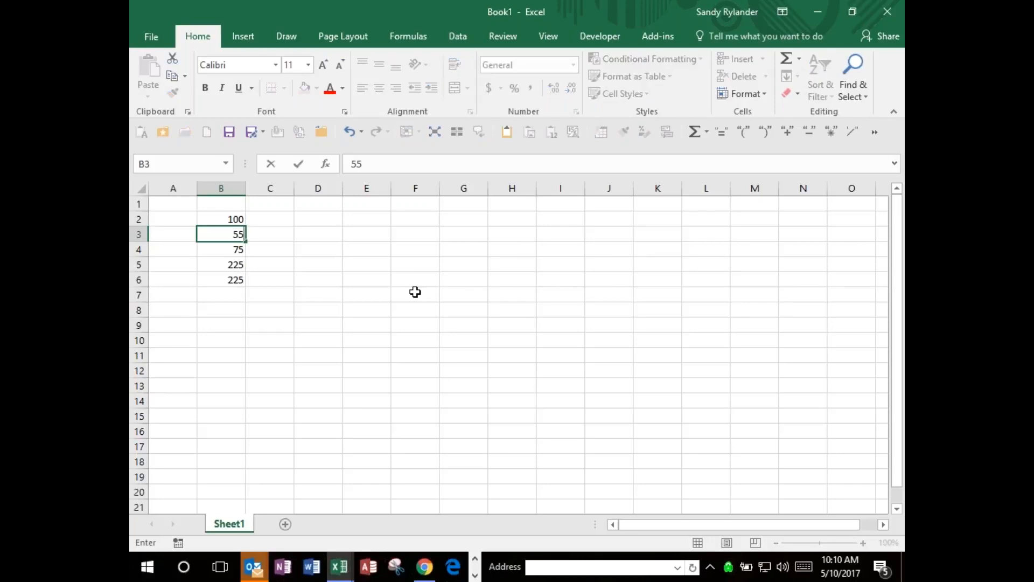
key("Return")
key("Return")
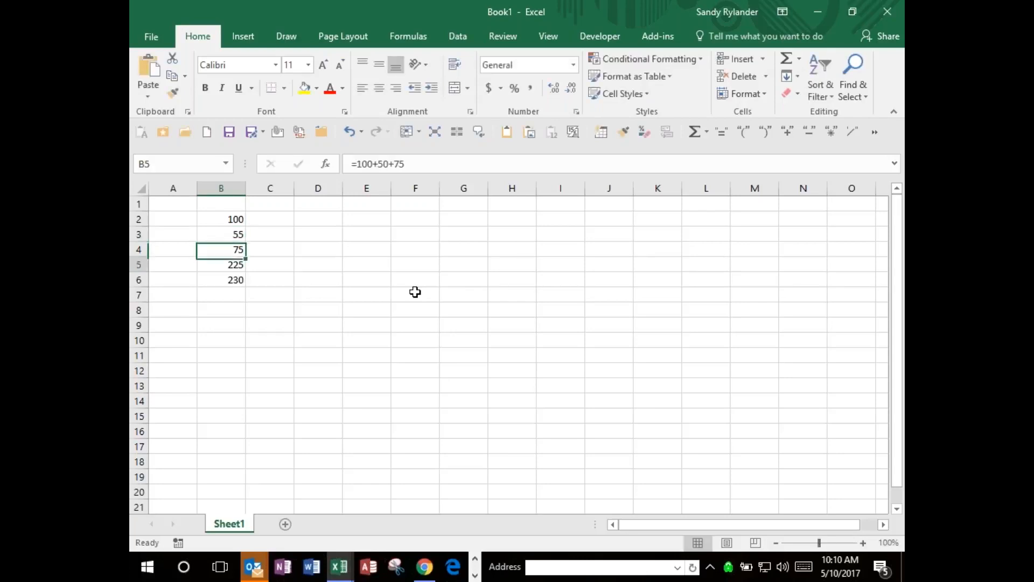
key("Down")
key("Up")
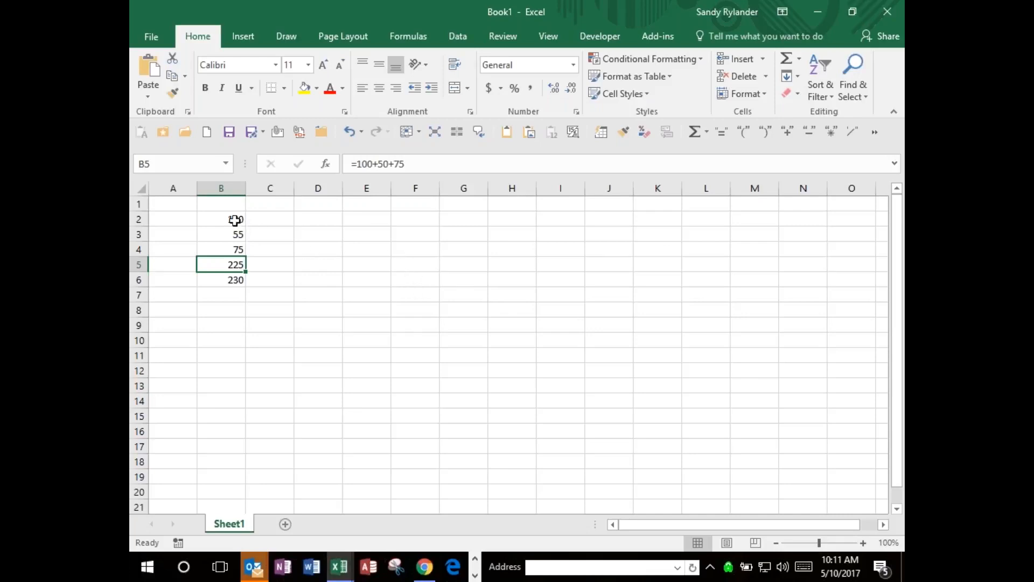
Review the number cells B2:B4 and both totals, and delete the formulas in B5:B6.
left_click_drag(235, 220, 233, 245)
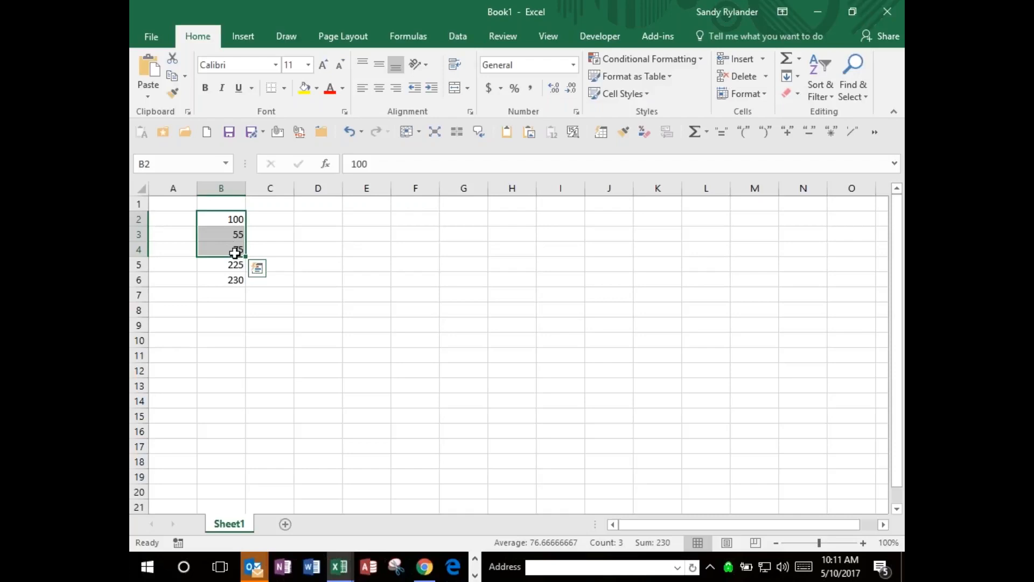
left_click(233, 266)
left_click(235, 279)
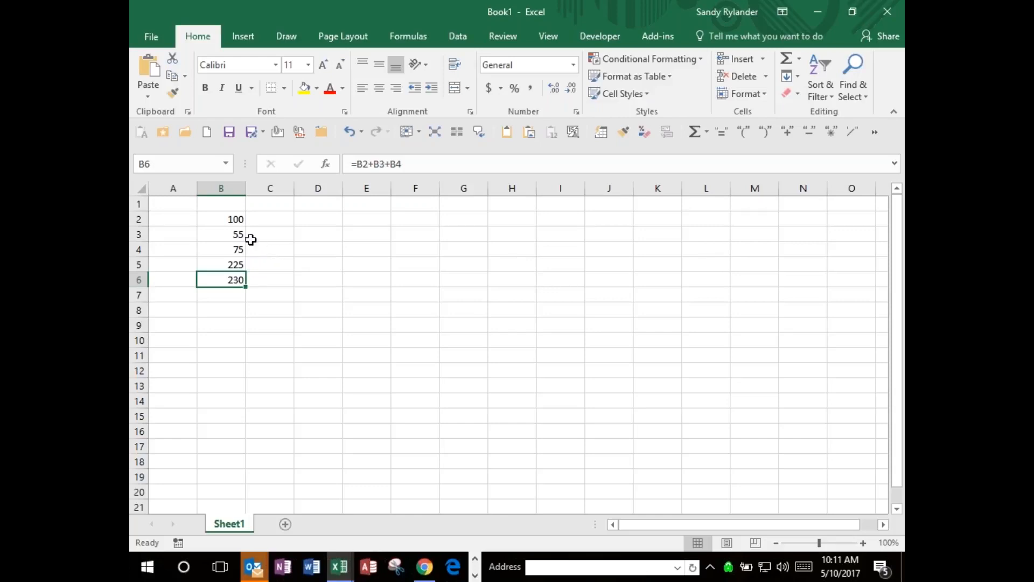
left_click_drag(235, 265, 234, 274)
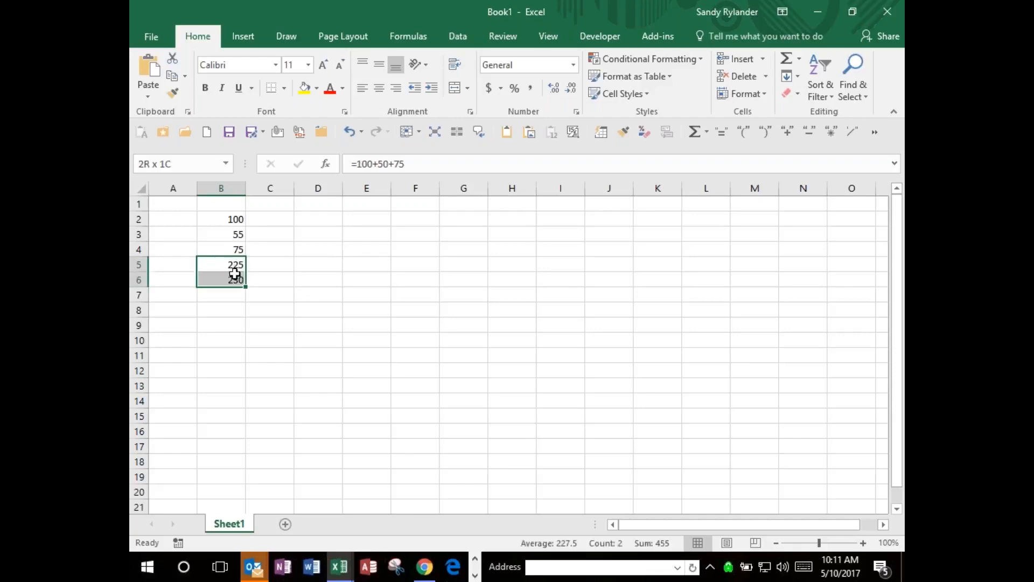
key("Delete")
Enter =B2+B3+B4+ in cell B5 with a trailing plus sign and accept the suggested correction to =B2+B3+B4.
left_click(231, 261)
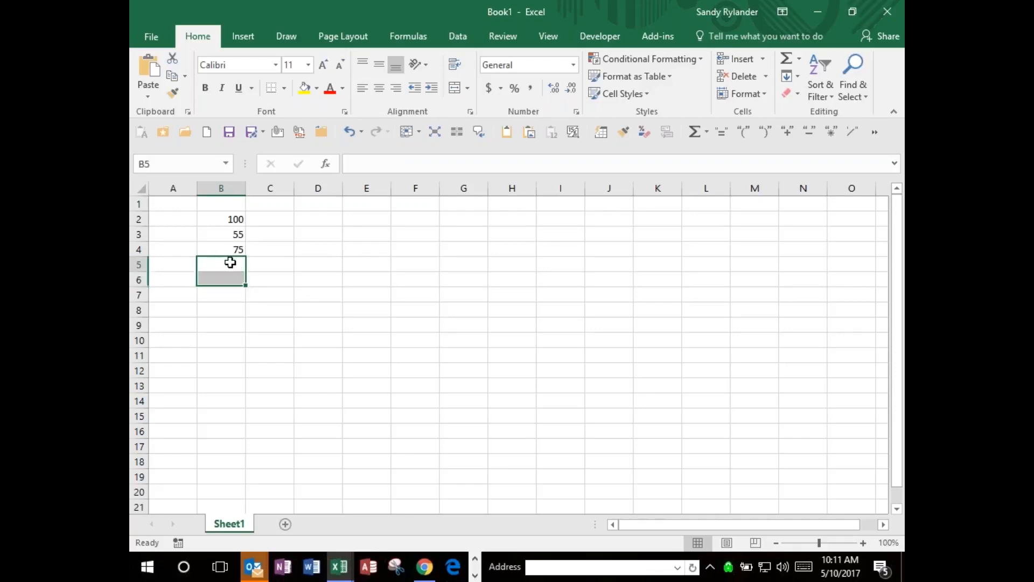
type("=")
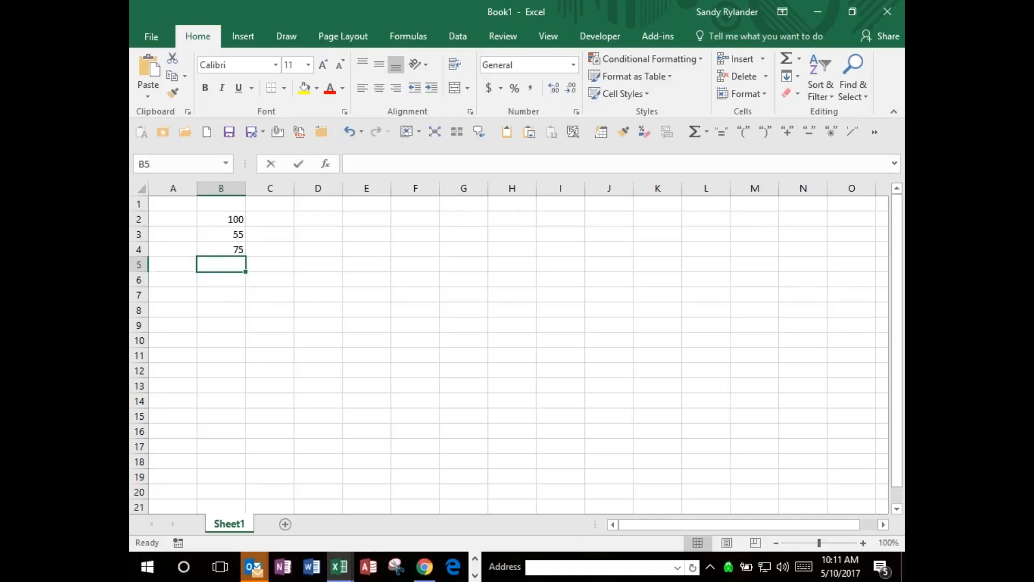
type("=")
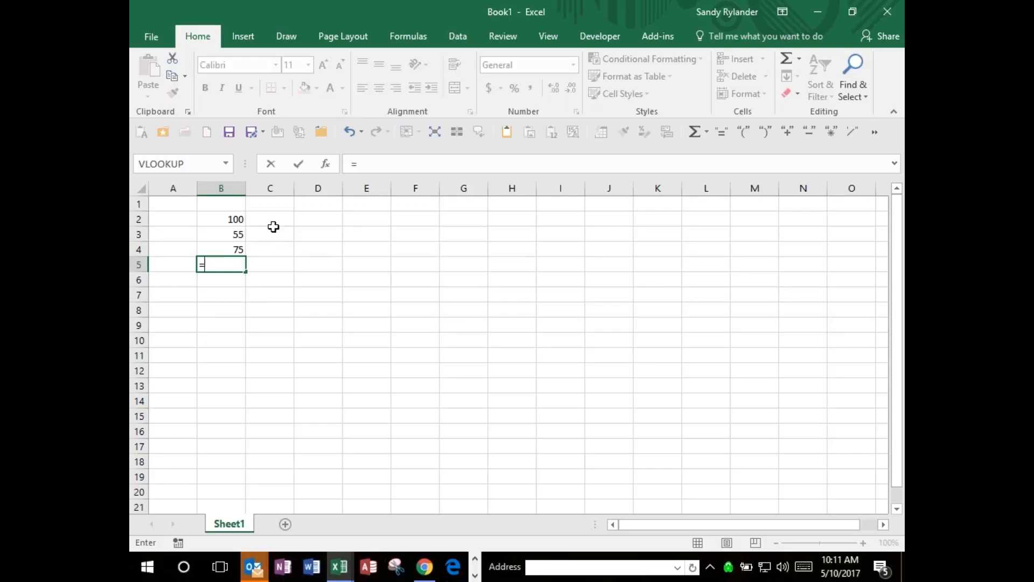
left_click(234, 222)
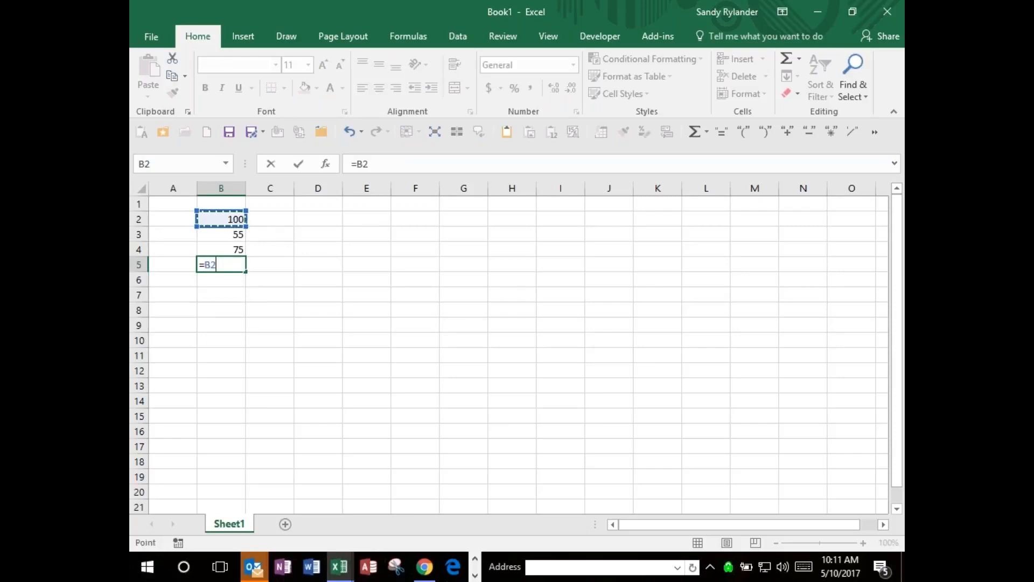
type("+")
key("Up")
key("Up")
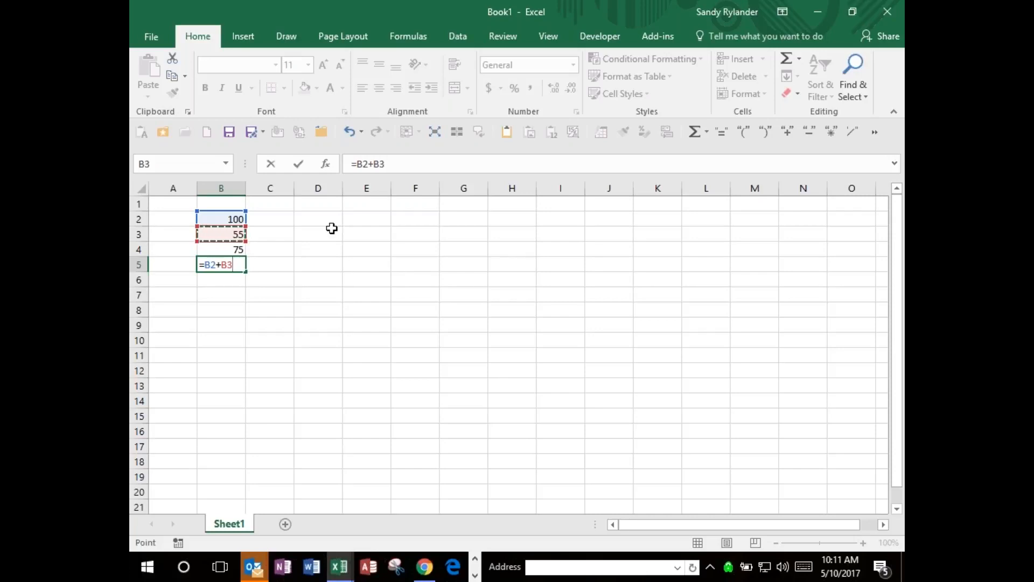
type("+")
key("Up")
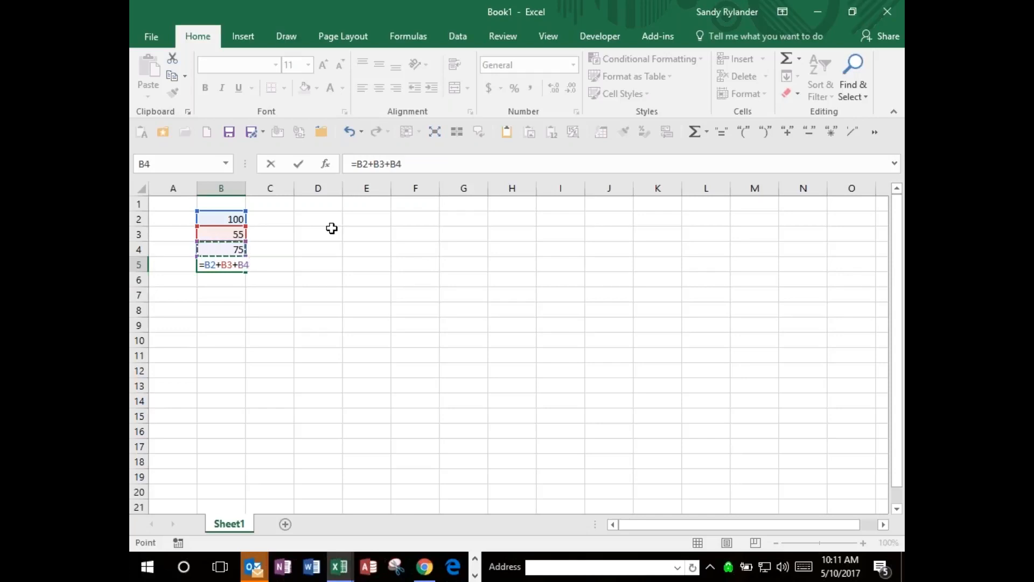
type("+")
key("Return")
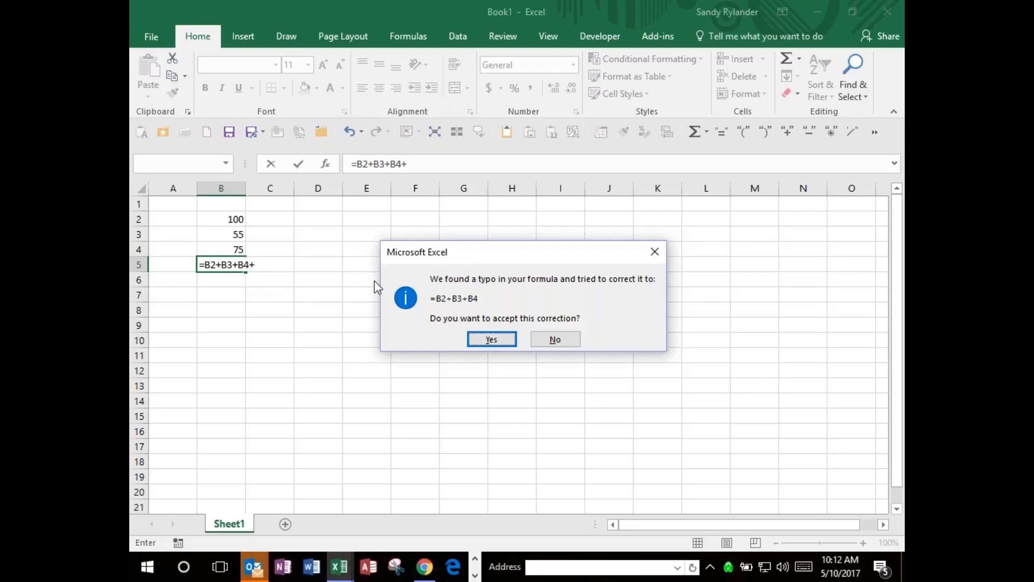
left_click(485, 343)
Replace the sum in cell B5 with the formula =B2*B3-B4, and clear the cell again.
key("Up")
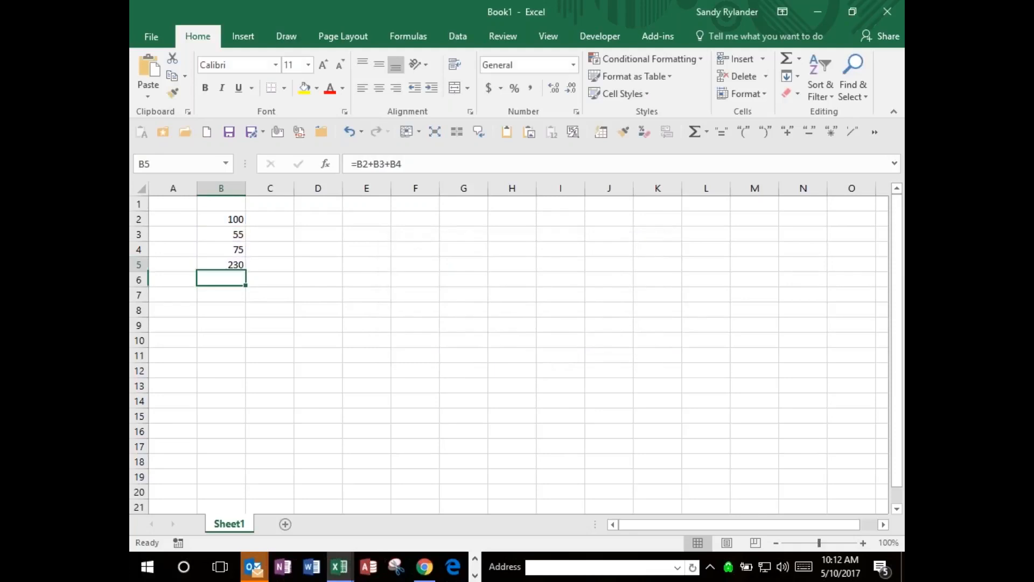
key("Delete")
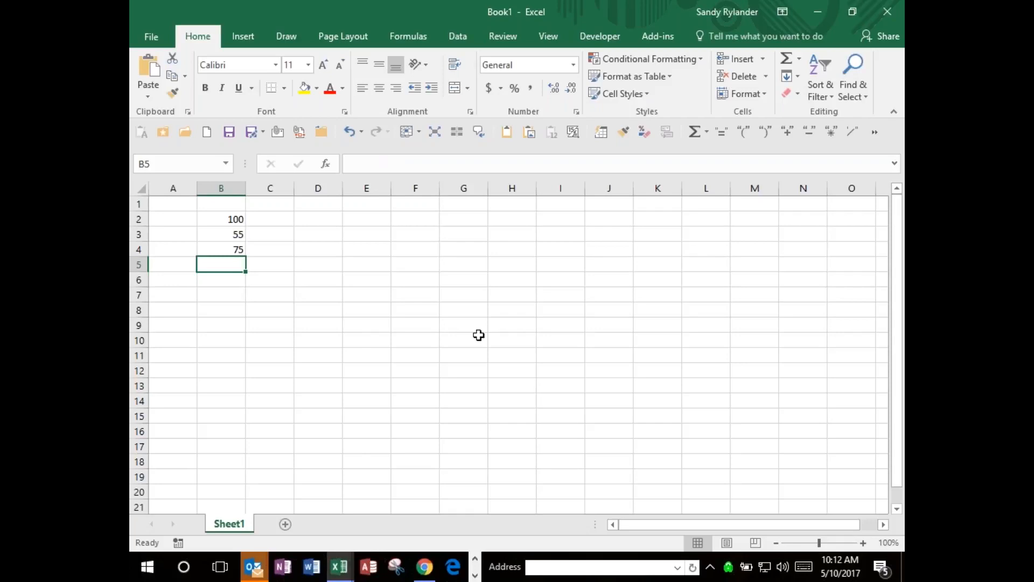
key("F2")
type("=")
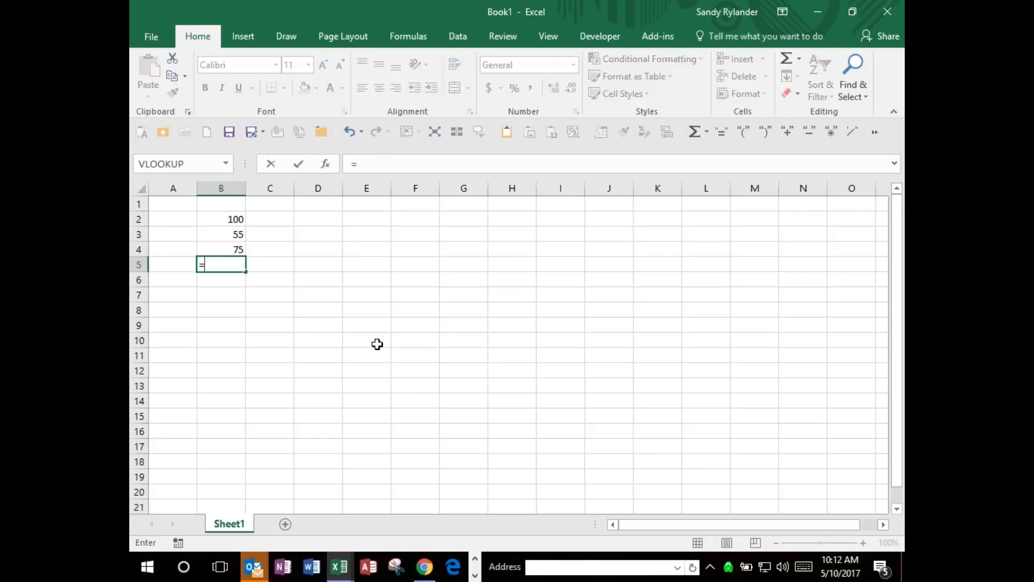
left_click(236, 220)
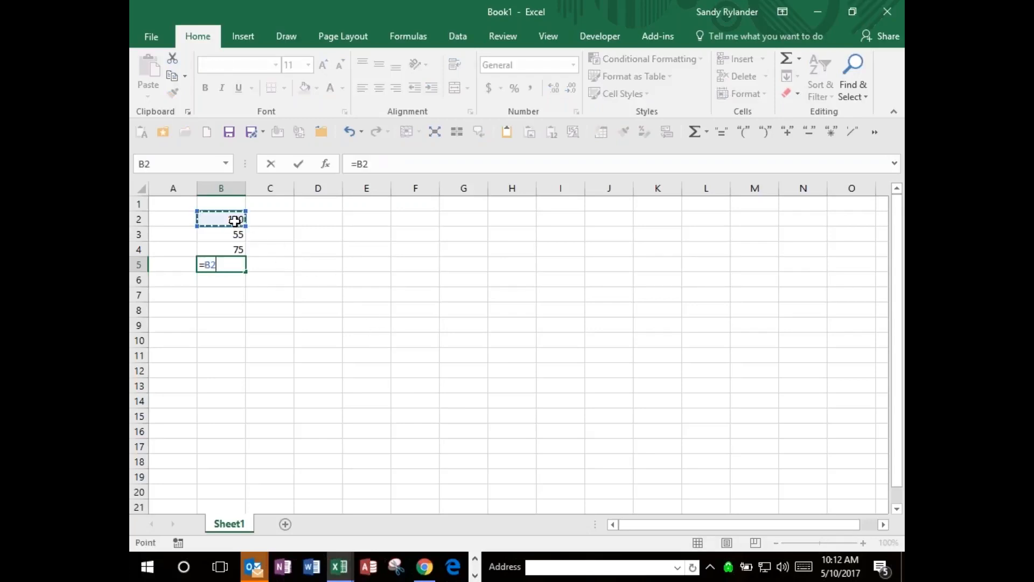
type("*")
left_click(233, 231)
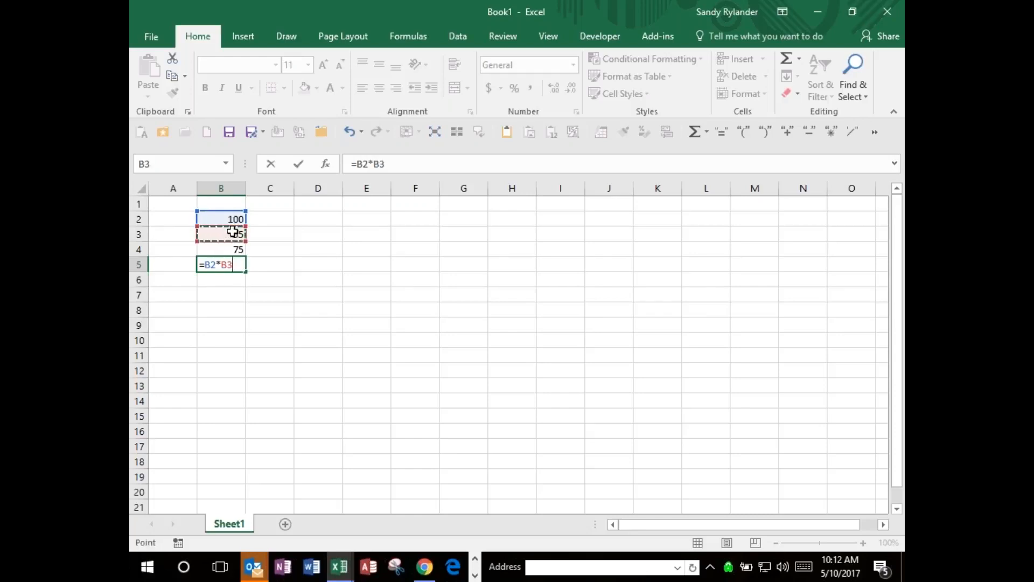
type("-")
left_click(236, 248)
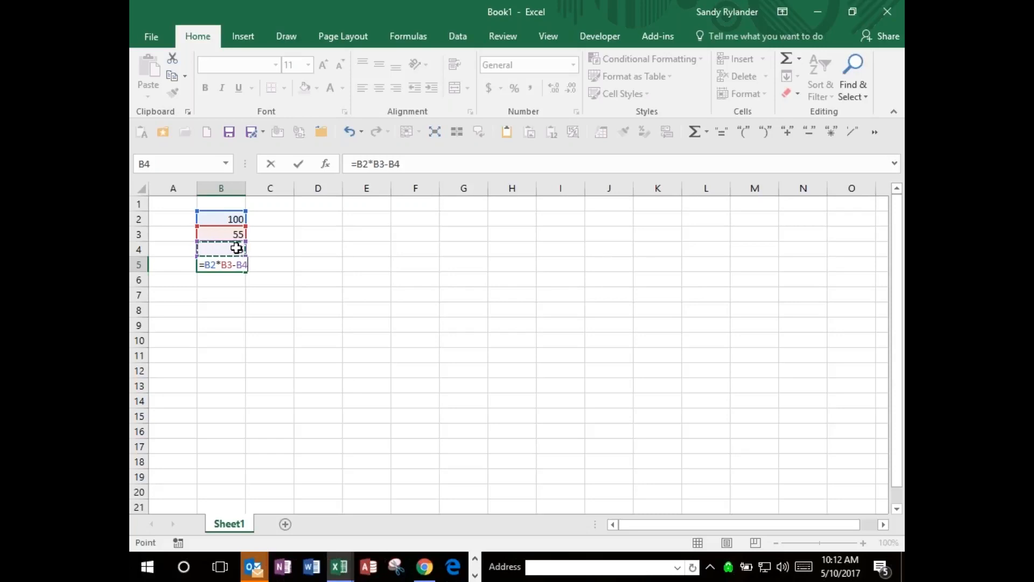
key("Return")
key("Up")
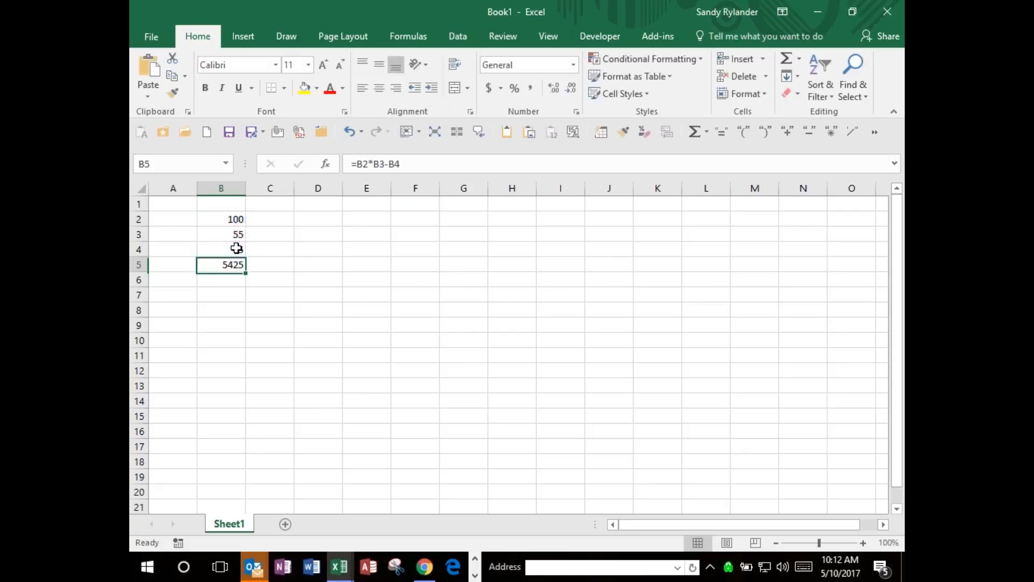
key("Delete")
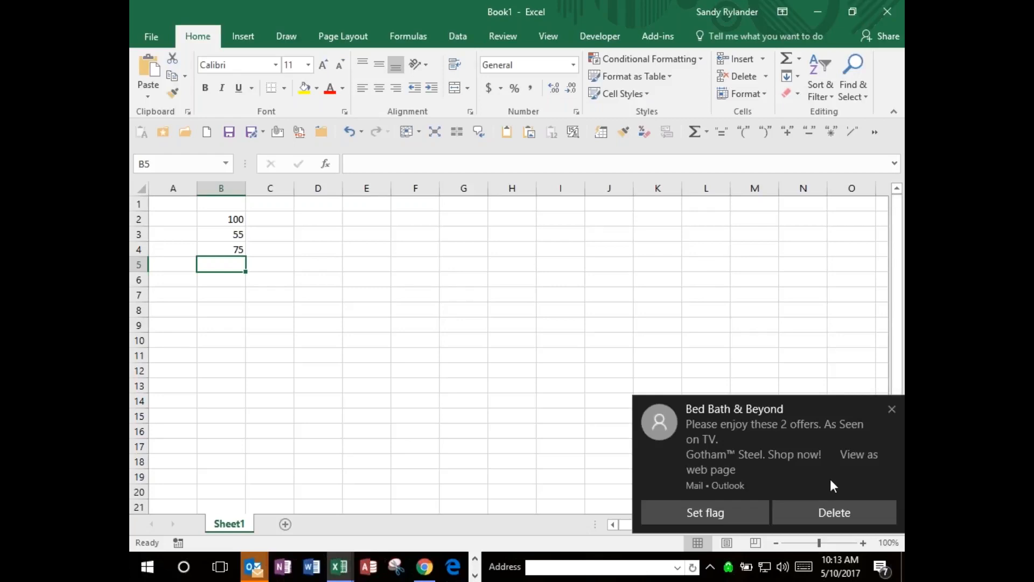
Delete the Bed Bath & Beyond and Carbonite e-mails directly from their desktop notifications.
left_click(830, 513)
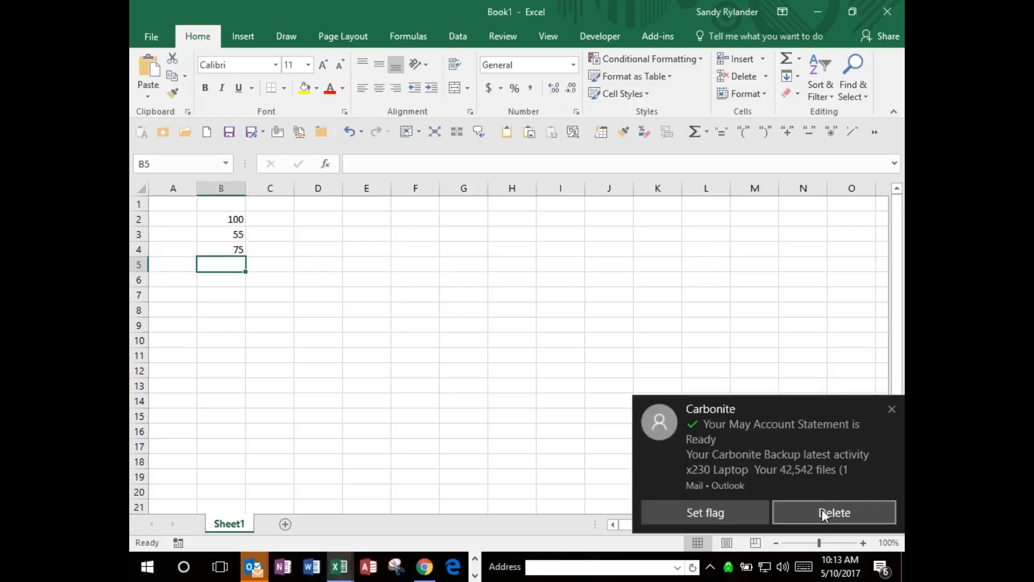
left_click(823, 509)
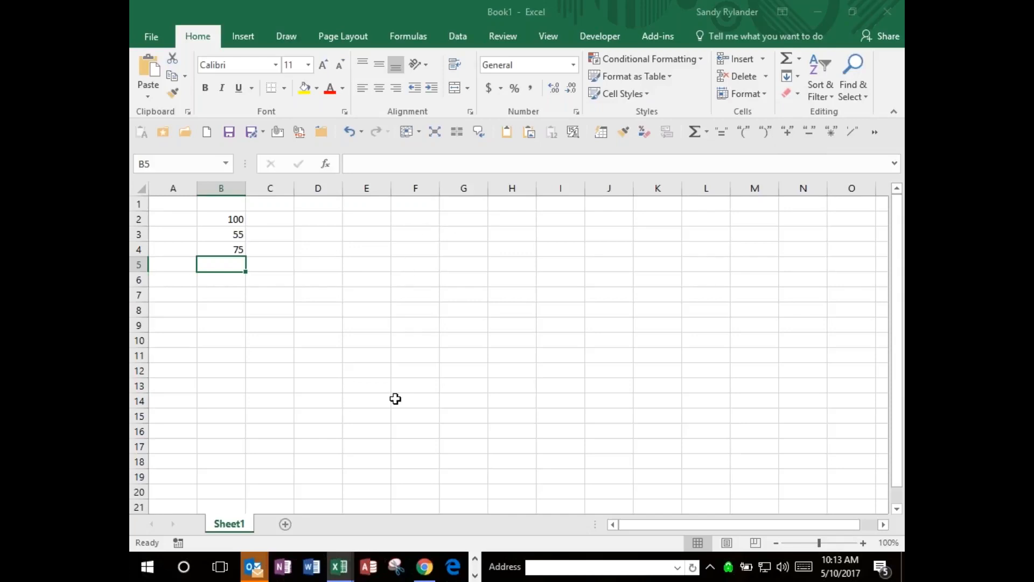
Switch to Word without loading the autosaved Normal template, and close Document Recovery, removing the unopened recovered files.
left_click(312, 566)
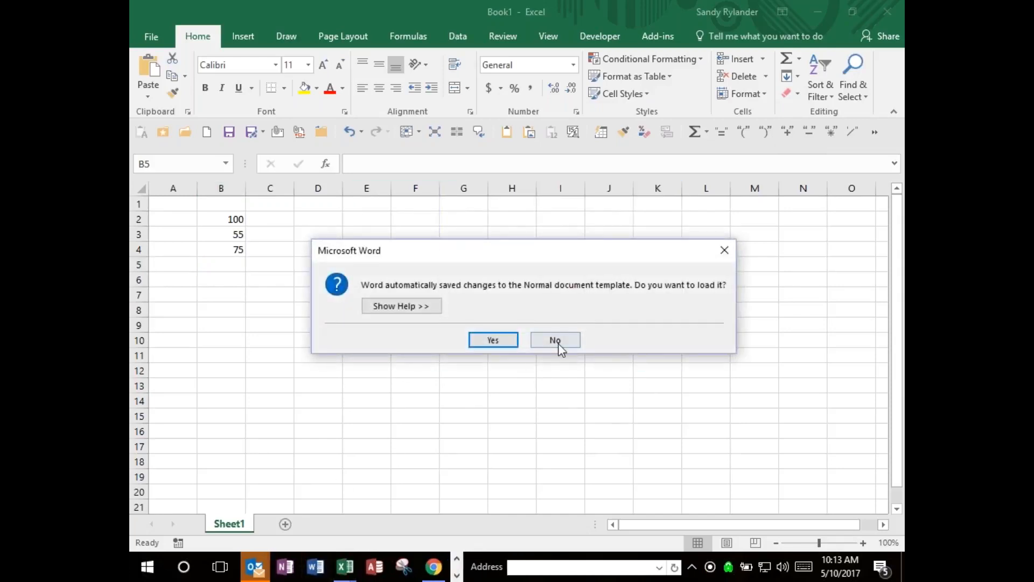
left_click(556, 340)
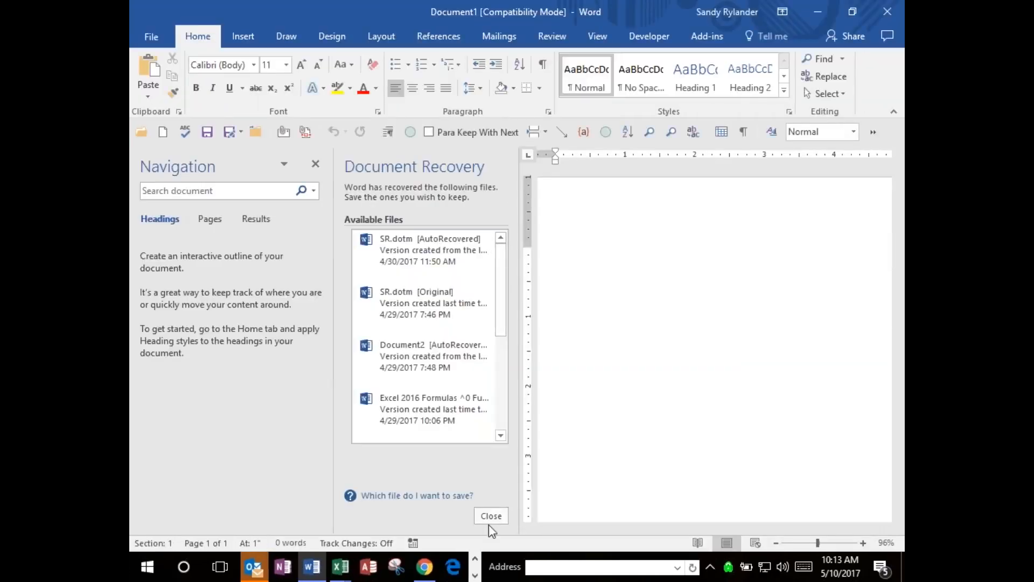
left_click(488, 516)
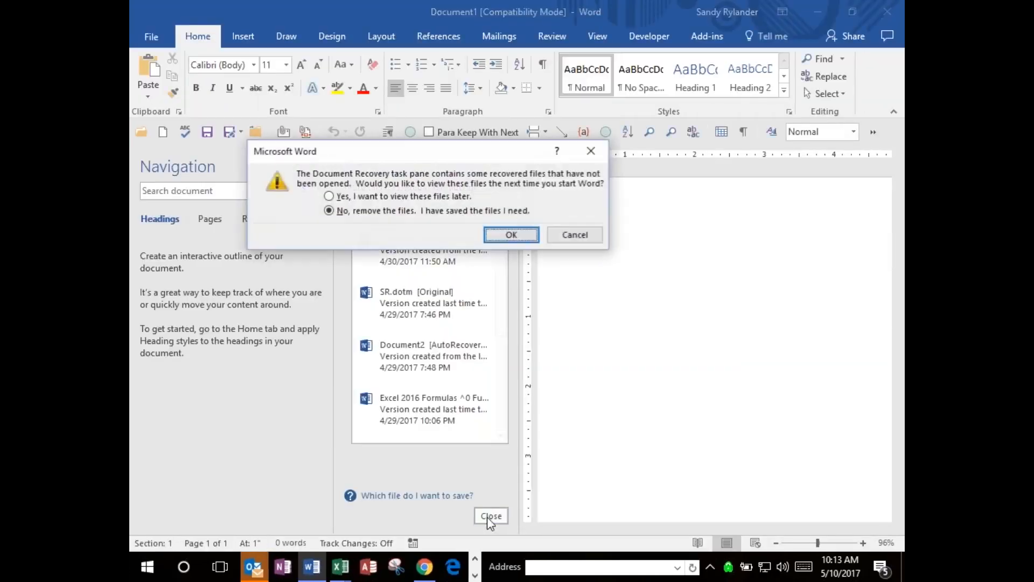
left_click(526, 236)
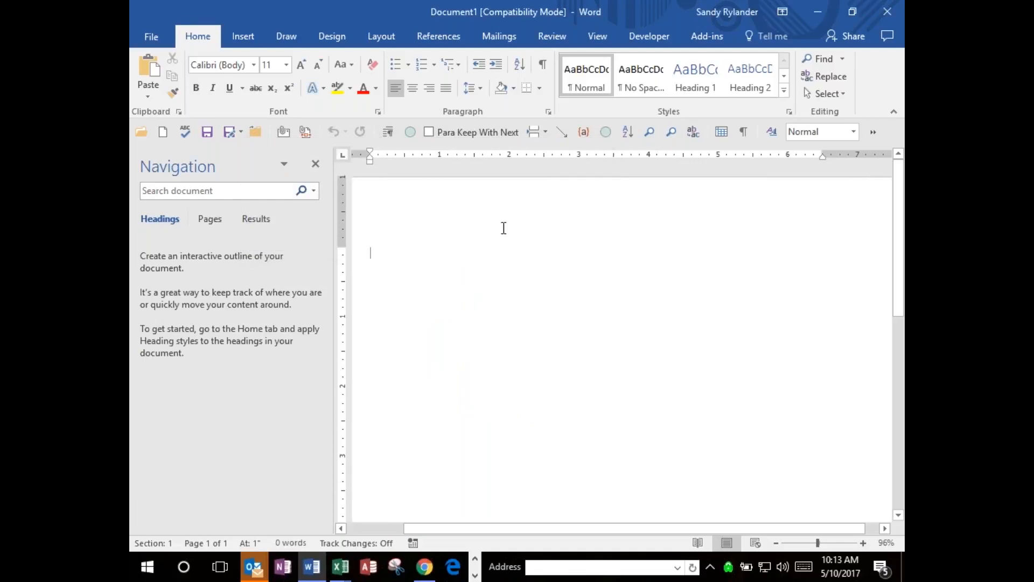
Write the sample expression =5+2*3 in the blank document.
type("=")
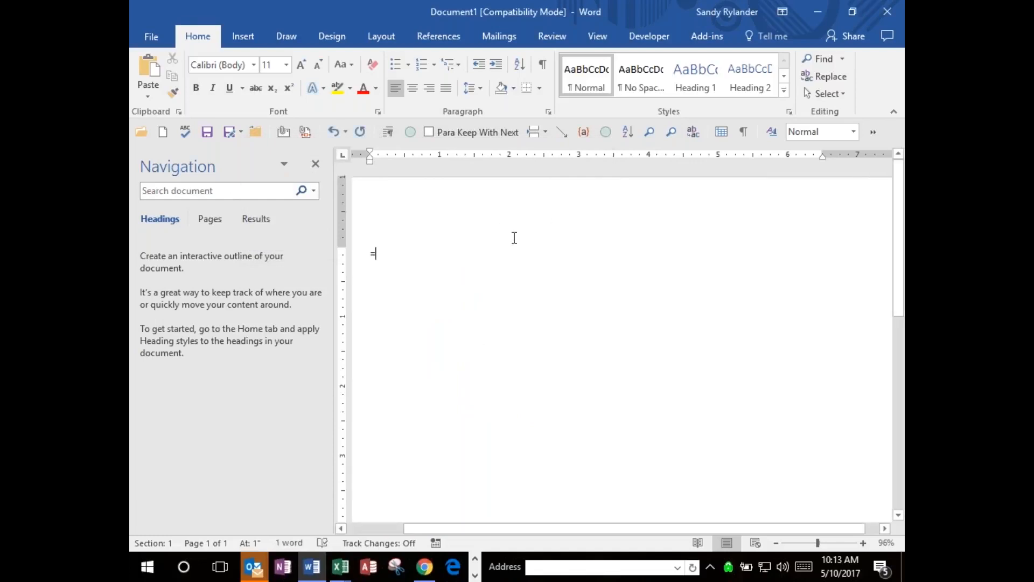
type("5")
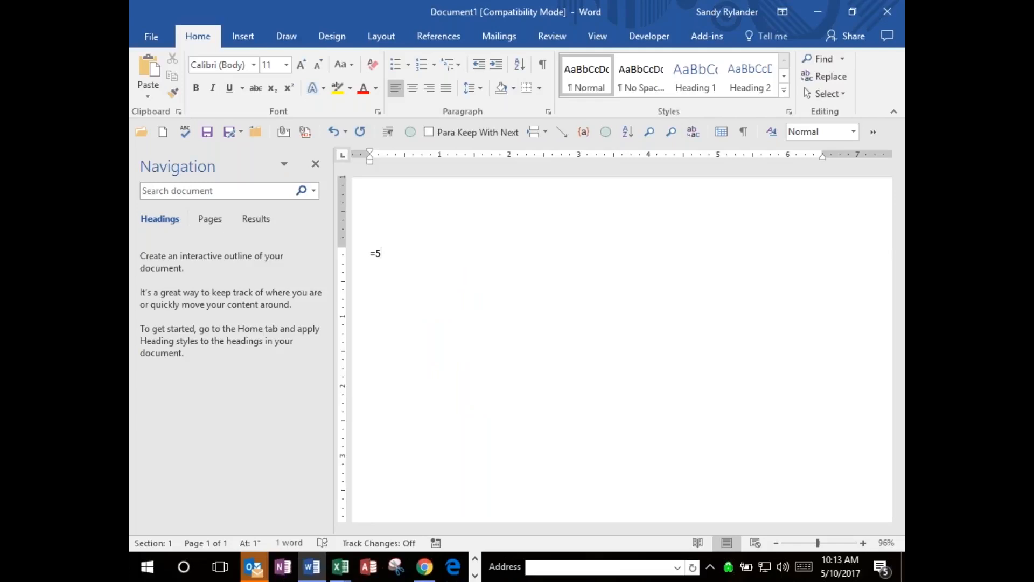
type("+2*3")
Add the result =21 on a new line below the expression =5+2*3.
scroll(377, 257, "down", 1)
left_click(377, 257)
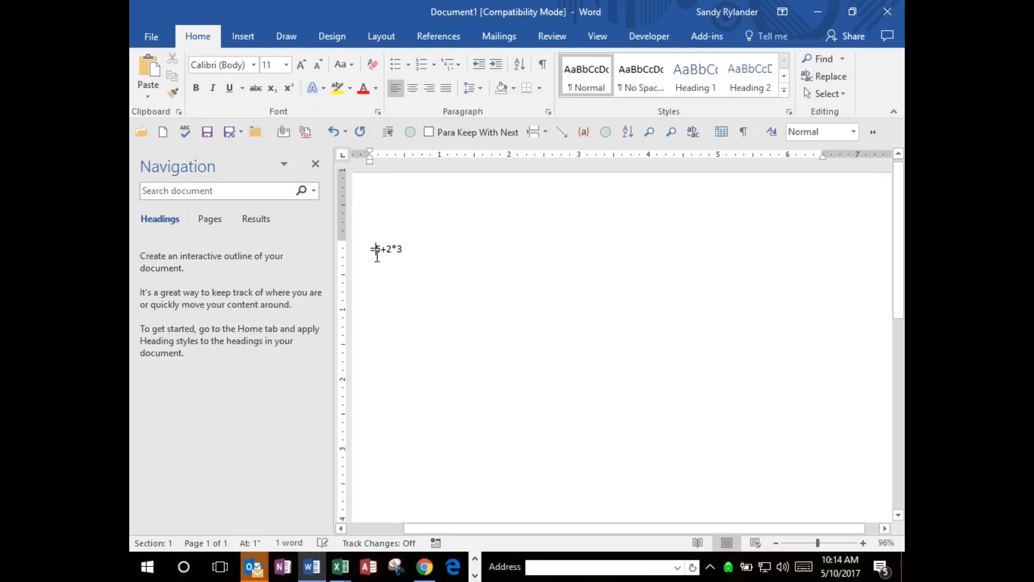
scroll(377, 257, "down", 2)
key("End")
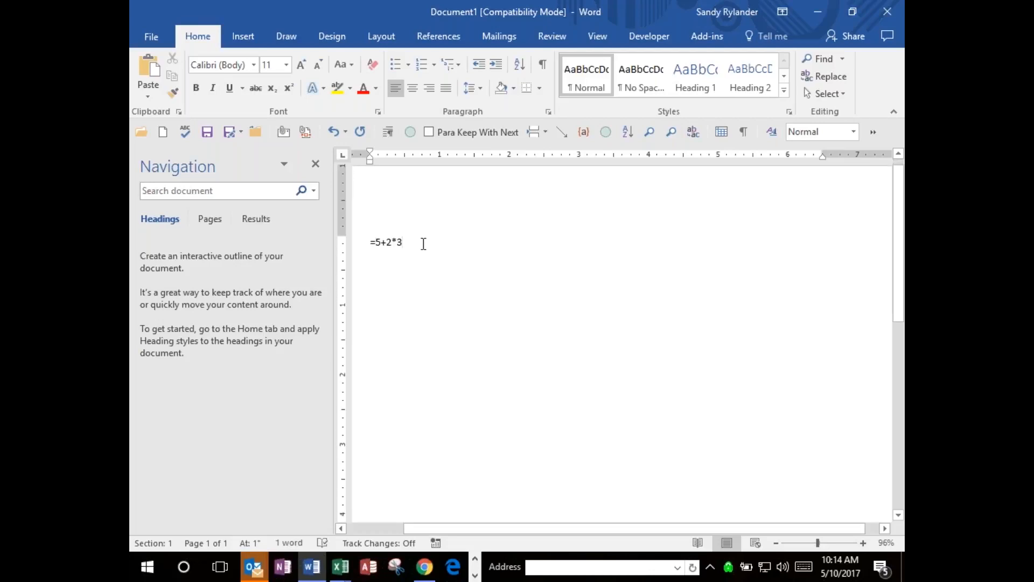
key("Return")
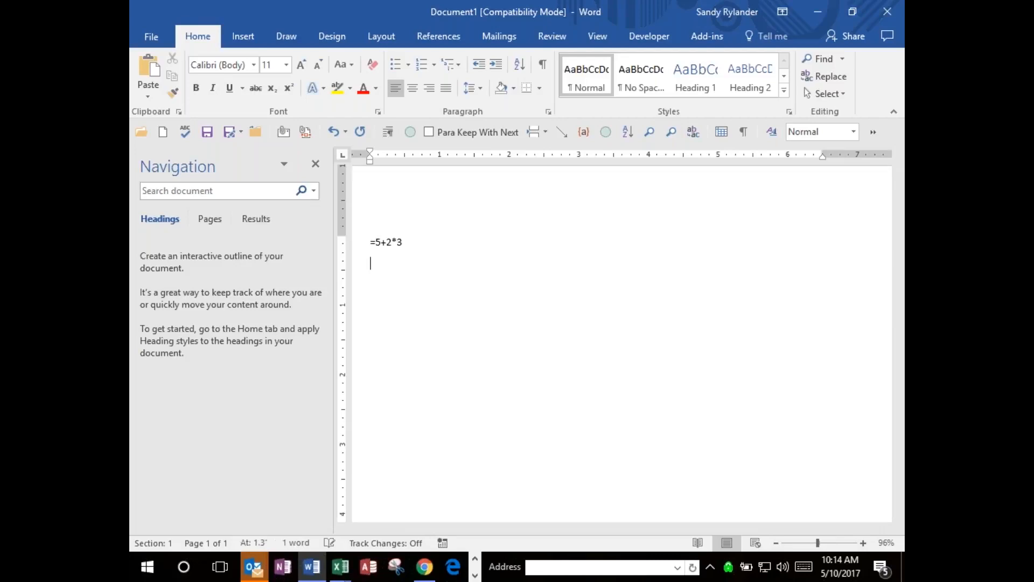
type("=21")
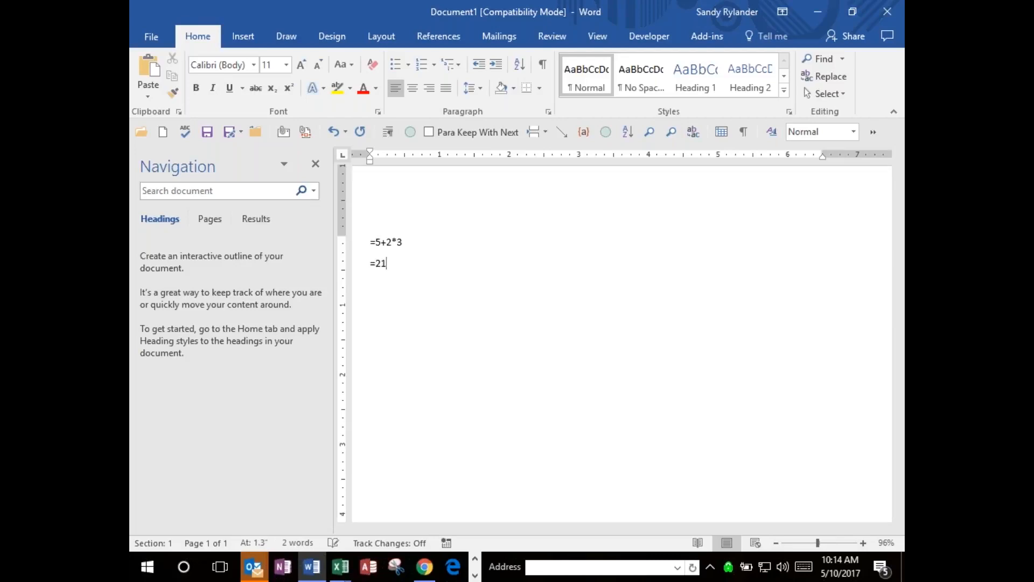
Return to the first line and place the text cursor at the end of the expression =5+2*3.
key("Up")
key("Left")
key("Left")
key("Right")
key("Right")
key("Right")
key("Right")
key("Right")
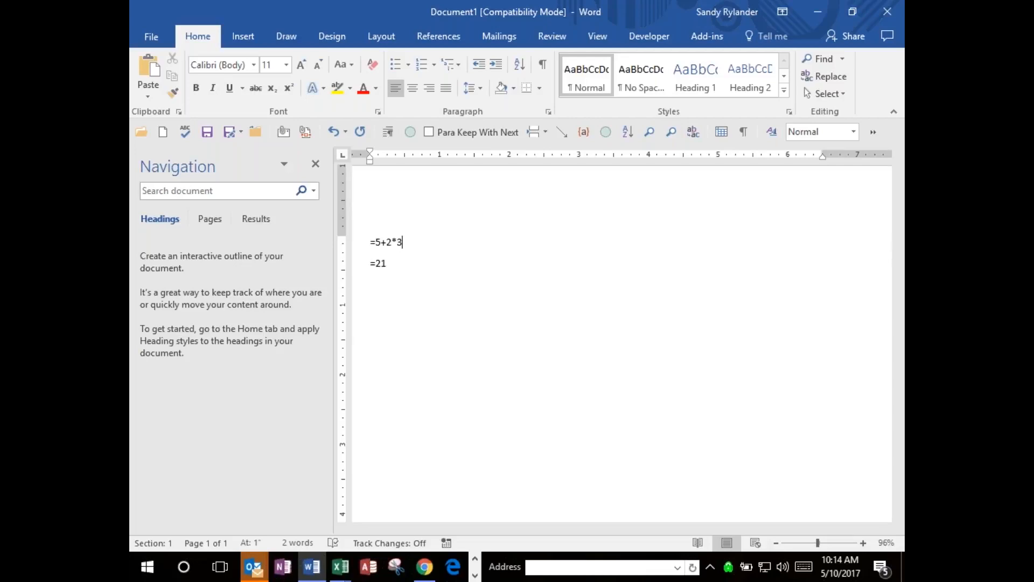
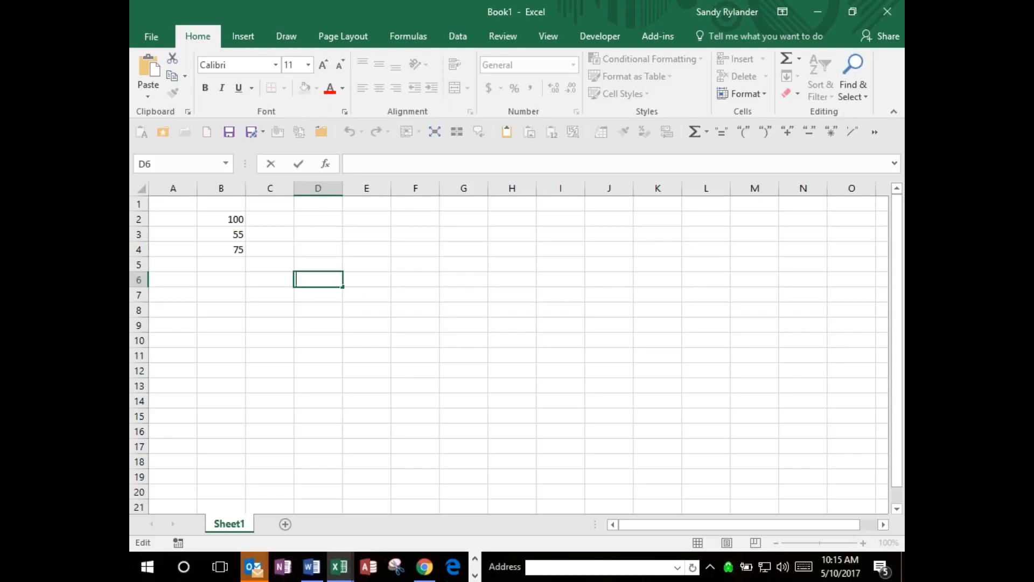
Enter the formula =5+2*3 in cell D6 of Book1 in Excel and revise it to =(5+2)*3 so the addition is calculated first.
type("=5+2*3")
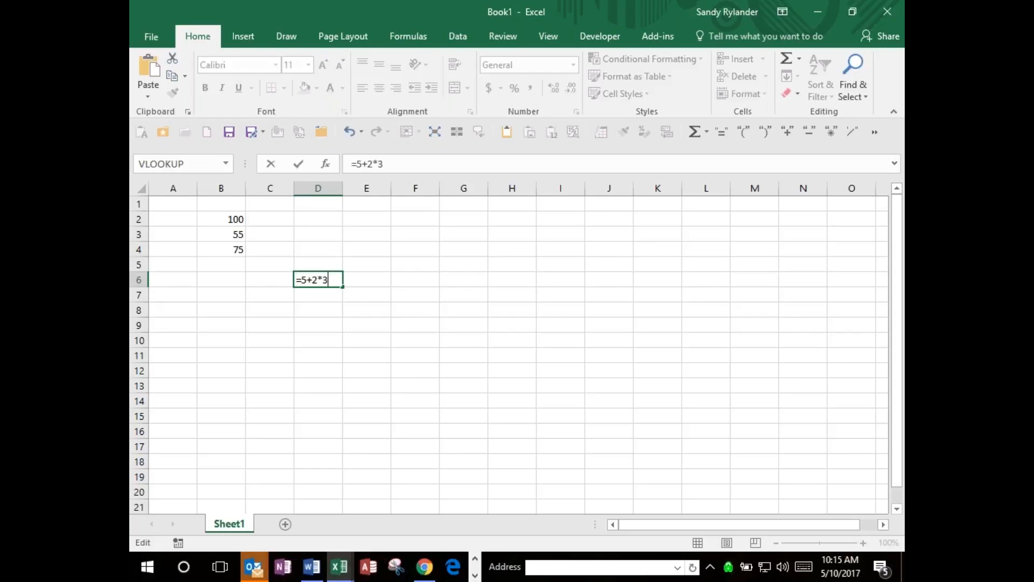
key("ctrl+Return")
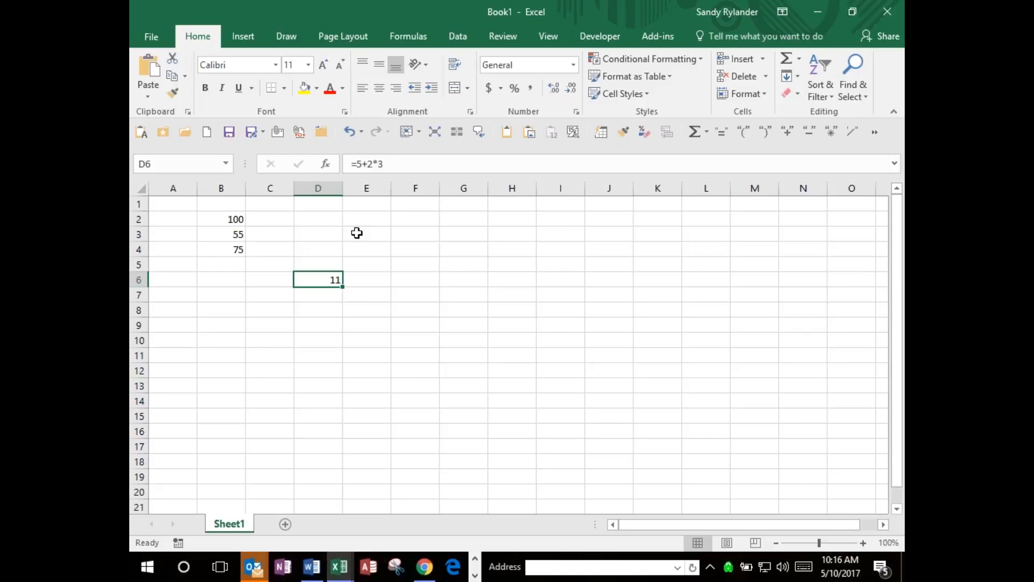
left_click(356, 164)
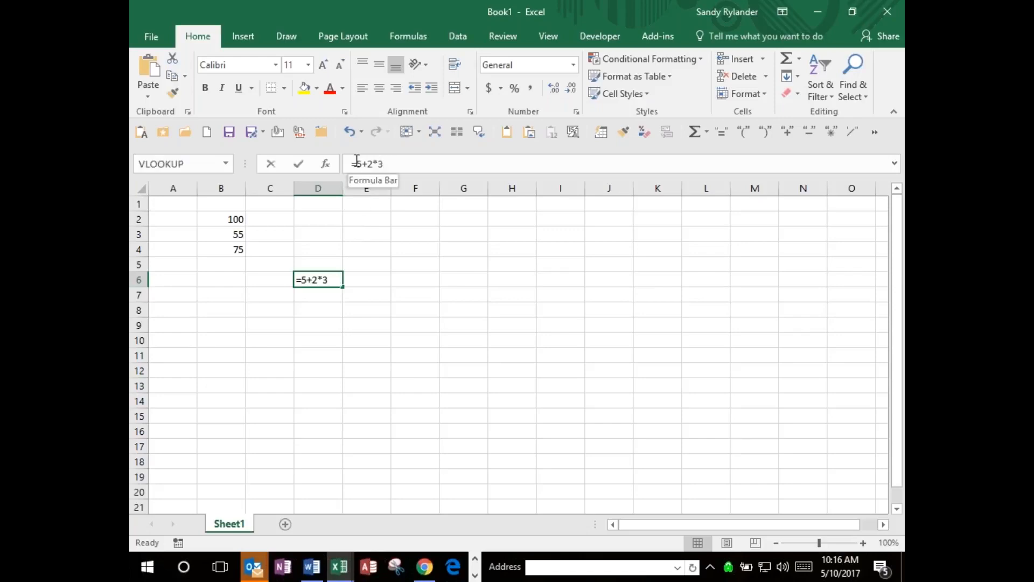
type("(")
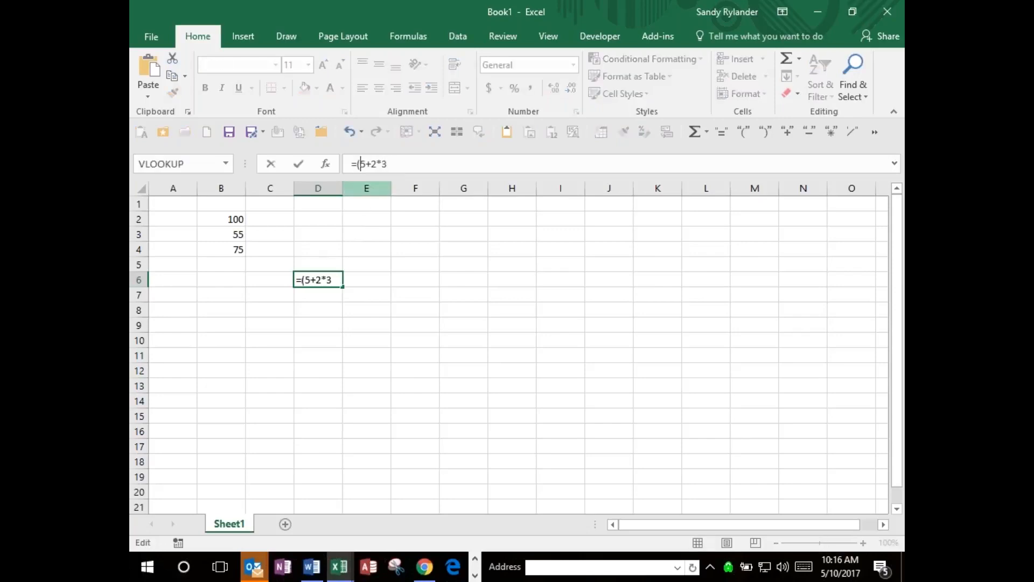
left_click(377, 164)
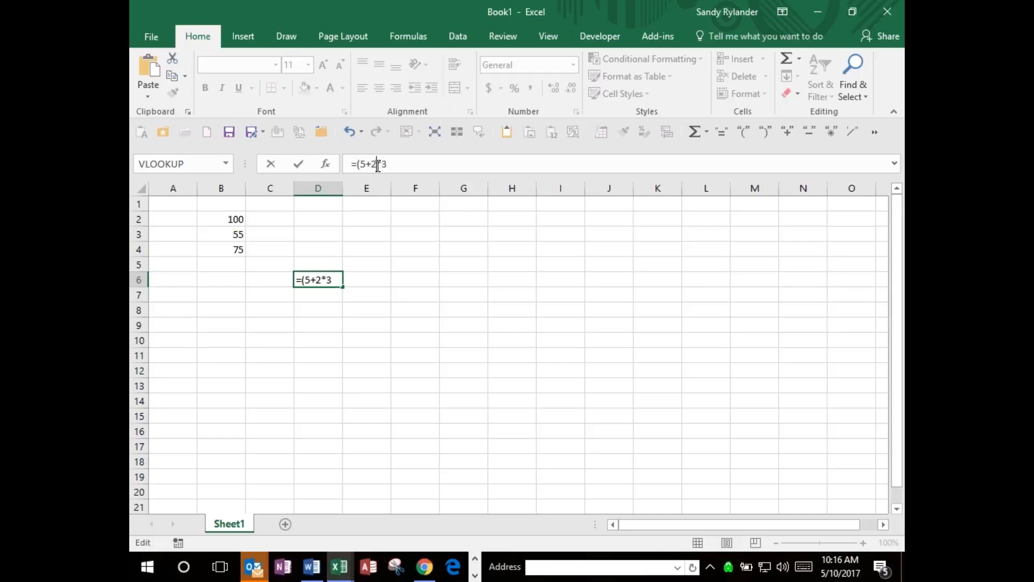
type(")")
key("ctrl+Return")
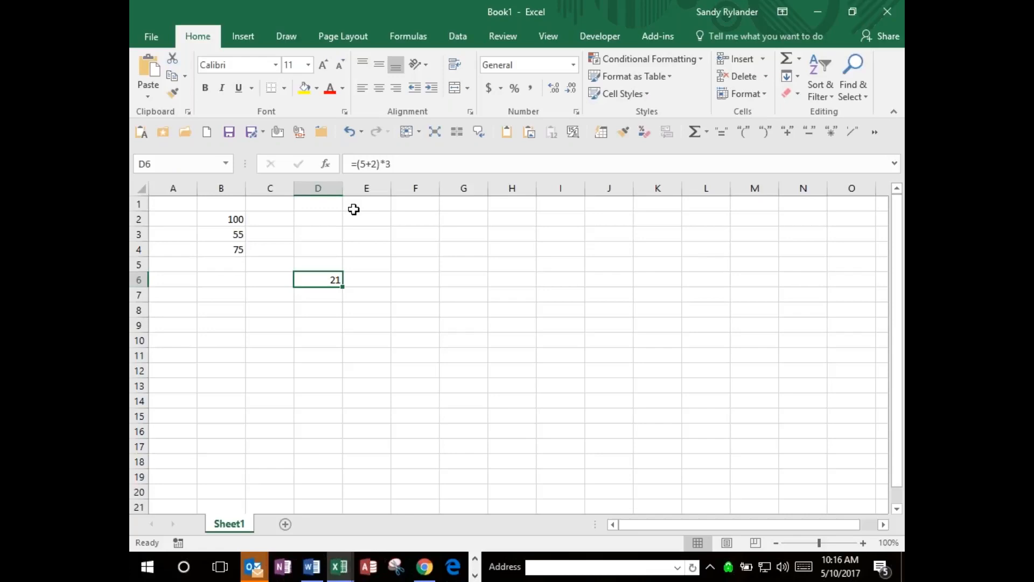
Clear the formula from cell D6 and switch to the open workbook __Complete Excel Training Workbook New.xlsm.
key("Delete")
left_click(226, 220)
left_click_drag(226, 220, 233, 239)
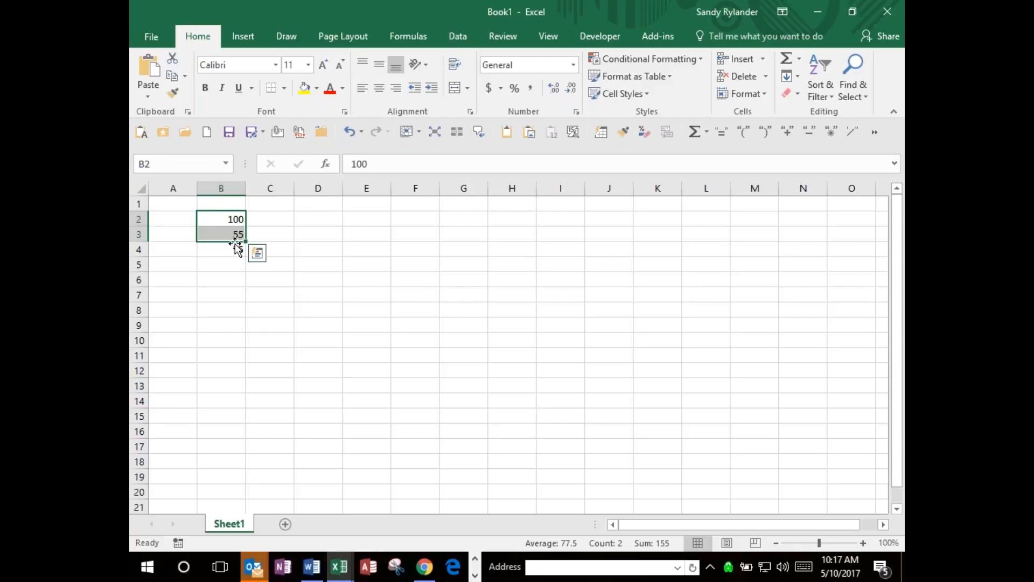
key("alt+Tab")
key("alt+Tab")
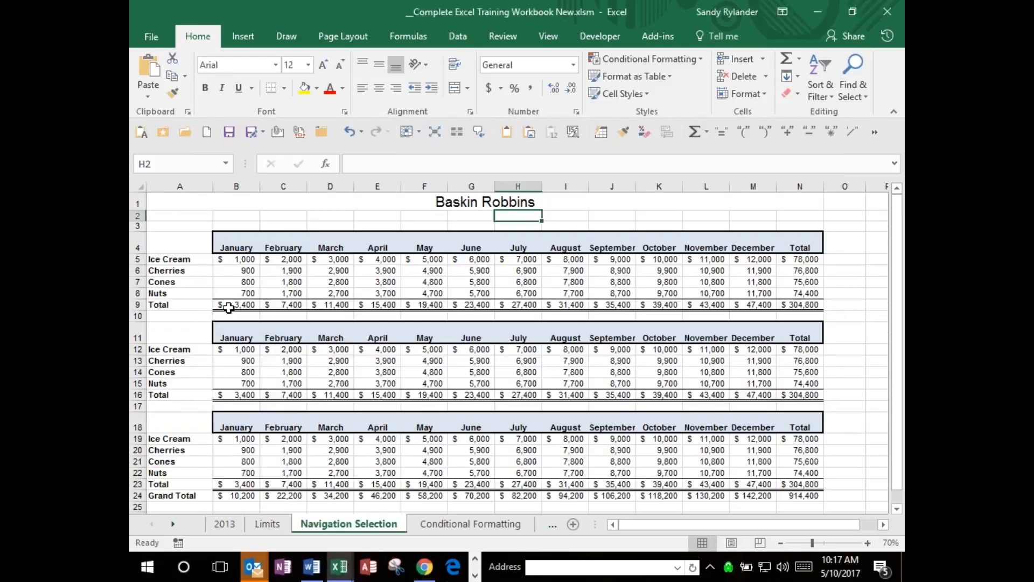
Delete rows 11 to 24, which hold the second and third sales tables, from the Navigation Selection sheet.
left_click_drag(167, 328, 434, 387)
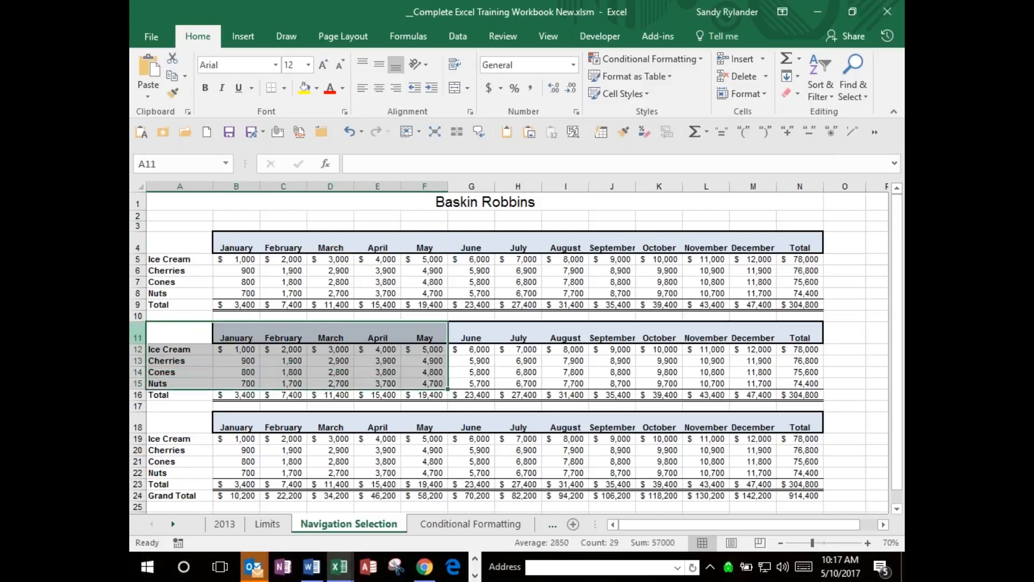
left_click(141, 334)
left_click_drag(141, 334, 153, 495)
right_click(224, 426)
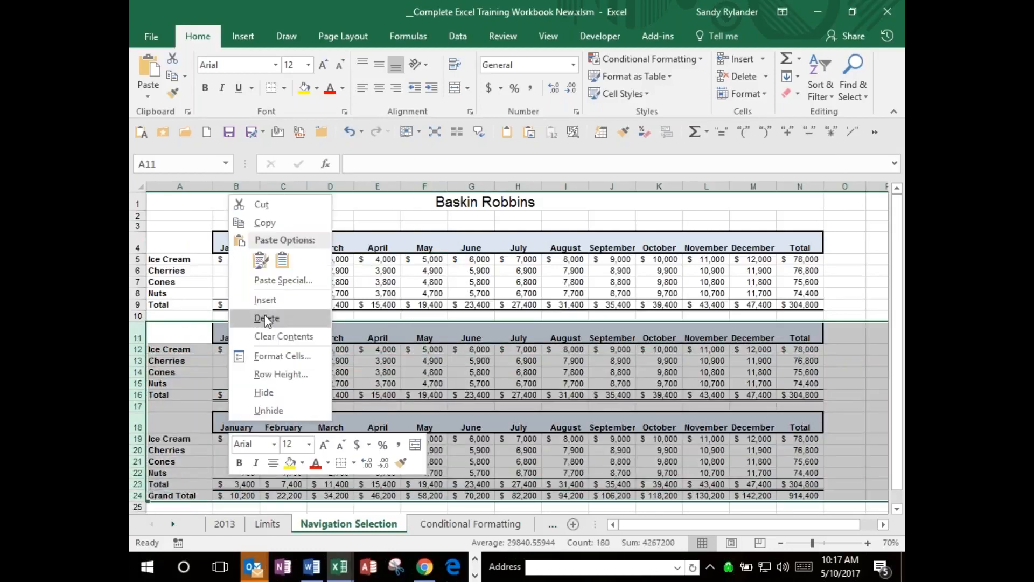
key("Escape")
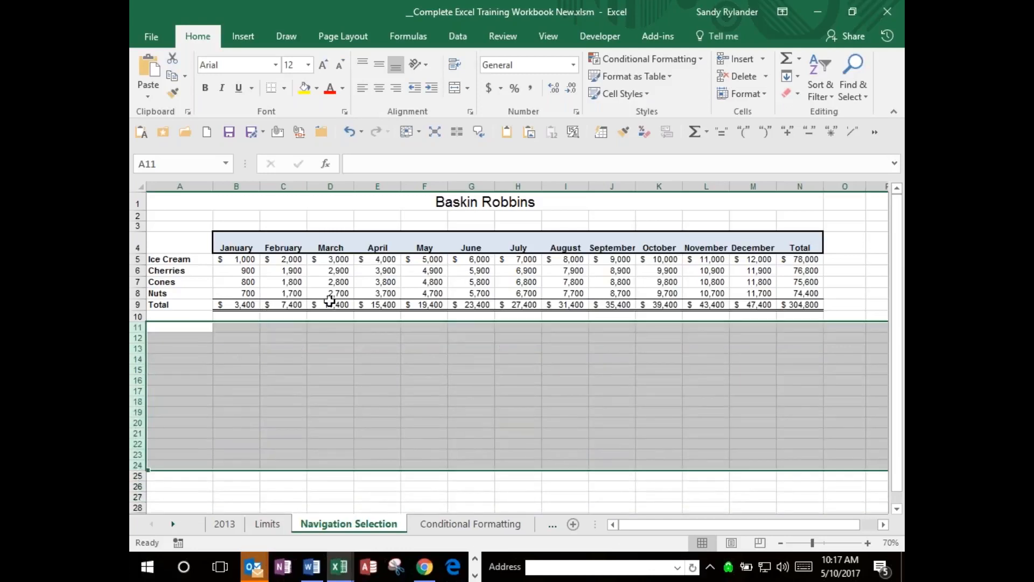
Clear the existing totals from cells B9 to N9 in the Total row.
left_click(237, 349)
left_click(242, 304)
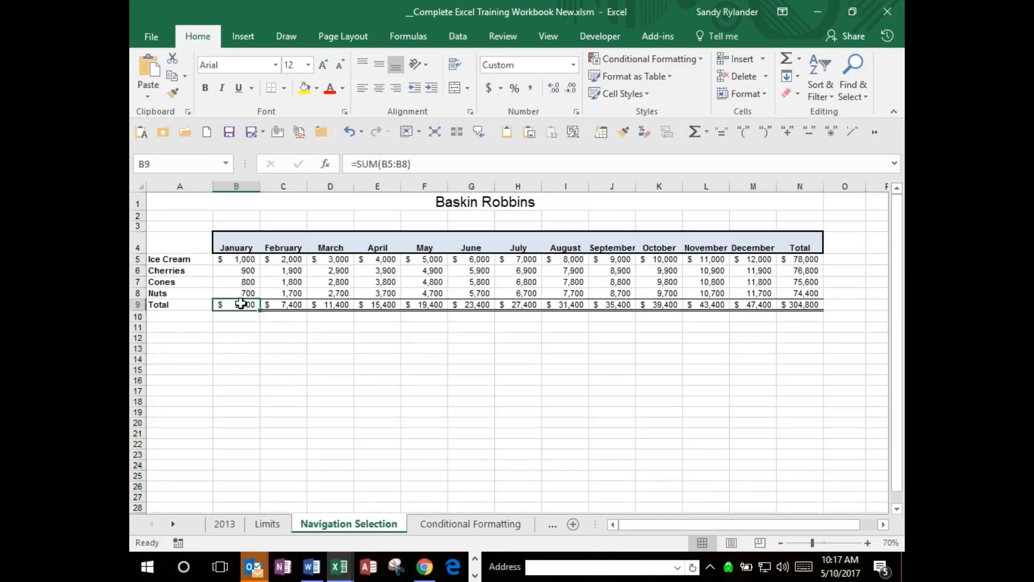
left_click_drag(242, 304, 782, 304)
key("Delete")
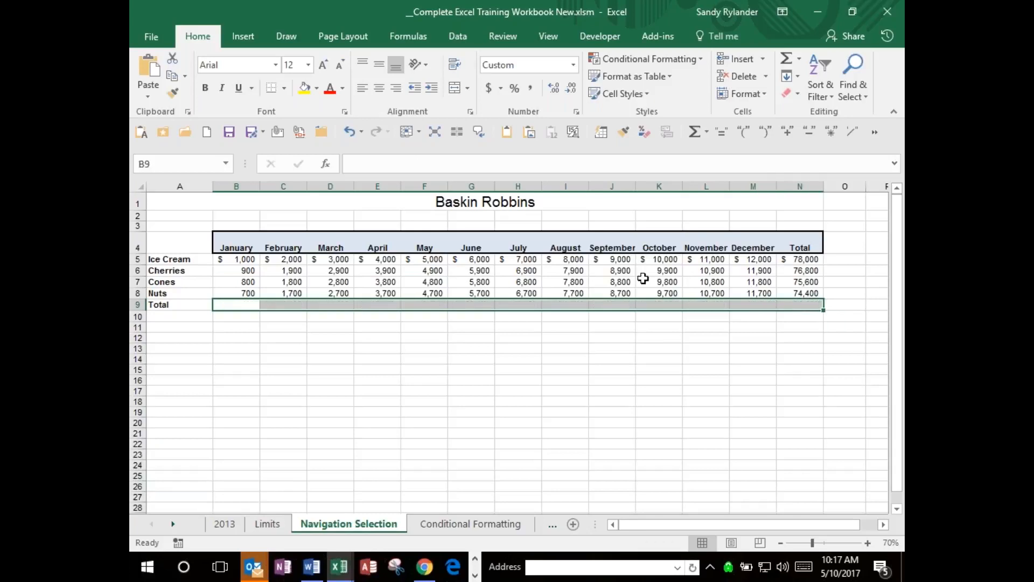
Total the January figures in cell B9 with the Sum function over B5:B8.
double_click(246, 304)
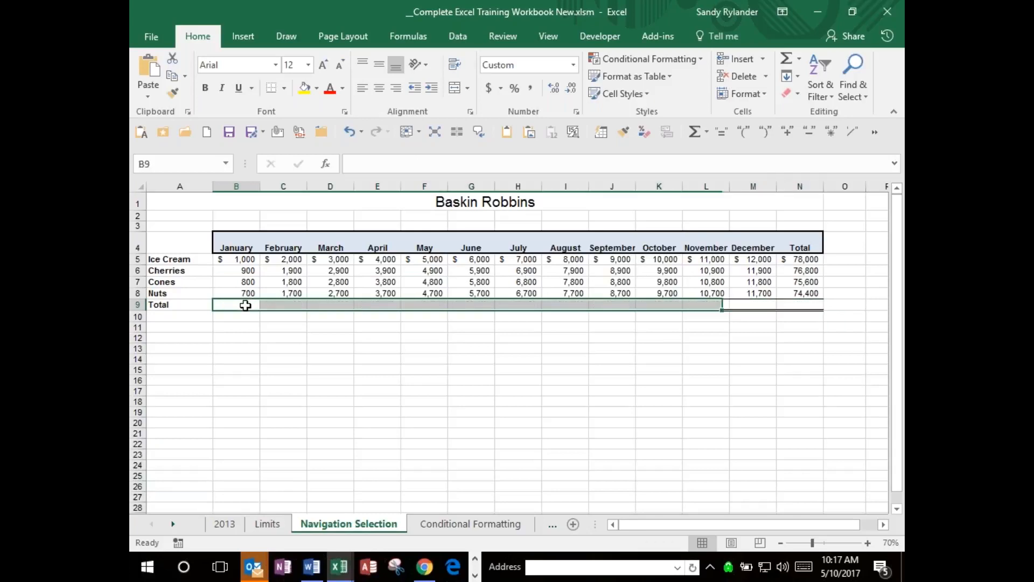
type("=")
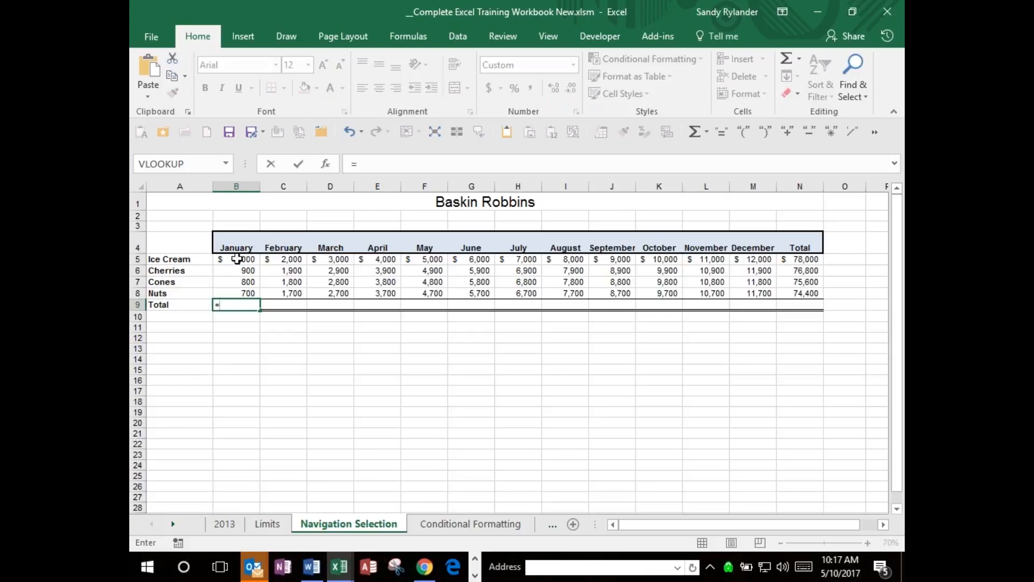
key("Escape")
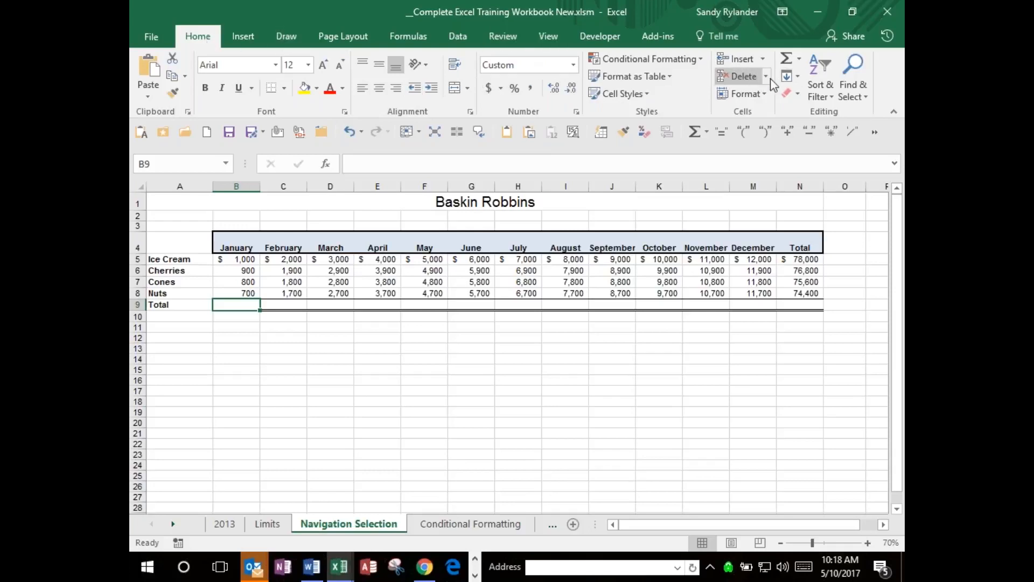
left_click(800, 60)
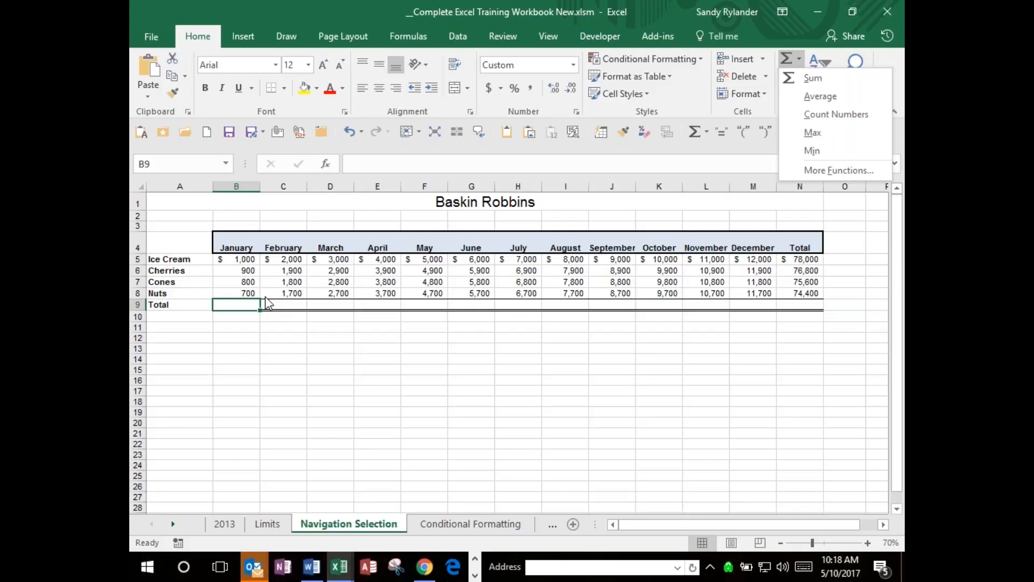
left_click(814, 79)
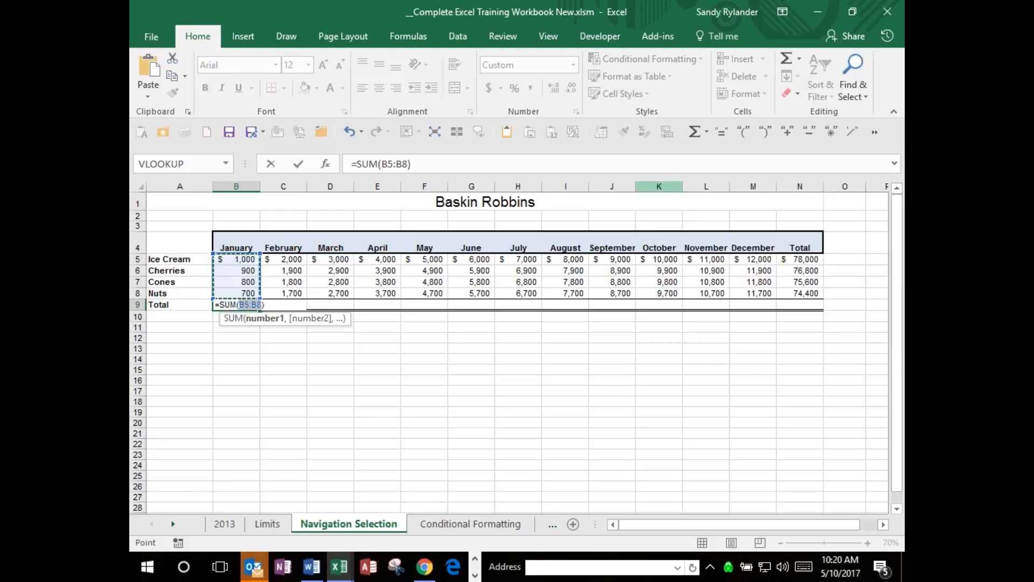
key("ctrl+Return")
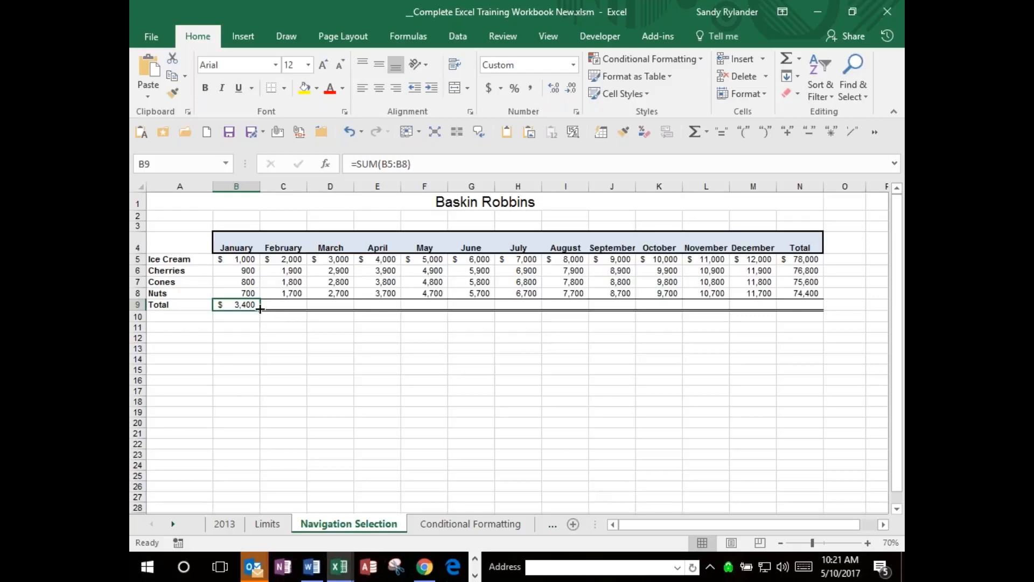
Fill the January total formula across the Total row to N9, pull the fill back to B9, and fill it across to N9 again.
left_click_drag(260, 308, 806, 312)
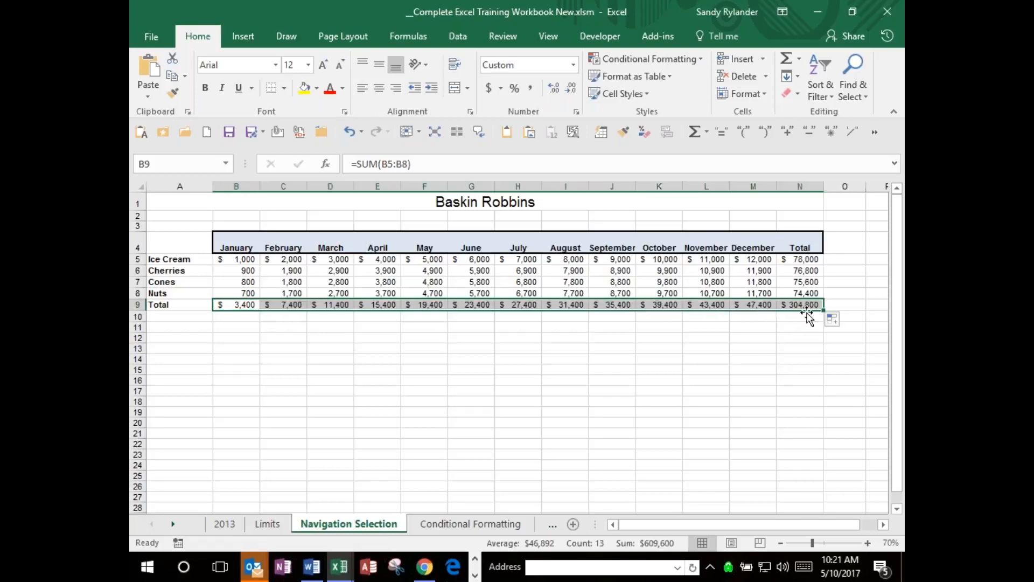
left_click_drag(824, 311, 268, 303)
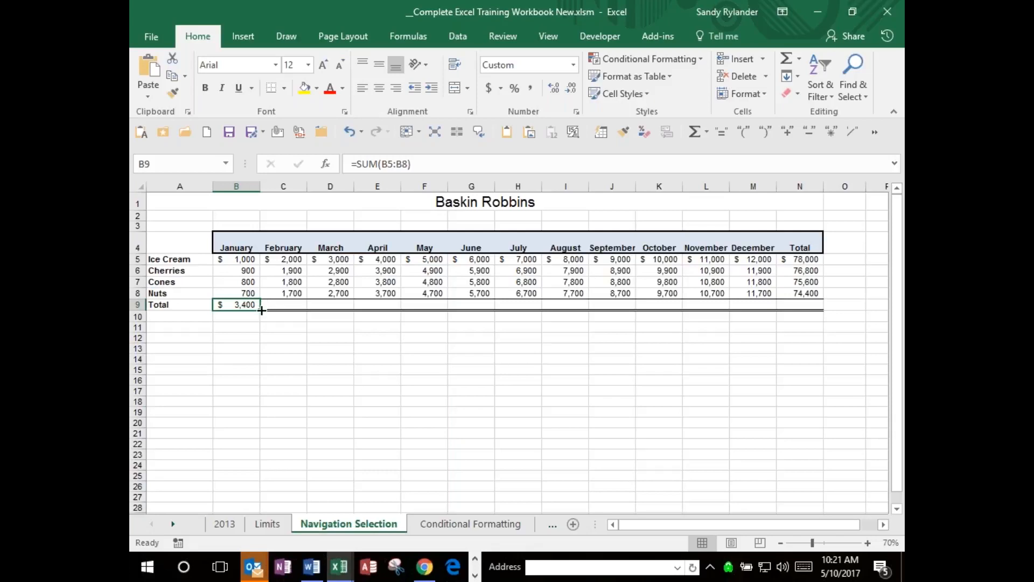
left_click_drag(263, 307, 802, 305)
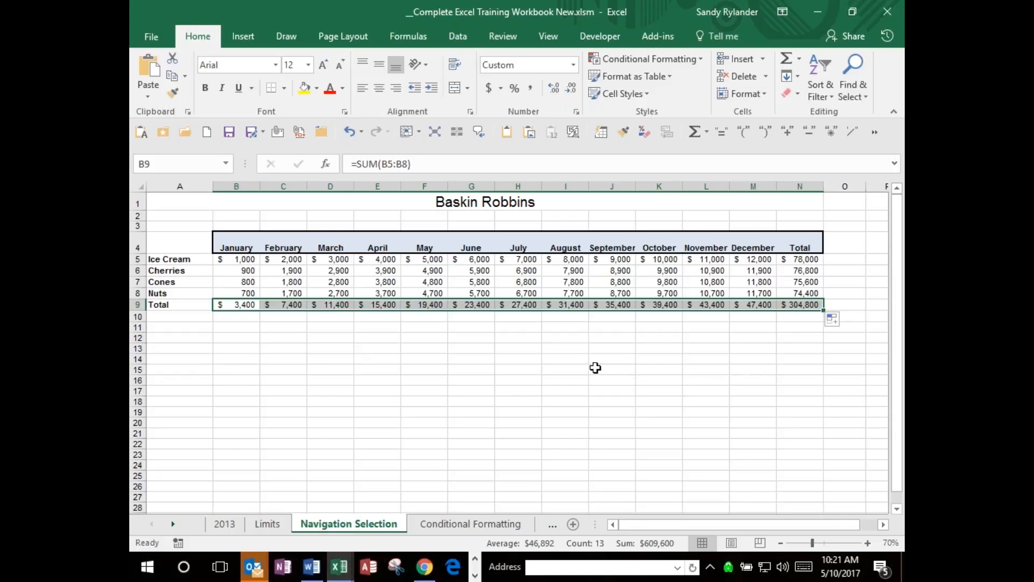
Examine the formulas in B9 through F9 to compare how their cell references adjust from column to column.
left_click(251, 307)
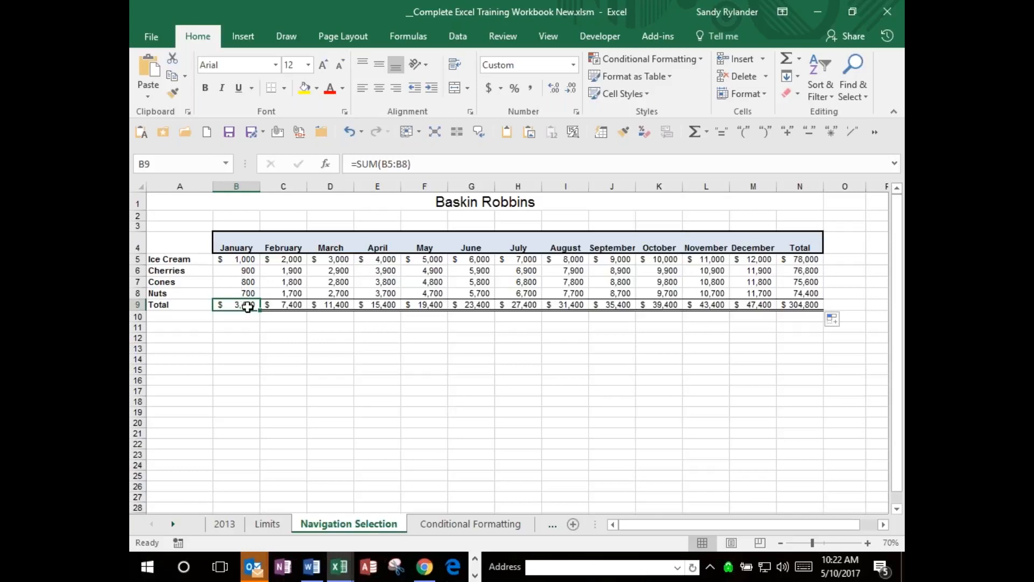
left_click(285, 306)
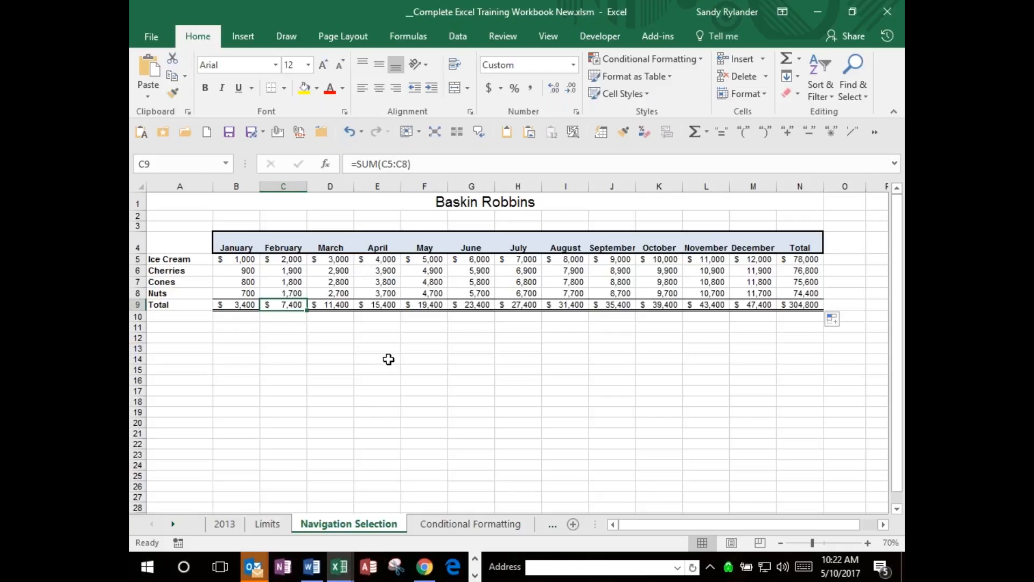
left_click(333, 306)
key("Right")
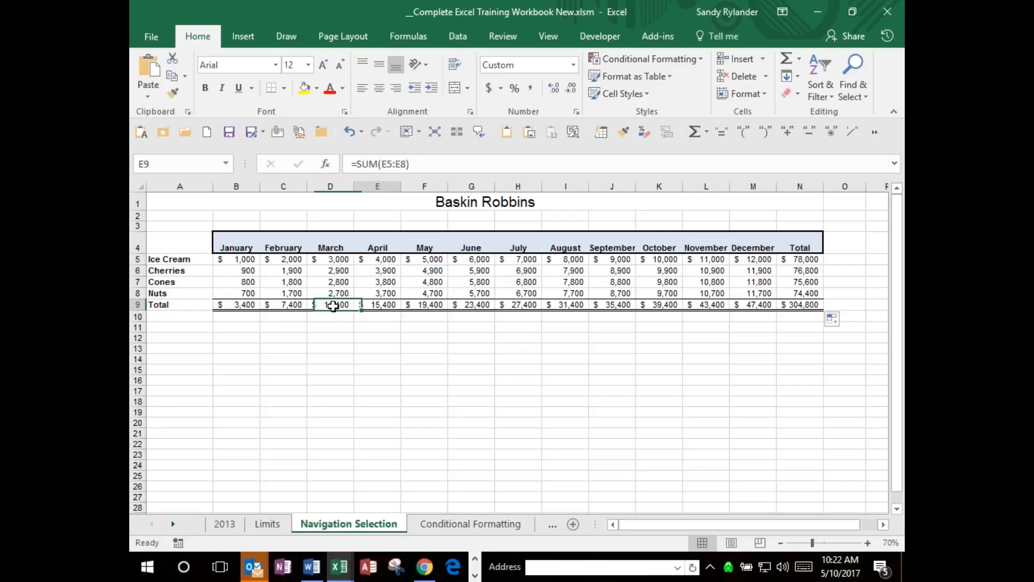
key("Right")
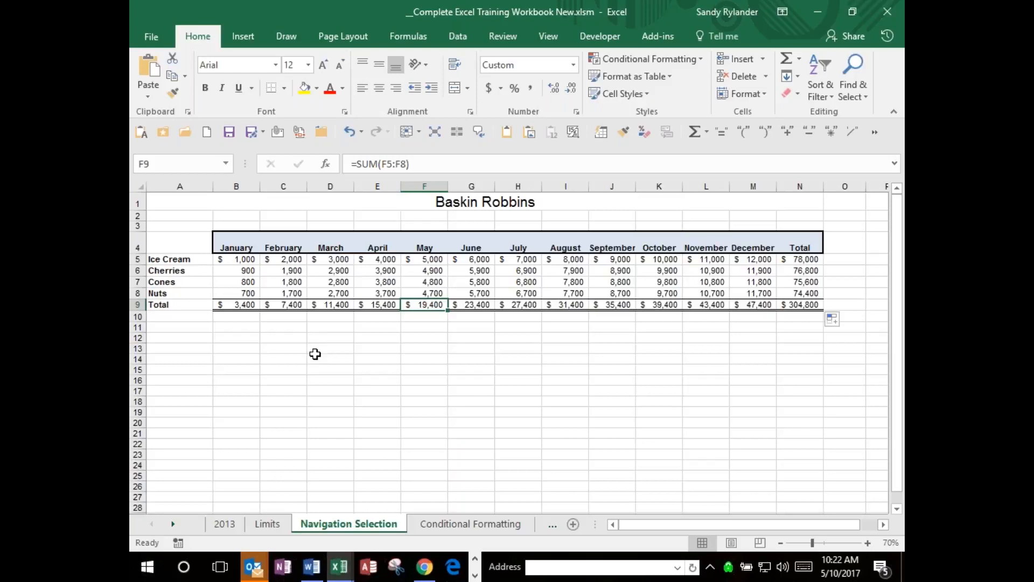
Write the label Relative Cell Addressing in cell E14 and move it down to cell E20.
left_click(366, 360)
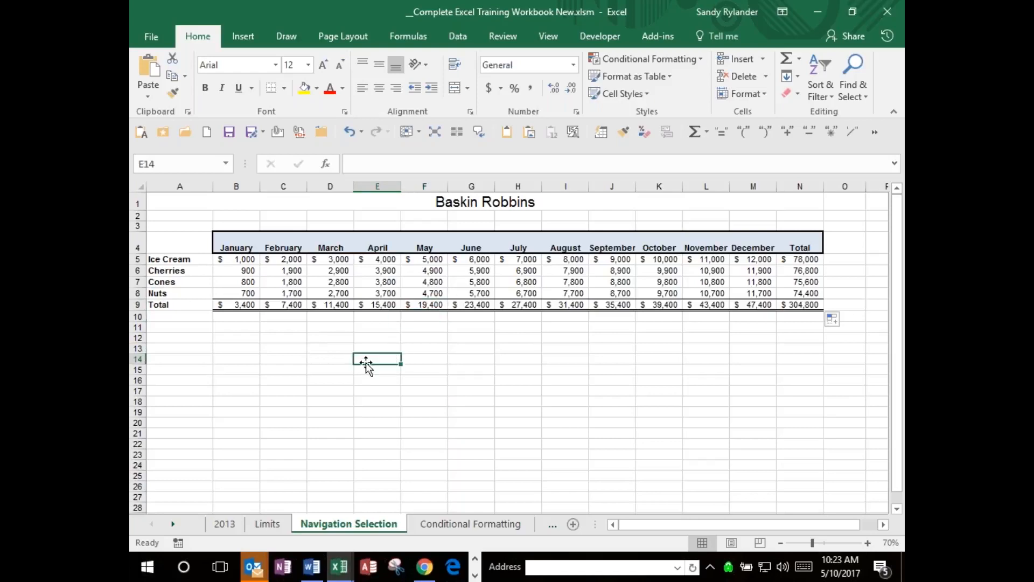
type("Relative C")
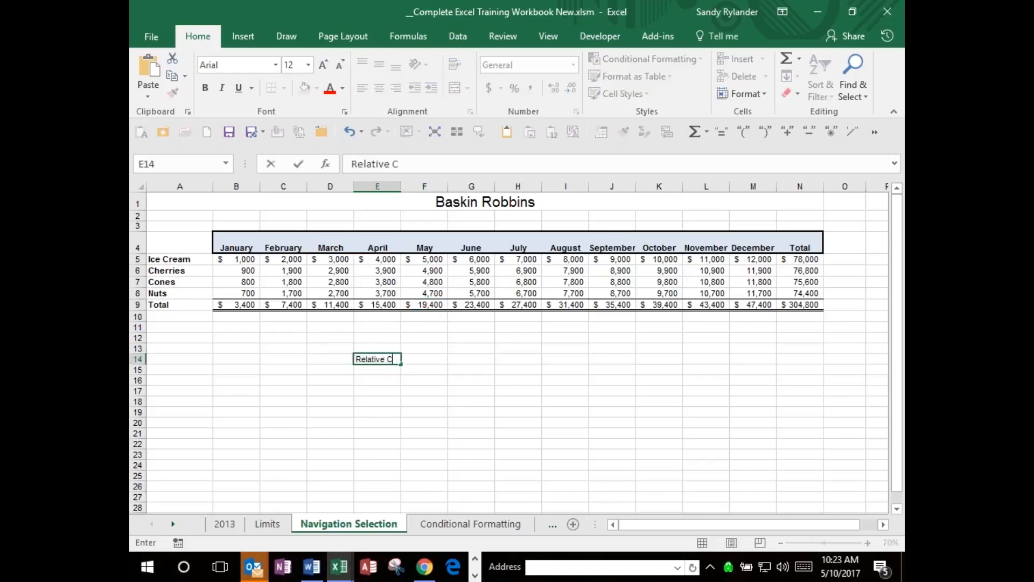
type("ell Addressing")
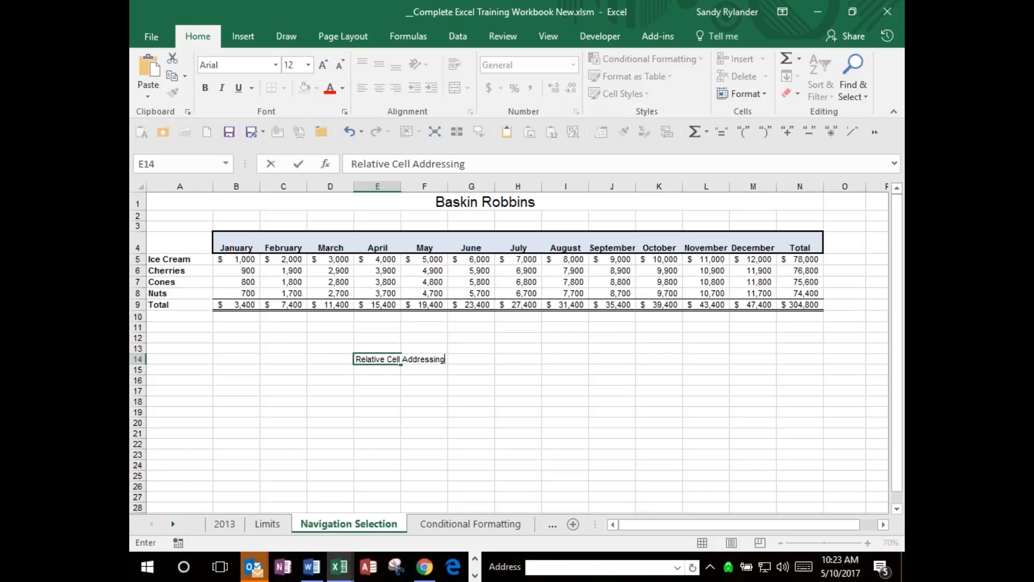
key("Return")
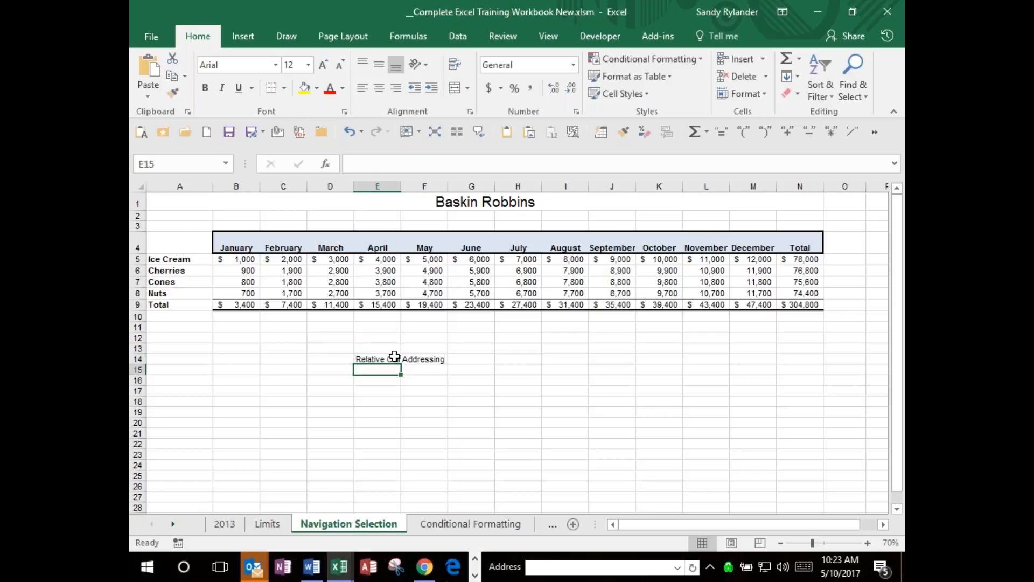
key("Return")
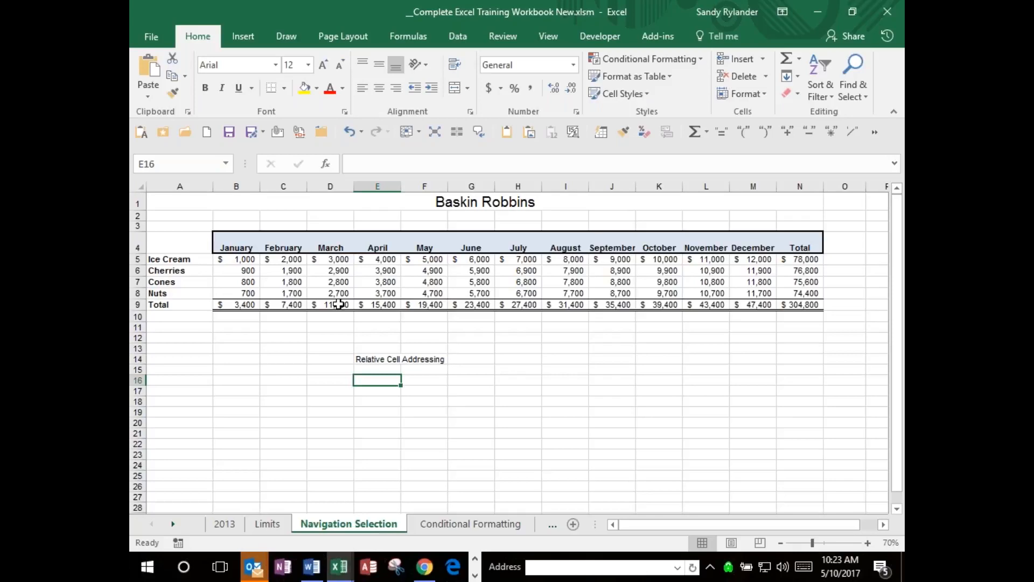
left_click(386, 360)
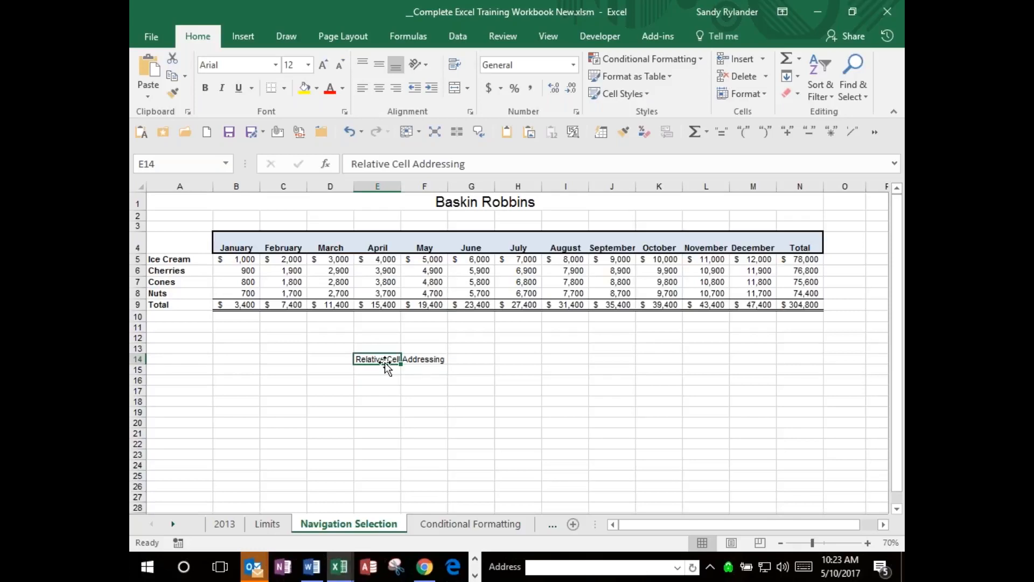
left_click_drag(385, 366, 388, 429)
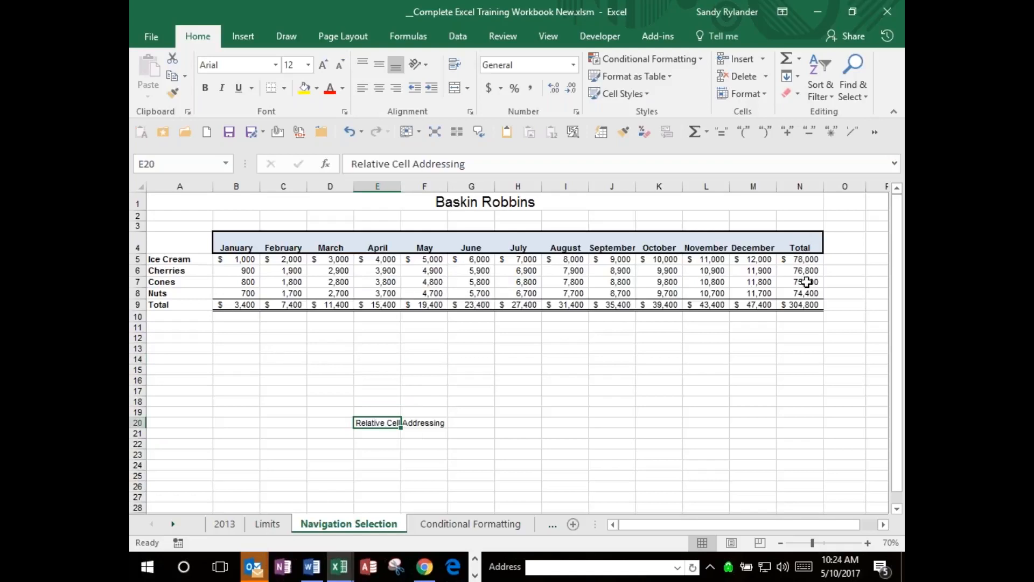
Clear the product row totals in cells N5 to N8 of the Total column.
left_click(803, 259)
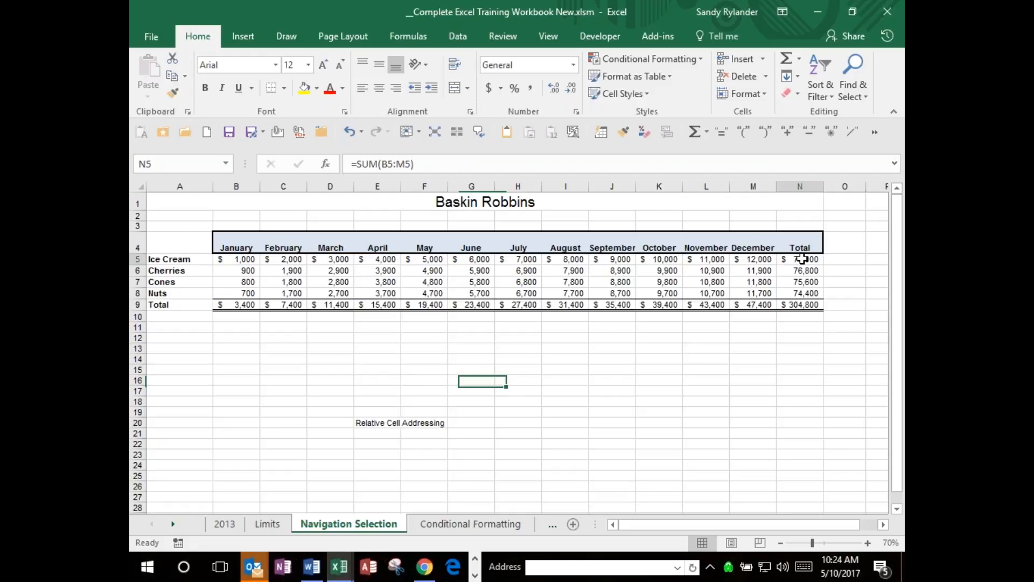
left_click_drag(803, 259, 803, 293)
key("Delete")
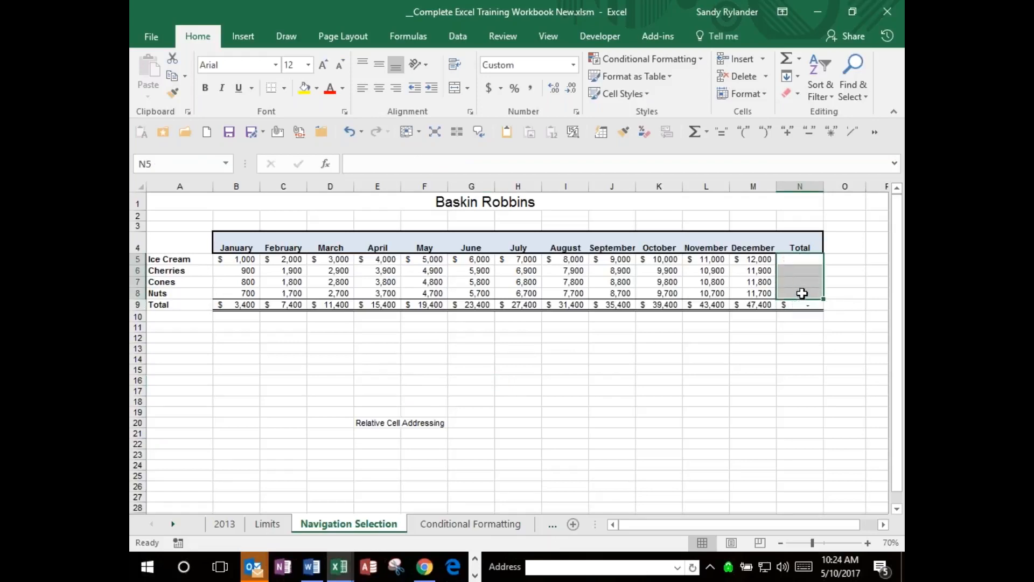
left_click(795, 260)
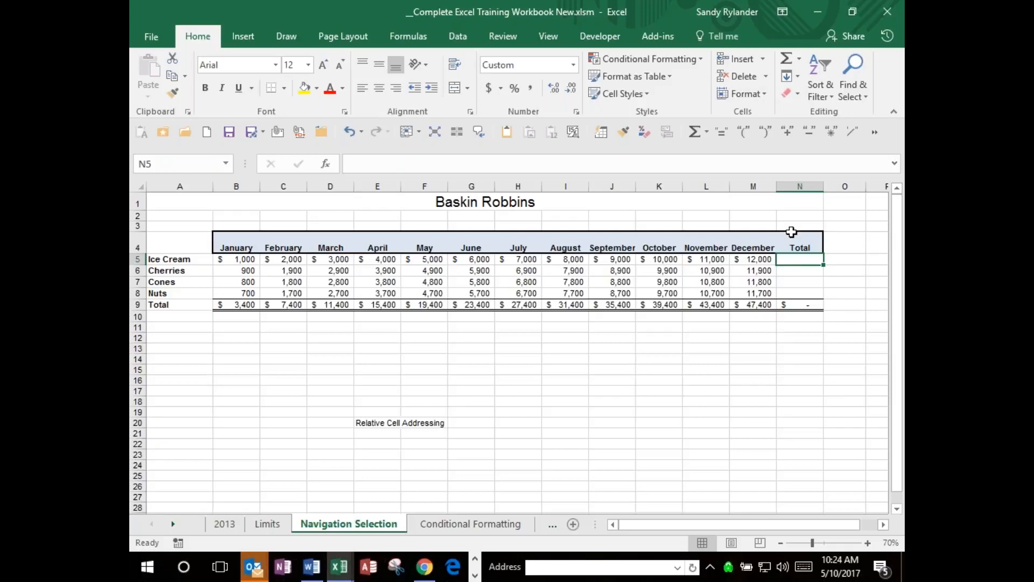
left_click(799, 59)
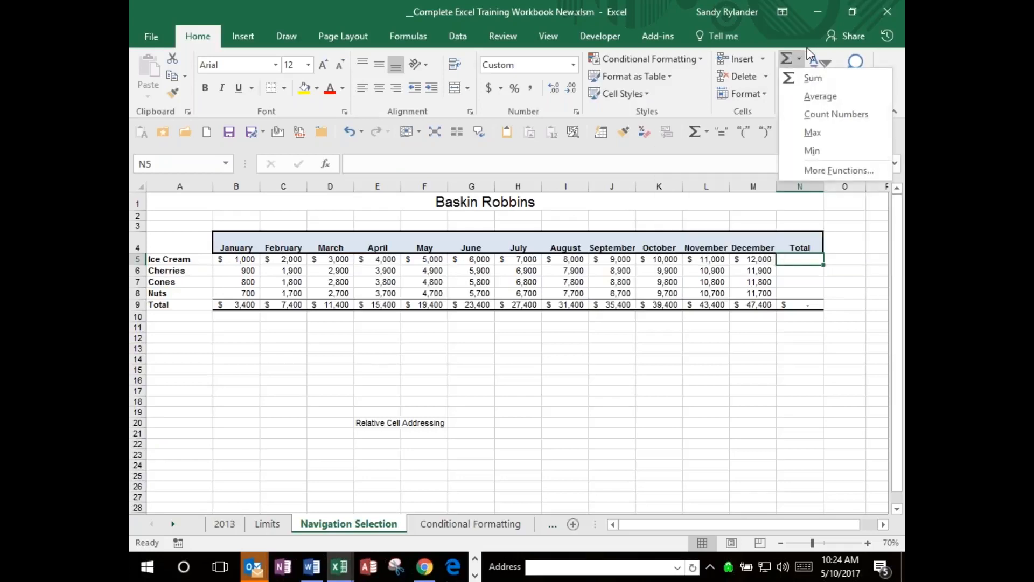
left_click(794, 21)
left_click(791, 19)
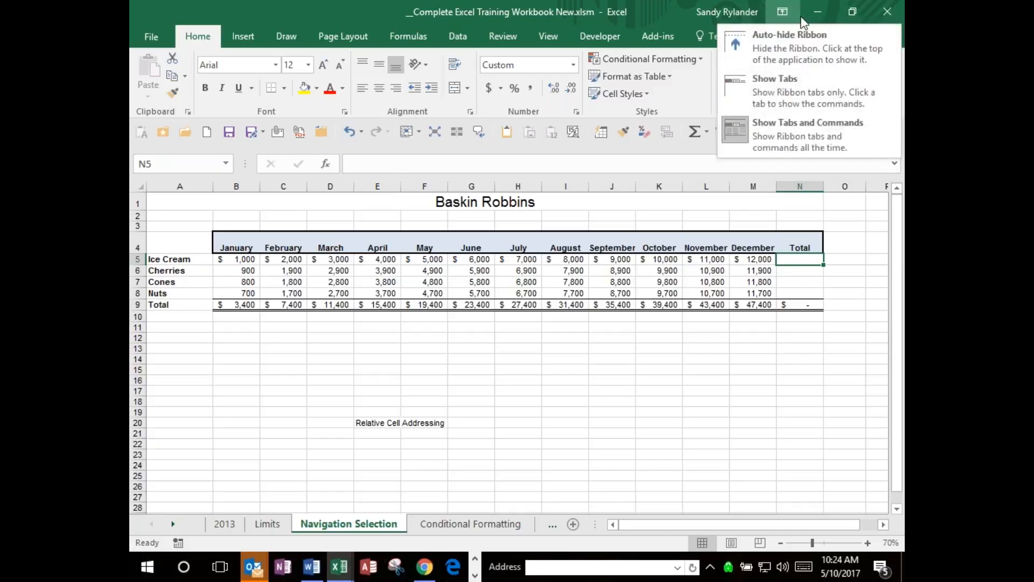
left_click(859, 244)
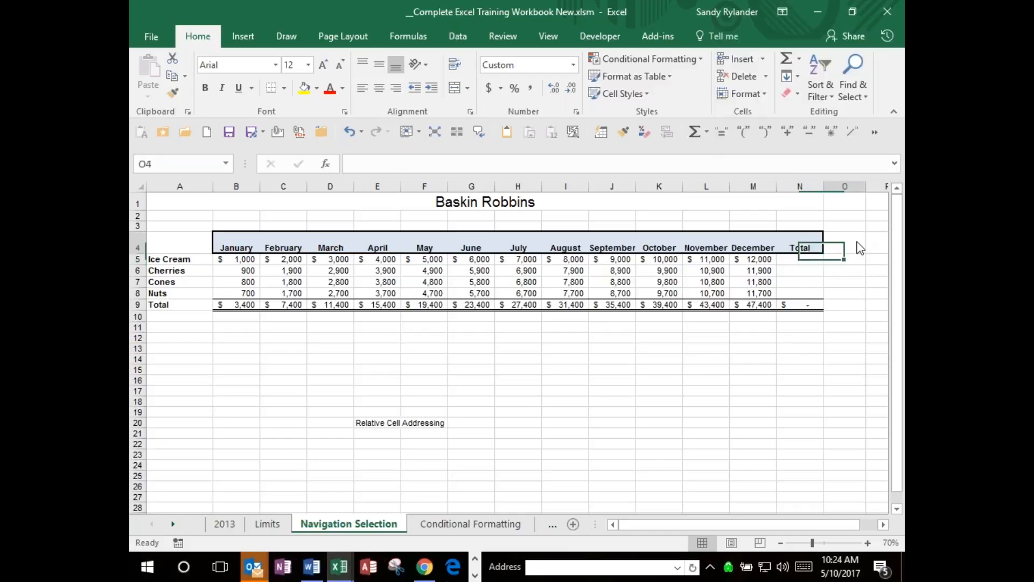
right_click(859, 245)
left_click(604, 345)
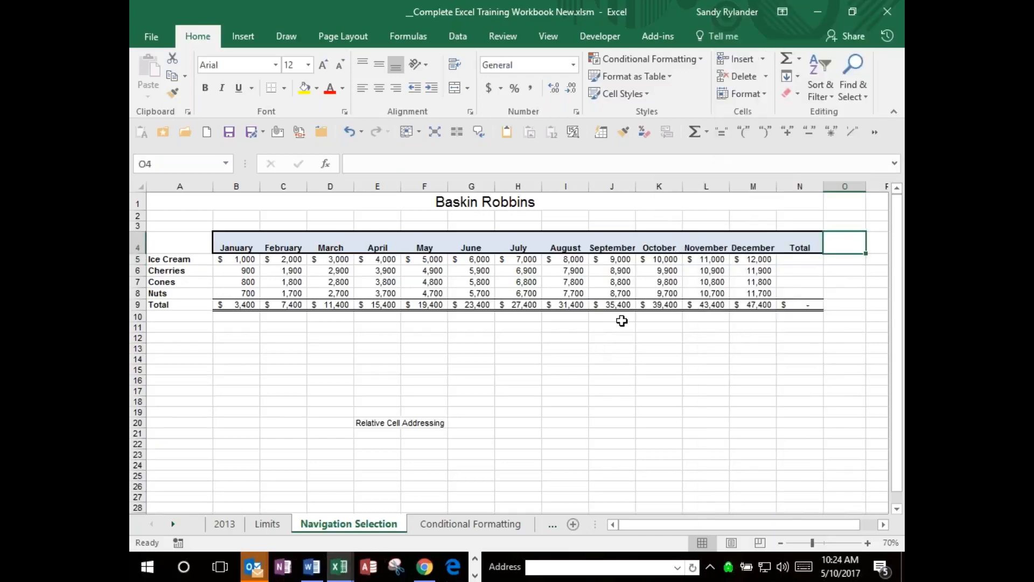
Total the Ice Cream row in cell N5 with the Sum function over B5:M5.
left_click(810, 258)
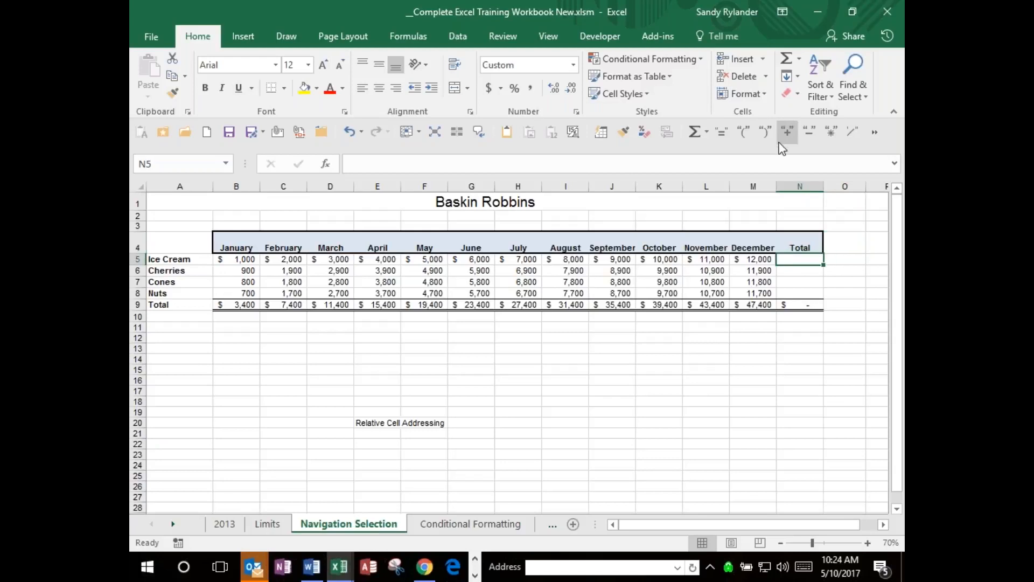
left_click(781, 63)
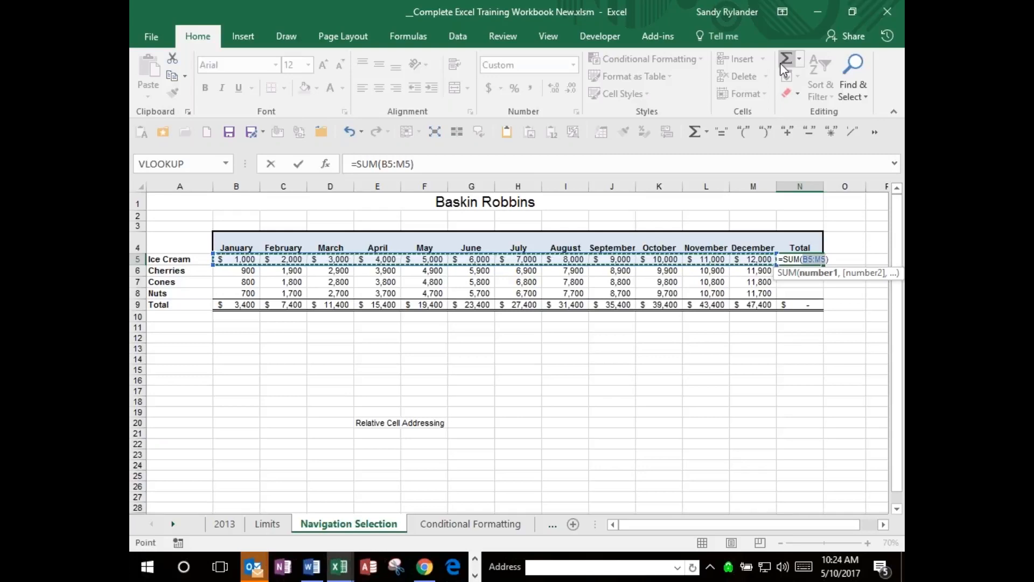
key("Return")
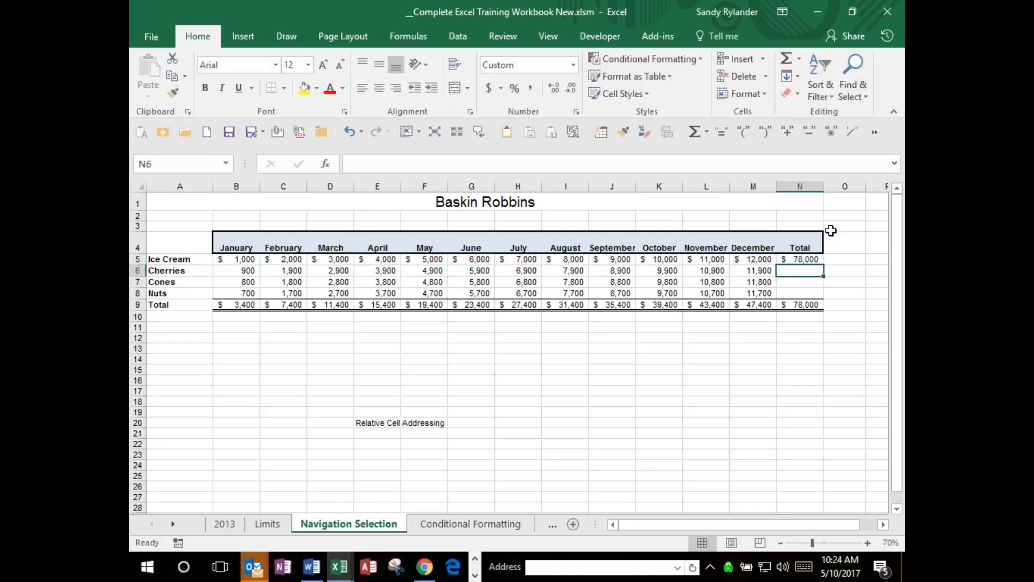
Fill the Ice Cream total formula from N5 down the Total column to the Nuts row in N8.
left_click(800, 257)
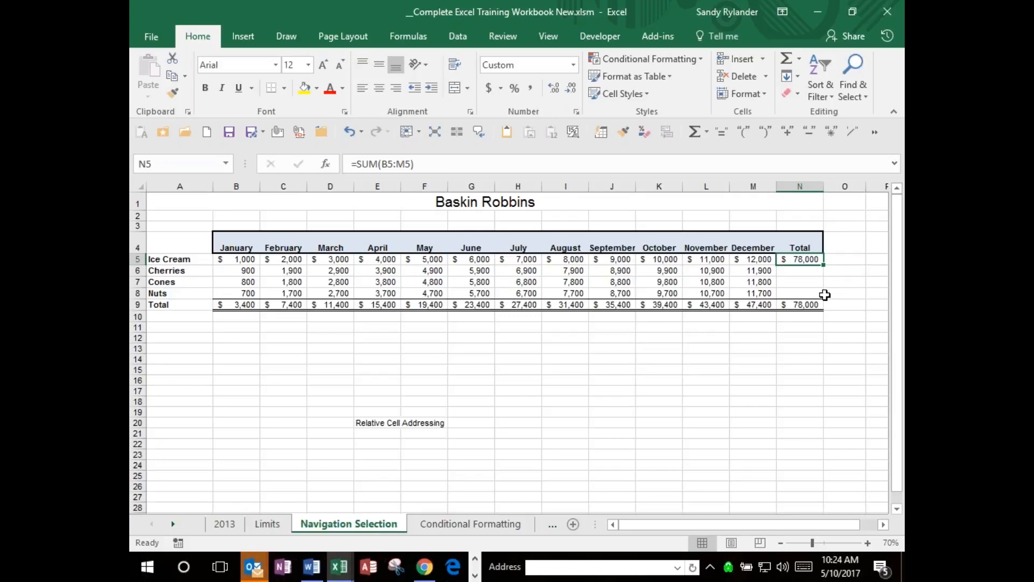
left_click_drag(826, 278, 818, 273)
left_click(825, 273)
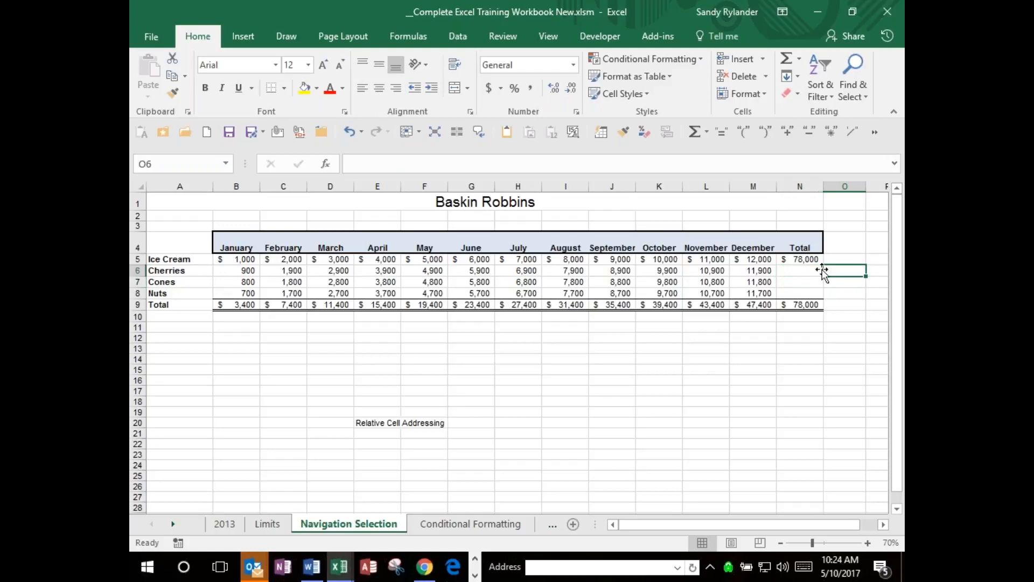
left_click(811, 261)
left_click_drag(825, 265, 826, 297)
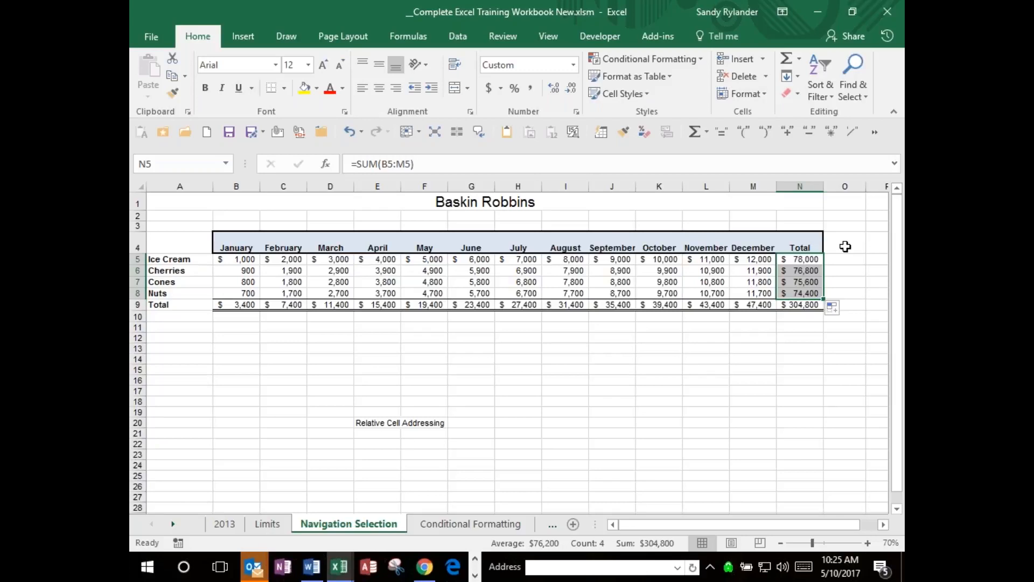
Examine the formulas in N5 through N8 to compare how their row references adjust, dismissing the mail notification.
left_click(809, 259)
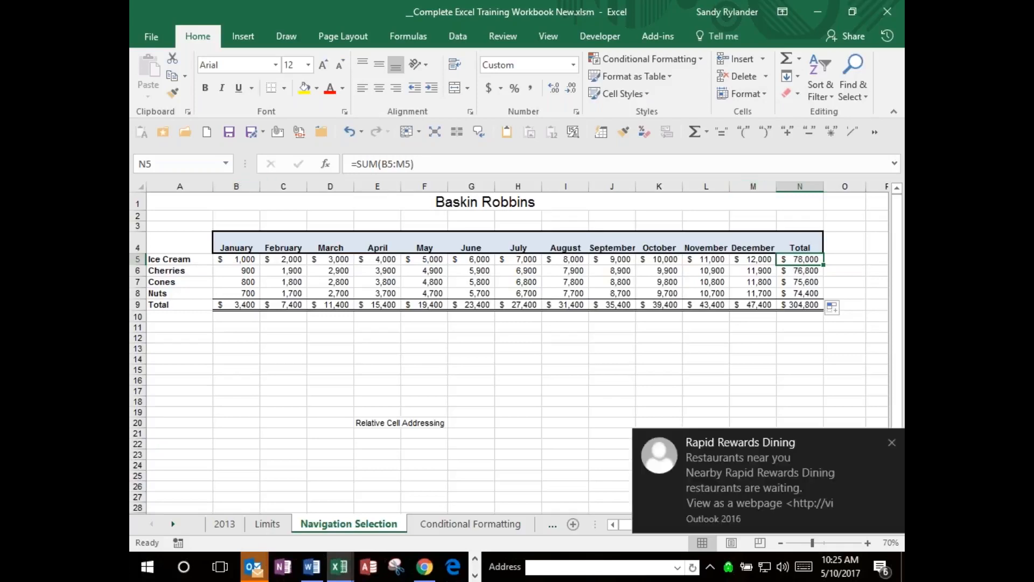
left_click(892, 443)
left_click(794, 270)
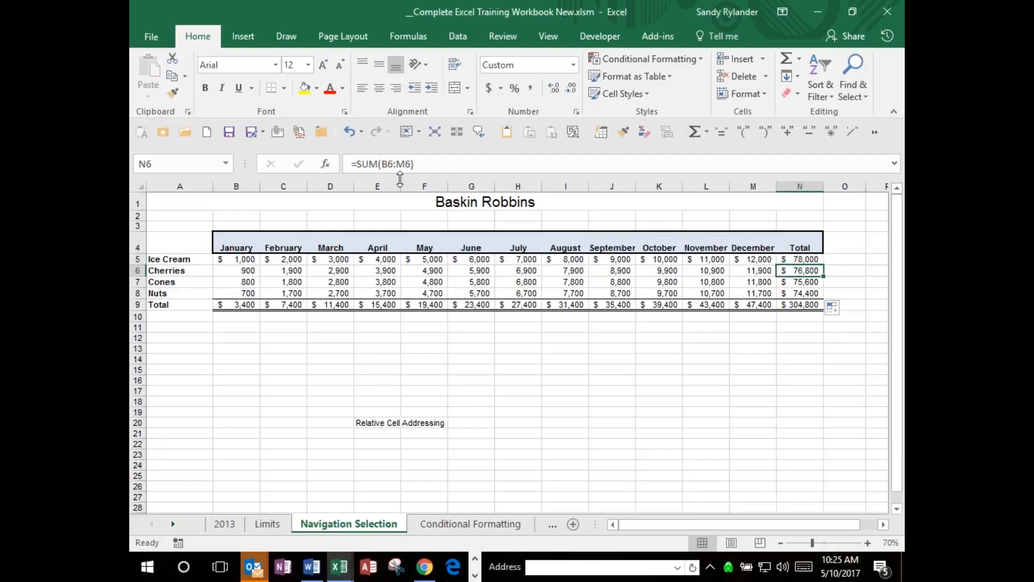
key("Down")
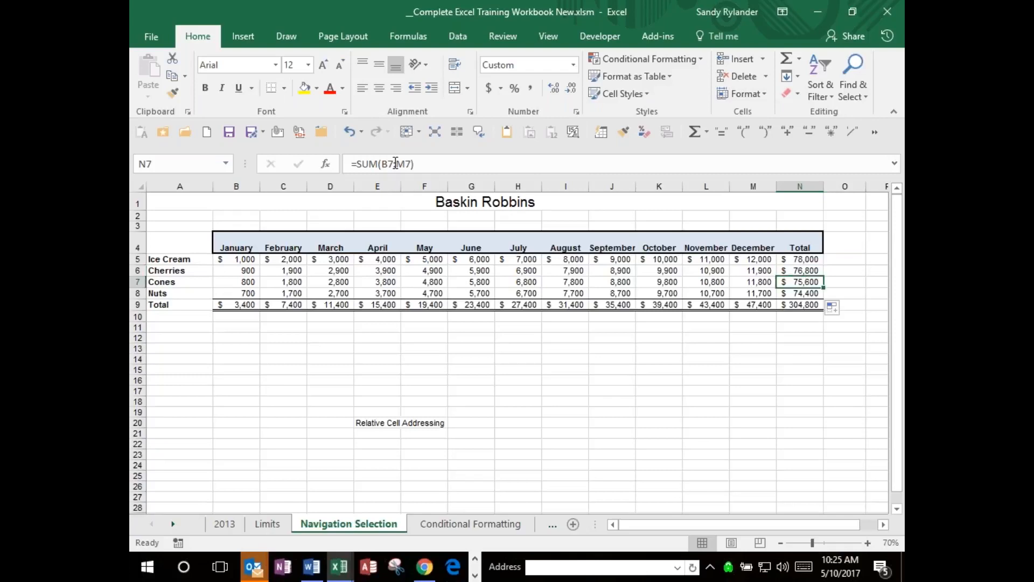
key("Down")
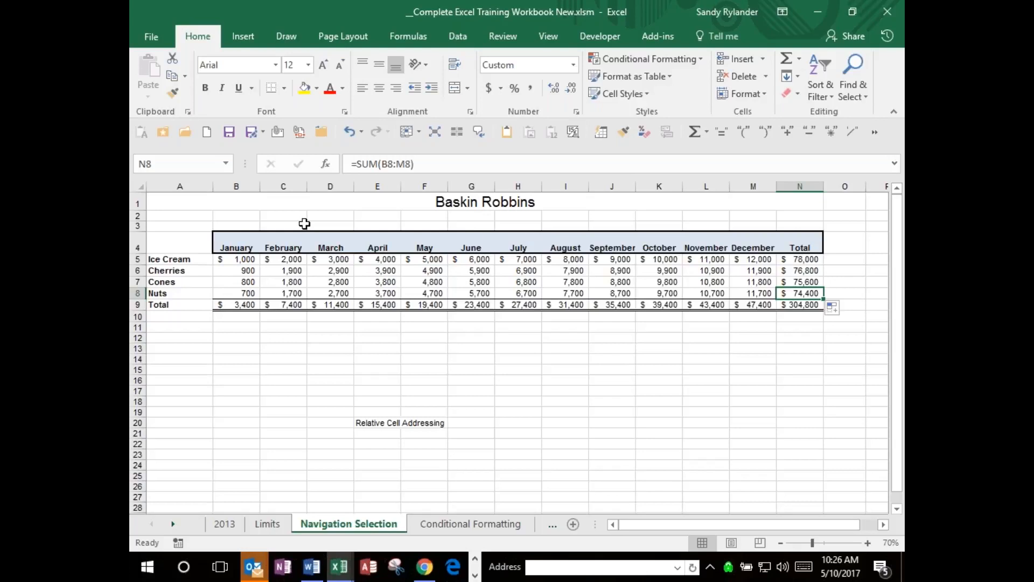
Move the sales table A4:N9 so that it starts at cell B11, and check the January total formula in C16.
mouse_move(187, 240)
left_mouse_down()
mouse_move(530, 300)
mouse_move(793, 308)
left_mouse_up()
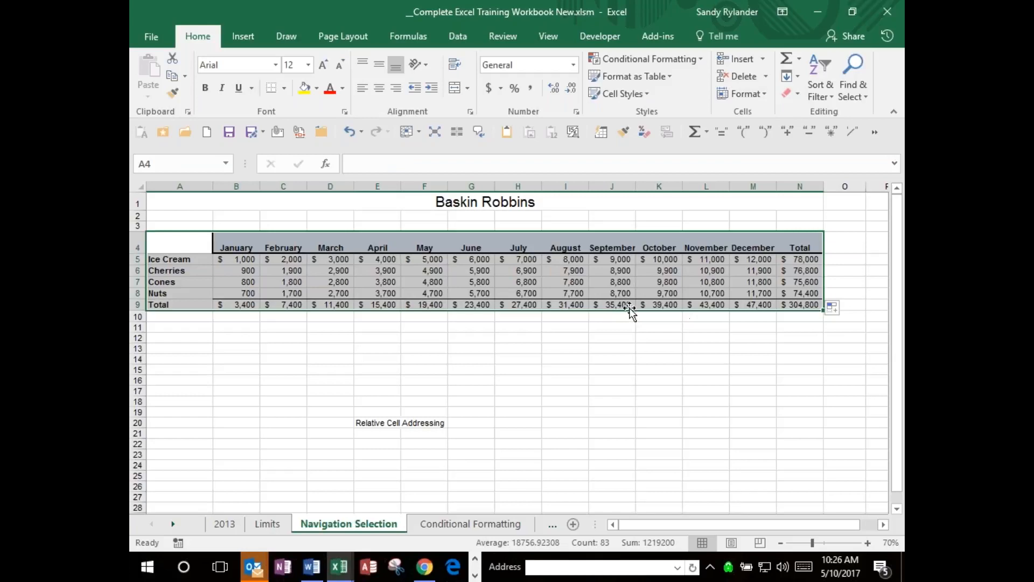
left_click_drag(631, 311, 670, 391)
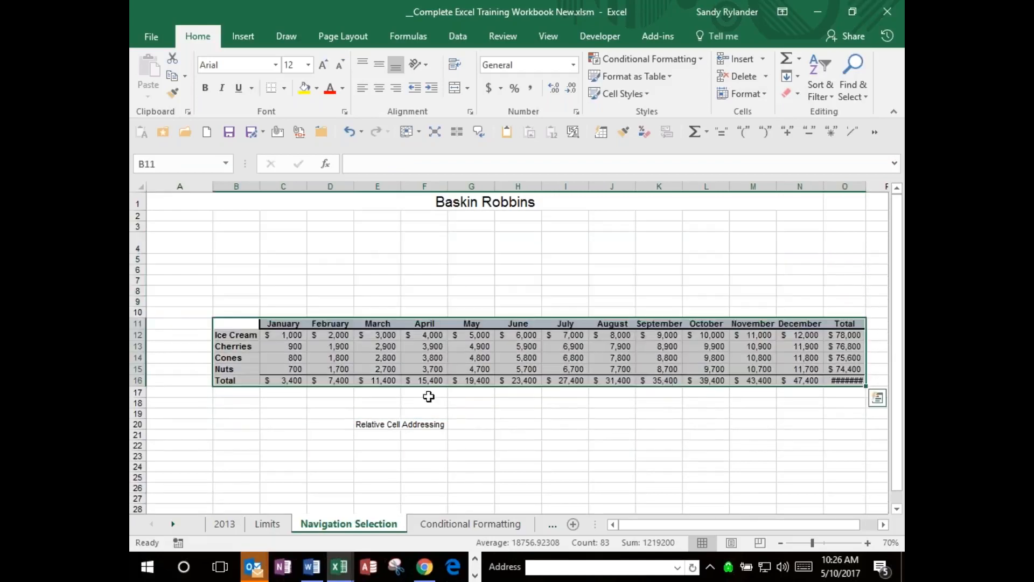
left_click(291, 381)
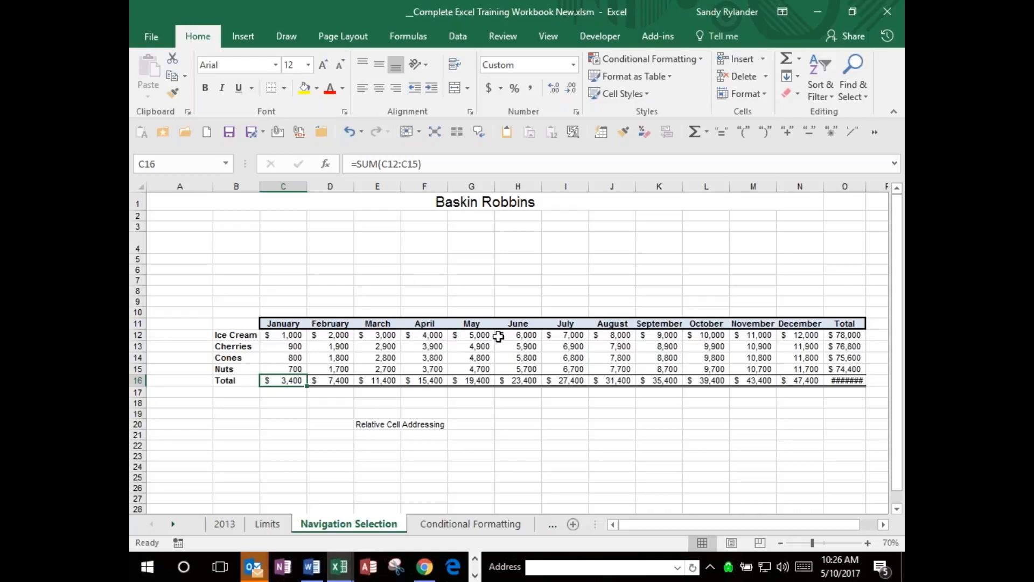
Undo the move of the sales table and select the Relative Cell Addressing label in E20.
key("ctrl+a")
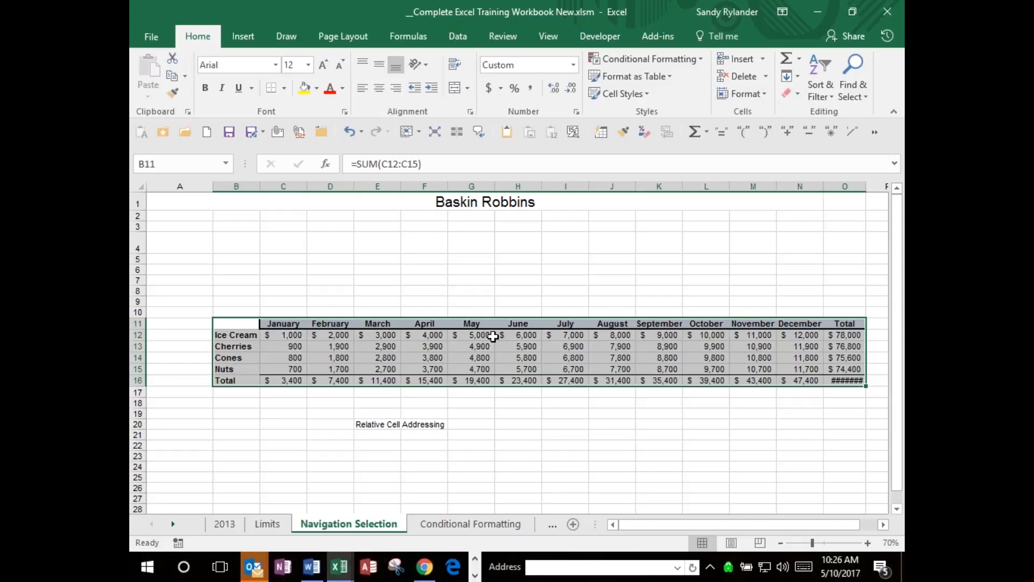
key("ctrl+z")
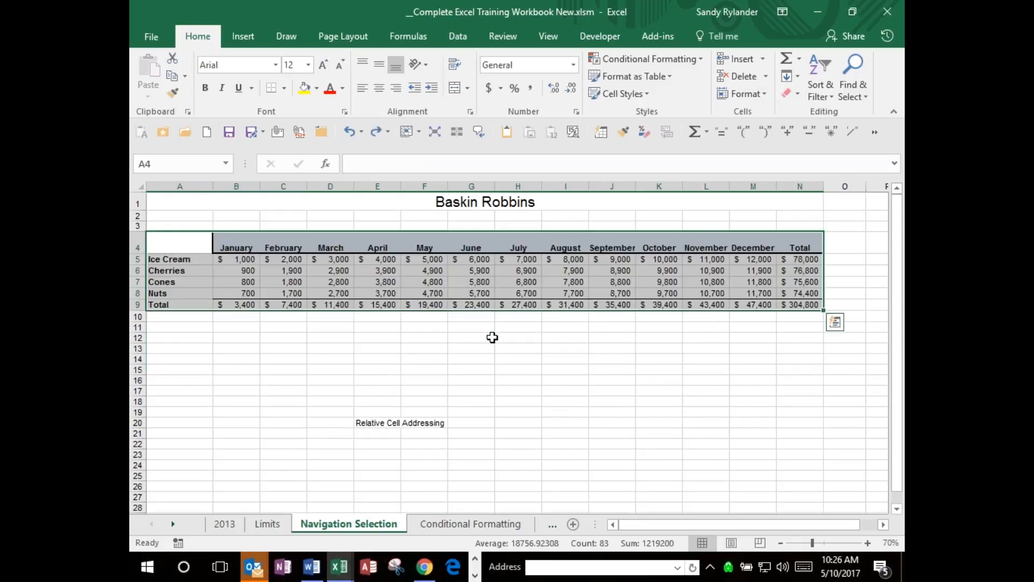
left_click(383, 424)
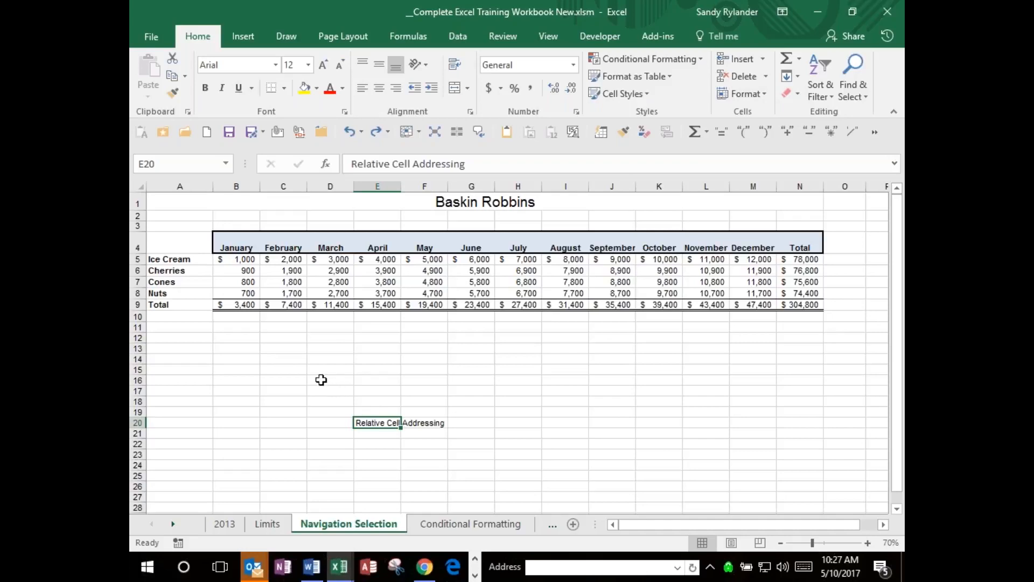
Write the row label Tax in cell A10, below the Total label.
left_click(189, 317)
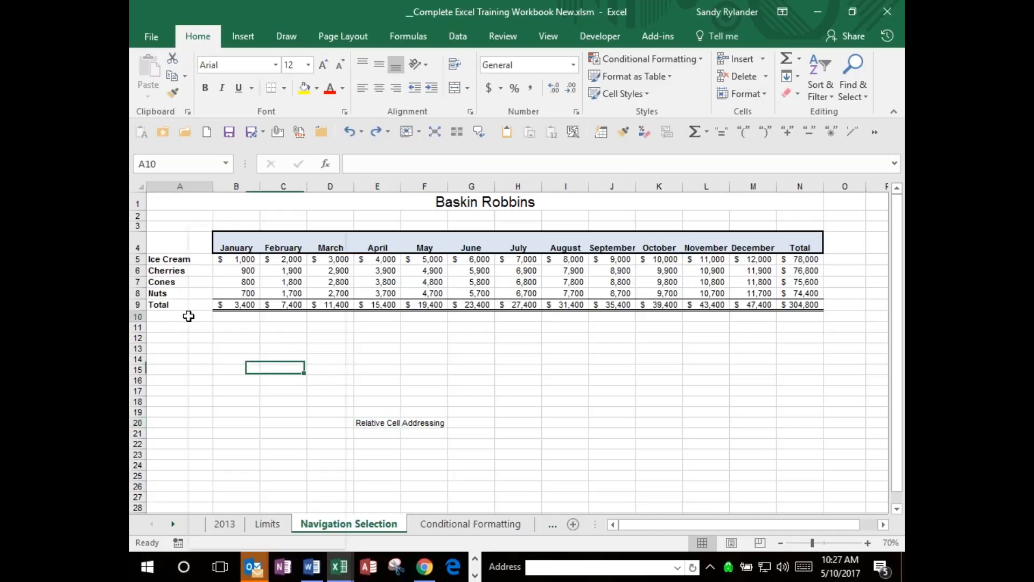
right_click(189, 316)
key("Escape")
type("Total")
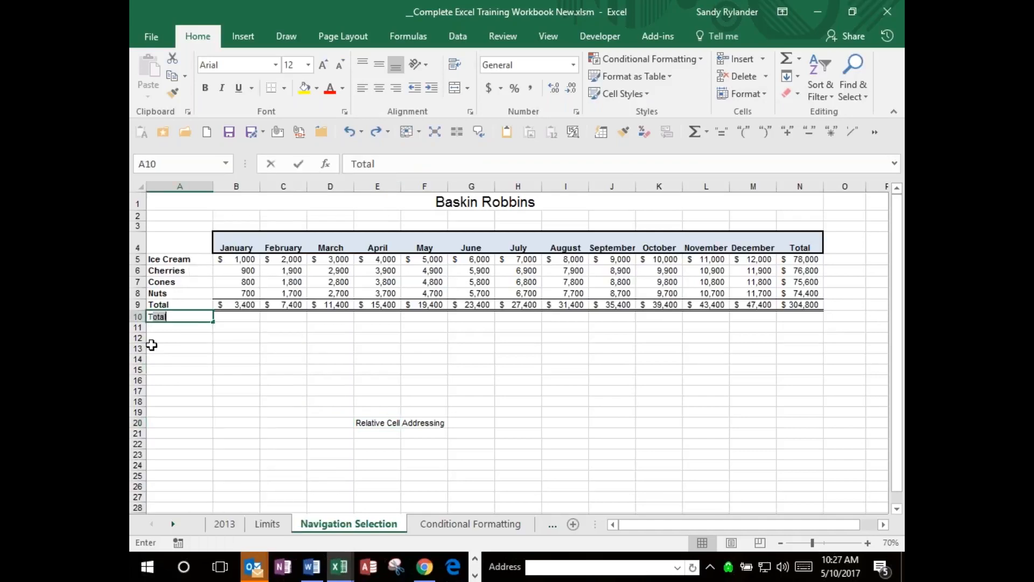
type("ax")
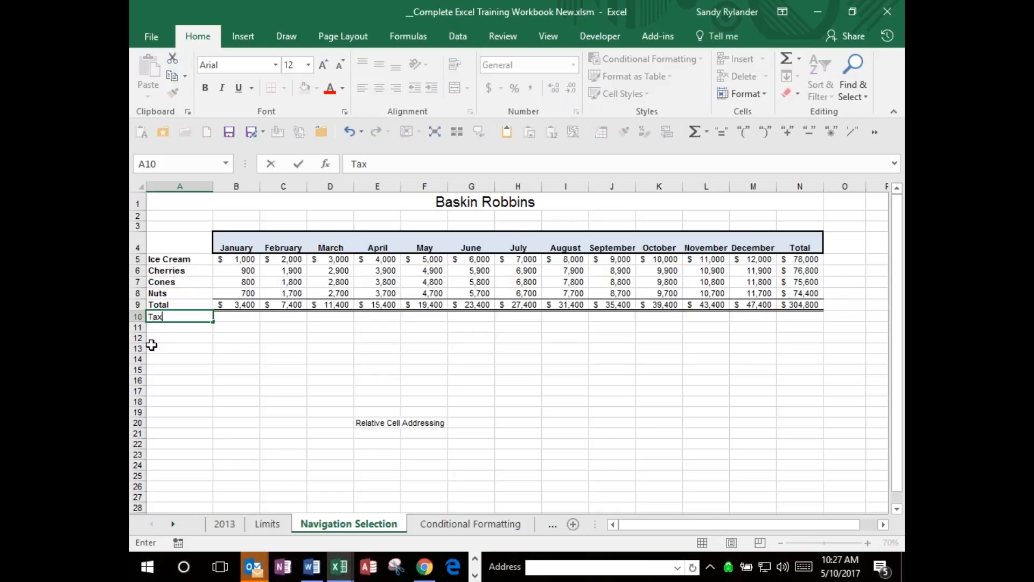
key("Right")
Calculate January's tax in cell B10 with the formula =B9*.1.
key("Up")
key("Down")
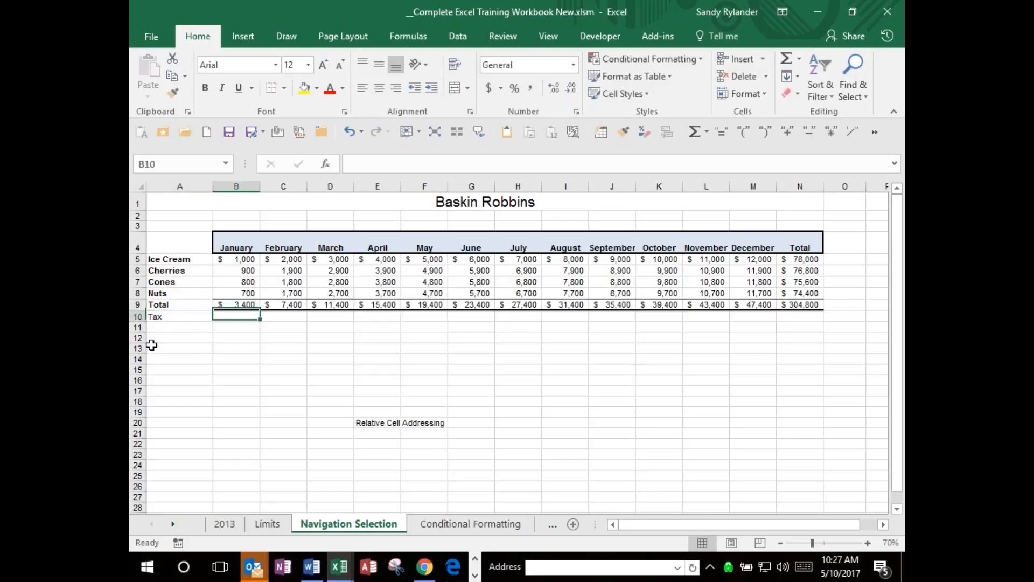
type("==")
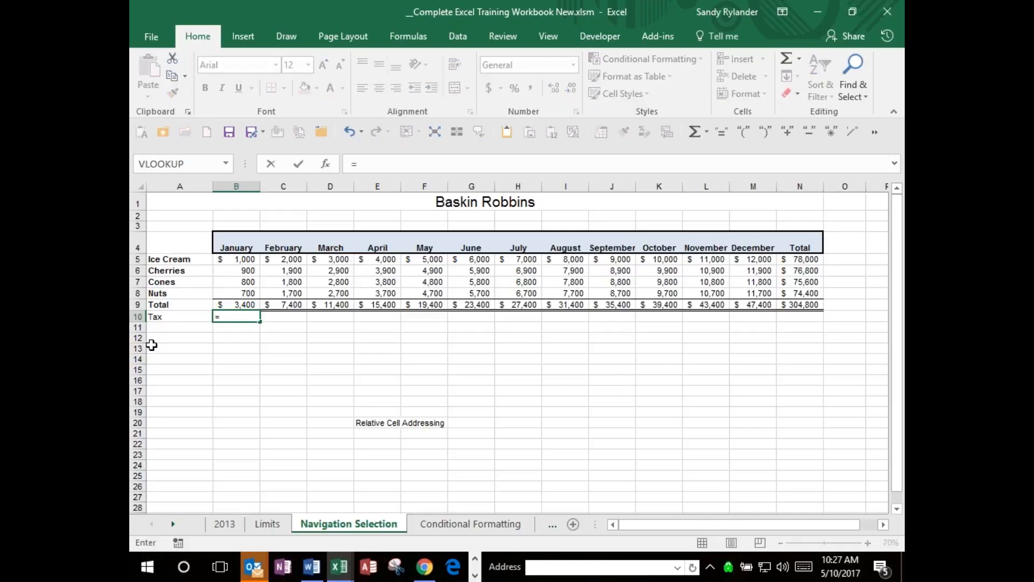
left_click(251, 305)
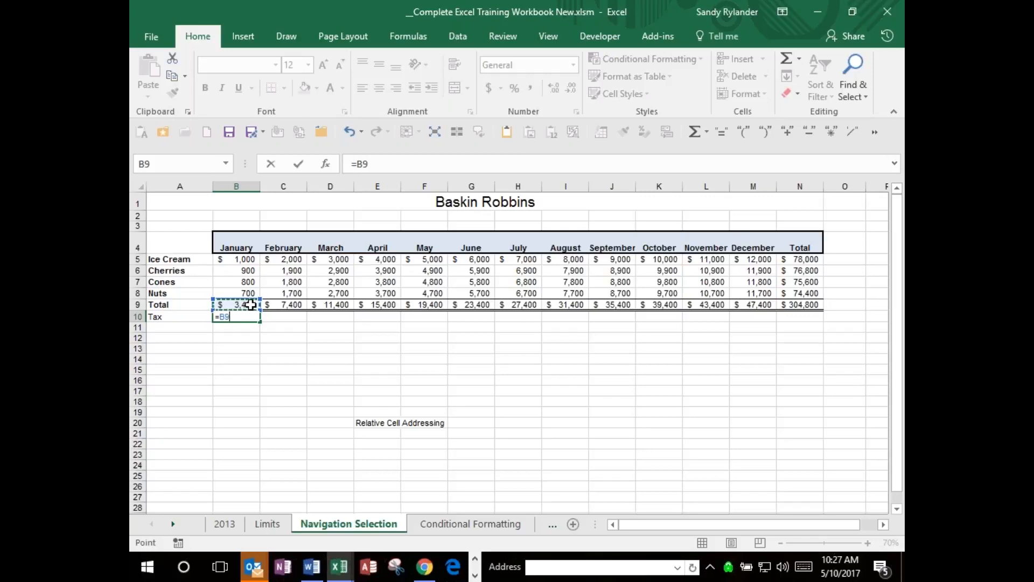
type("*")
type(".1")
key("Return")
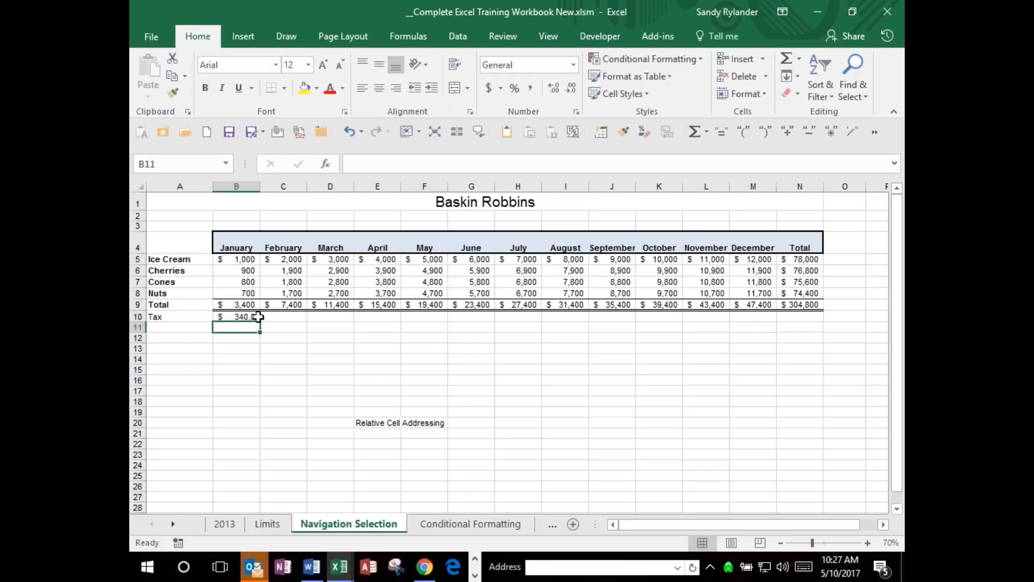
Fill the January tax formula across the Tax row to December in M10, and clear cells B10:M10 again.
left_click(246, 316)
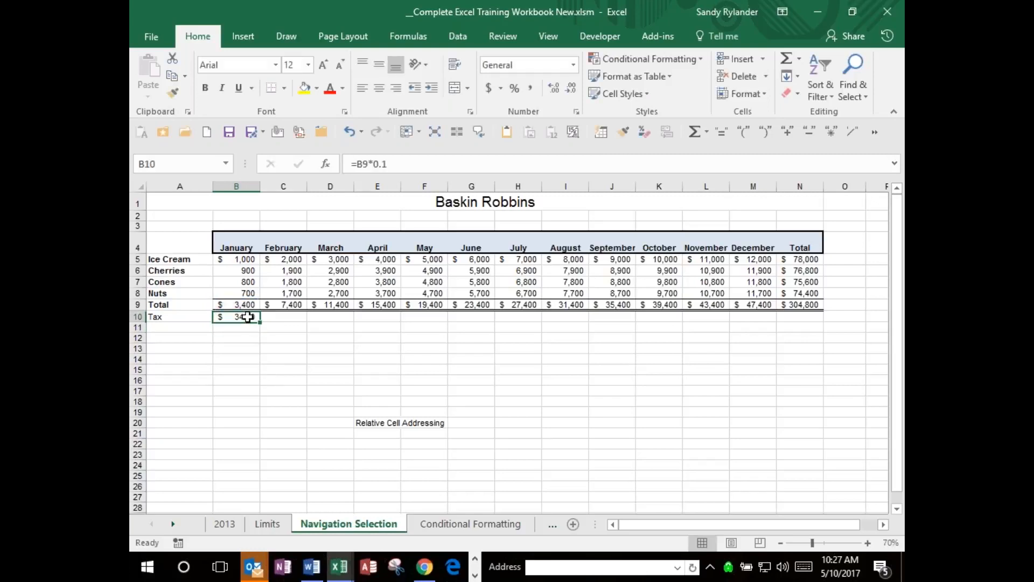
left_click_drag(260, 321, 767, 318)
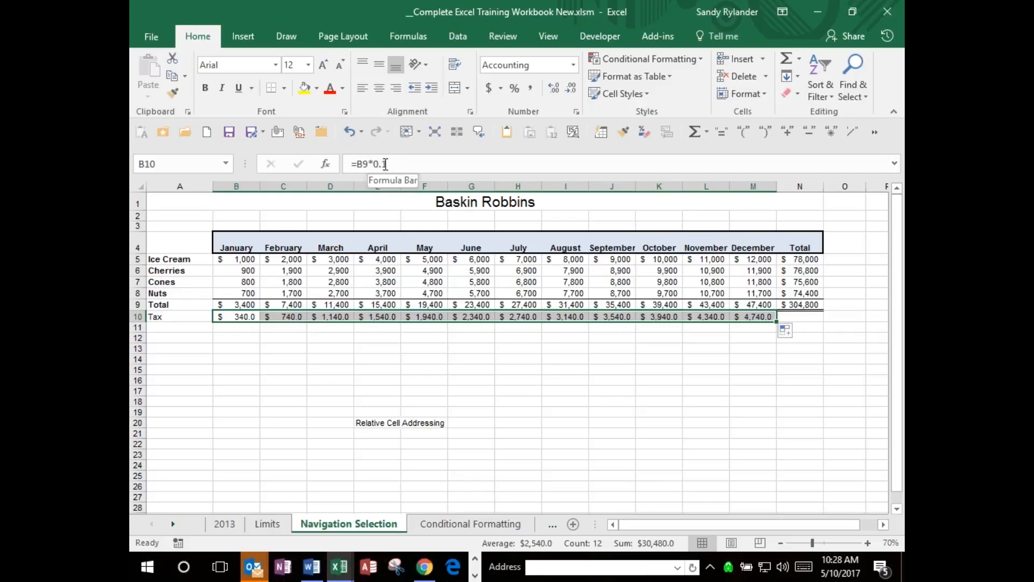
key("Delete")
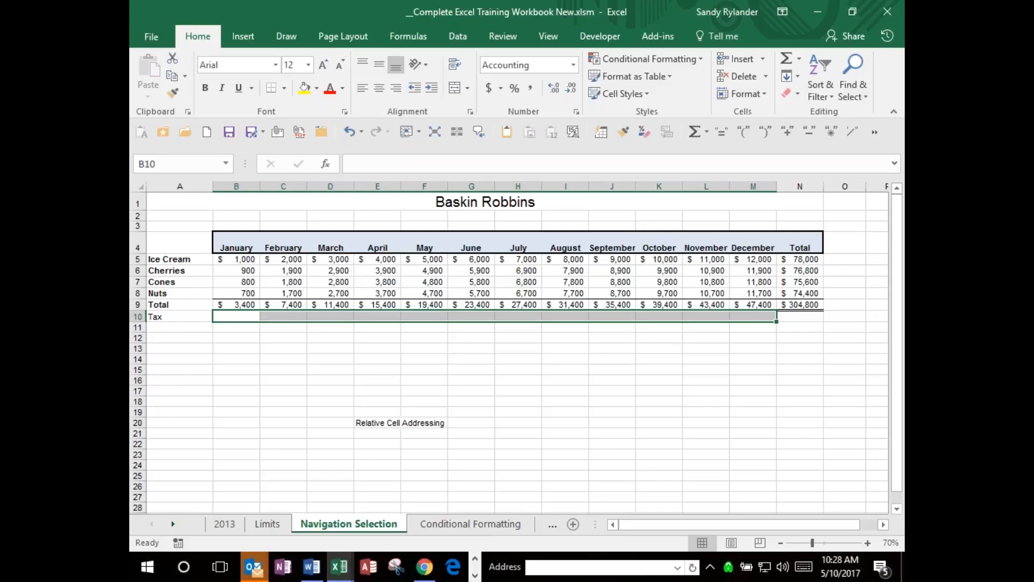
Enter the tax rate .1 in cell A11, below the Tax label.
left_click(163, 326)
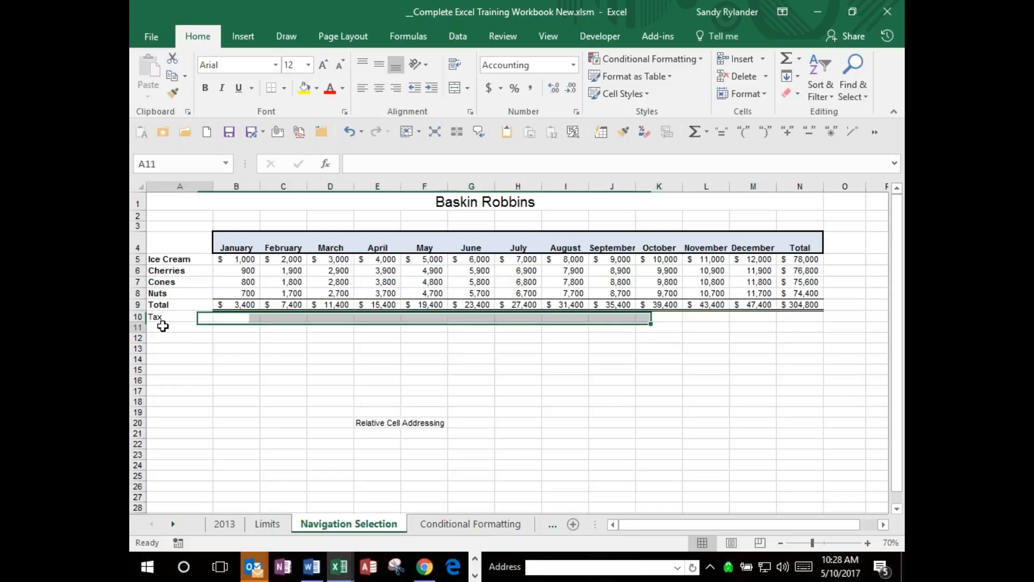
type(".")
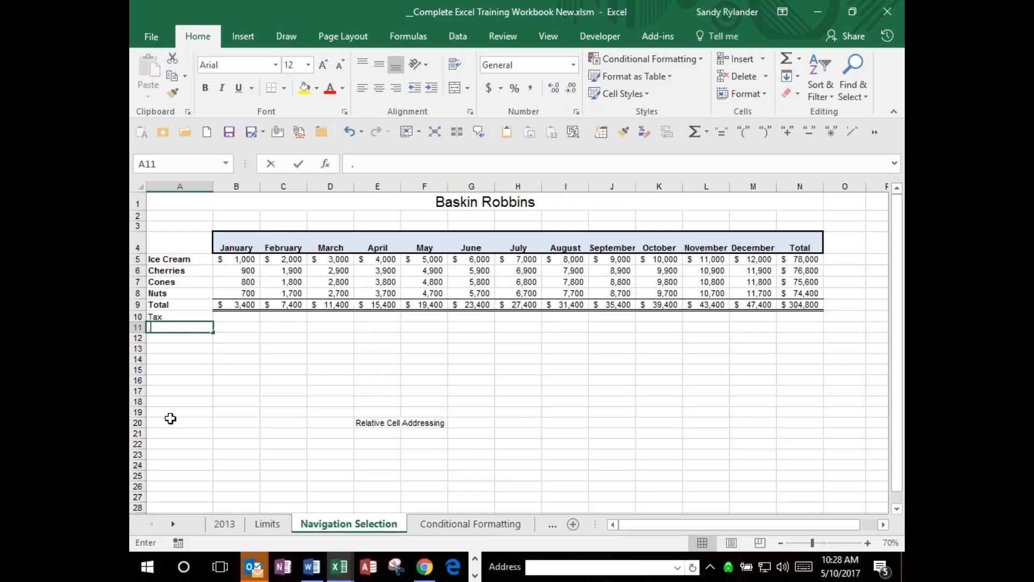
type("1")
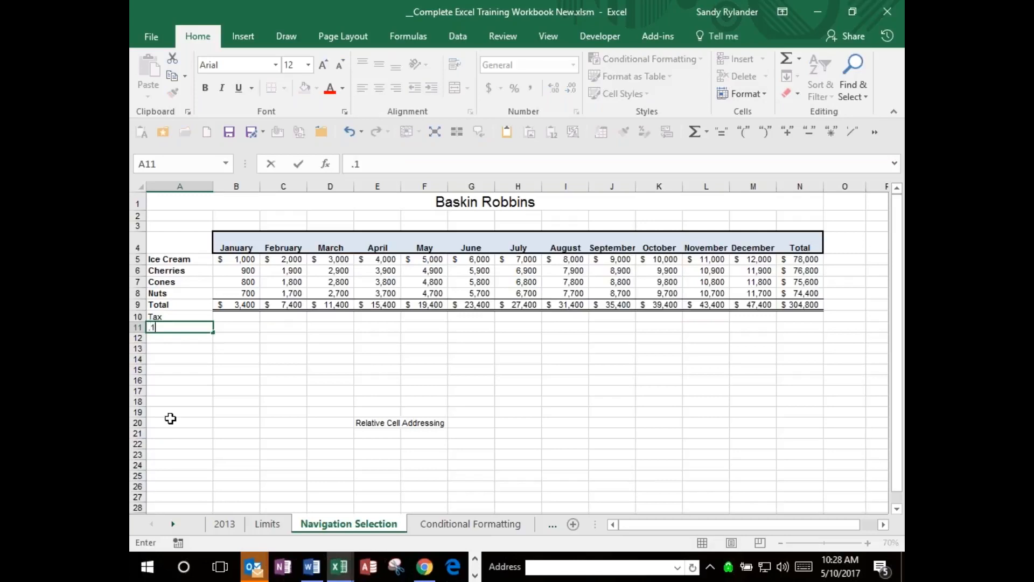
key("Return")
key("Up")
Calculate January's tax in cell B10 with the formula =B9*A11, referring to the tax-rate cell.
key("Up")
key("Down")
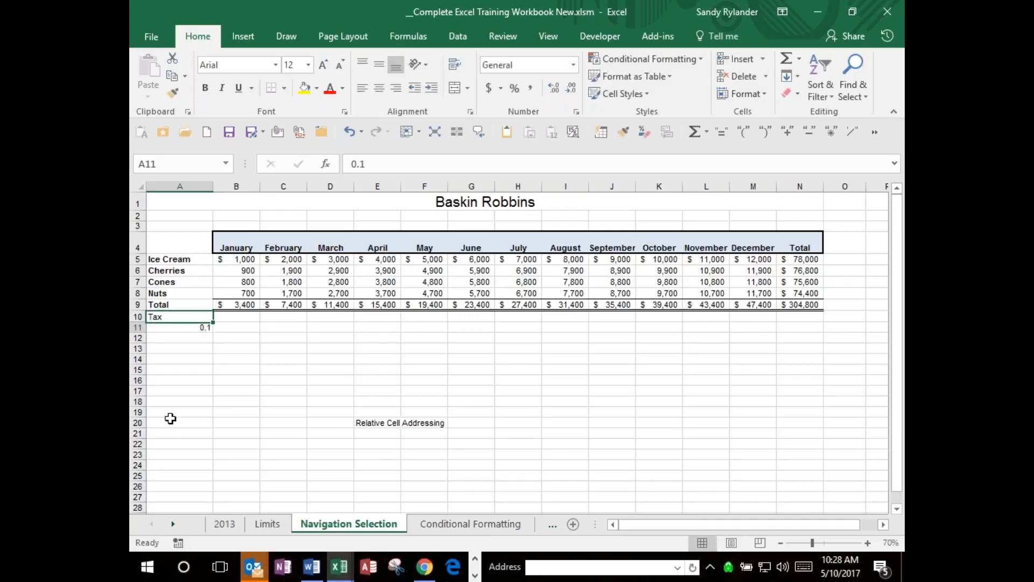
key("Up")
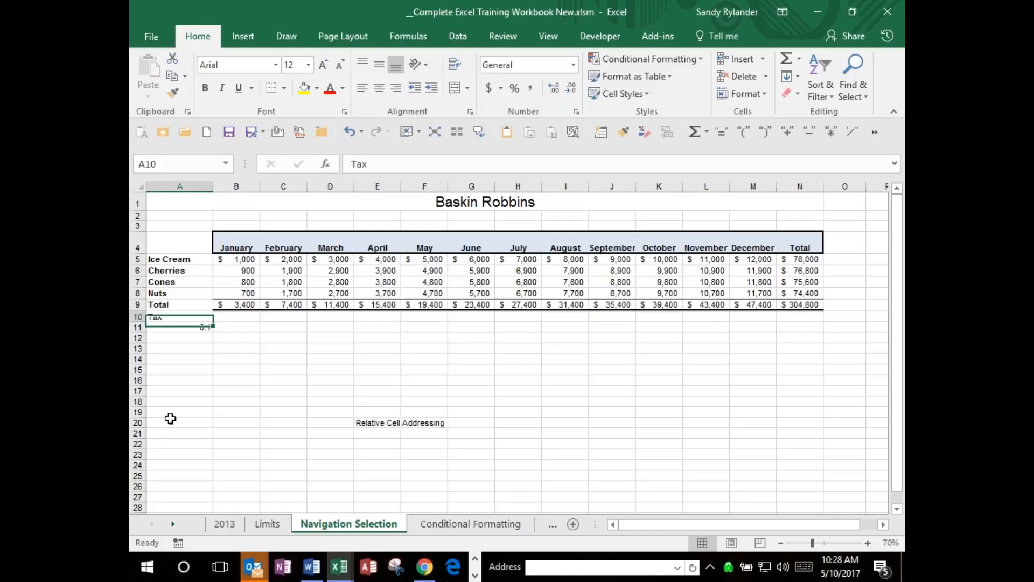
key("Right")
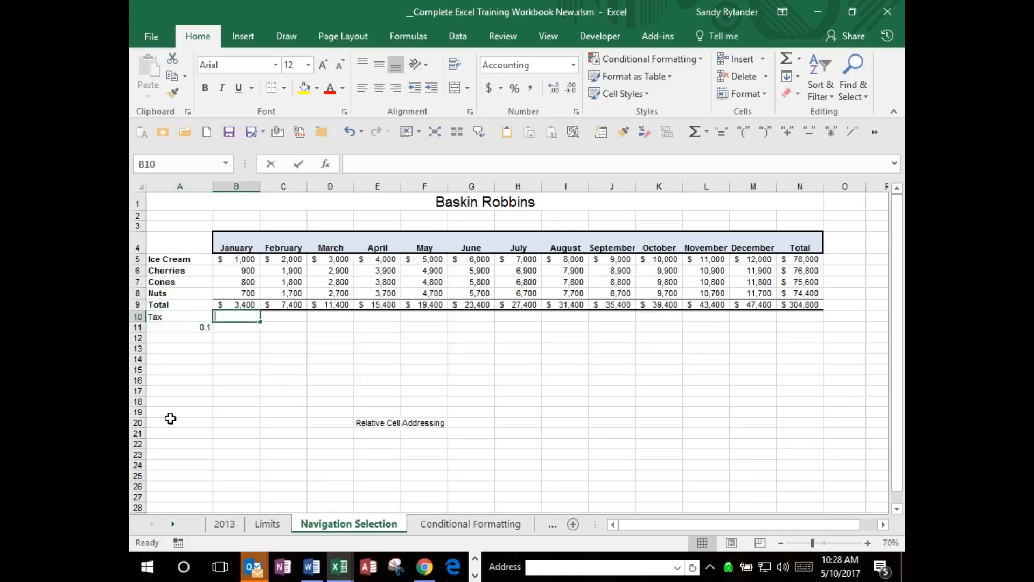
type("=")
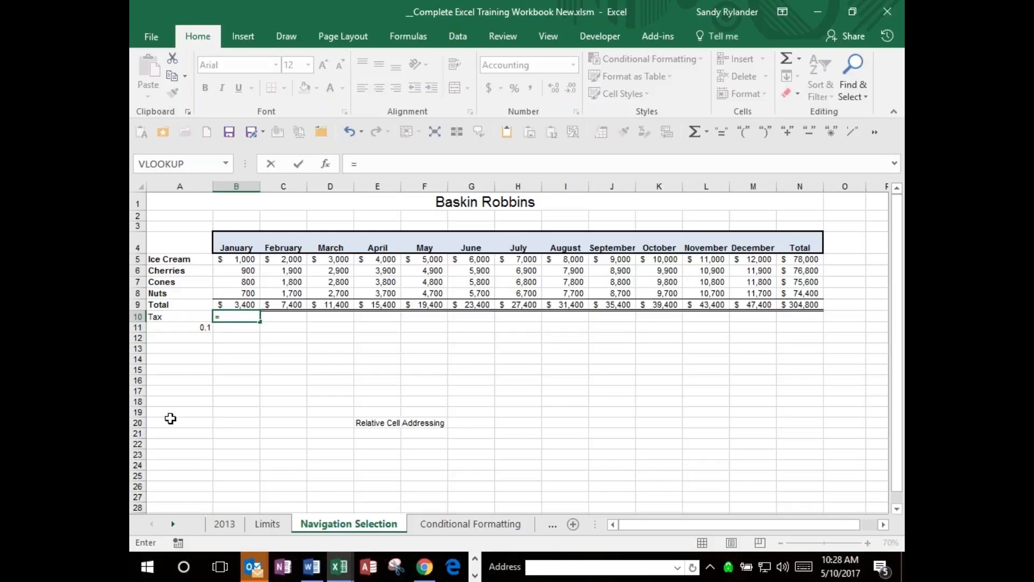
left_click(241, 303)
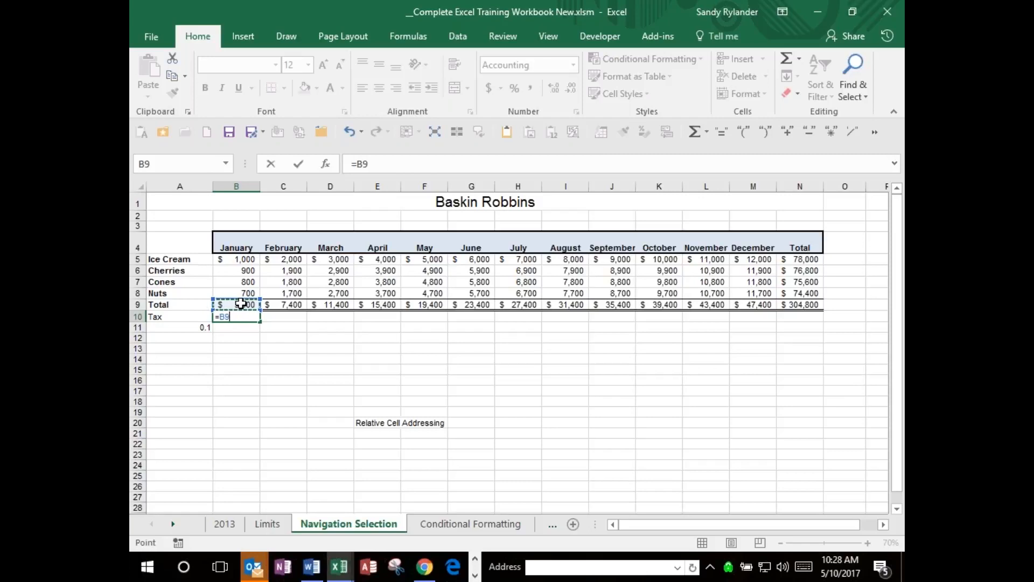
type("*")
left_click(200, 329)
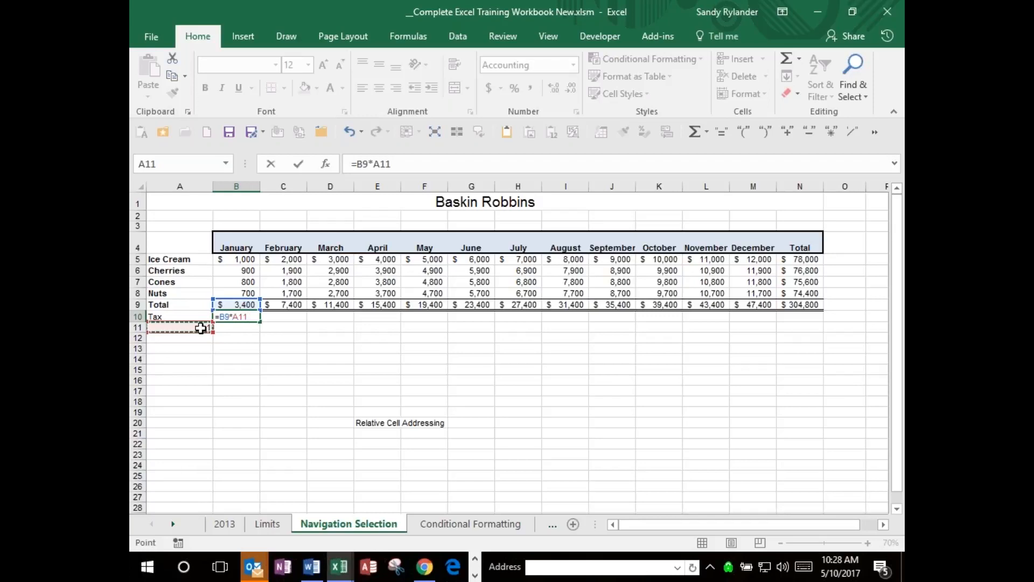
key("Return")
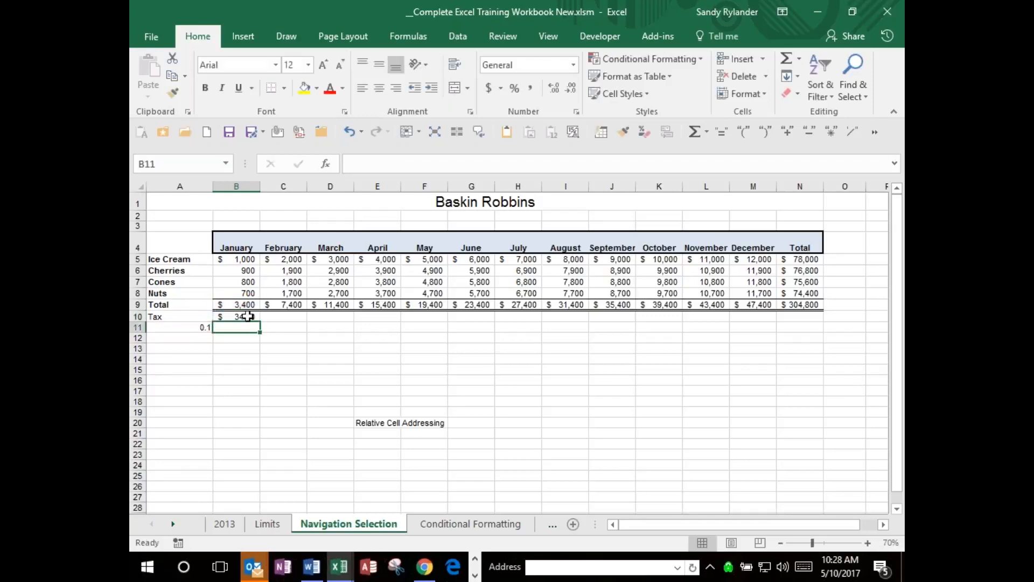
Fill January's tax formula from B10 across the Tax row to December in M10.
left_click(247, 317)
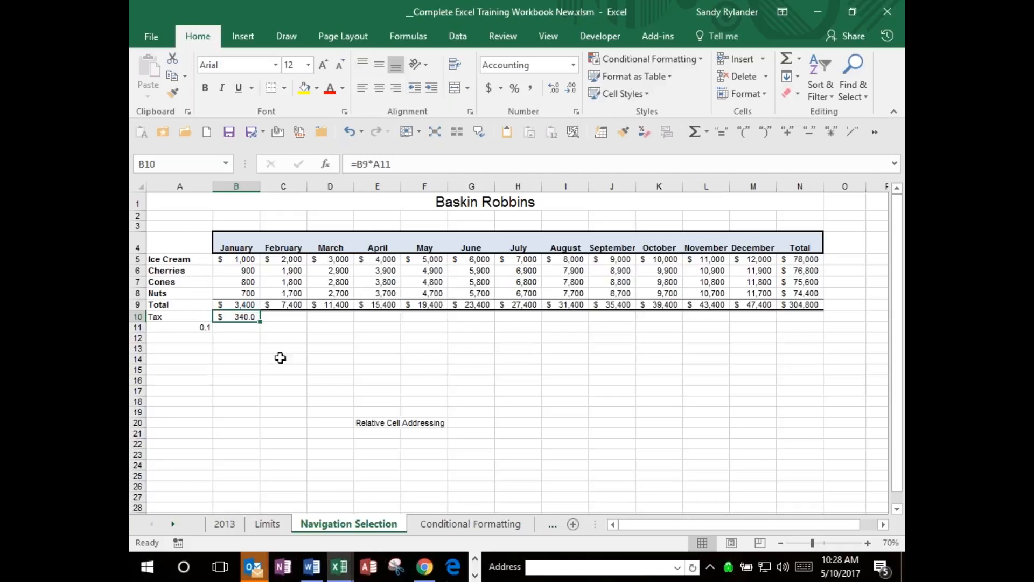
left_click(264, 319)
left_click_drag(264, 319, 398, 319)
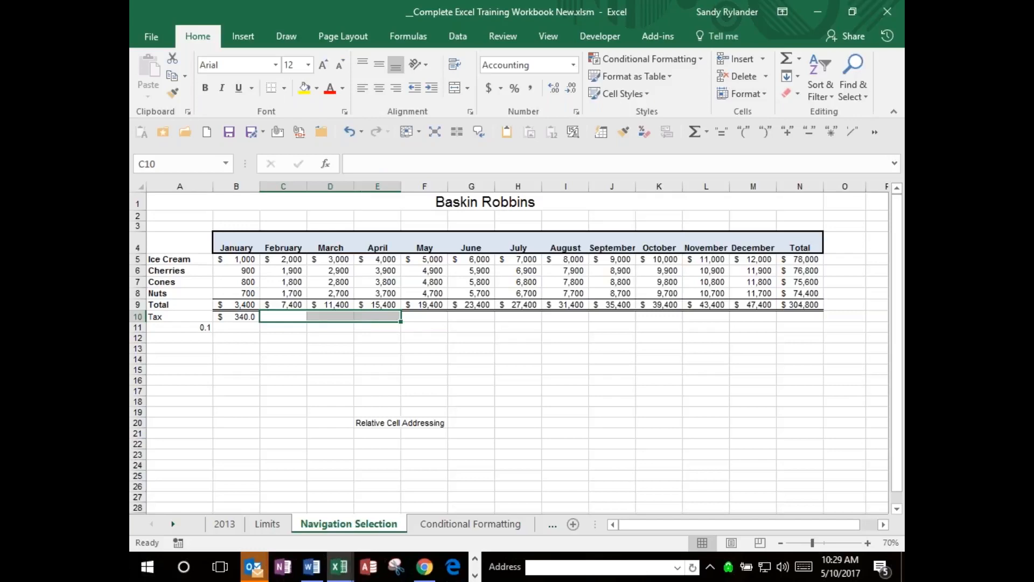
left_click(232, 319)
left_click_drag(260, 322, 773, 326)
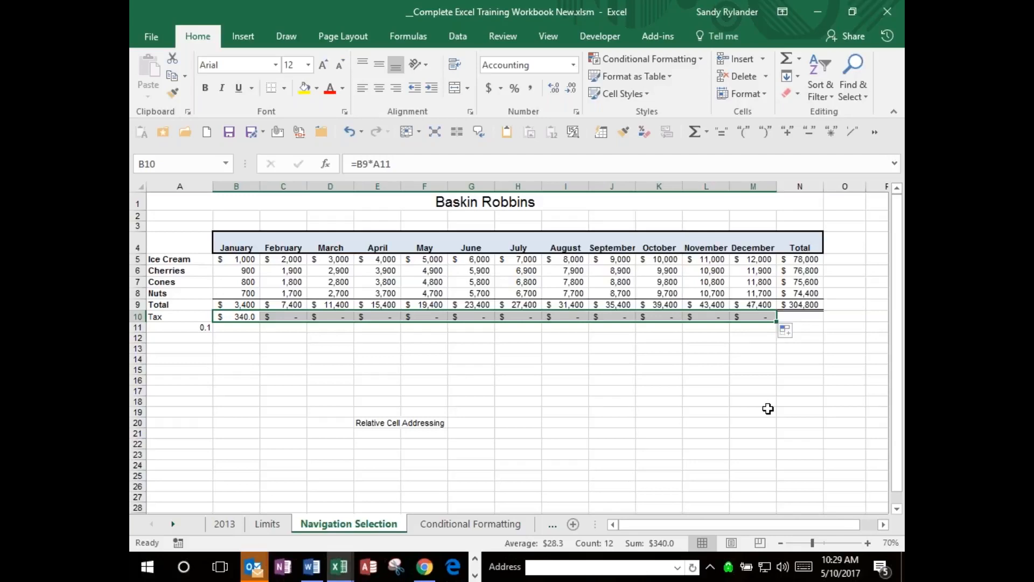
Examine which cells the filled tax formulas for January through April refer to.
left_click(249, 318)
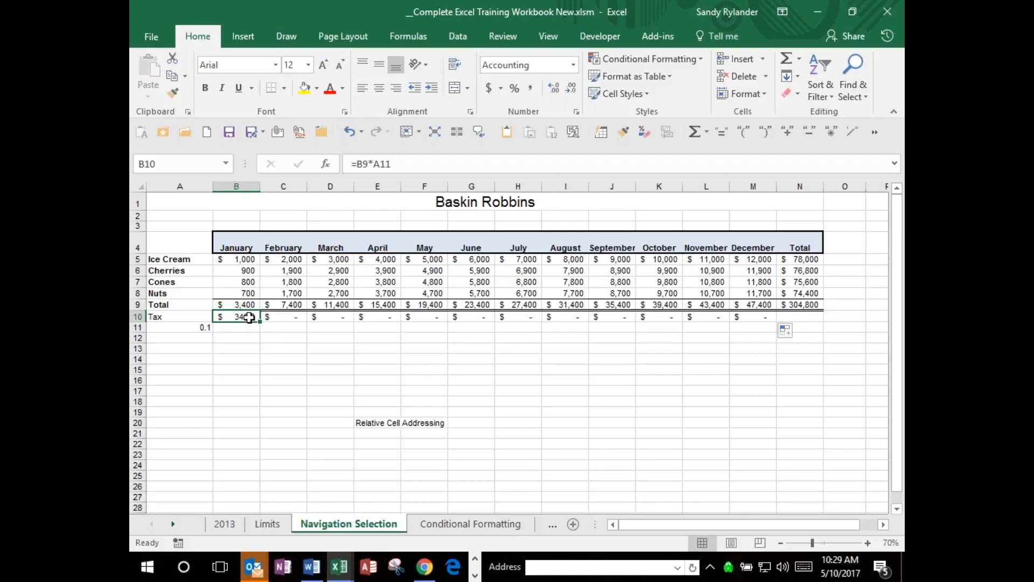
left_click(289, 317)
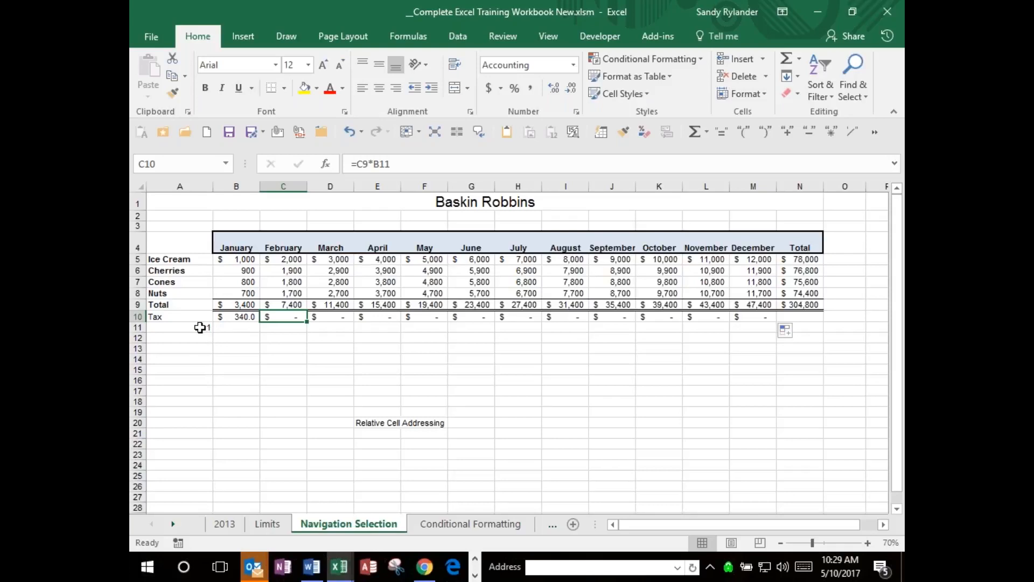
left_click(337, 317)
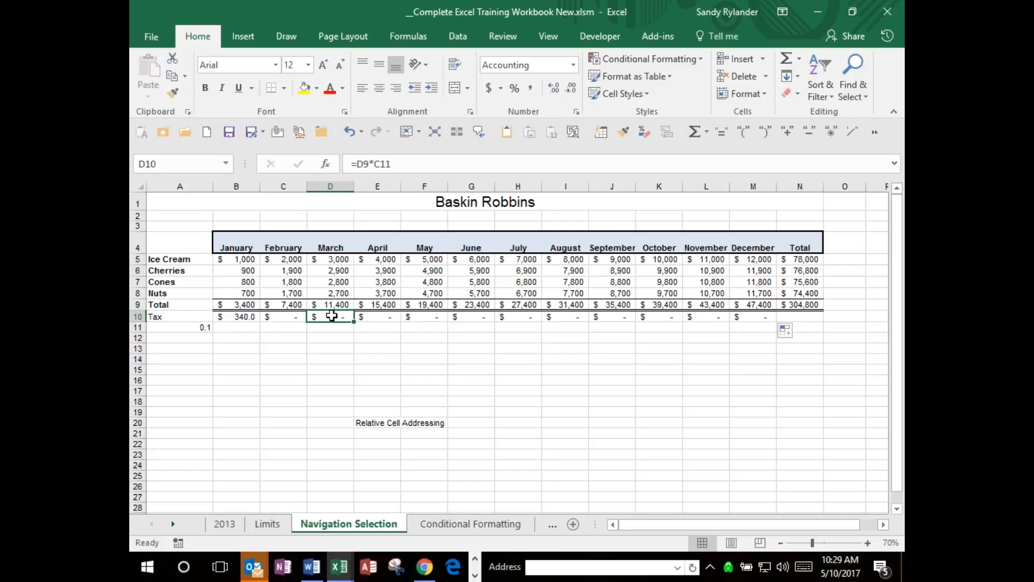
key("F2")
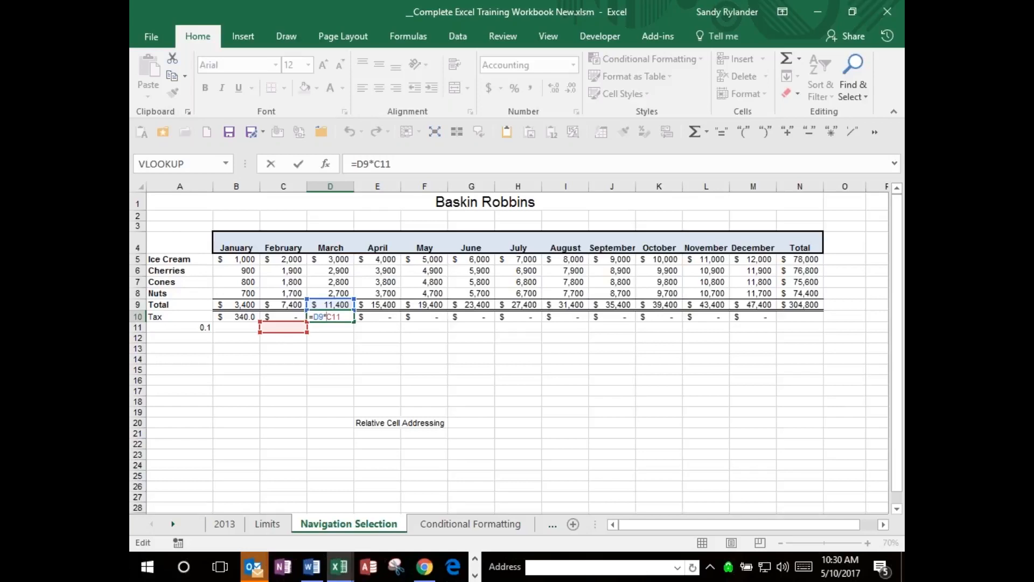
key("ctrl+Return")
left_click(378, 315)
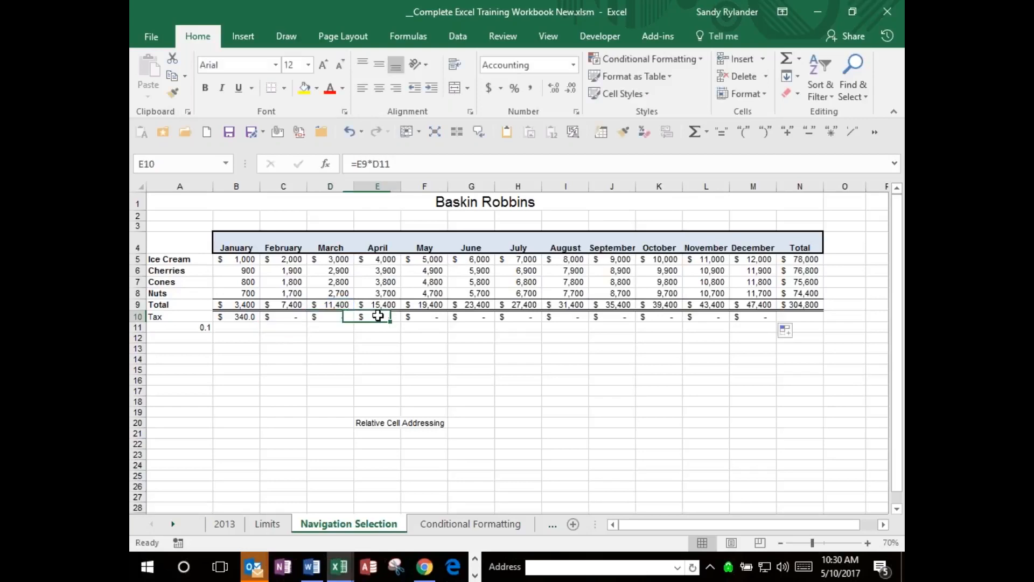
double_click(378, 316)
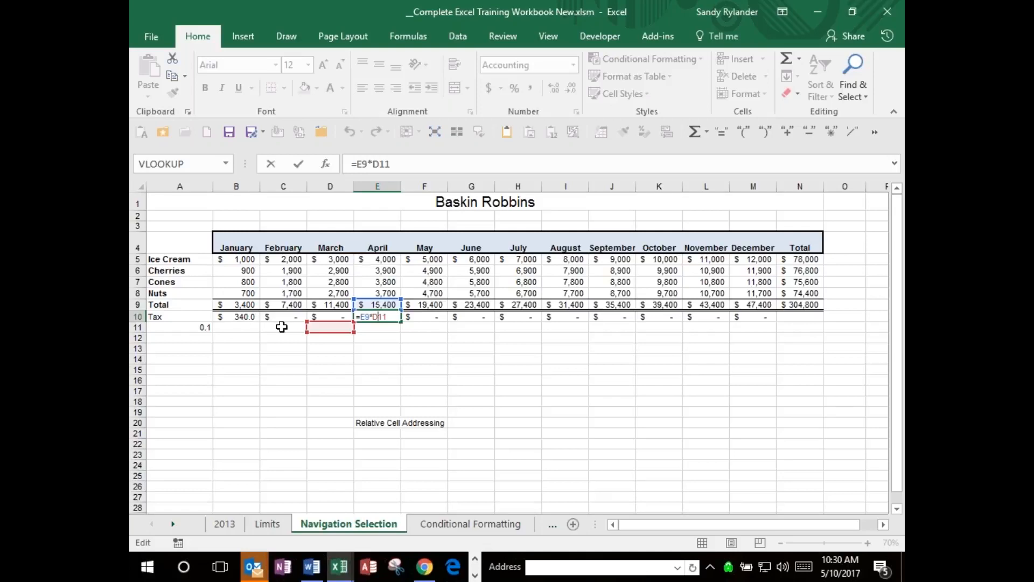
key("ctrl+Return")
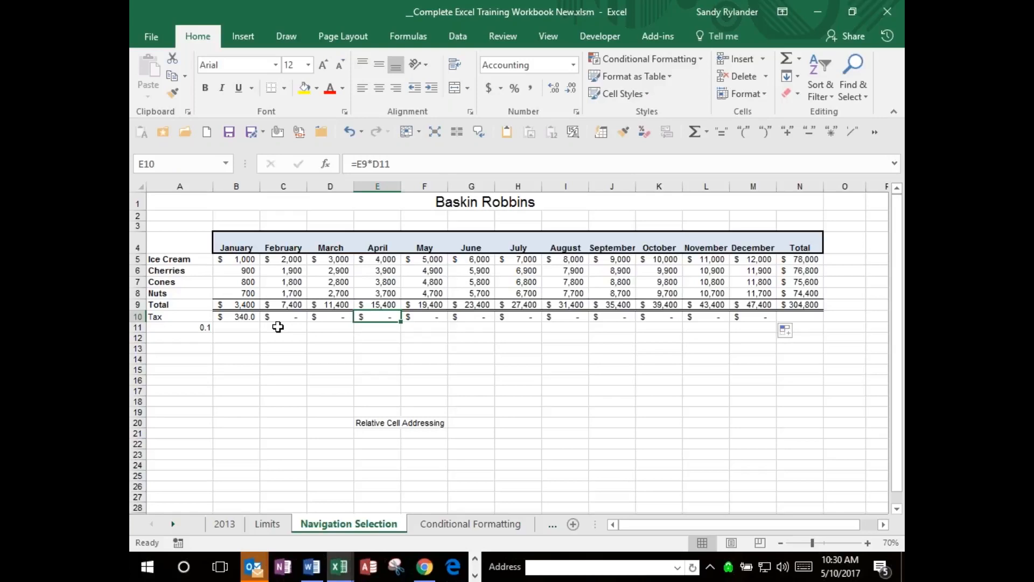
Compare the formula references in the Total row with January's tax formula in B10.
left_click(246, 316)
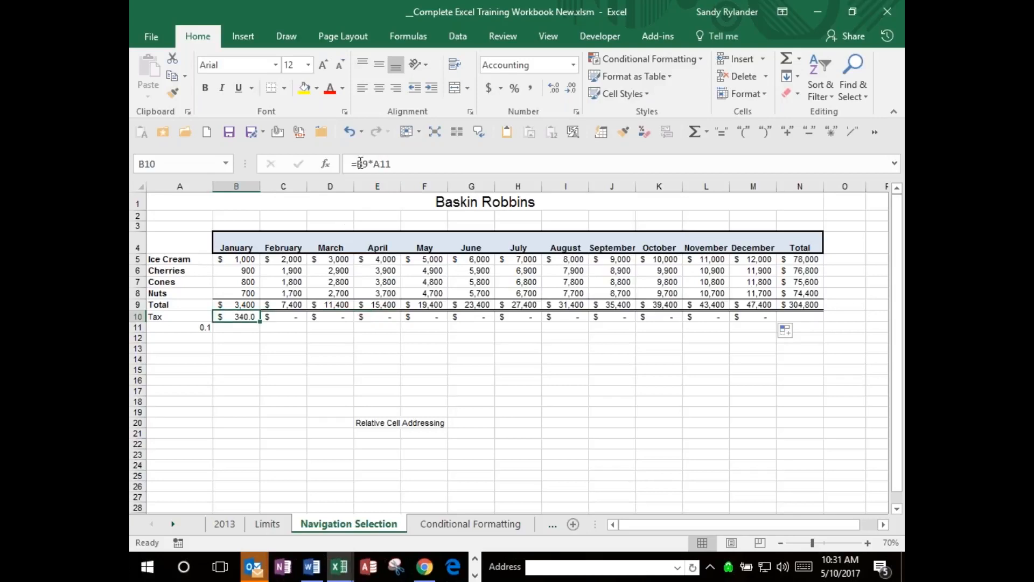
key("Up")
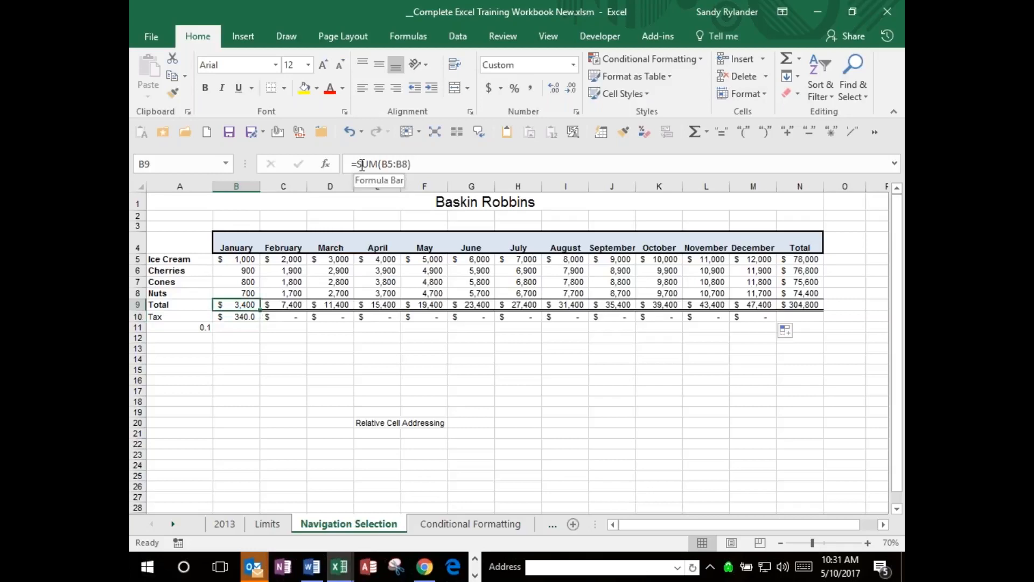
key("Right")
key("Right")
key("Right")
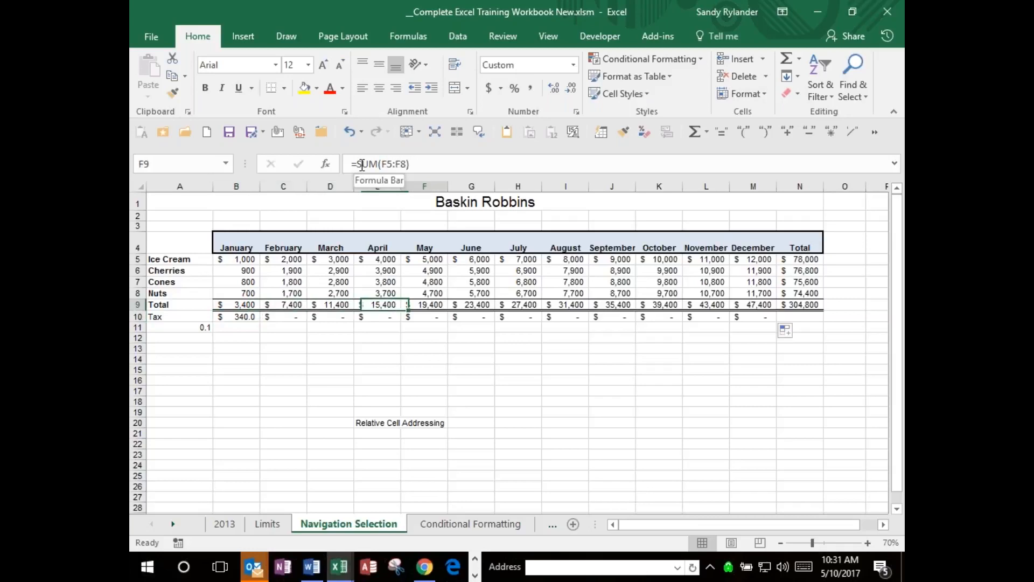
key("Left")
key("Left")
key("Left")
key("Down")
key("Down")
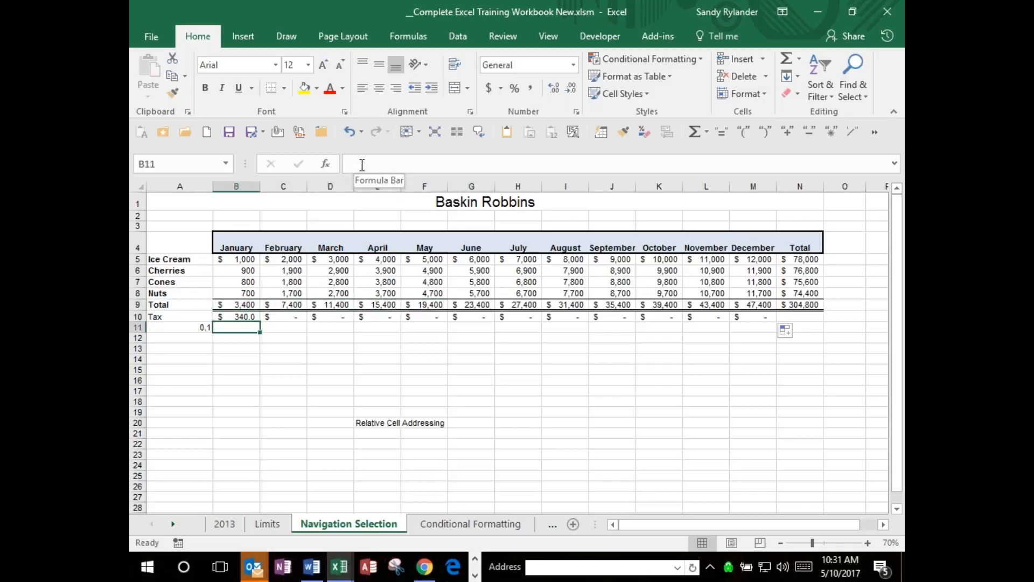
key("Left")
key("Up")
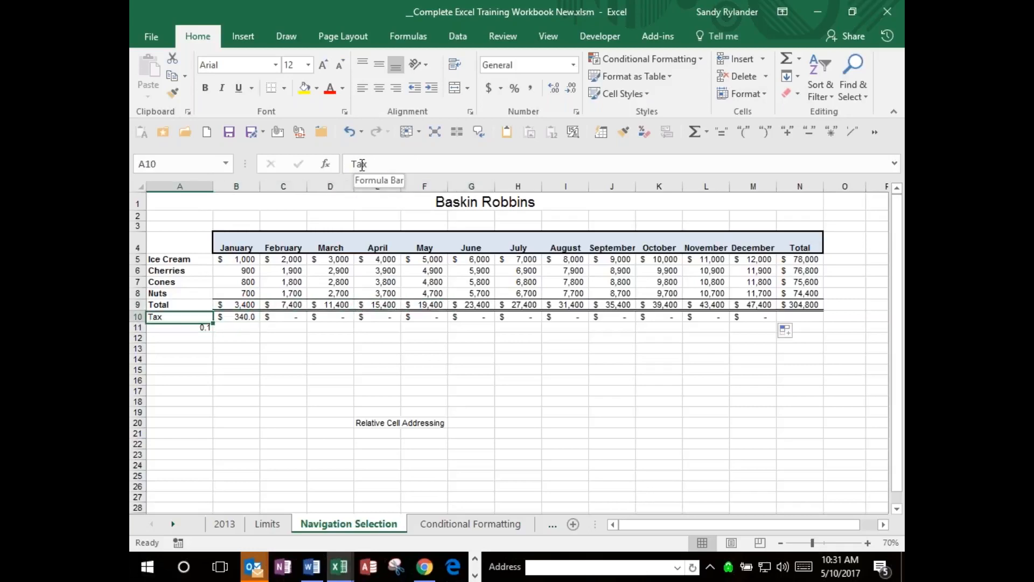
key("Right")
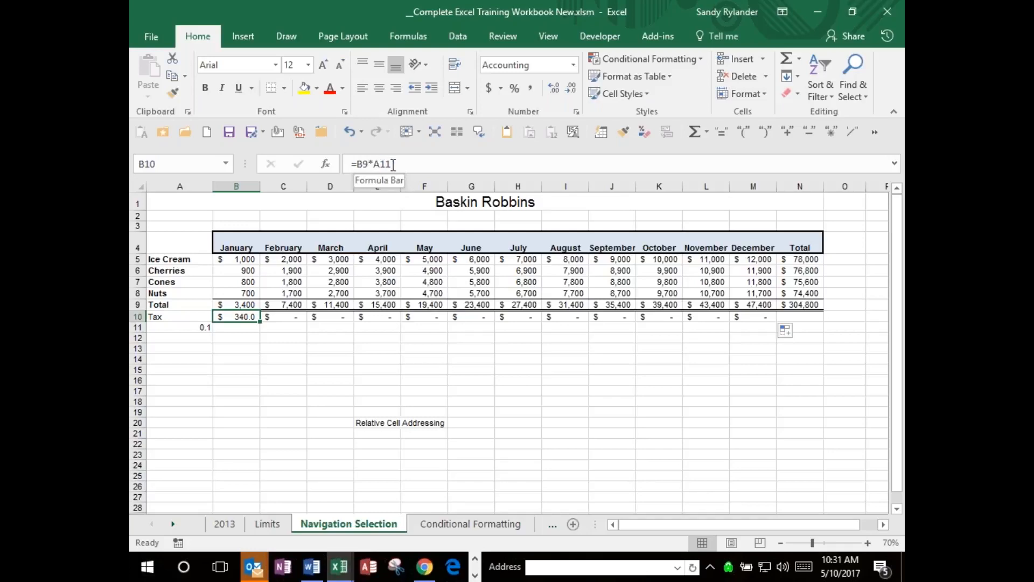
Change January's tax formula in B10 to =B9*$A11 and fill it across the Tax row to December in M10.
left_click(377, 164)
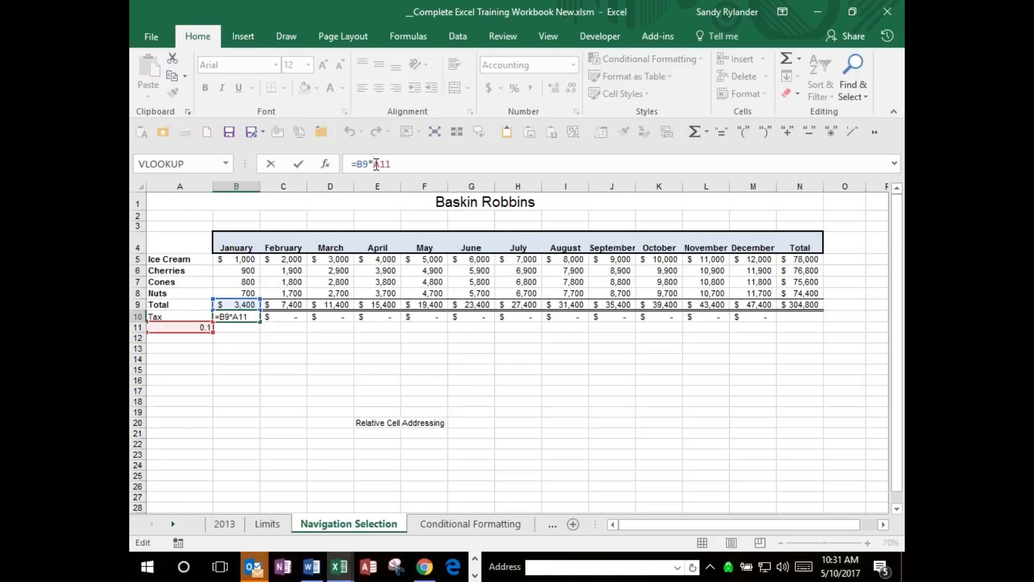
type("$A")
type("$")
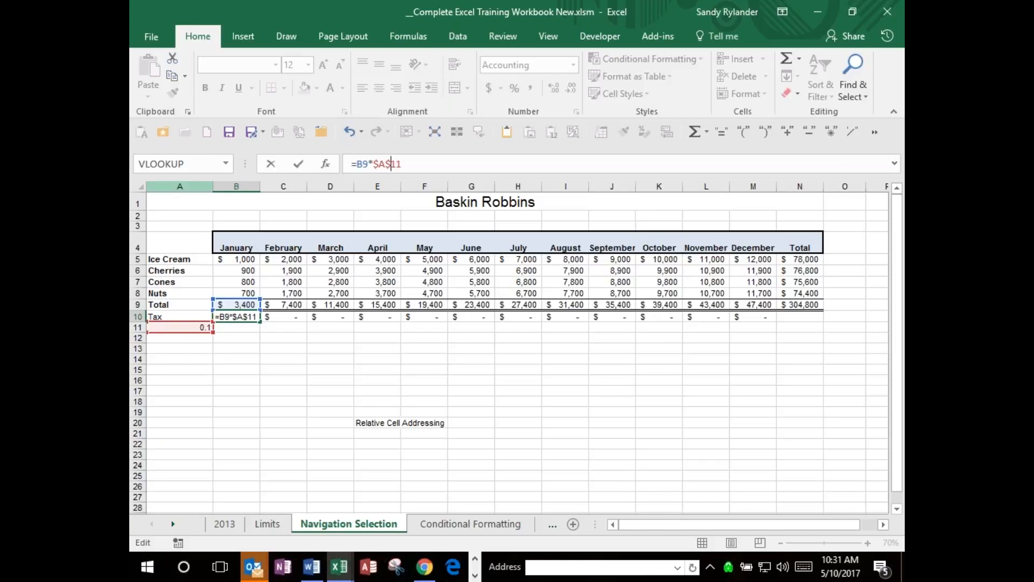
key("BackSpace")
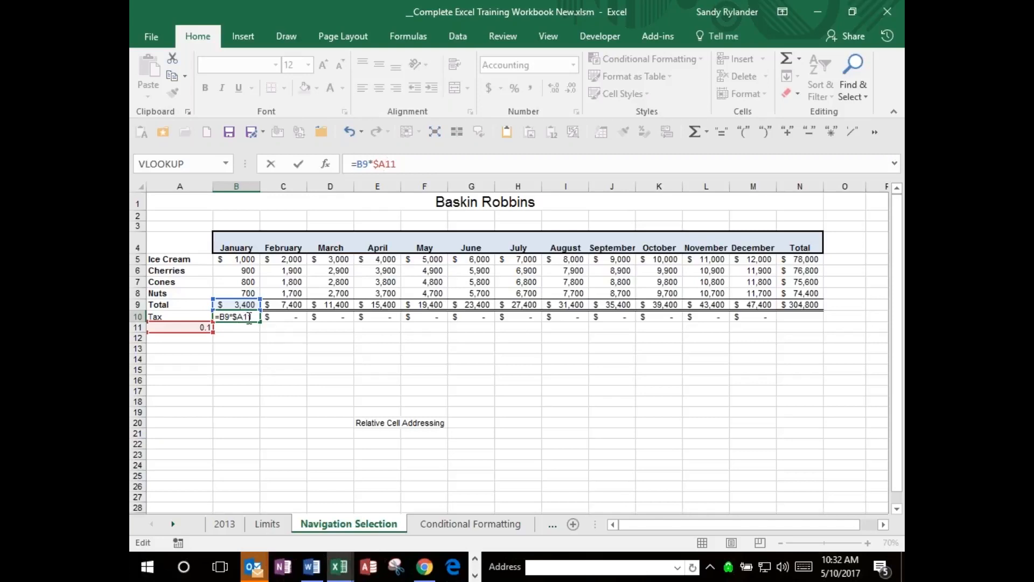
key("Return")
left_click(240, 318)
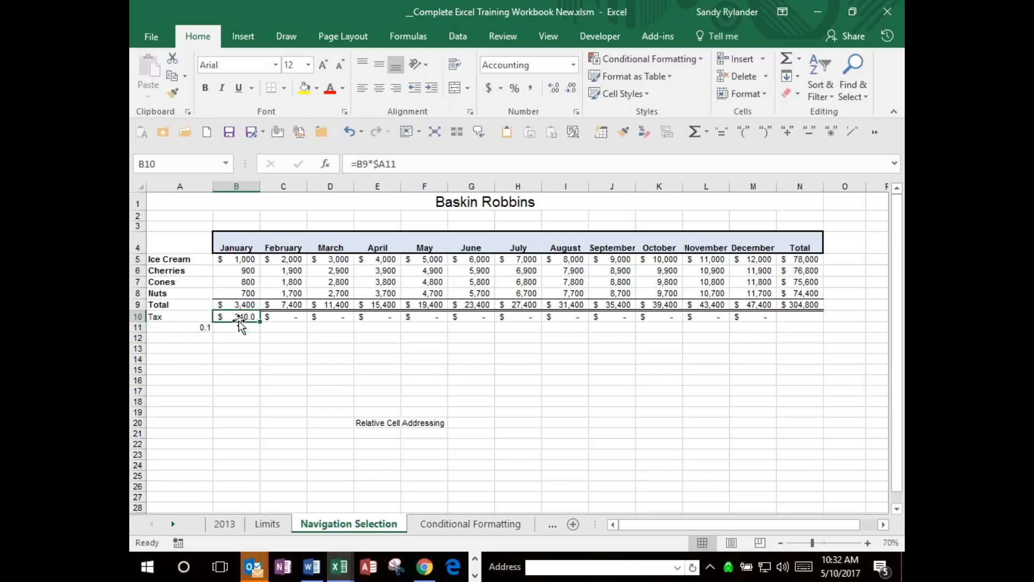
left_click_drag(260, 323, 775, 322)
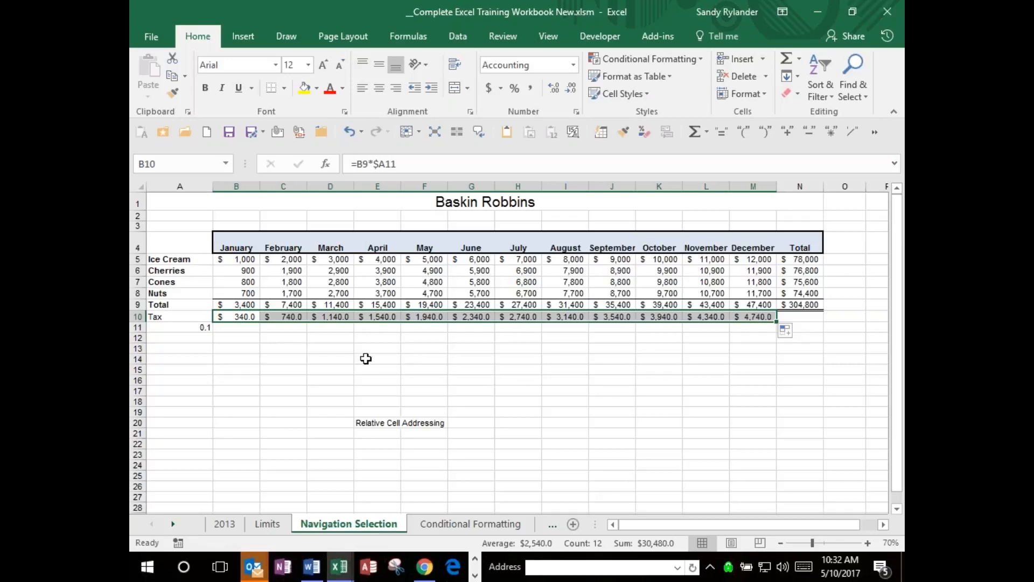
Check the cell references in the refilled Tax row formulas month by month, returning to January's formula in B10.
key("Tab")
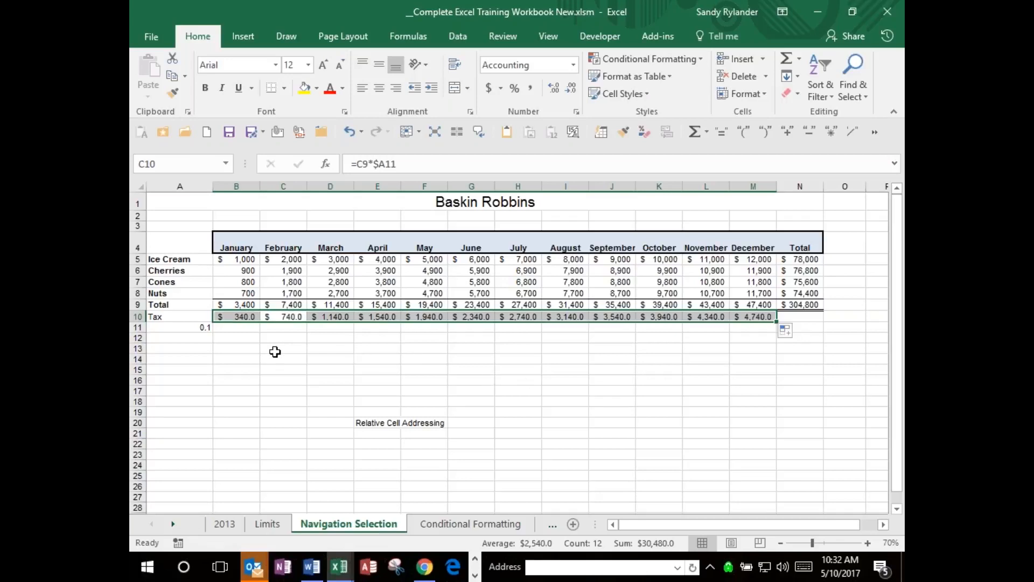
key("Tab")
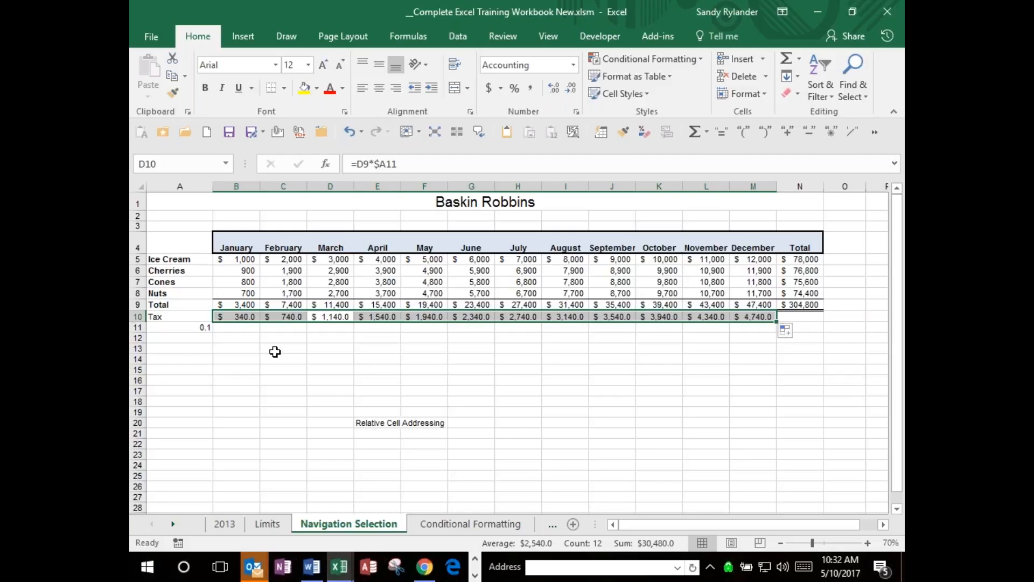
key("Tab")
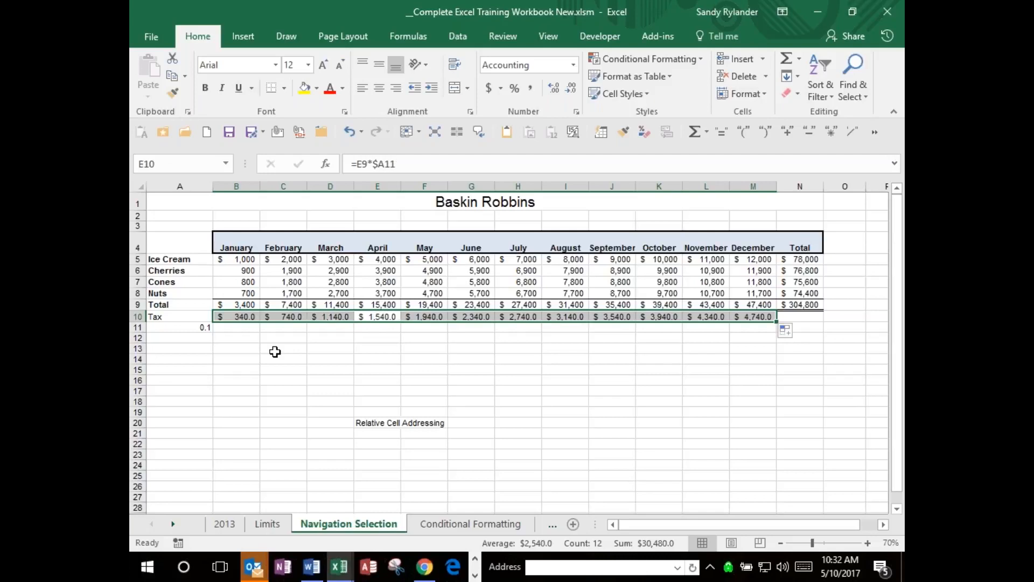
key("Tab")
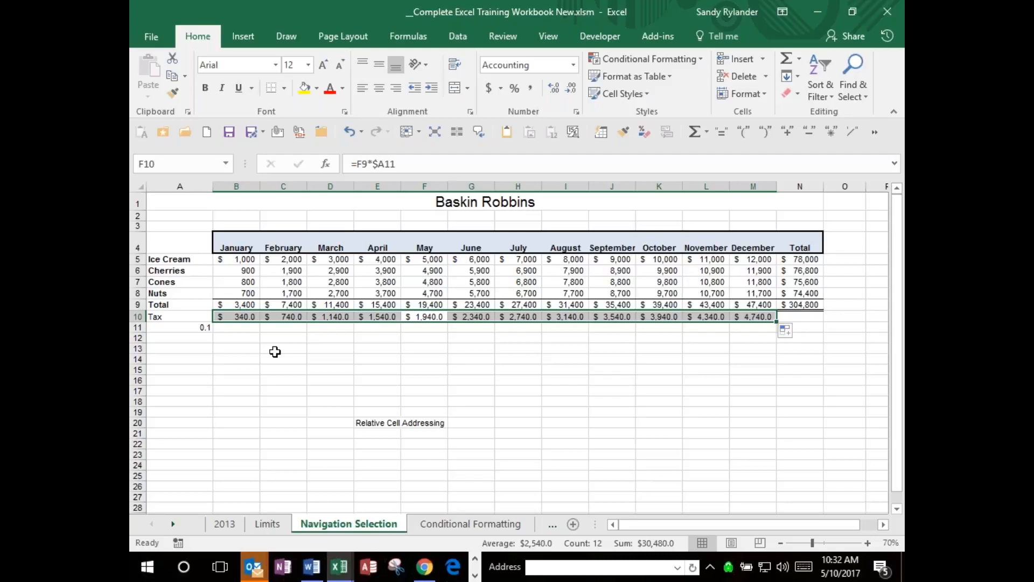
key("Tab")
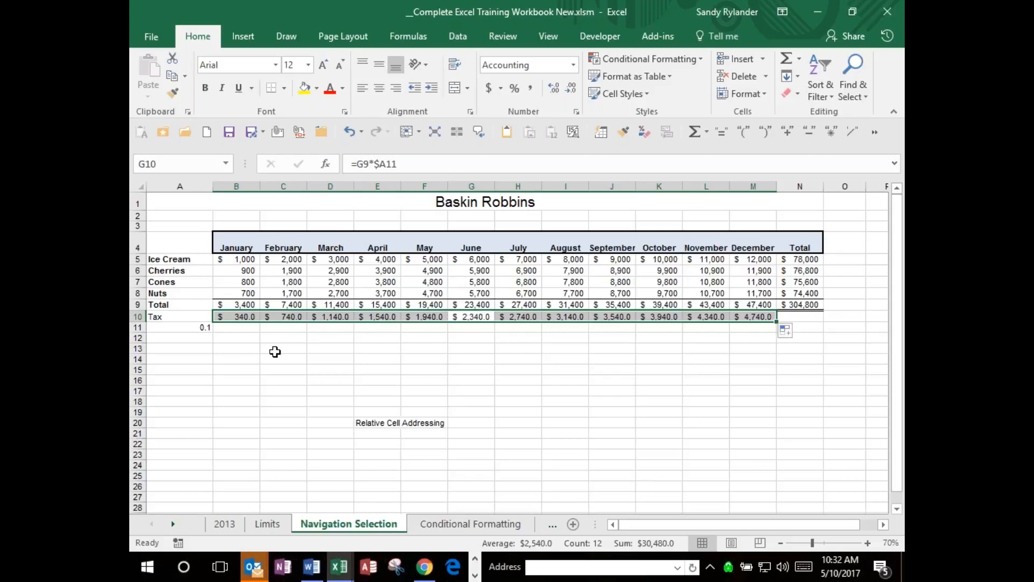
key("Tab")
key("Tab")
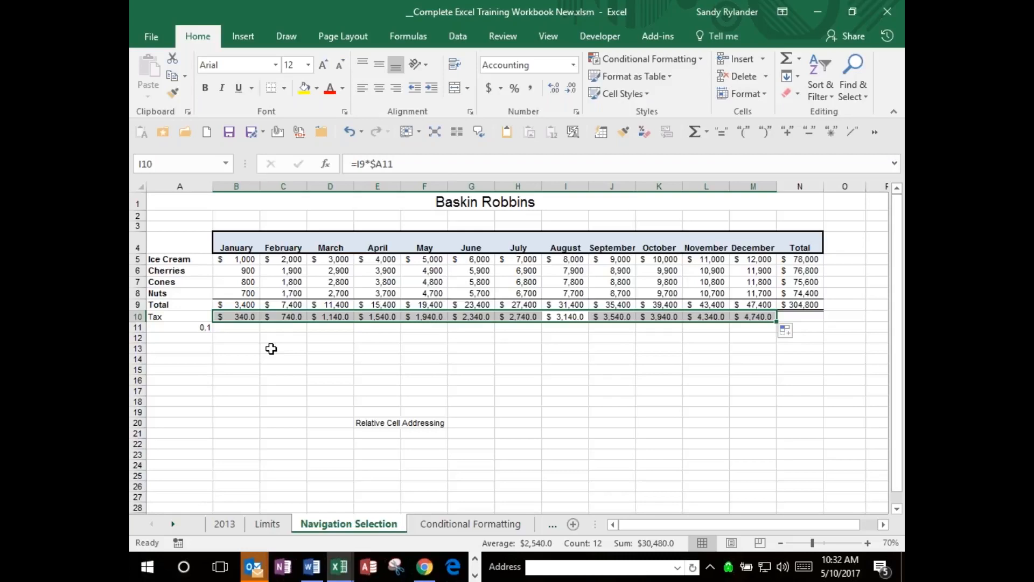
left_click_drag(244, 318, 380, 318)
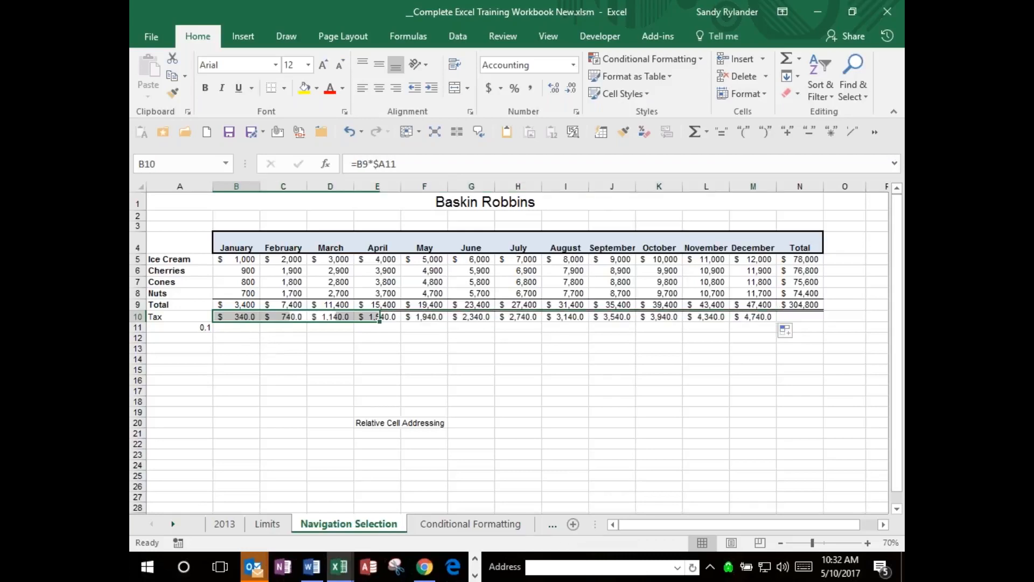
left_click(237, 317)
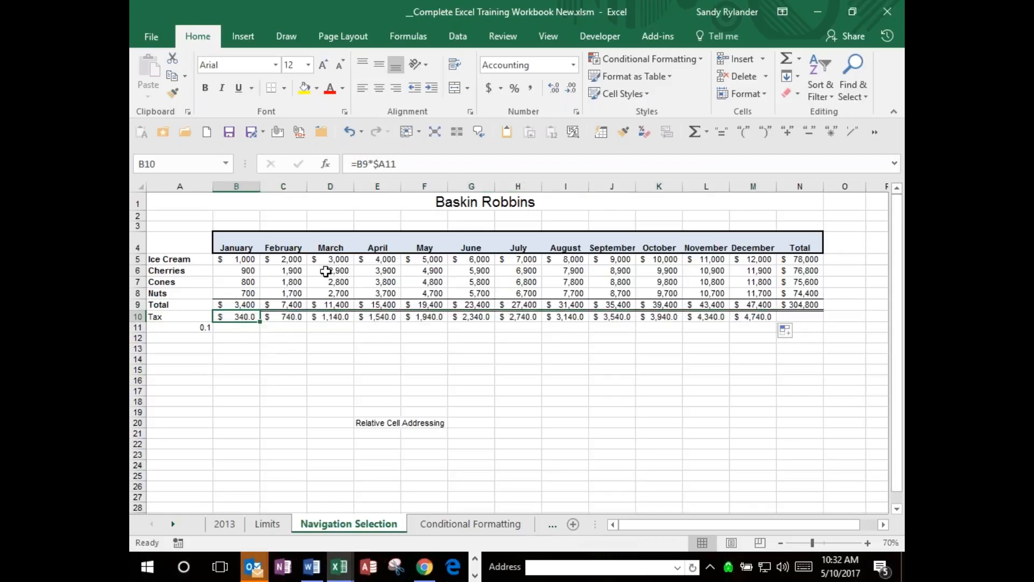
Cycle the A11 reference in January's tax formula through its absolute and mixed forms, ending on =B9*$A11 in B10.
left_click(379, 164)
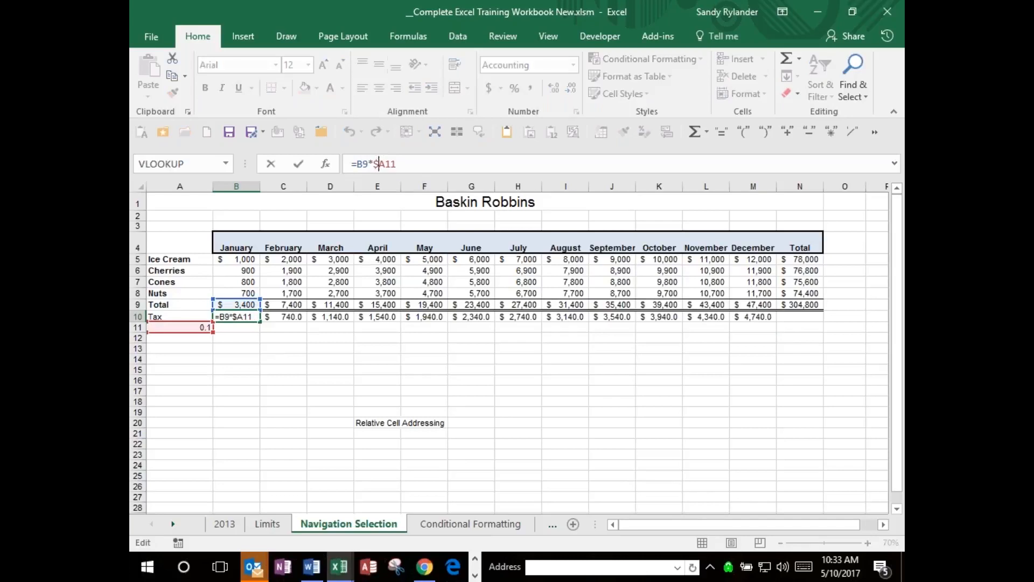
key("BackSpace")
key("F4")
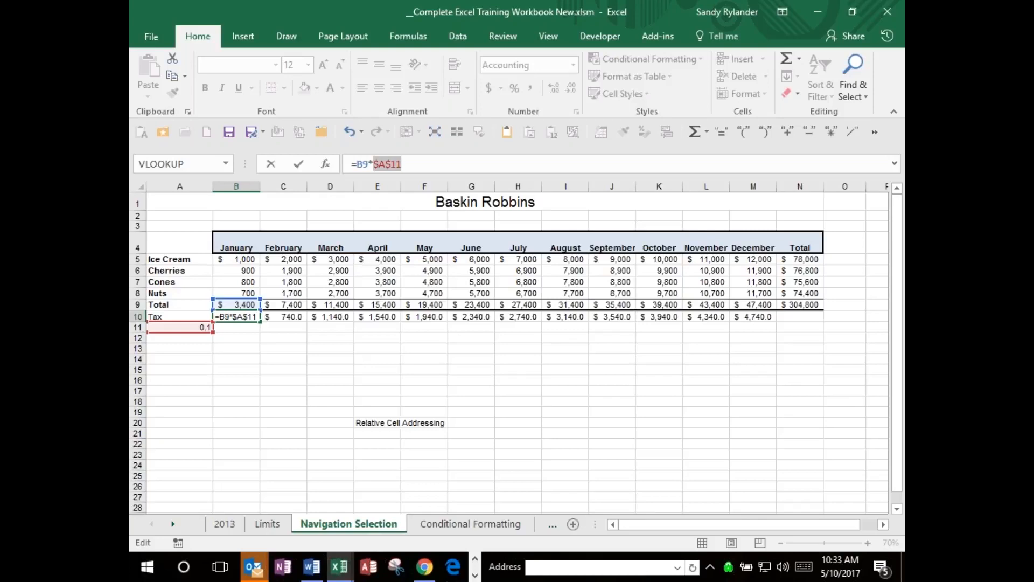
key("F4")
key("F4")
key("F4")
key("F4")
key("F4")
key("F4")
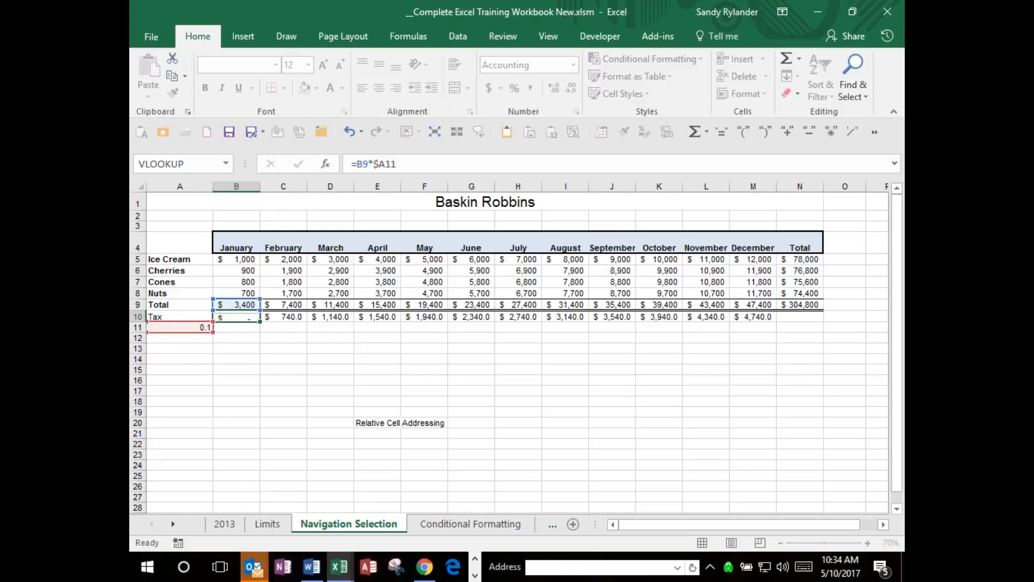
key("Return")
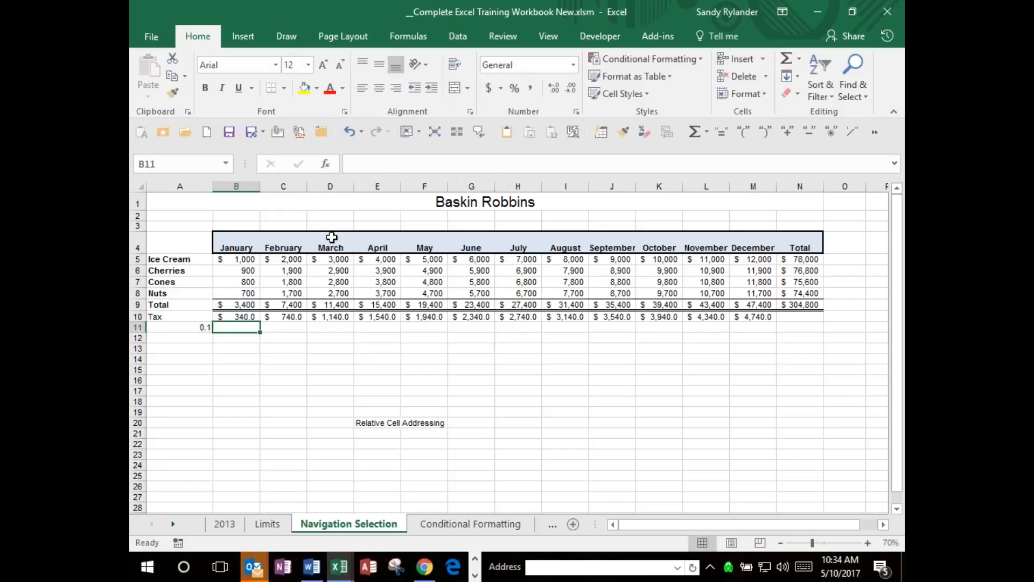
left_click(236, 316)
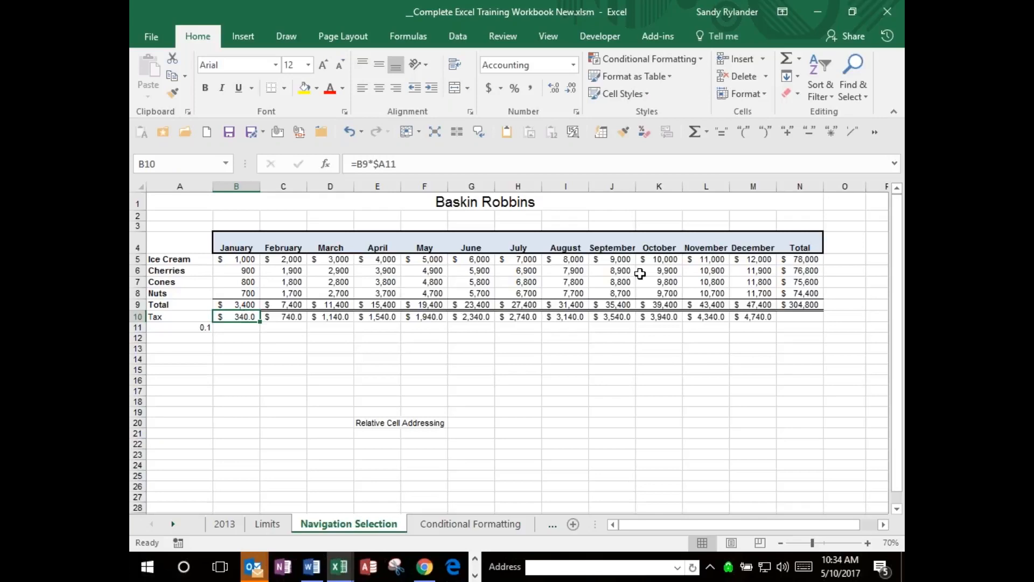
Add the heading "% of Total" in O4, beside the Total column heading.
left_click(833, 249)
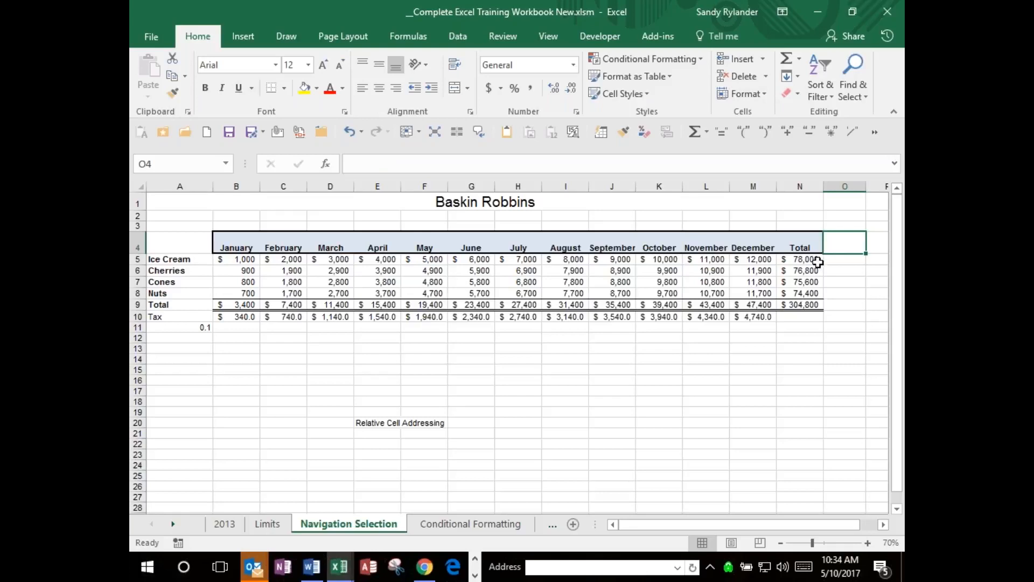
key("F2")
type("% ")
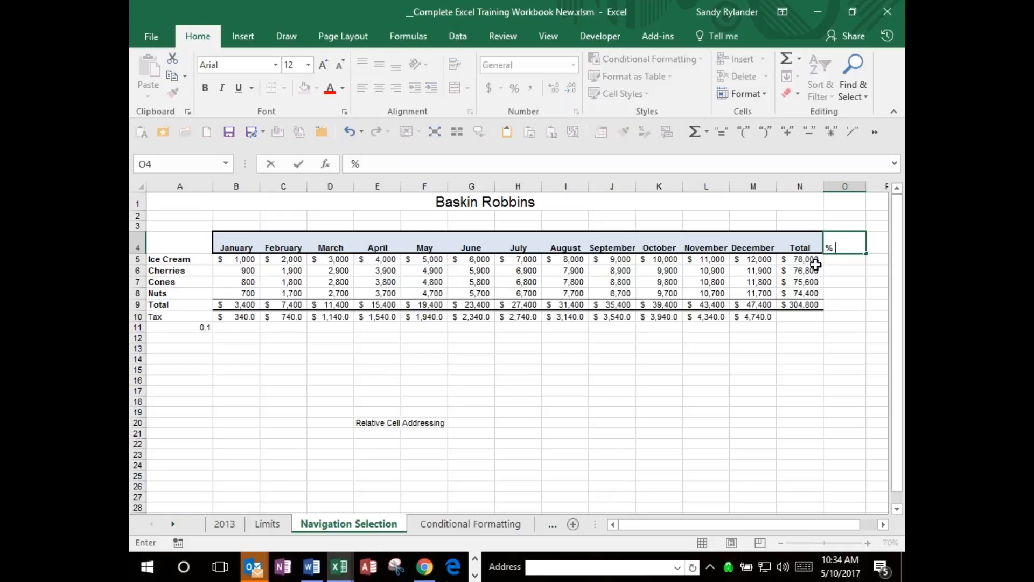
type("of Total")
key("Return")
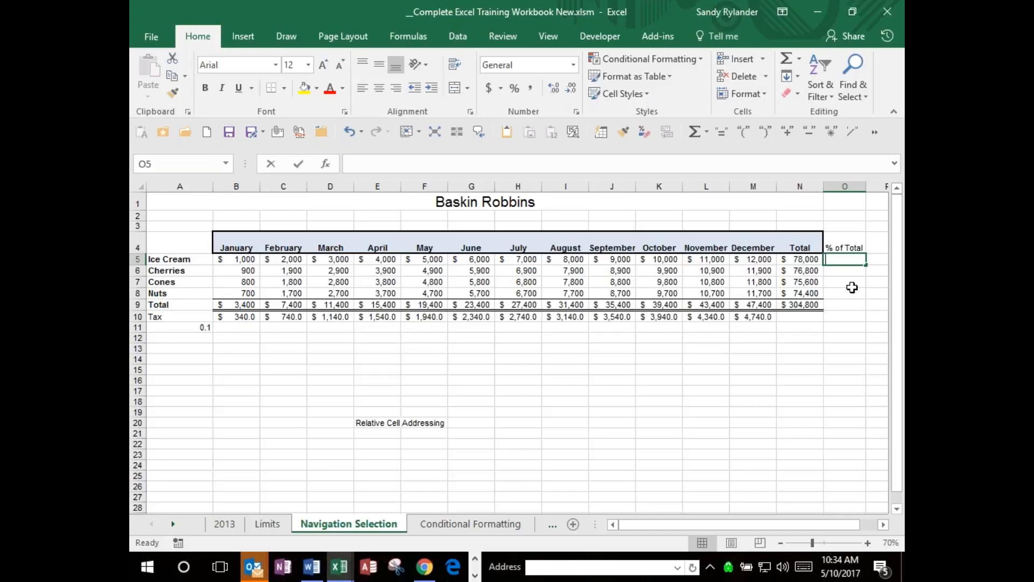
Enter the formula =N5/N9 in O5 to divide the Ice Cream total by the grand total.
type("=")
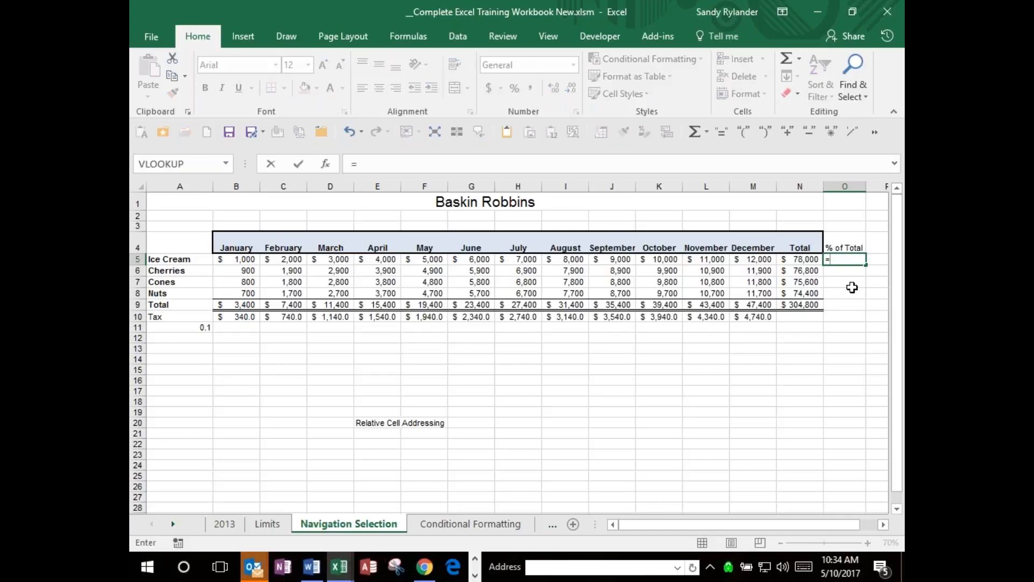
left_click(812, 261)
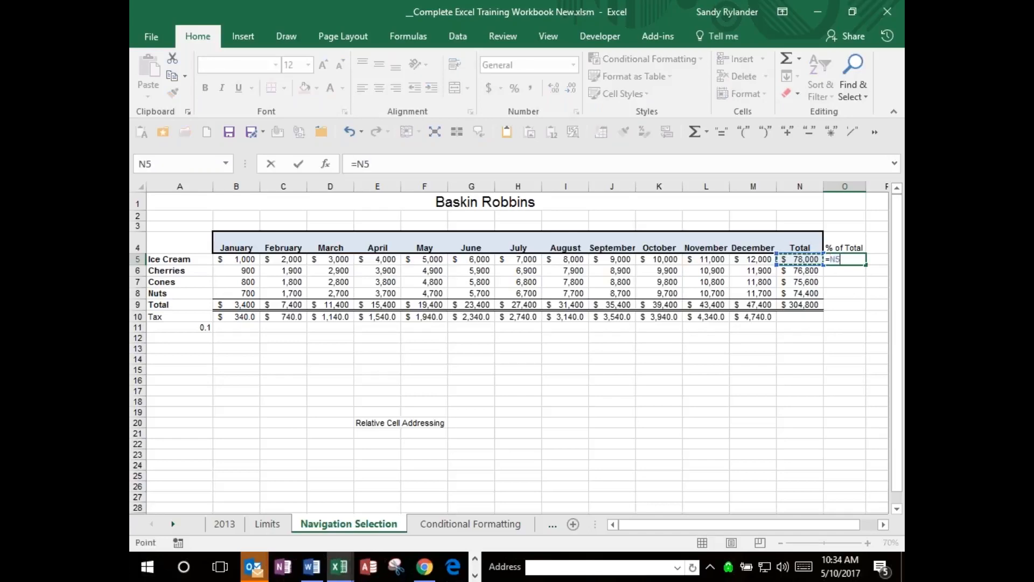
type("/")
left_click(804, 305)
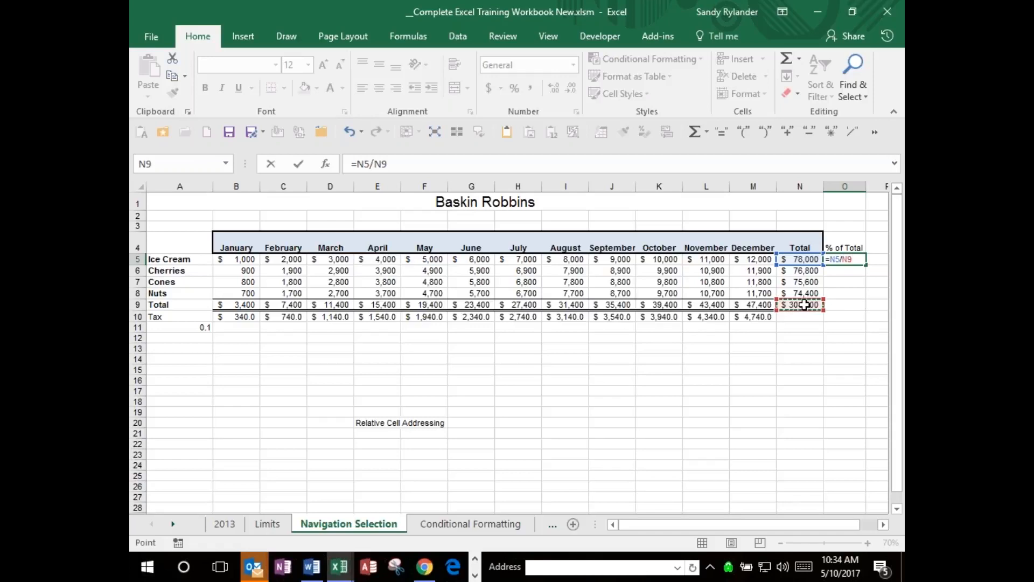
key("Return")
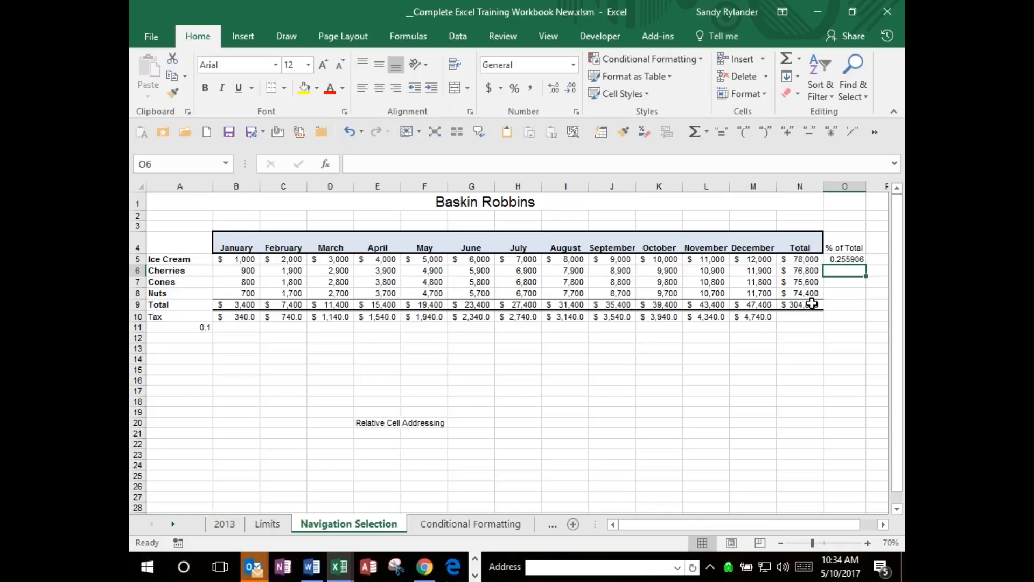
Fill the Ice Cream % of Total formula from O5 down to the Nuts row in O8.
left_click(848, 258)
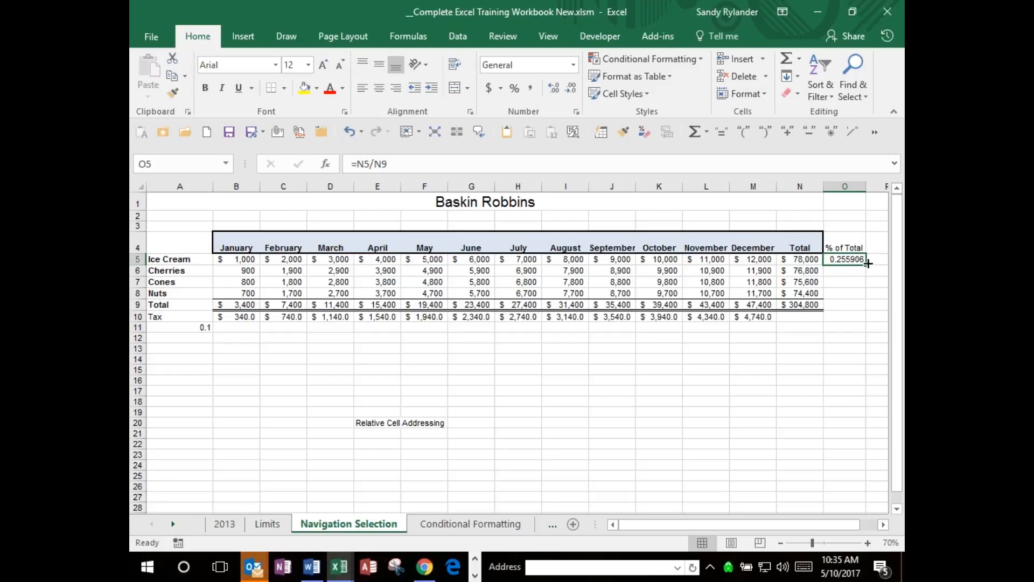
double_click(867, 263)
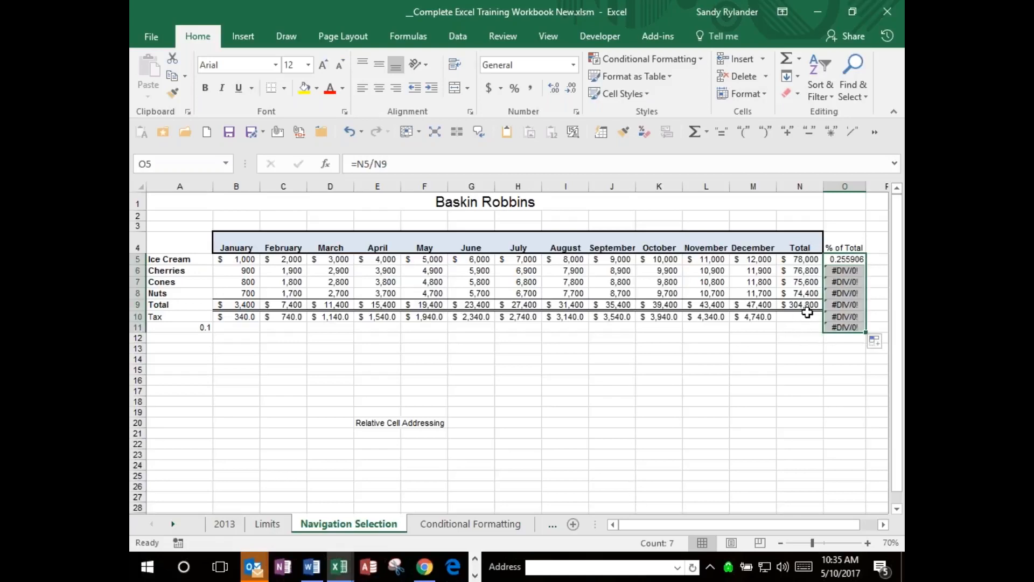
left_click_drag(867, 333, 705, 298)
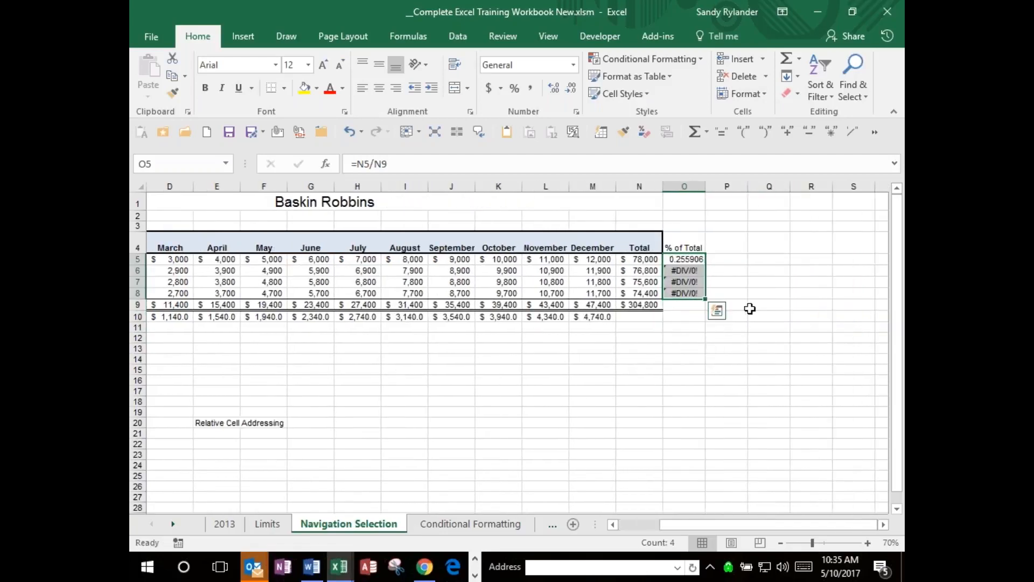
Examine which cells the % of Total formulas for Ice Cream, Cherries and Cones refer to, returning to O5.
double_click(687, 259)
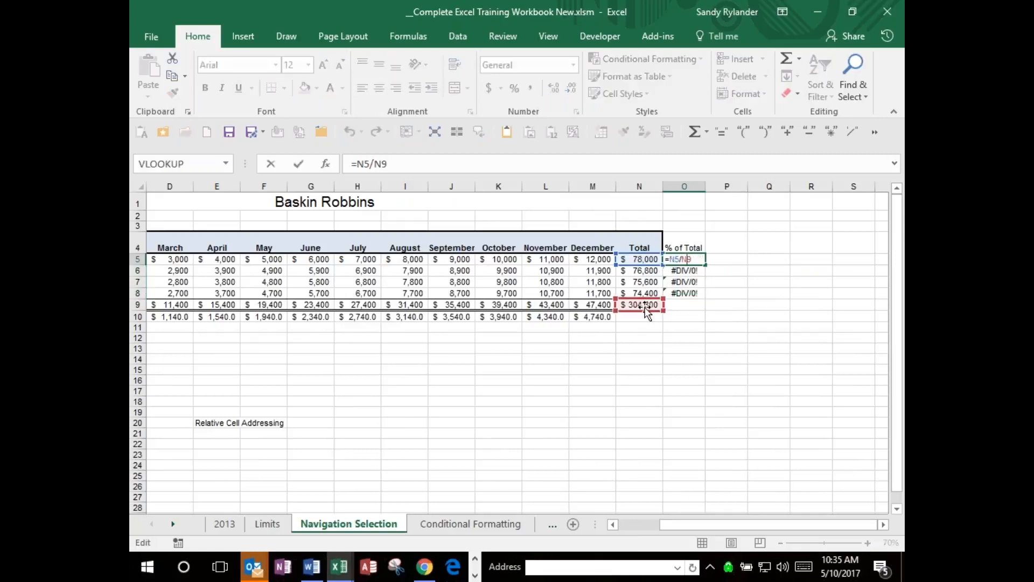
key("Escape")
key("Return")
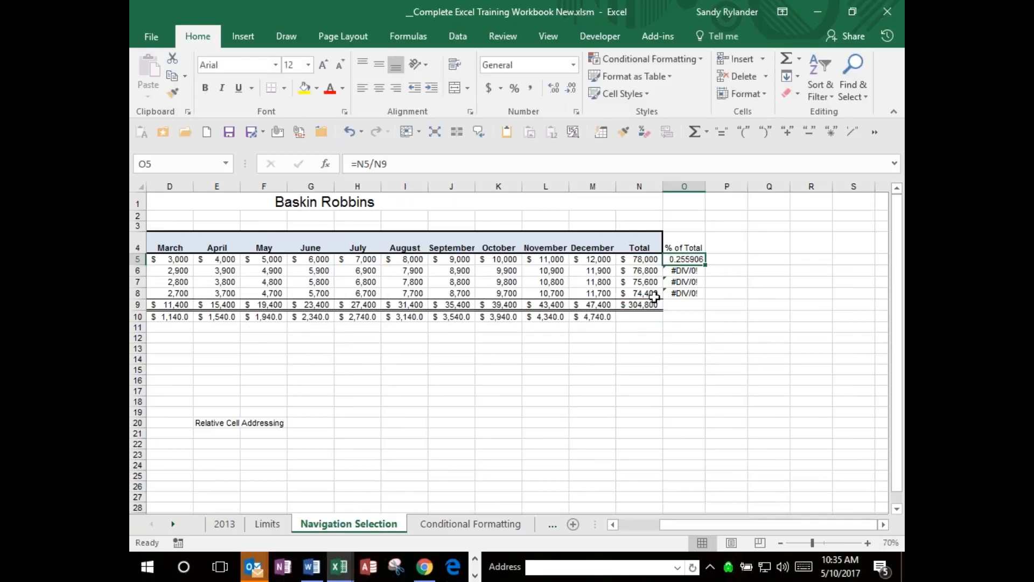
double_click(687, 272)
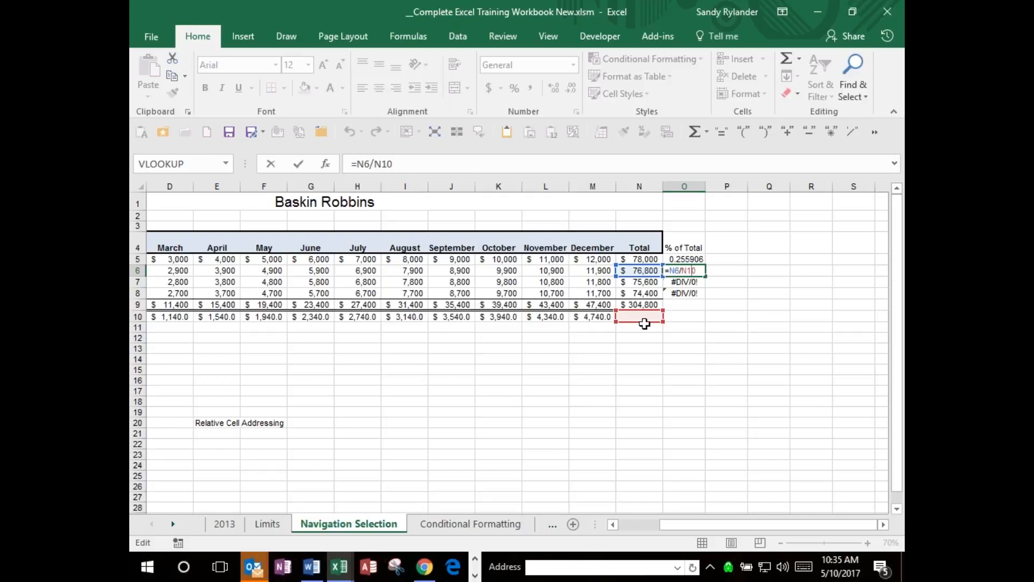
type("`")
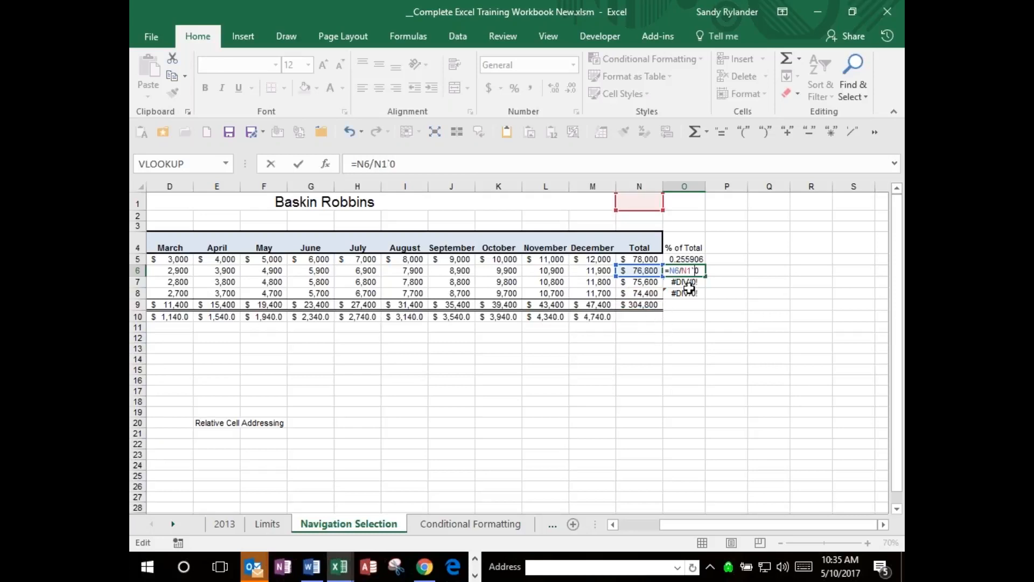
key("Escape")
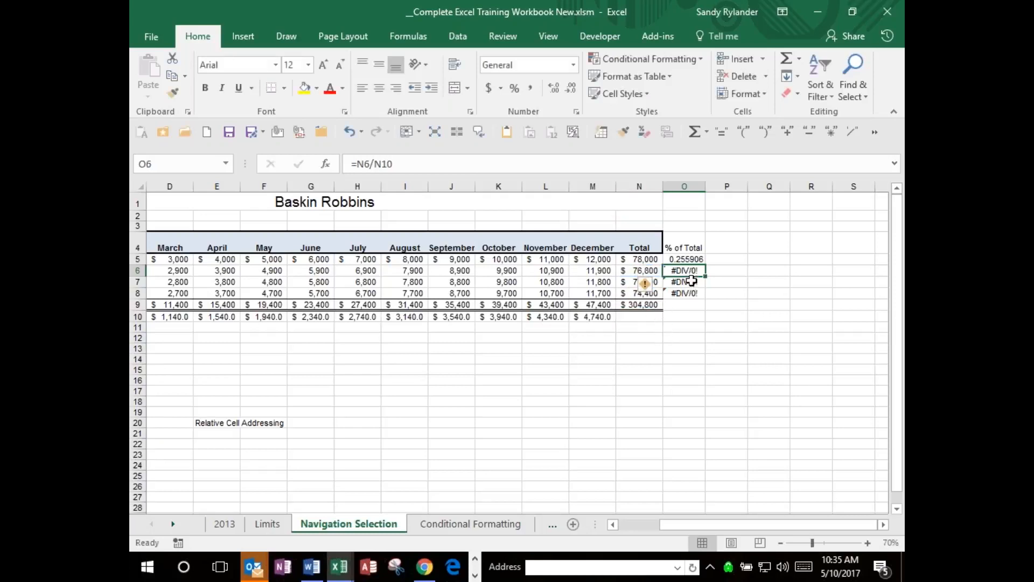
double_click(692, 281)
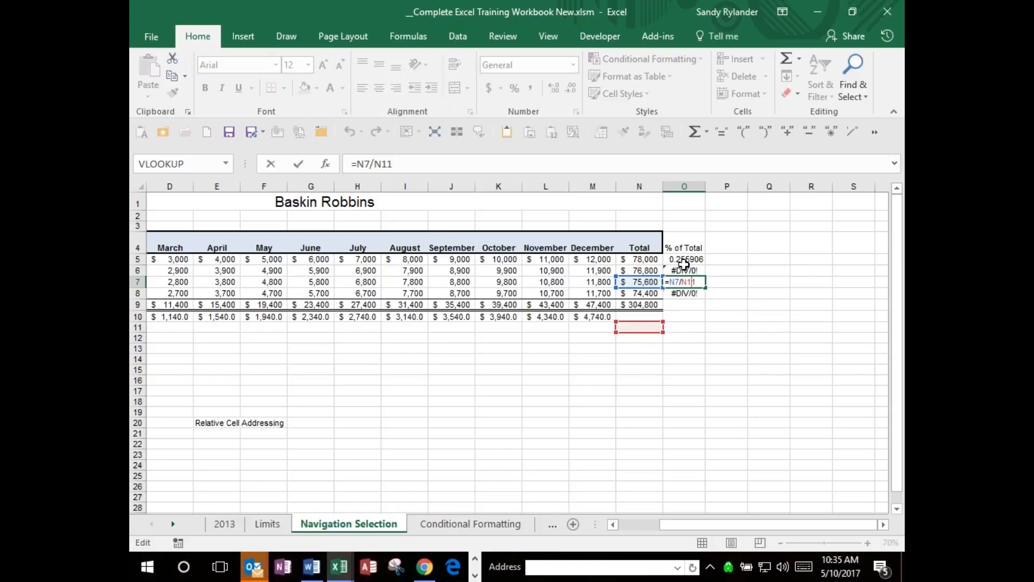
key("Escape")
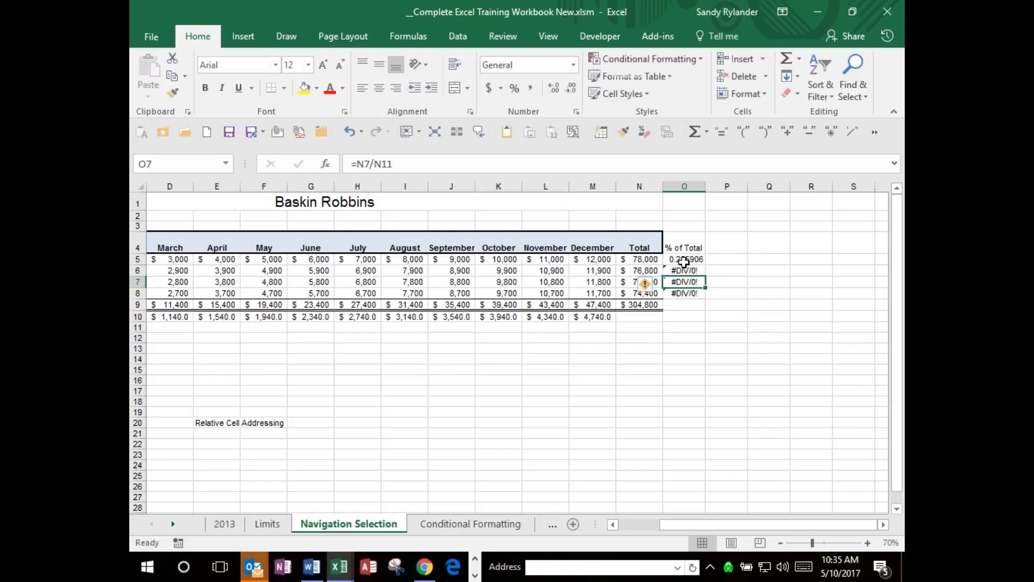
key("Up")
key("Up")
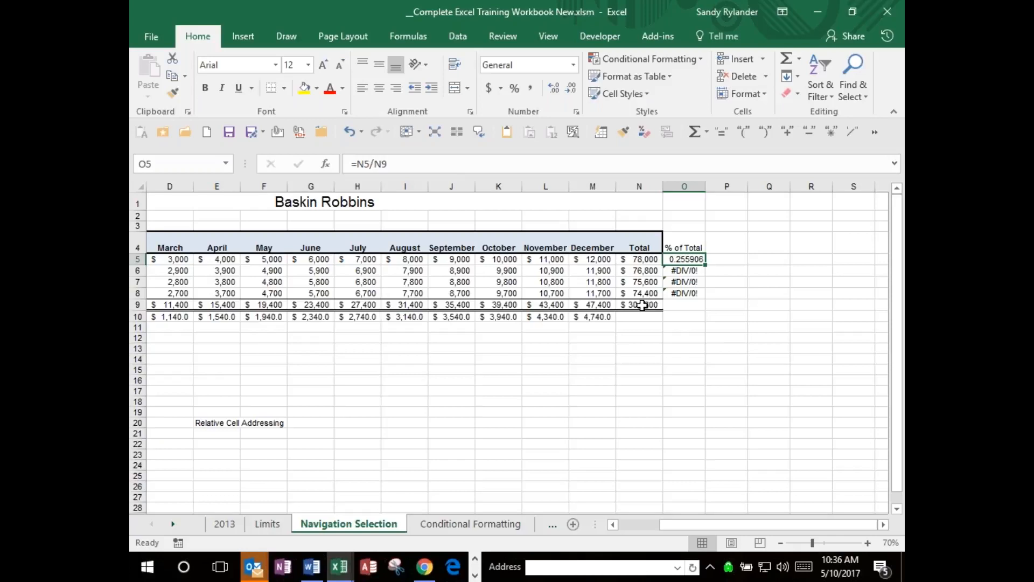
Change the formula in O5 to =N5/N$9 and fill it down through O8.
left_click(384, 164)
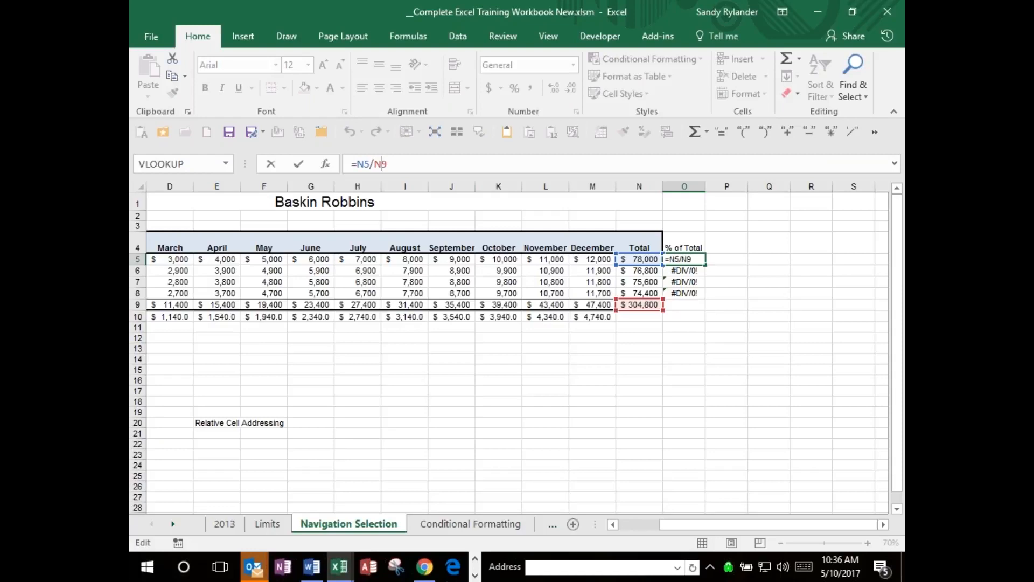
key("F4")
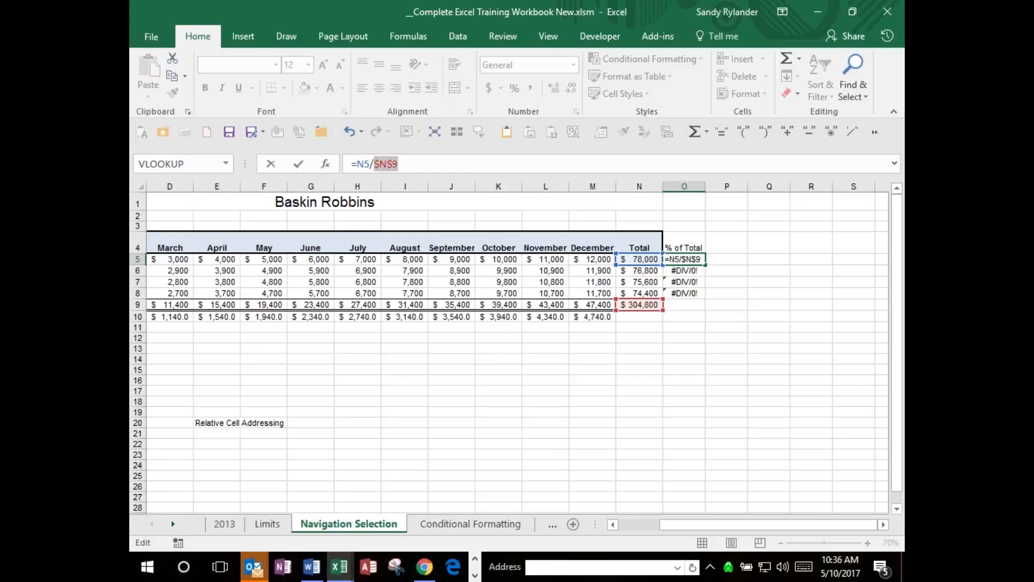
key("F4")
left_click(299, 167)
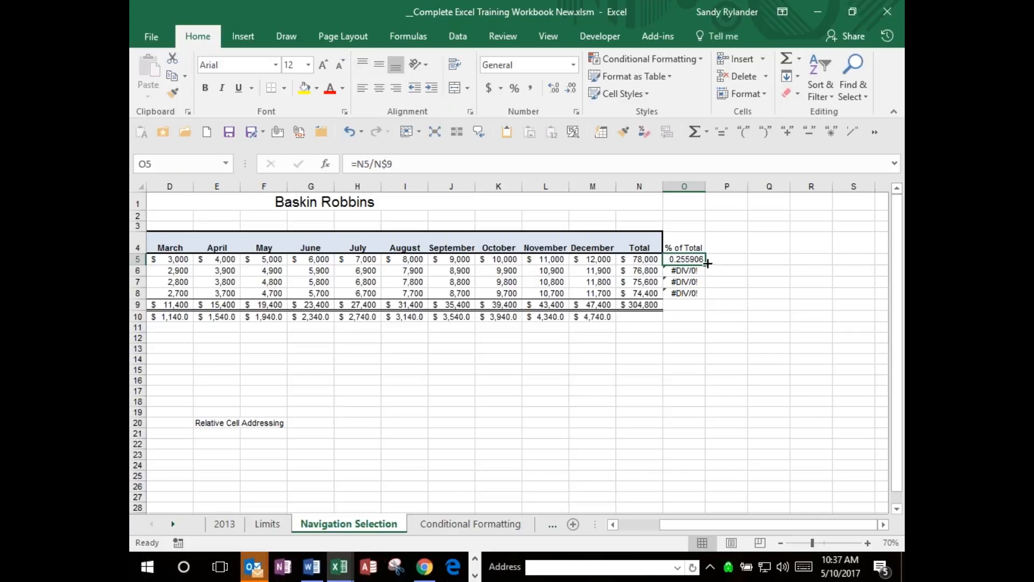
left_click_drag(705, 265, 707, 297)
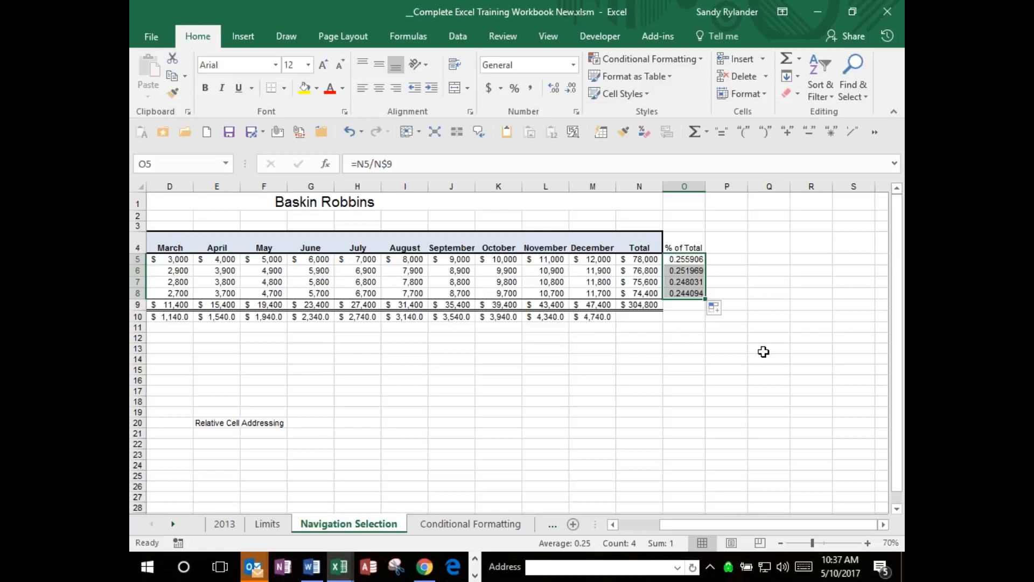
Check the cell references in the refilled % of Total formulas, starting with Cherries in O6.
left_click(682, 271)
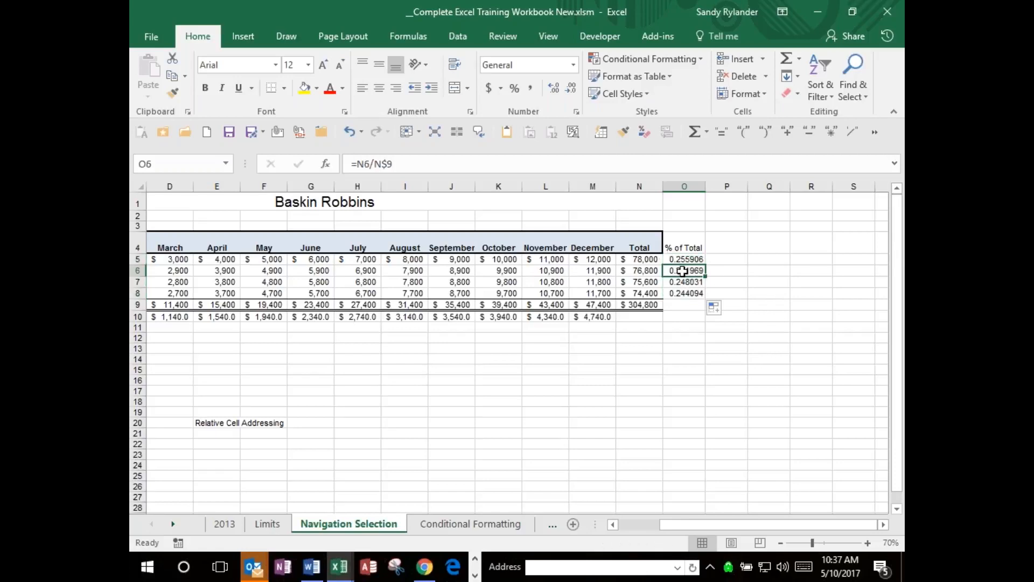
double_click(682, 271)
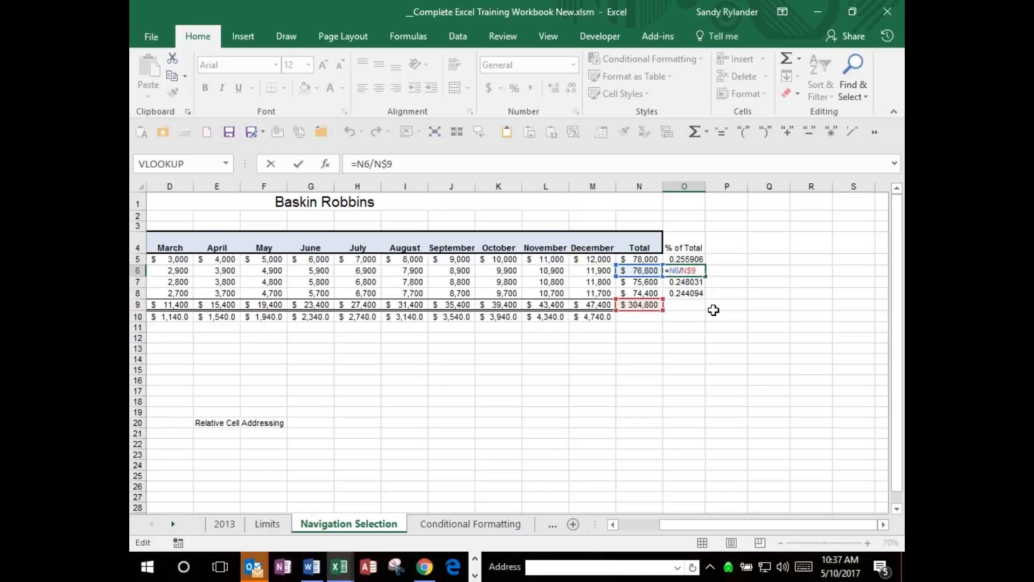
key("ctrl+Return")
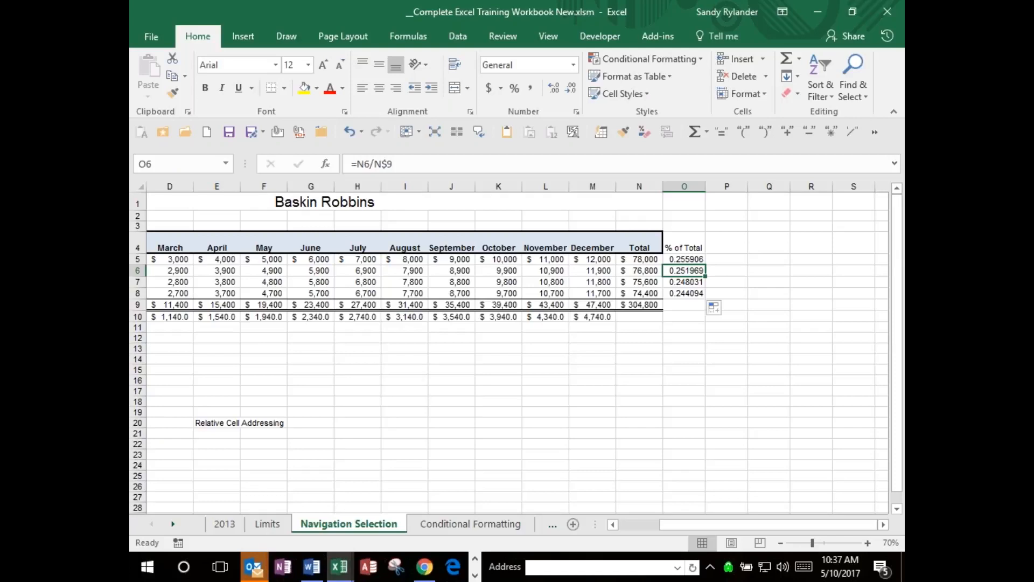
key("Down")
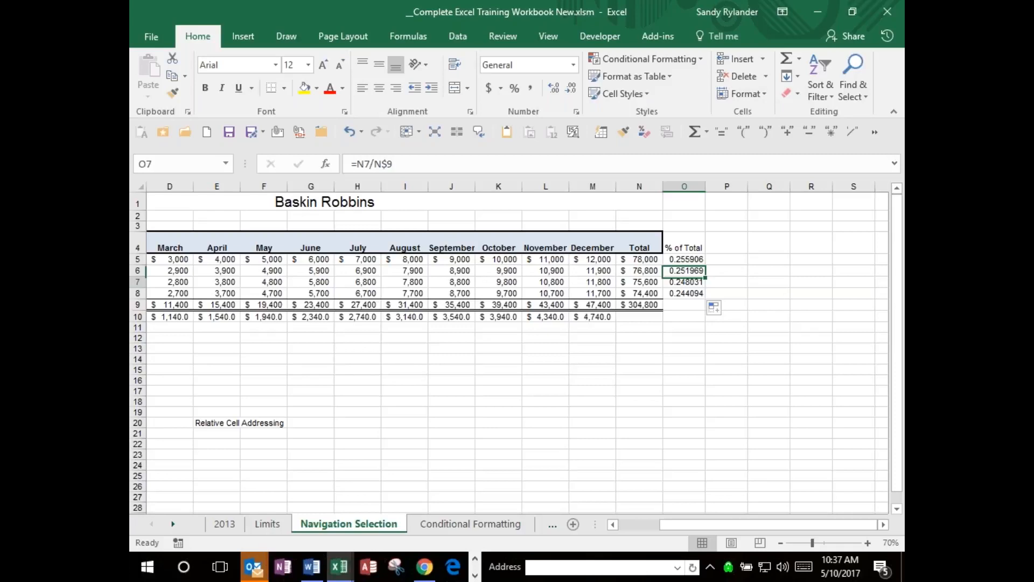
key("Down")
key("Down")
key("Down")
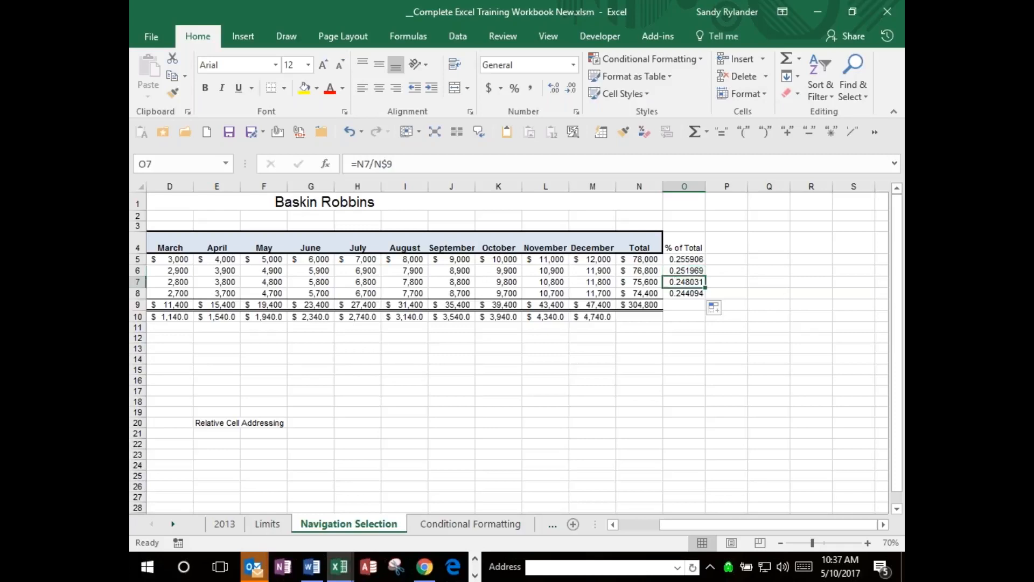
Clear the Tax row and the tax rate beneath it in rows 10 and 11.
key("Left")
key("Left")
key("Left")
key("Left")
key("Left")
key("Left")
key("Left")
key("Left")
key("Left")
key("Left")
key("Left")
key("Left")
key("Left")
key("Left")
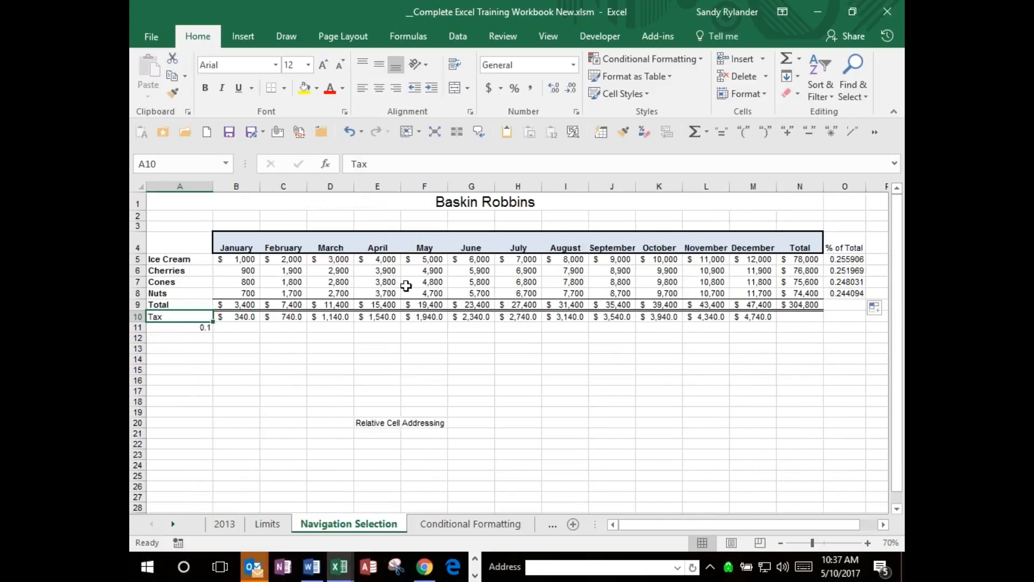
left_click(140, 318)
left_click_drag(141, 319, 140, 327)
key("Delete")
key("Up")
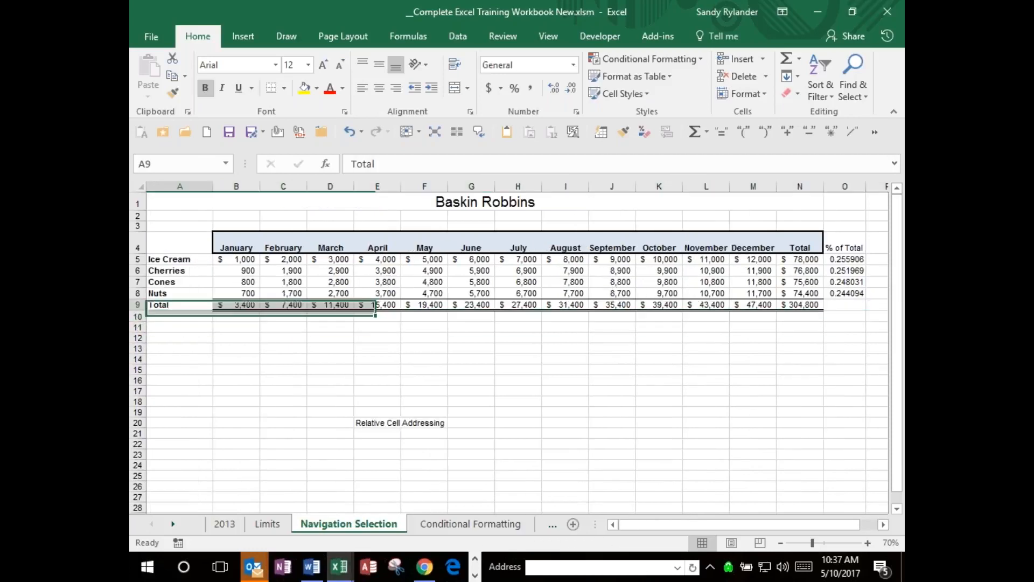
Clear the monthly and grand total formulas from the Total row, cells B9 through N9.
key("Right")
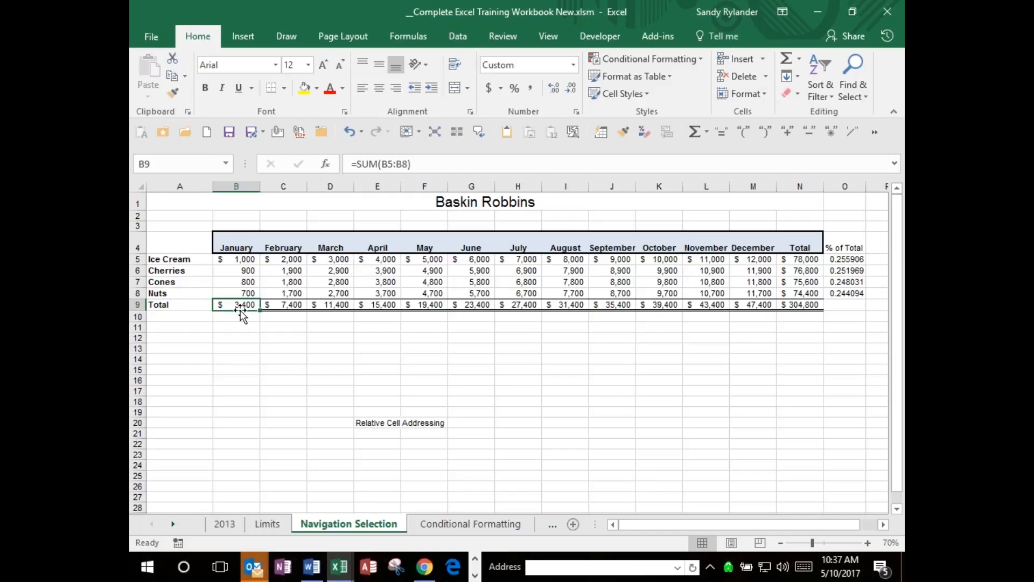
left_click_drag(243, 304, 814, 307)
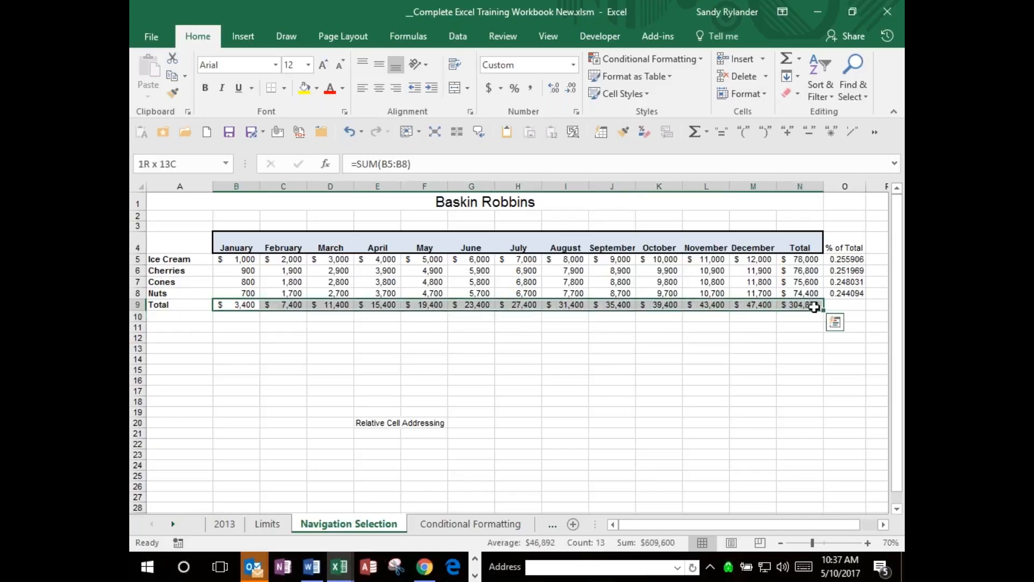
key("Delete")
Preview the range AutoSum proposes for the January total in B9 and cancel the formula.
key("Left")
key("Right")
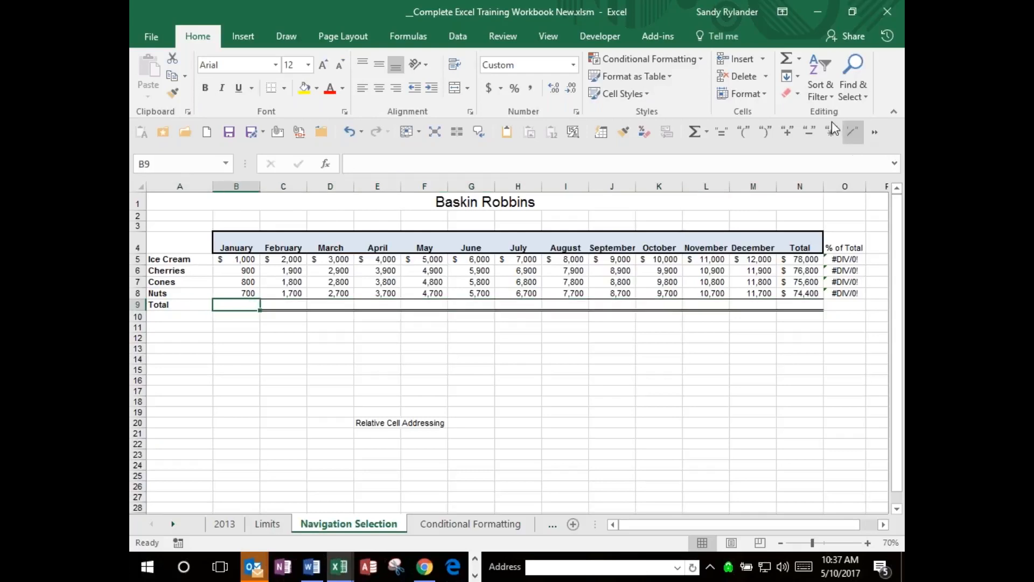
left_click(788, 57)
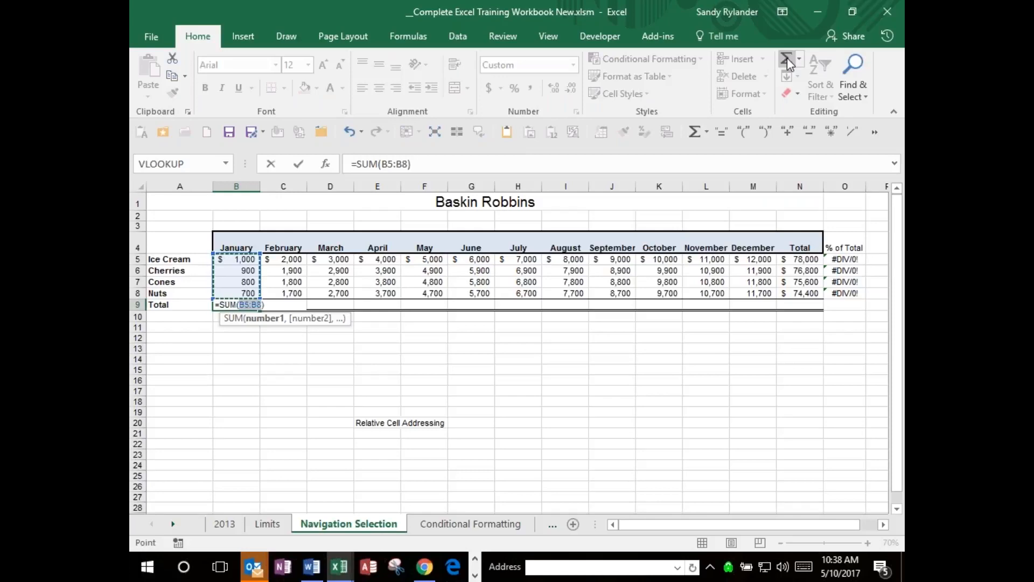
key("Escape")
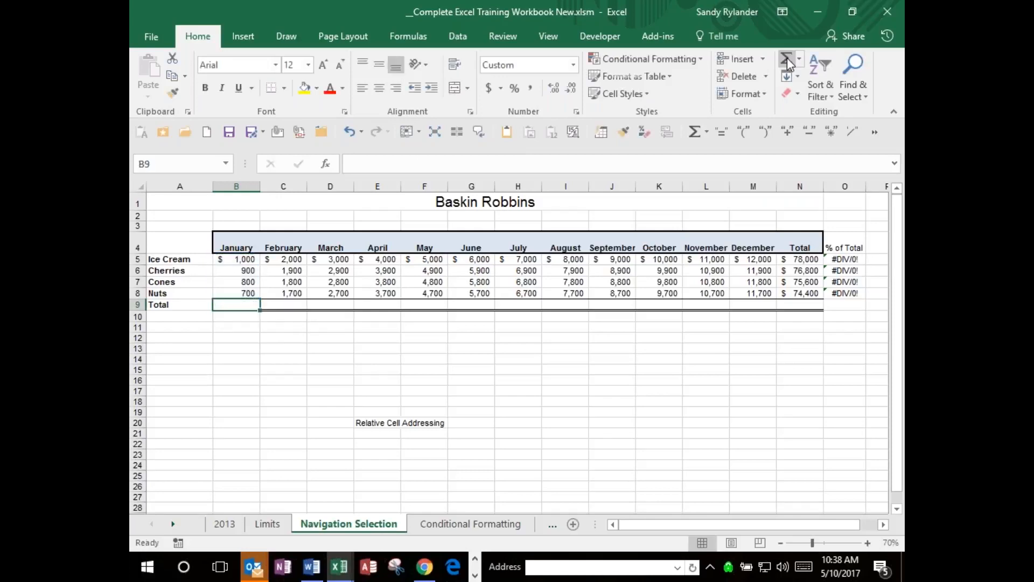
Clear the January sales value for Cherries in B6.
left_click(238, 270)
key("Delete")
key("Return")
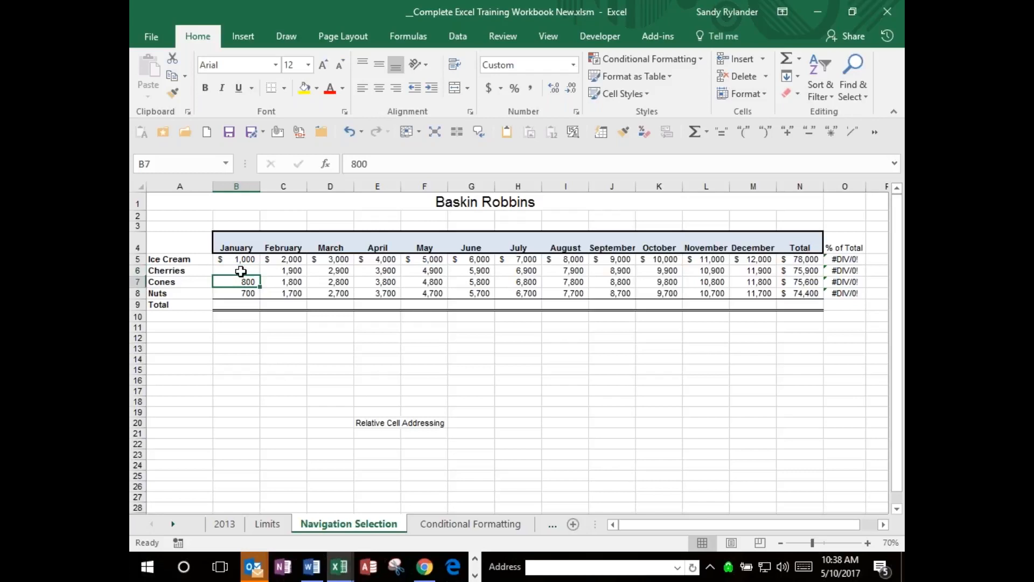
Insert an AutoSum formula for the January total in B9.
key("Return")
key("Return")
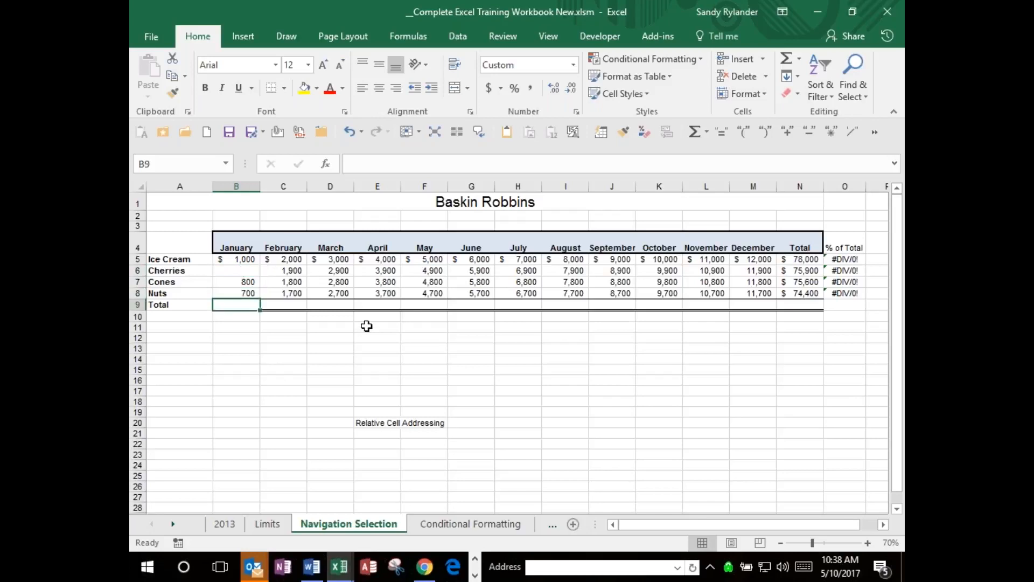
left_click(789, 58)
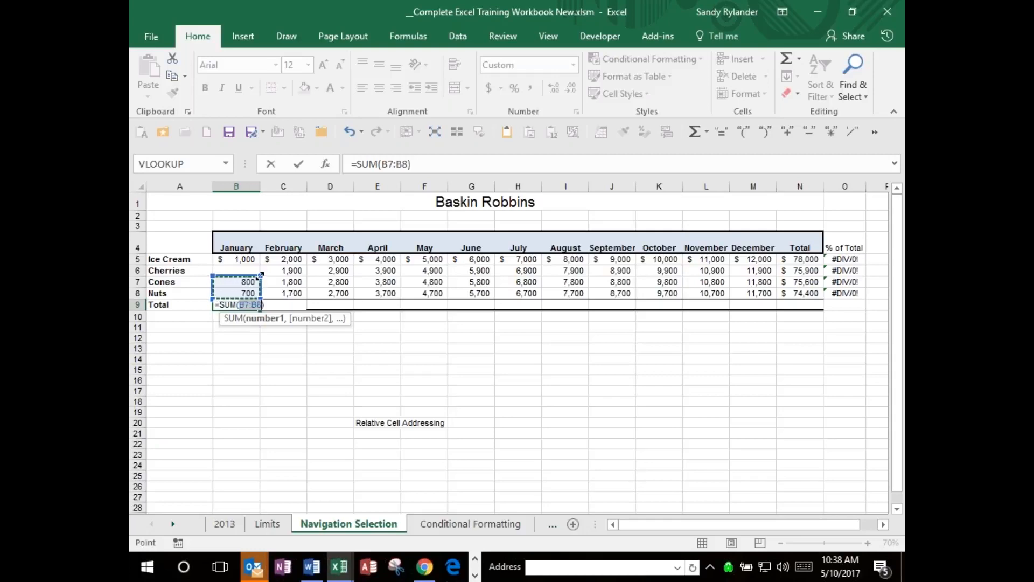
Extend the proposed AutoSum range for the January total up to B5:B8 and cancel the formula.
left_click_drag(260, 277, 260, 253)
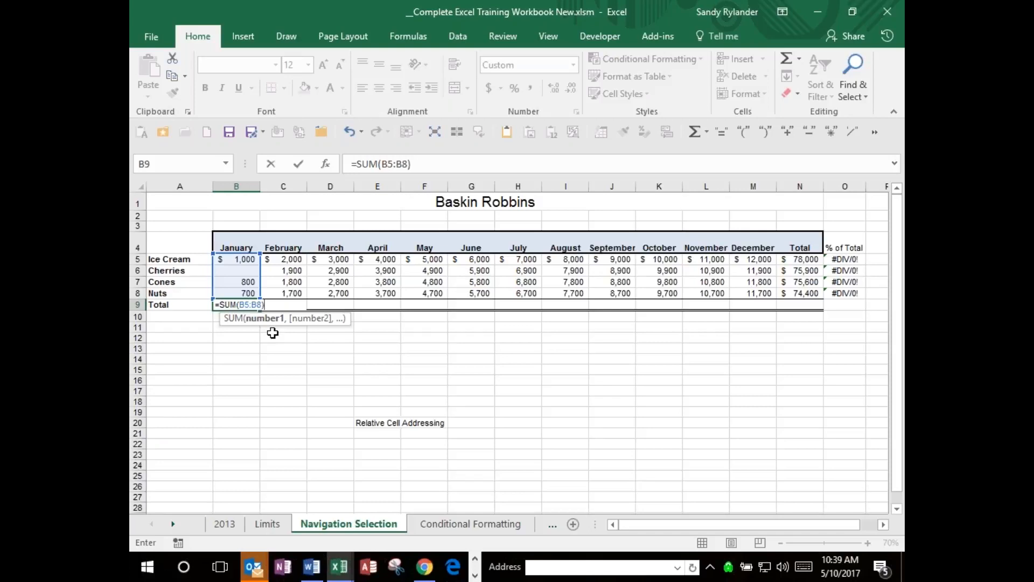
key("Escape")
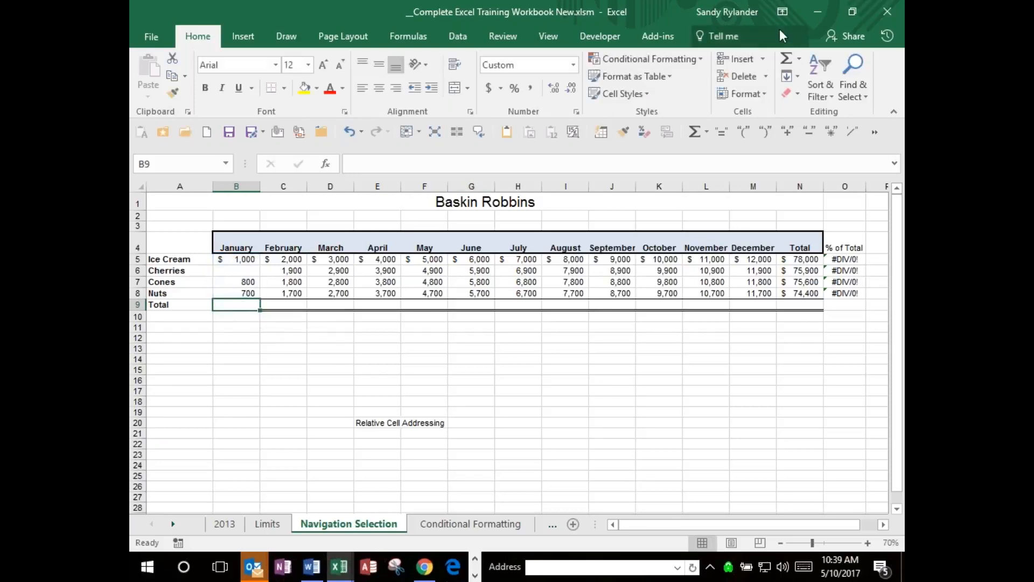
Try AutoSum in B9 with cells B5 through B8 reselected as its range, and cancel the formula.
right_click(787, 61)
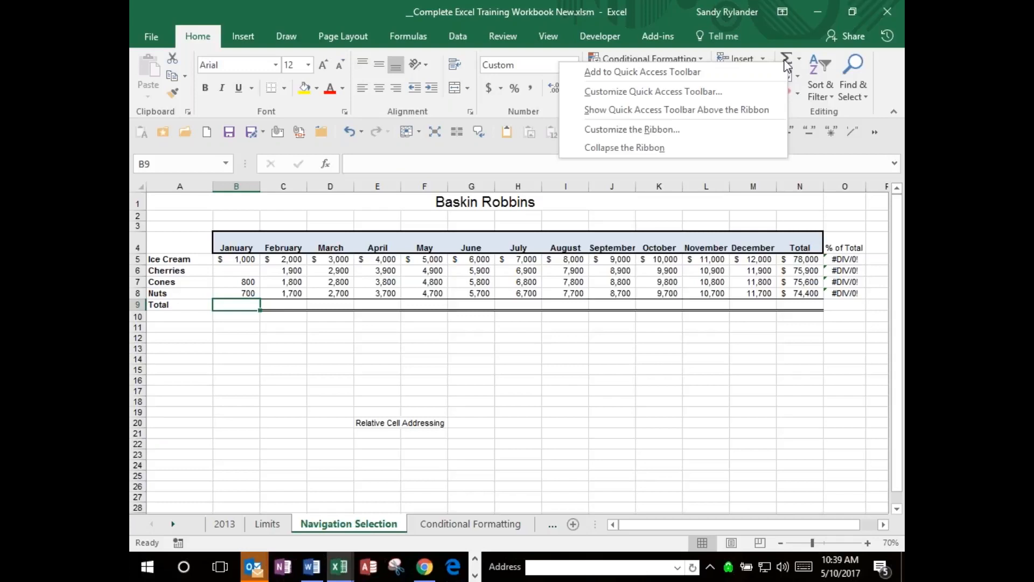
left_click(787, 61)
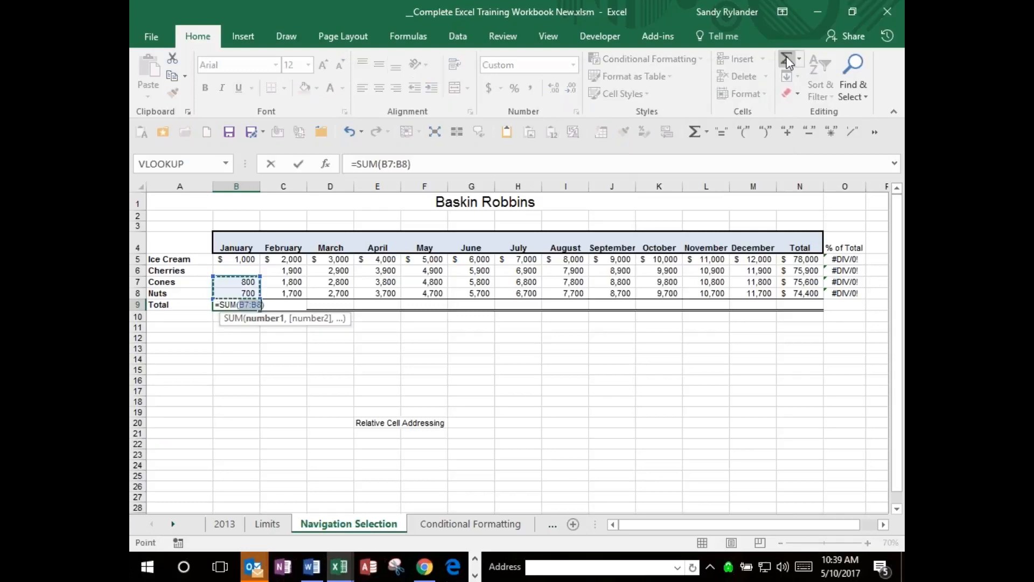
left_click(247, 260)
left_click_drag(246, 262, 246, 289)
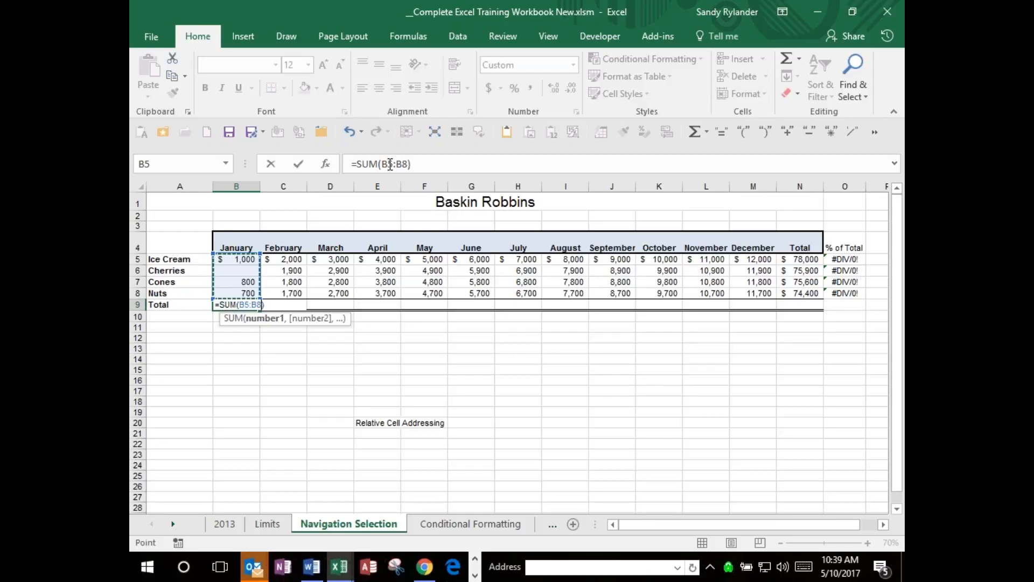
key("Escape")
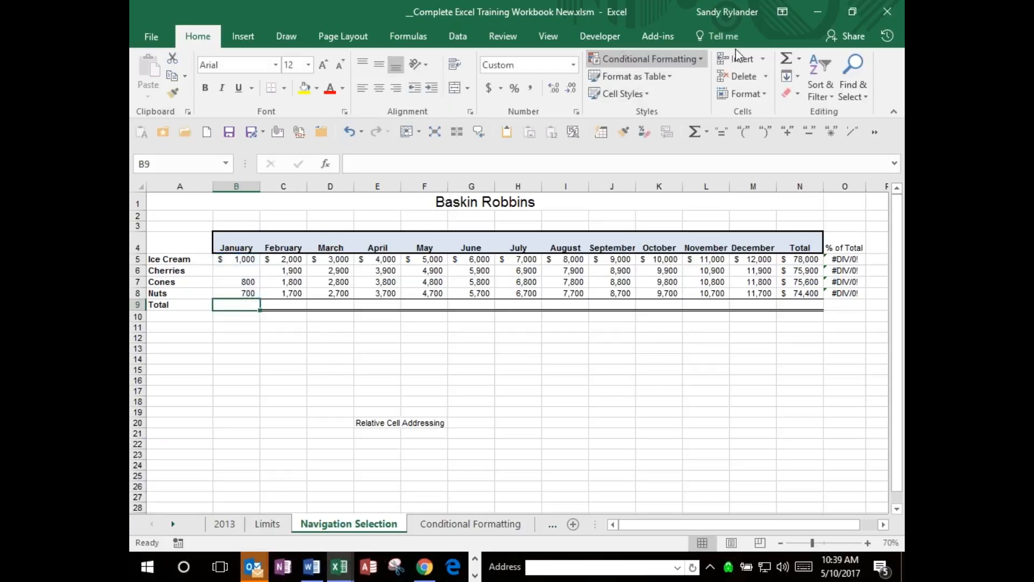
Try AutoSum in B9 with the range's starting reference edited to B5 in the formula text, and cancel it.
left_click(787, 61)
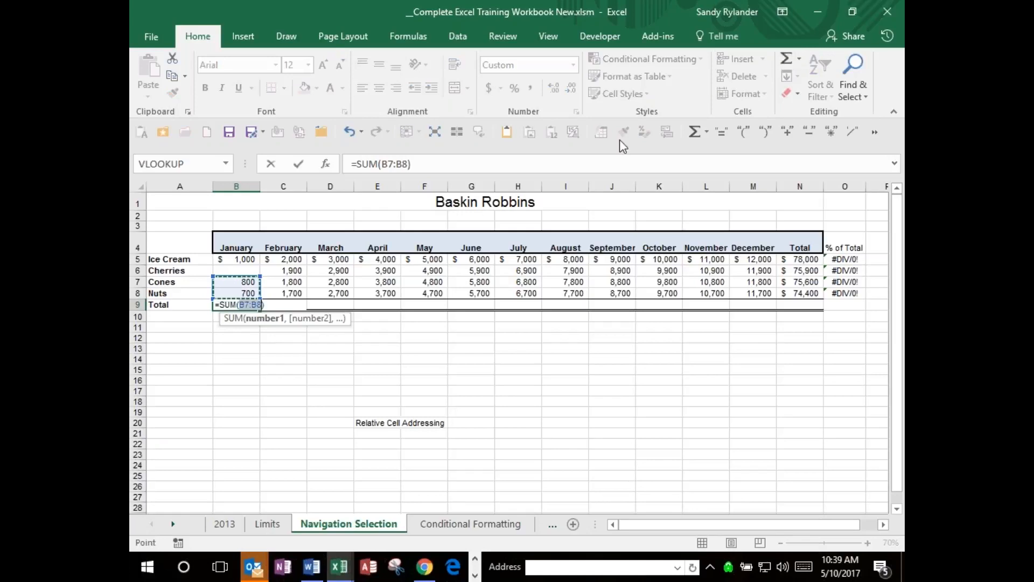
left_click(391, 163)
key("Delete")
type("5")
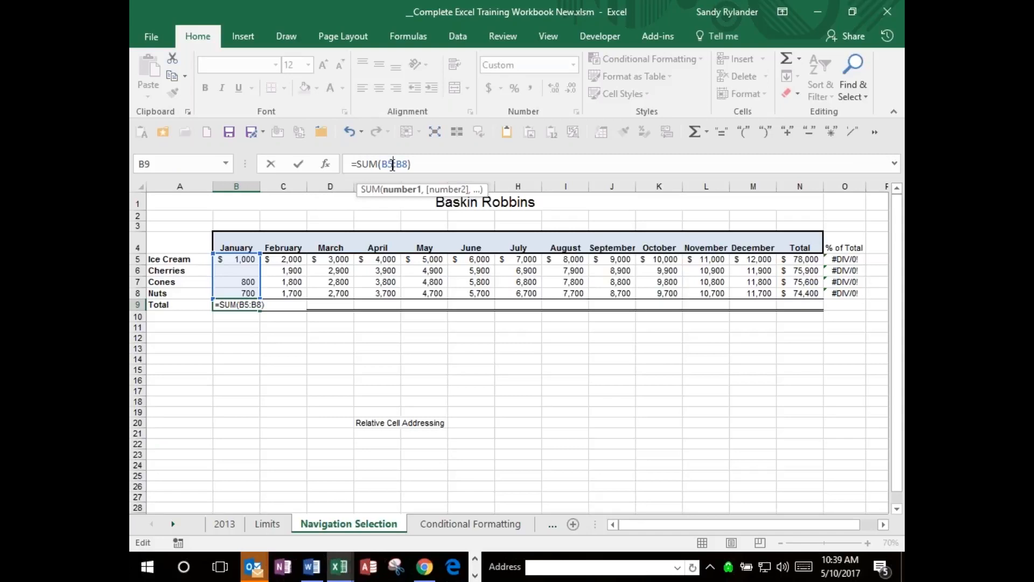
key("Escape")
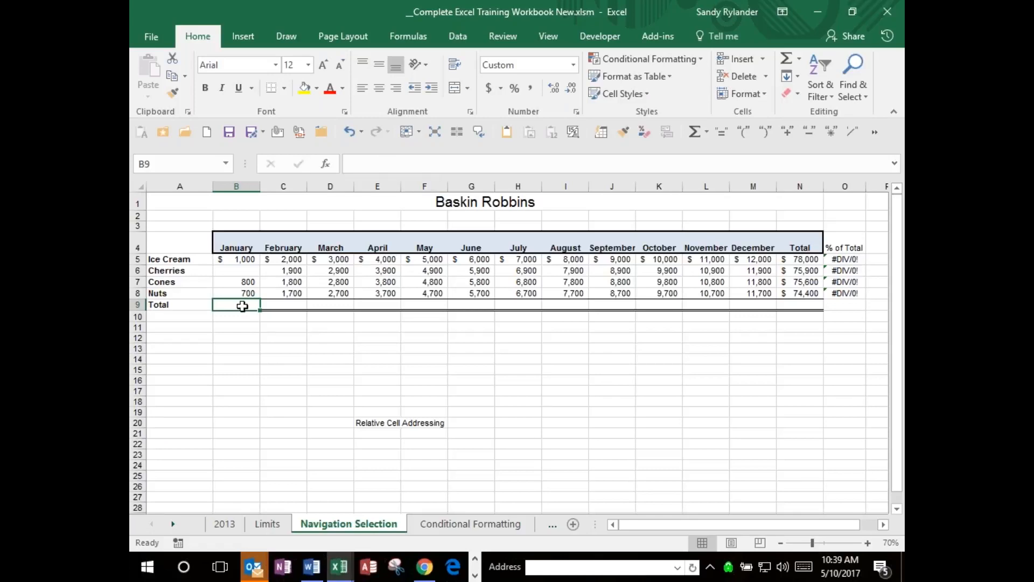
Total January with AutoSum over the selected cells B5:B9, including the blank total cell.
left_click(250, 261)
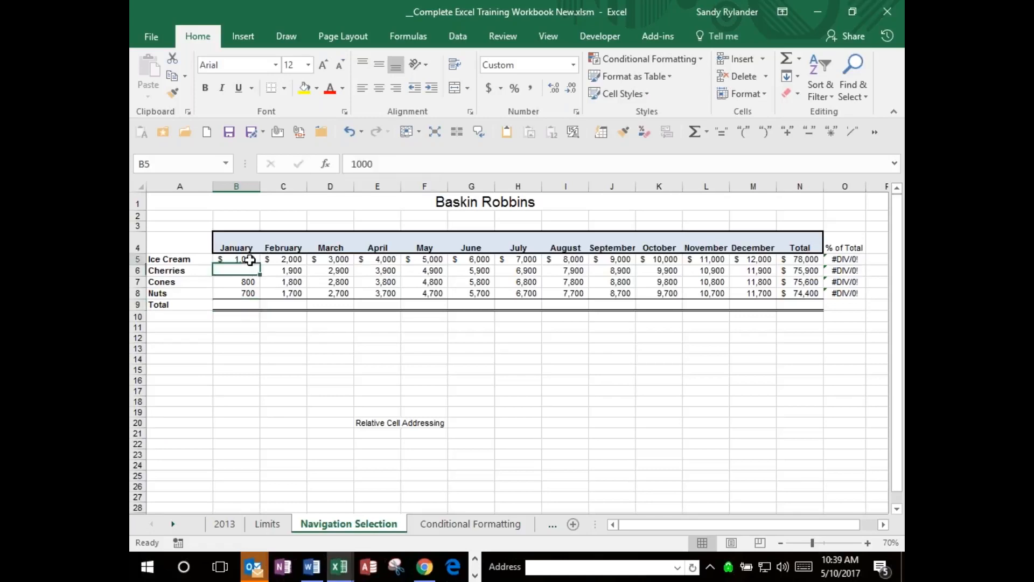
left_click_drag(249, 261, 247, 303)
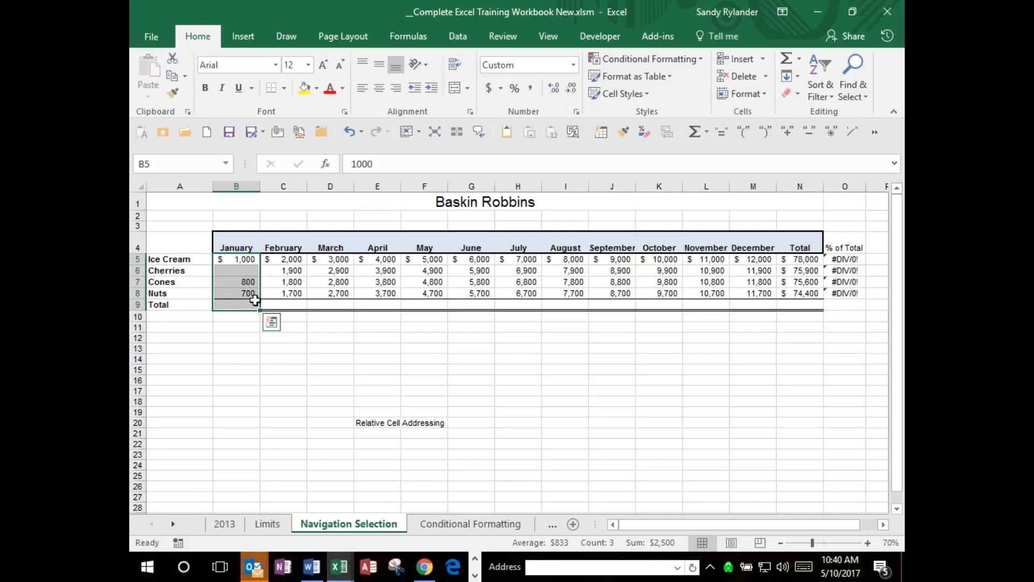
left_click(787, 60)
left_click(237, 306)
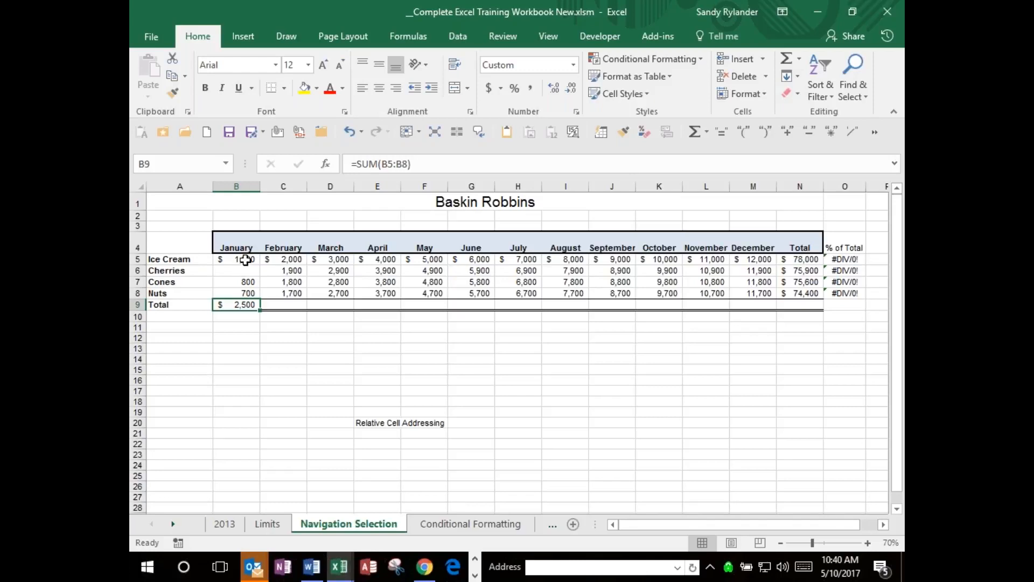
Review the January selection B5:B9 and the total formula in B9.
left_click(244, 261)
left_click_drag(245, 261, 248, 302)
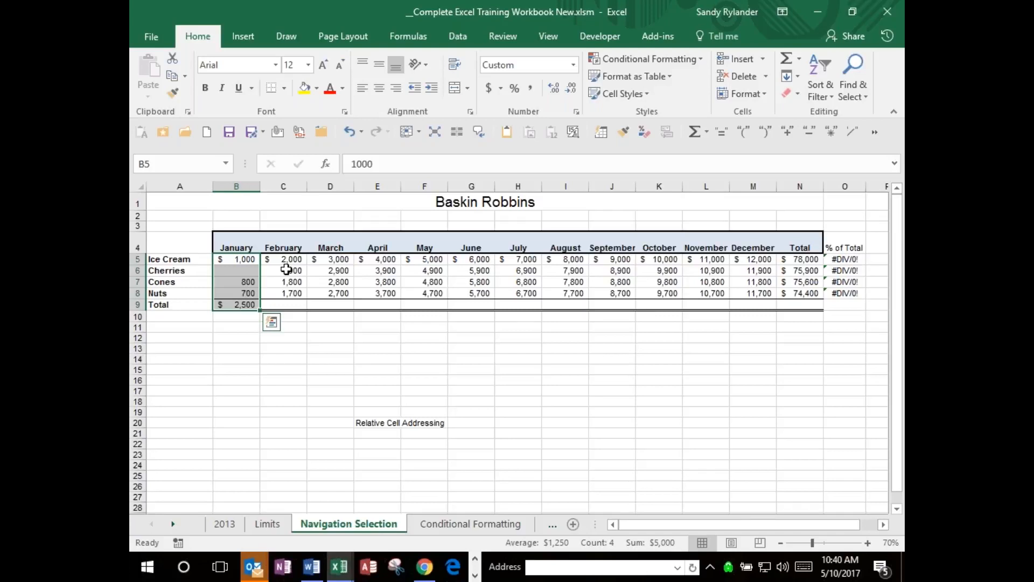
left_click(233, 305)
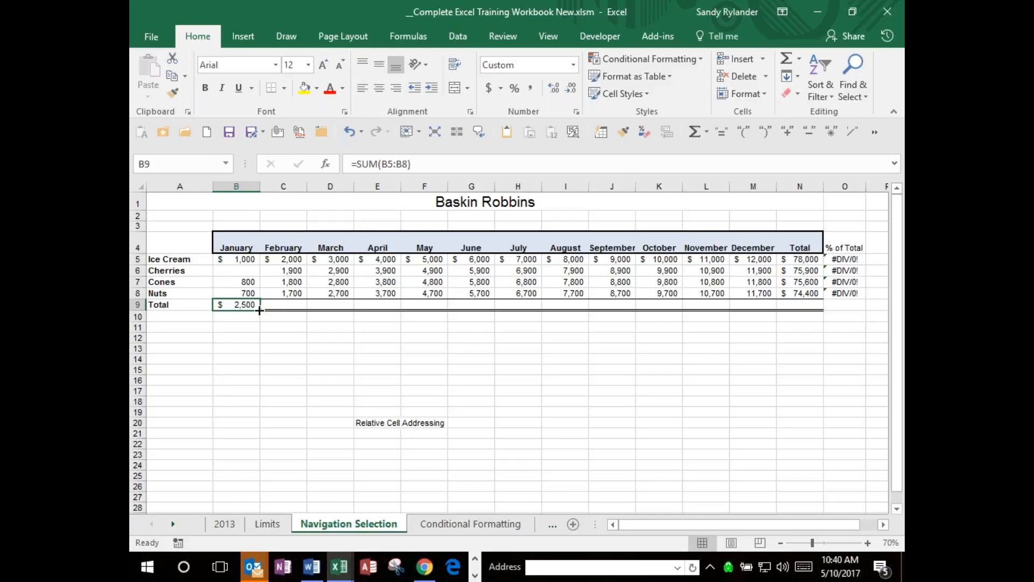
Clear the product totals in N5:N8, the % of Total column in O4:O8 and the January total in B9.
left_click(241, 258)
left_click_drag(240, 258, 404, 307)
left_click_drag(802, 260, 802, 294)
key("Delete")
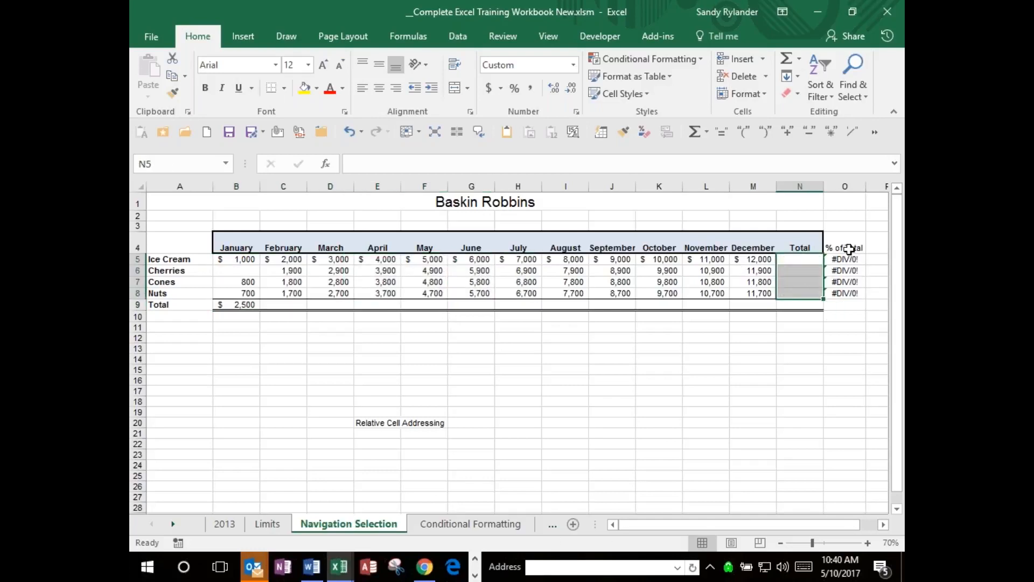
left_click_drag(846, 248, 849, 289)
key("Delete")
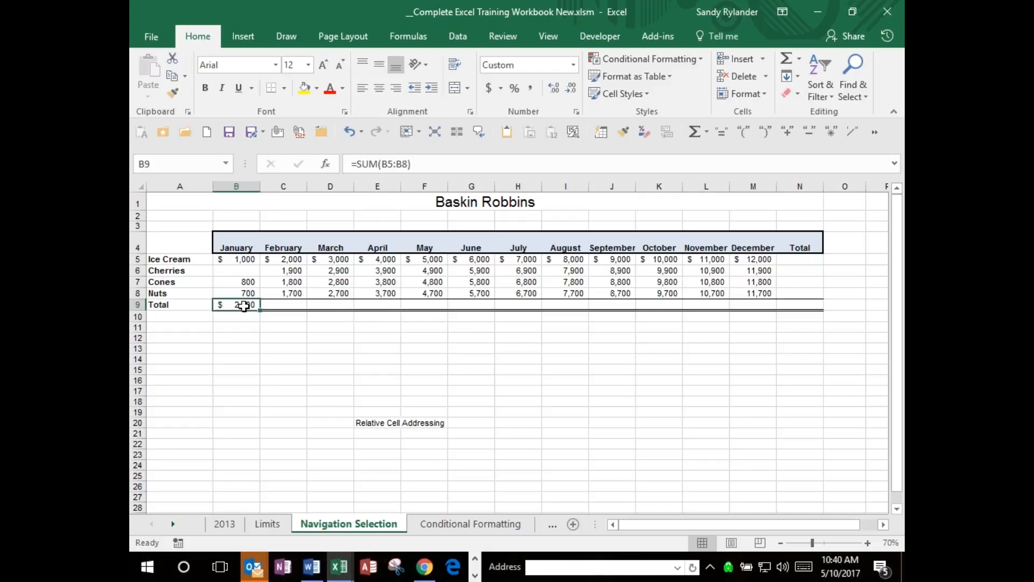
key("Delete")
Total all twelve months at once with AutoSum over the selected range B5:M9.
left_click(236, 261)
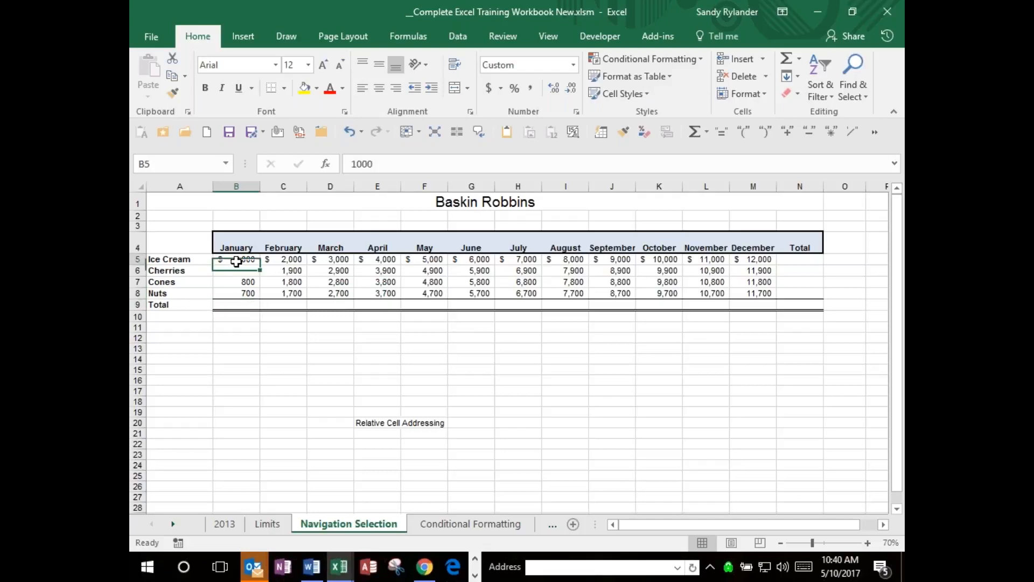
left_click_drag(236, 262, 766, 301)
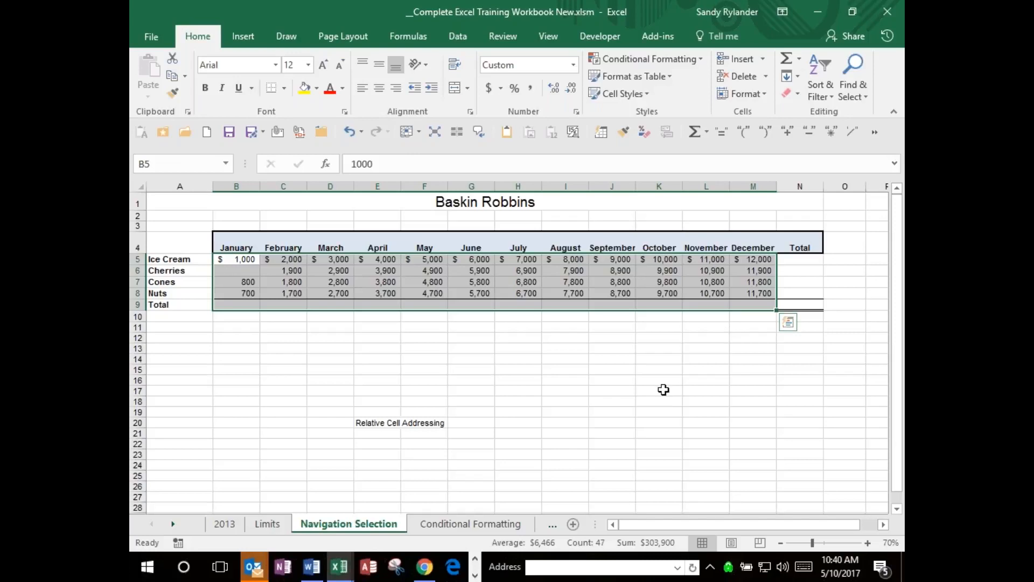
left_click(787, 58)
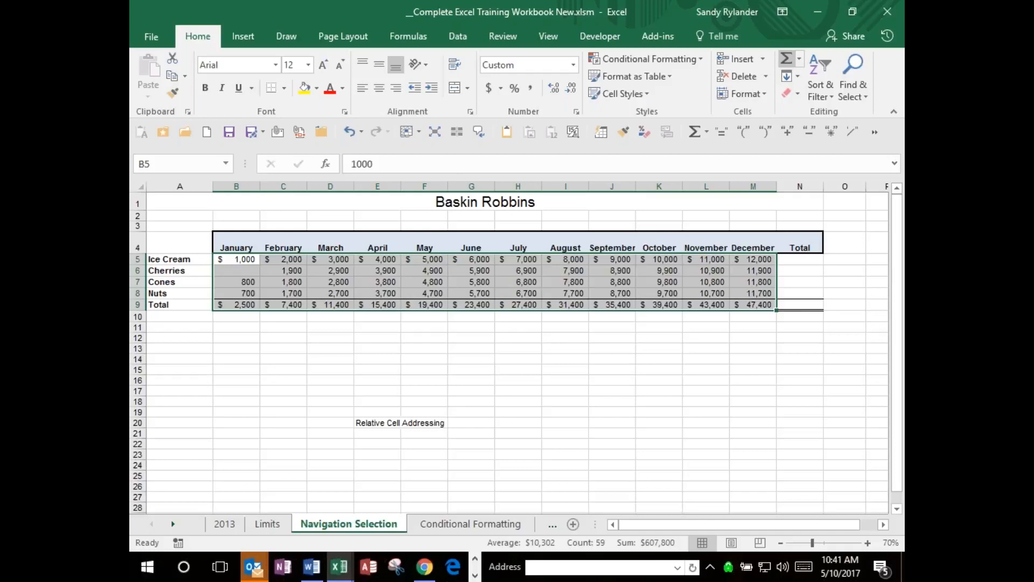
Undo the monthly totals and apply AutoSum to B5:N9 to fill both the Total row and the Total column.
key("ctrl+z")
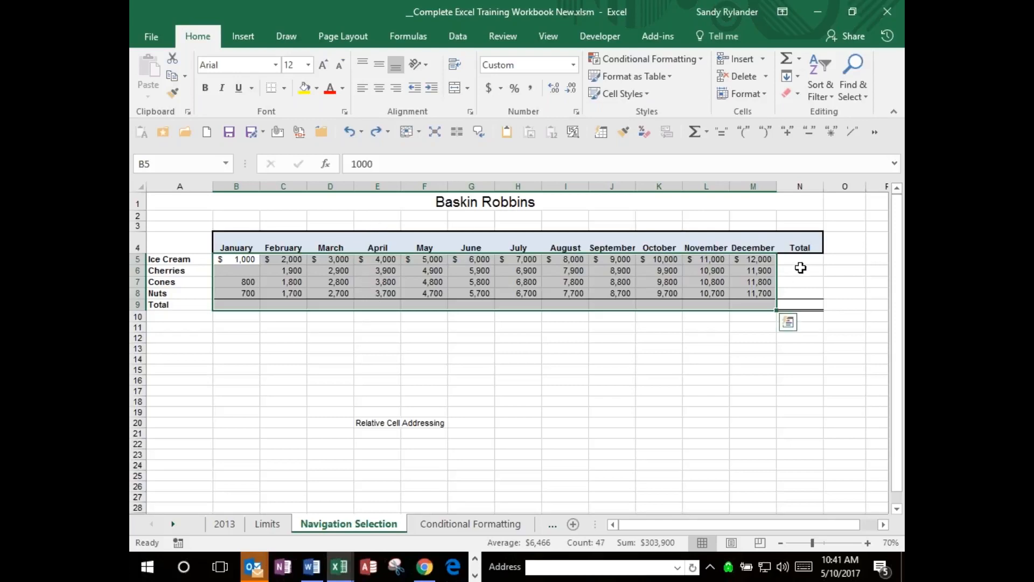
left_click(802, 303, "shift")
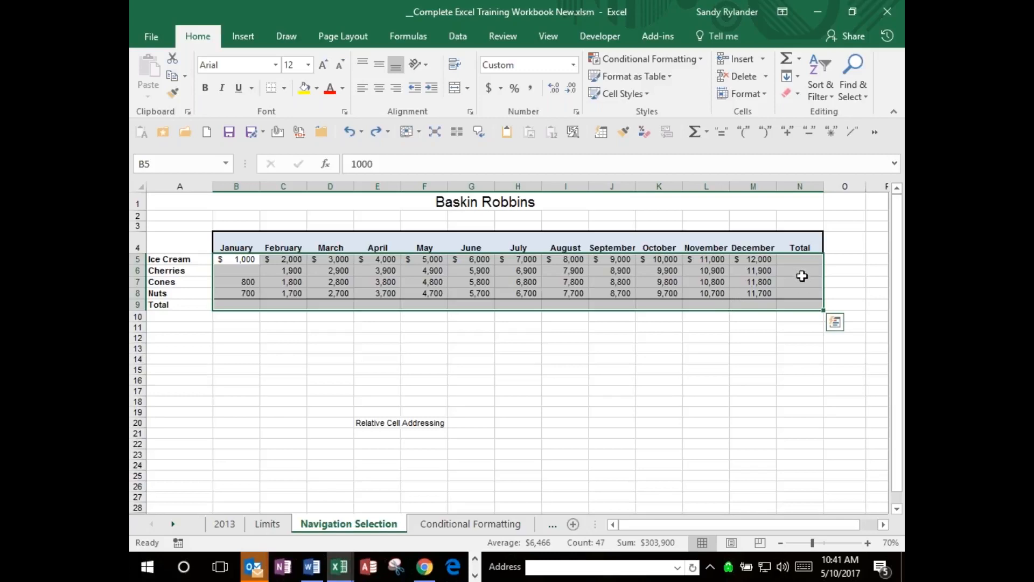
left_click(787, 58)
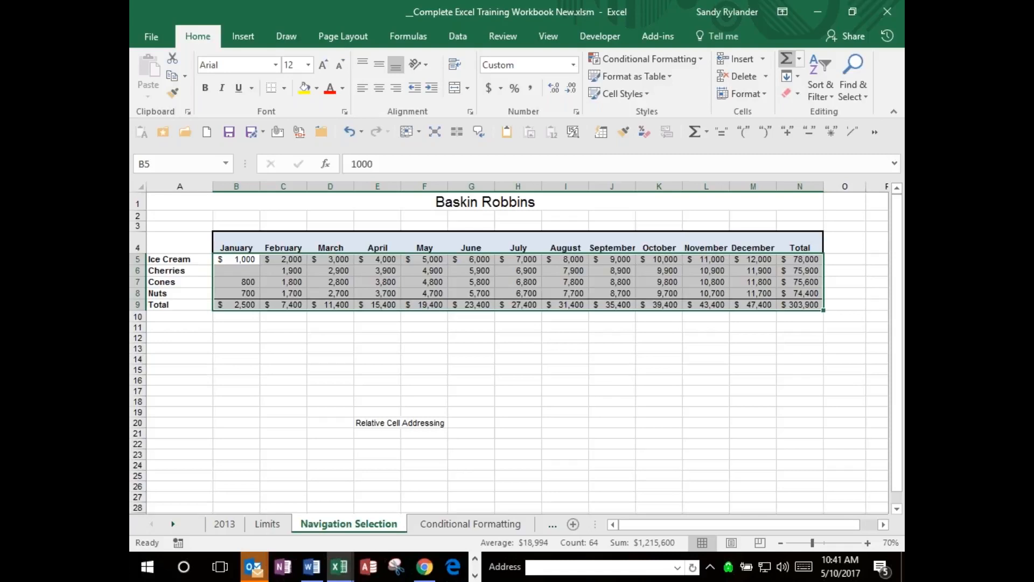
Undo the earlier edits until the worksheet is back to three stacked sales tables with a Grand Total row.
key("ctrl+z")
key("ctrl+z")
key("ctrl+z")
key("ctrl+z")
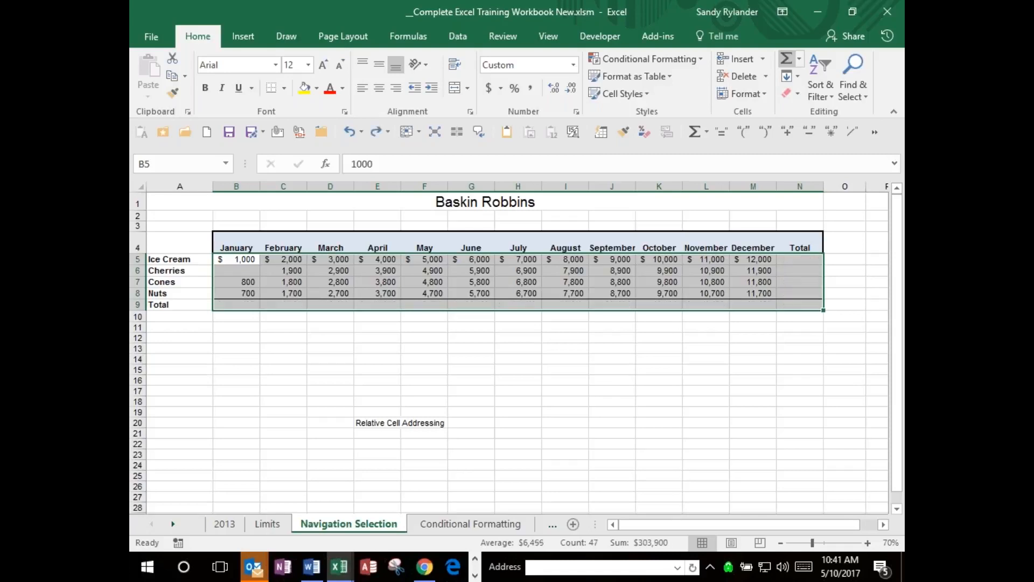
key("ctrl+y")
key("ctrl+y")
key("ctrl+y")
key("ctrl+y")
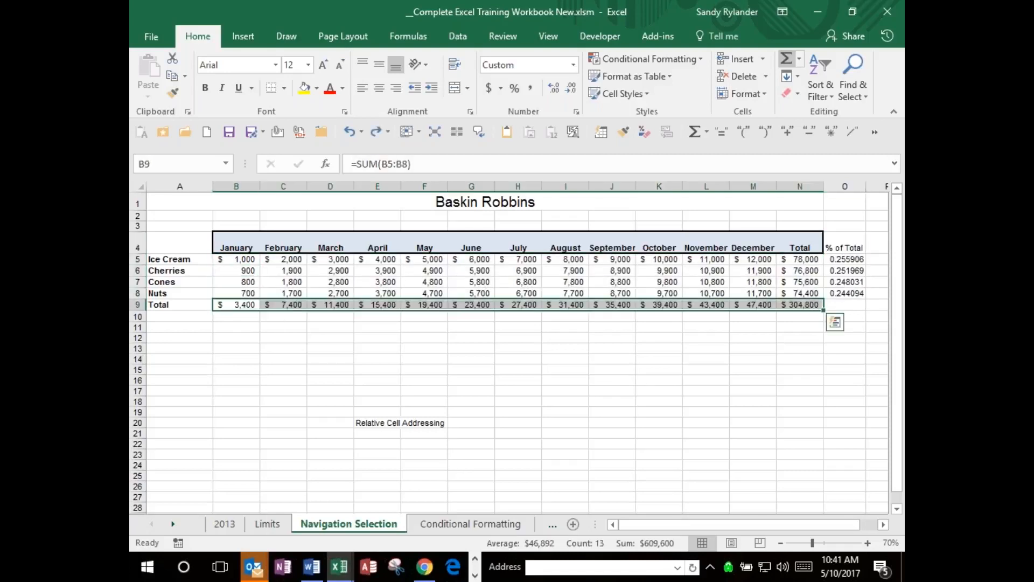
key("ctrl+z")
key("ctrl+z")
key("ctrl+z")
key("ctrl+z")
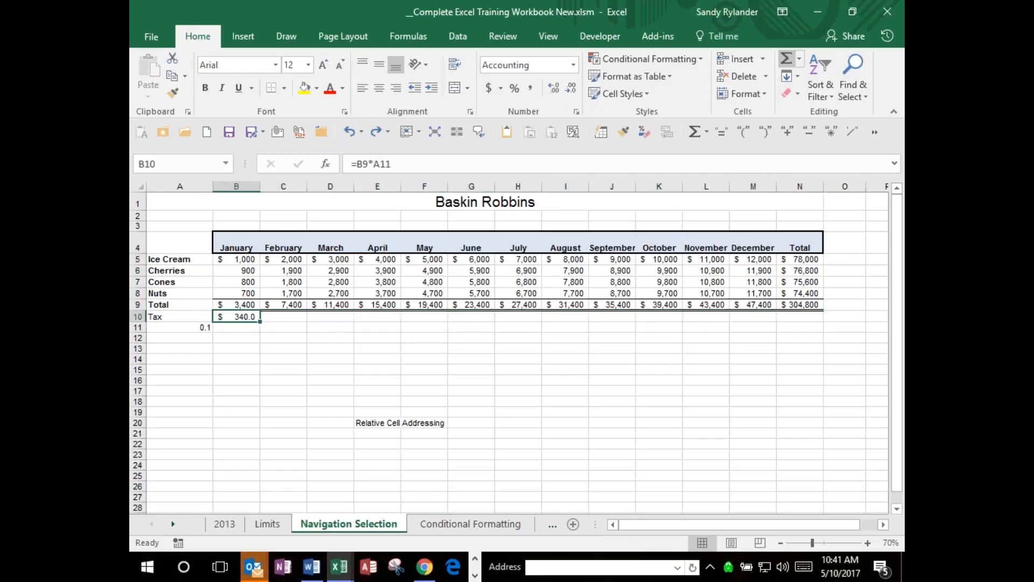
key("ctrl+z")
key("ctrl+z")
key("ctrl+z")
key("ctrl+z")
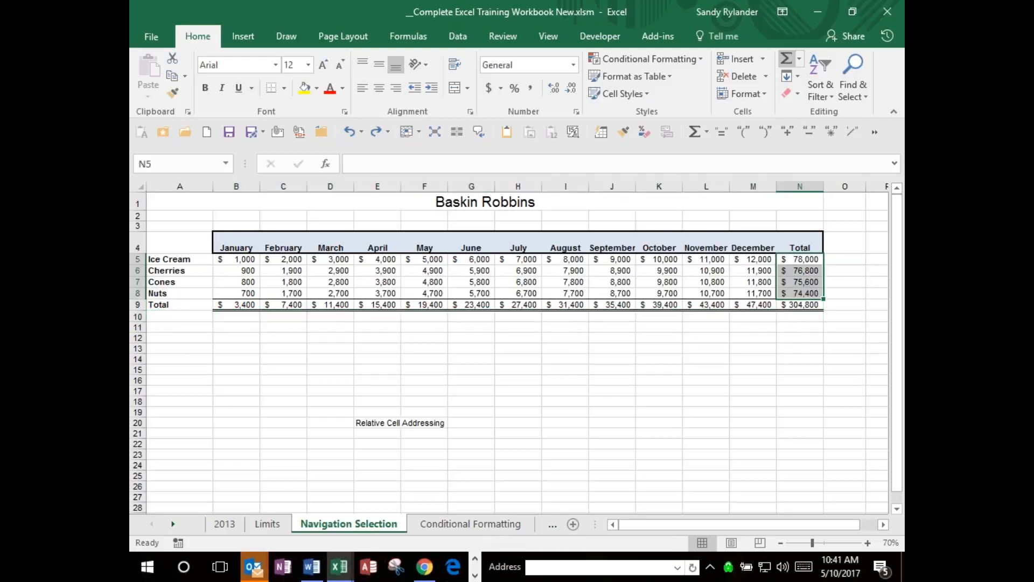
key("ctrl+z")
key("ctrl+z")
key("ctrl+z")
key("ctrl+z")
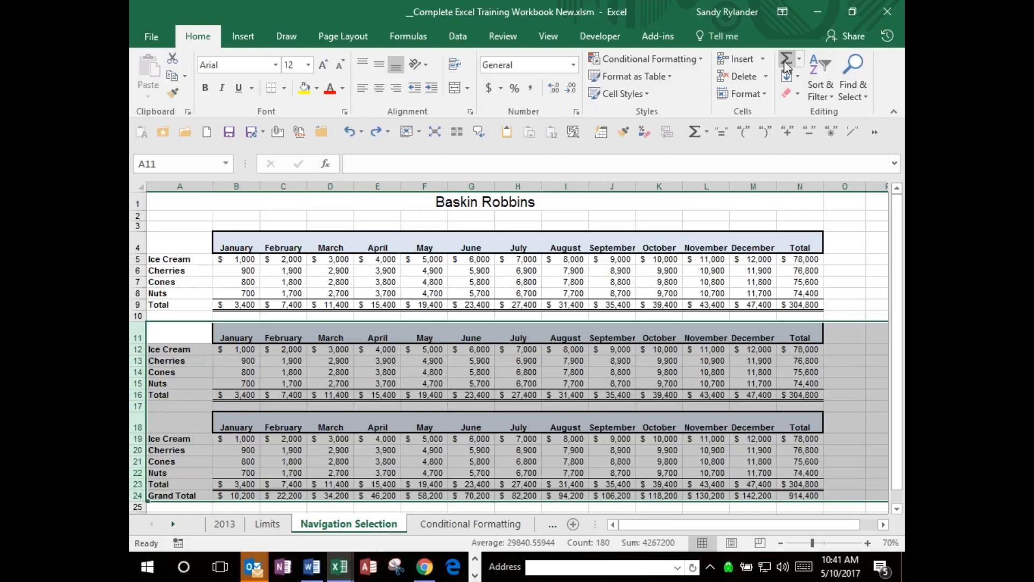
Apply AutoSum to the selected rows of the lower two tables and deselect them.
left_click(786, 60)
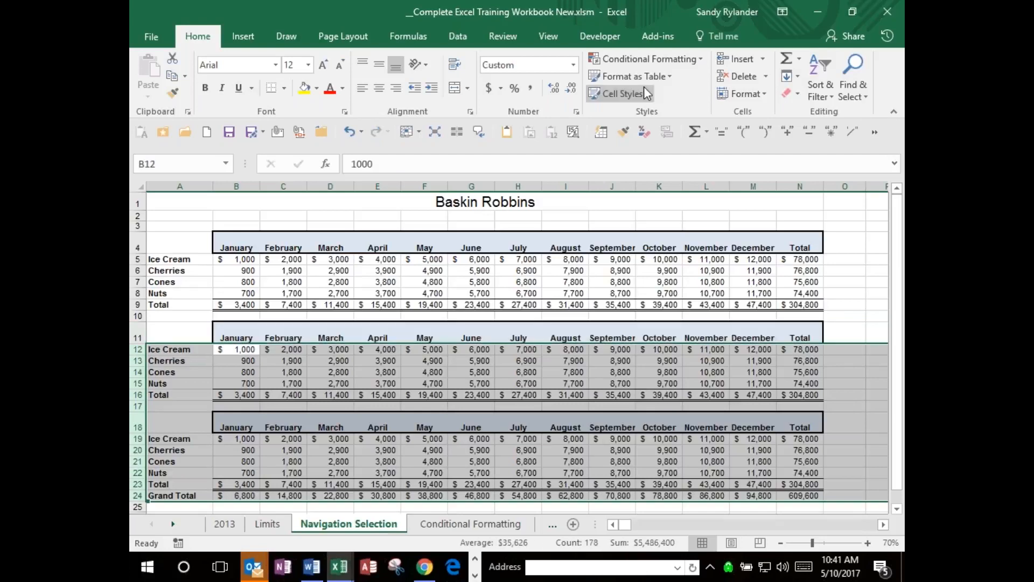
left_click(582, 262)
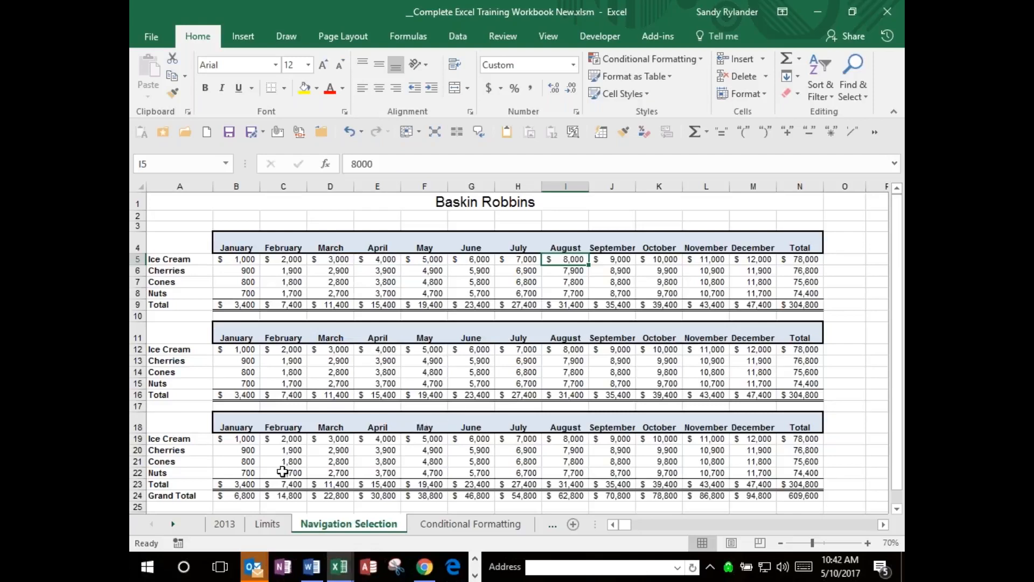
Clear the Grand Total formulas from B24 through N24.
left_click(233, 496)
left_click_drag(233, 496, 802, 497)
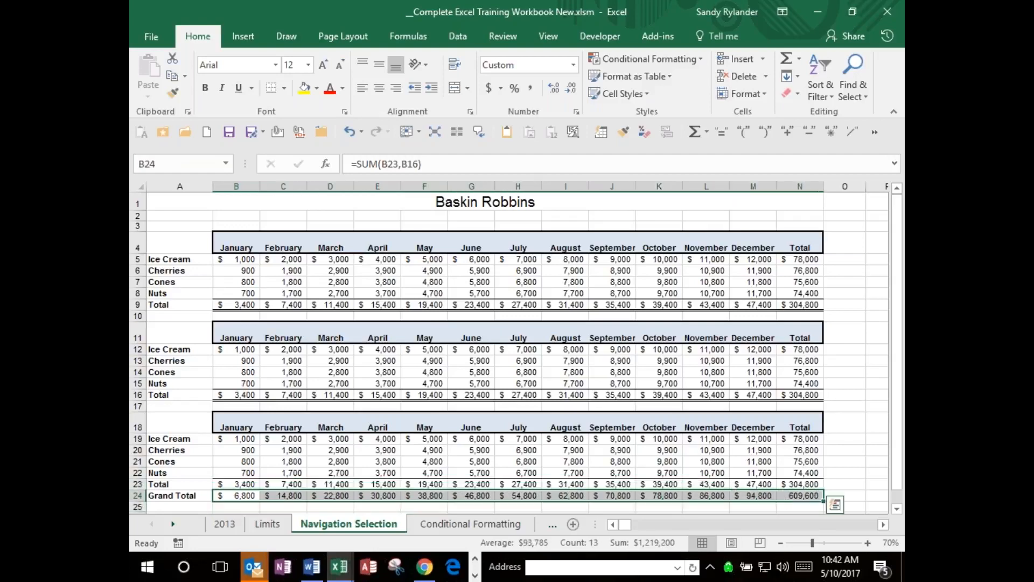
key("Delete")
Enter the formula =B23+B16+B9 in B24 for January's Grand Total.
key("Left")
key("Right")
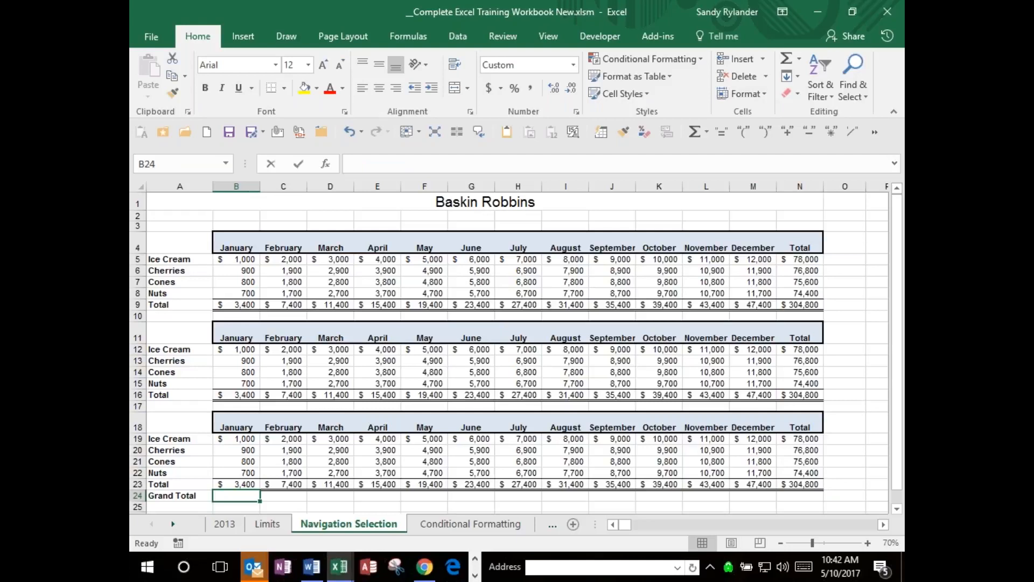
type("=")
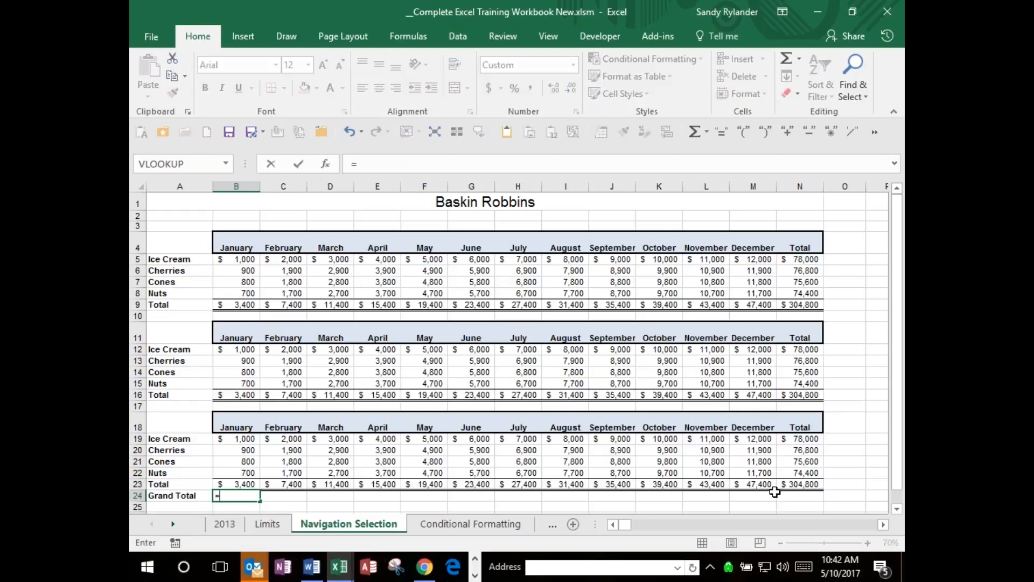
left_click(249, 484)
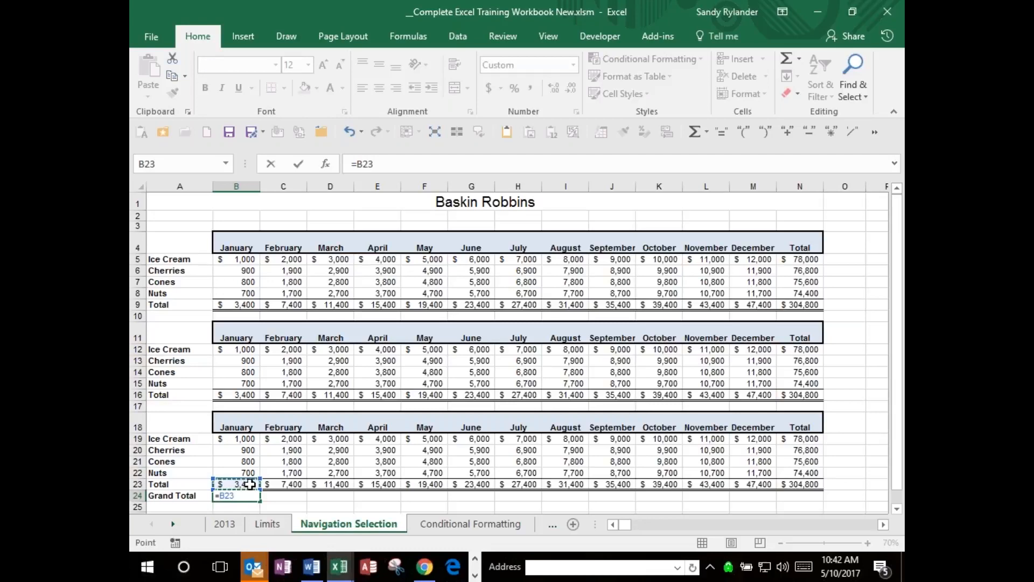
type("+")
left_click(234, 396)
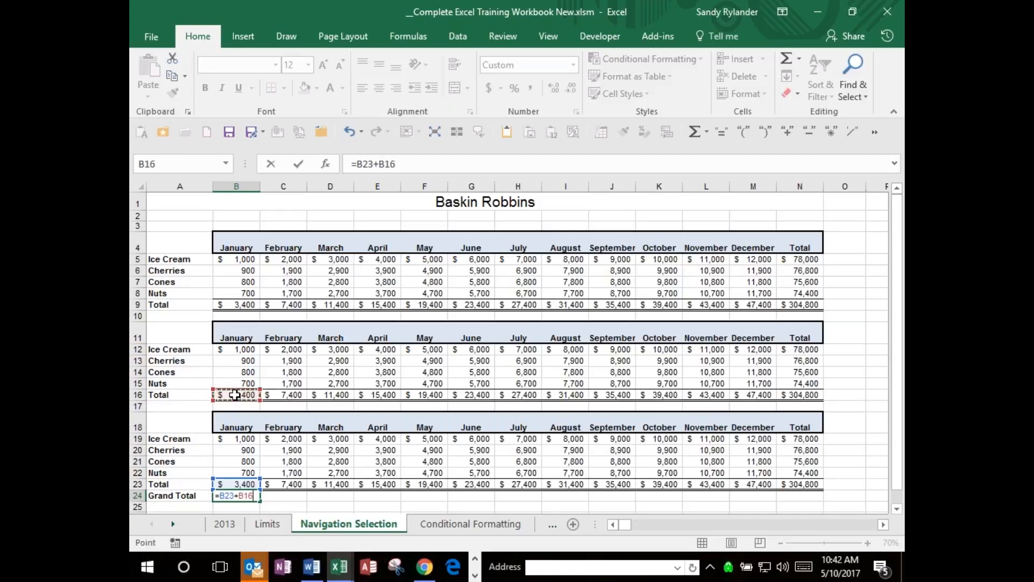
type("+")
left_click(248, 306)
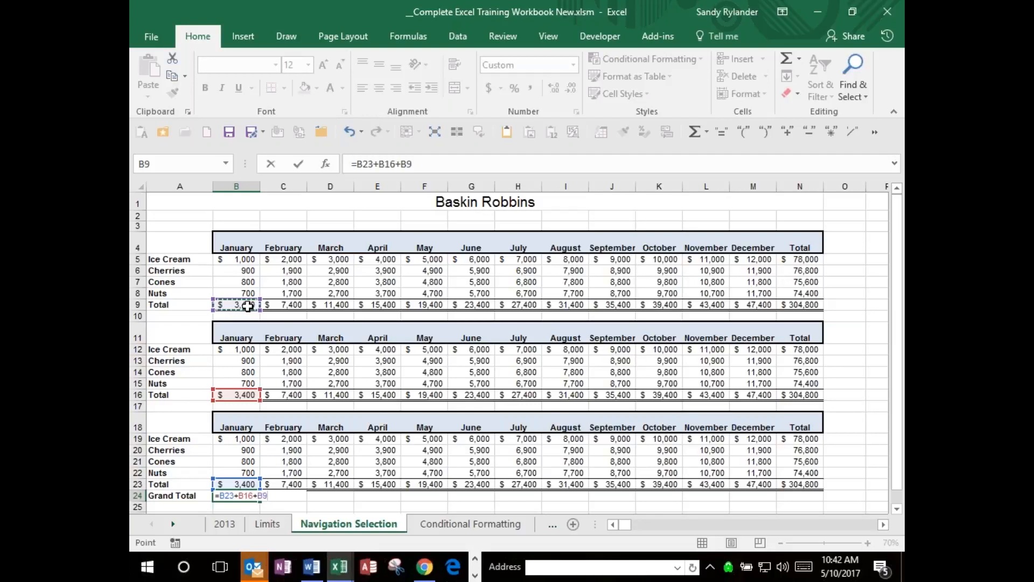
key("ctrl+Return")
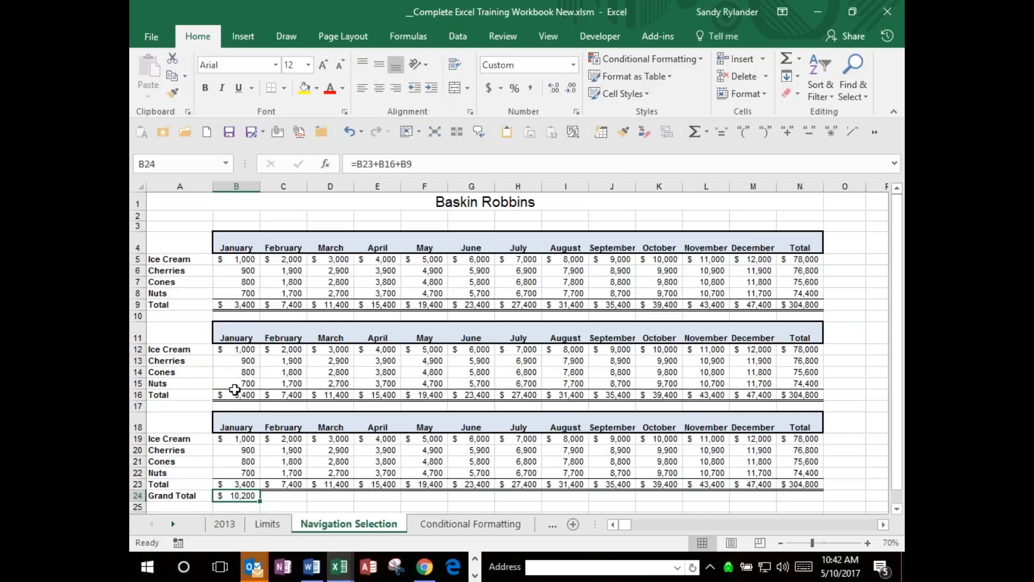
Enter =SUM(C23,C16,C9) in C24 for February's Grand Total, choosing SUM from the suggested functions.
key("Tab")
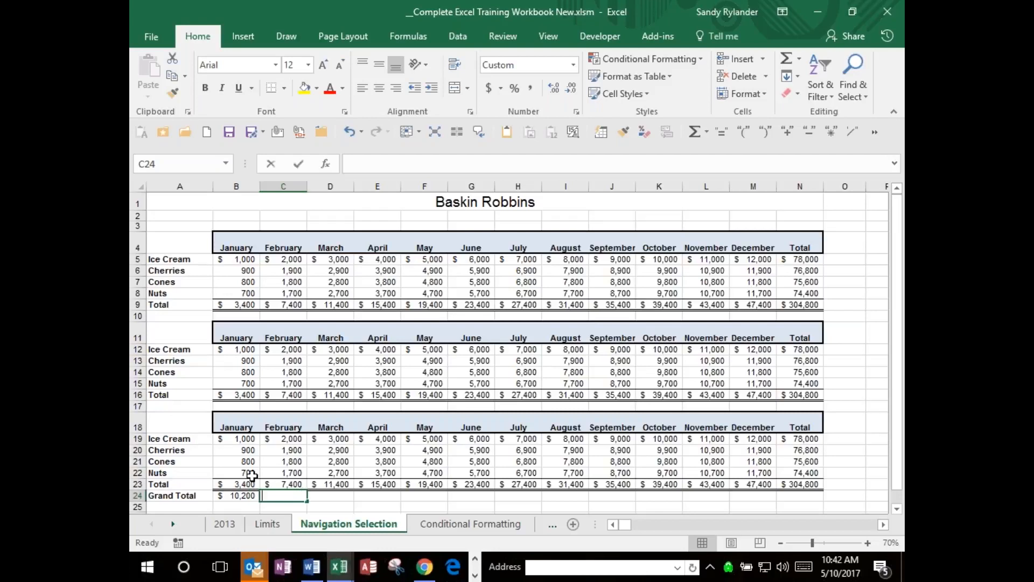
type("=sum")
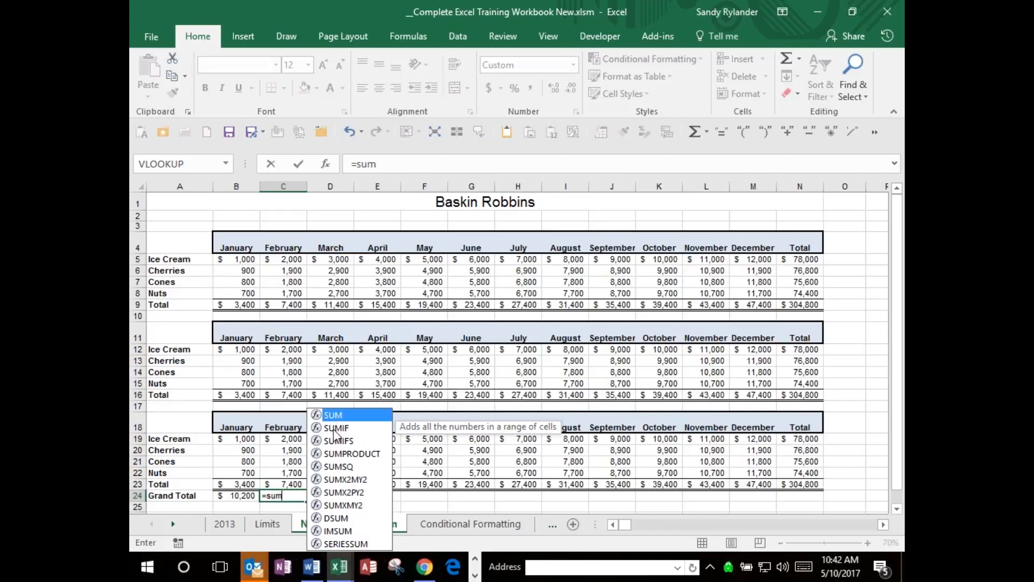
double_click(334, 418)
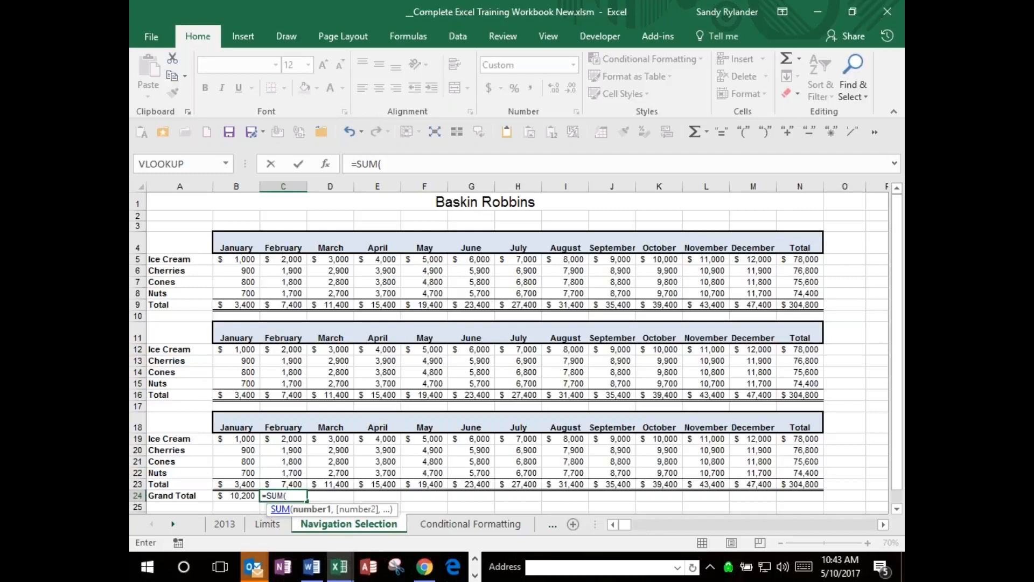
left_click(289, 483)
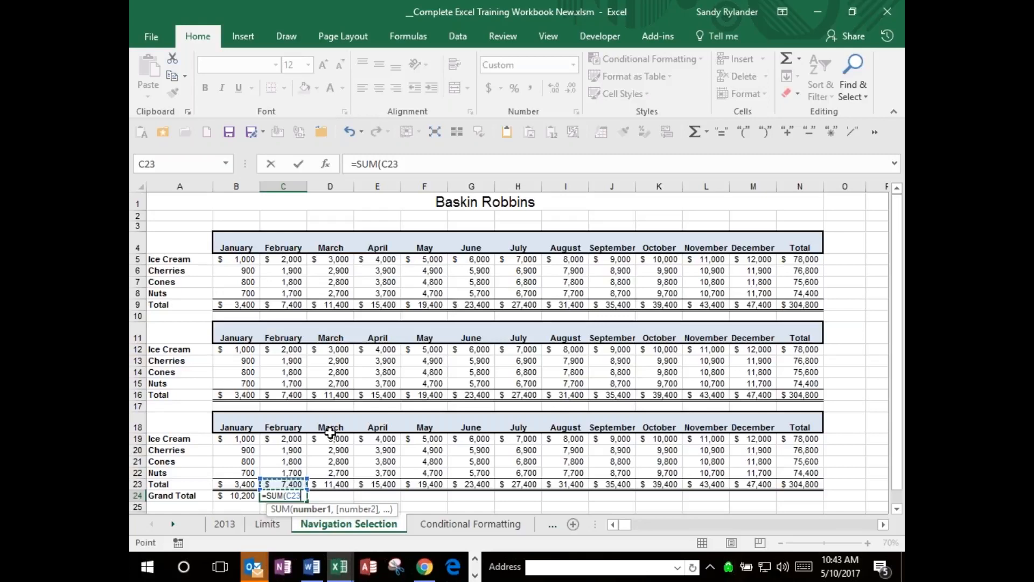
type(",")
left_click(297, 395)
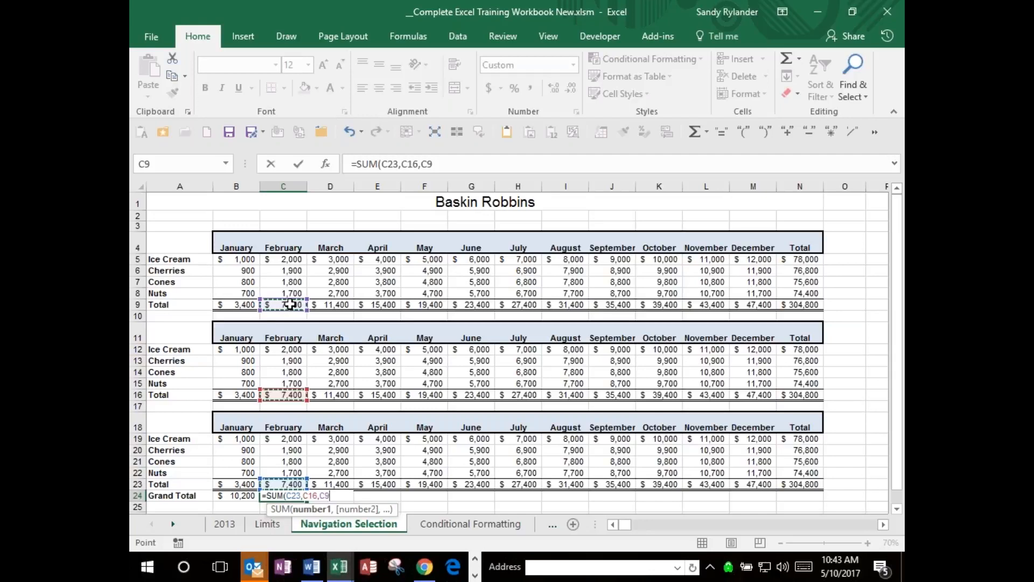
key("ctrl+Return")
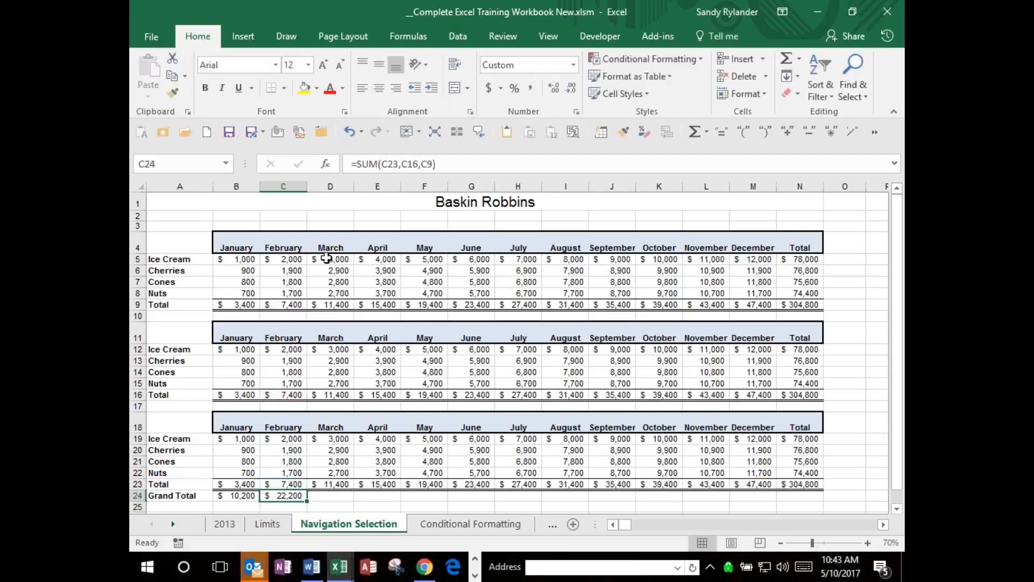
Enter =SUM(D23,D16,D9) in D24 for March's Grand Total, adding the three monthly totals as a non-adjacent selection.
key("Right")
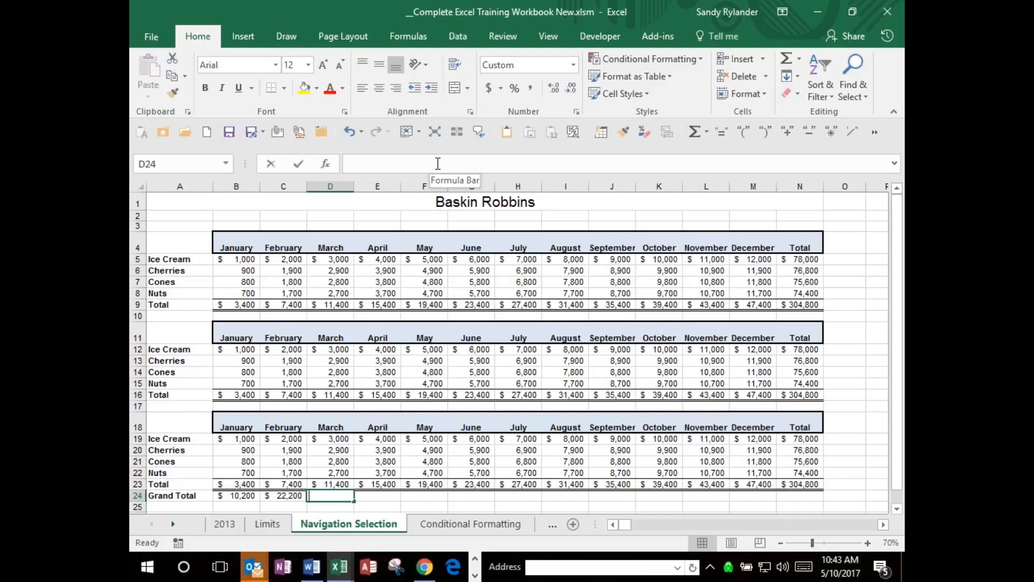
type("=s")
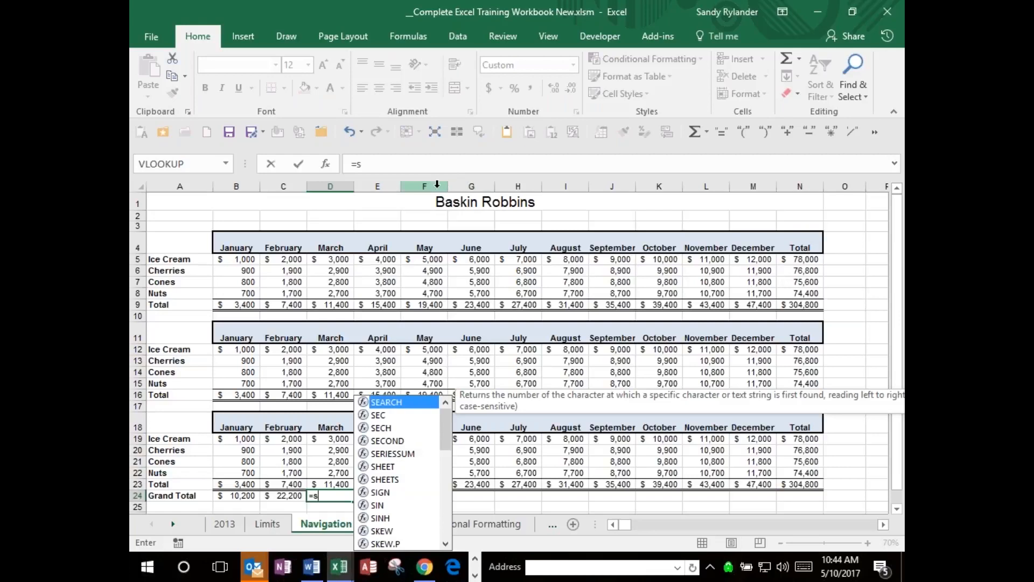
type("u")
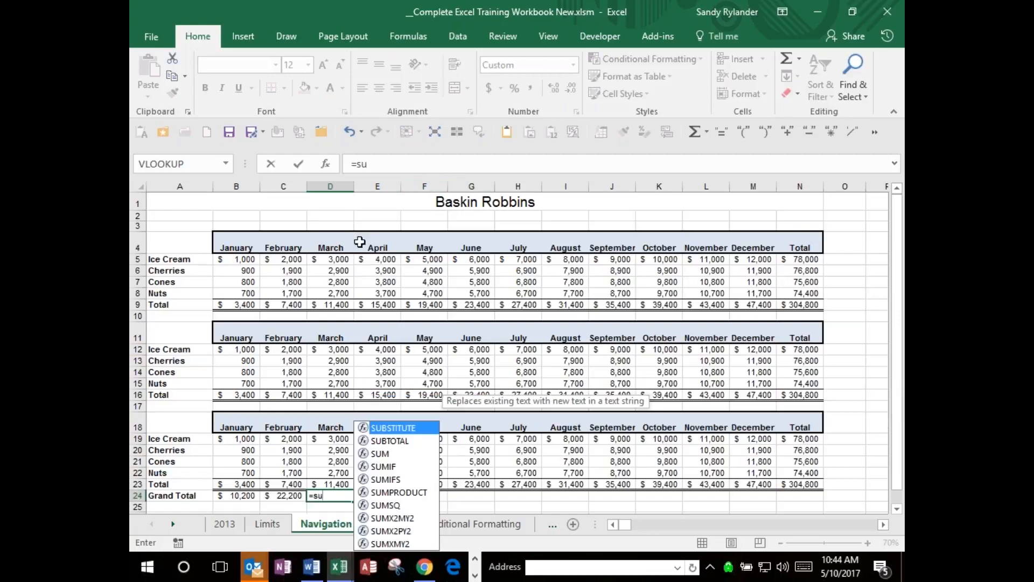
double_click(385, 455)
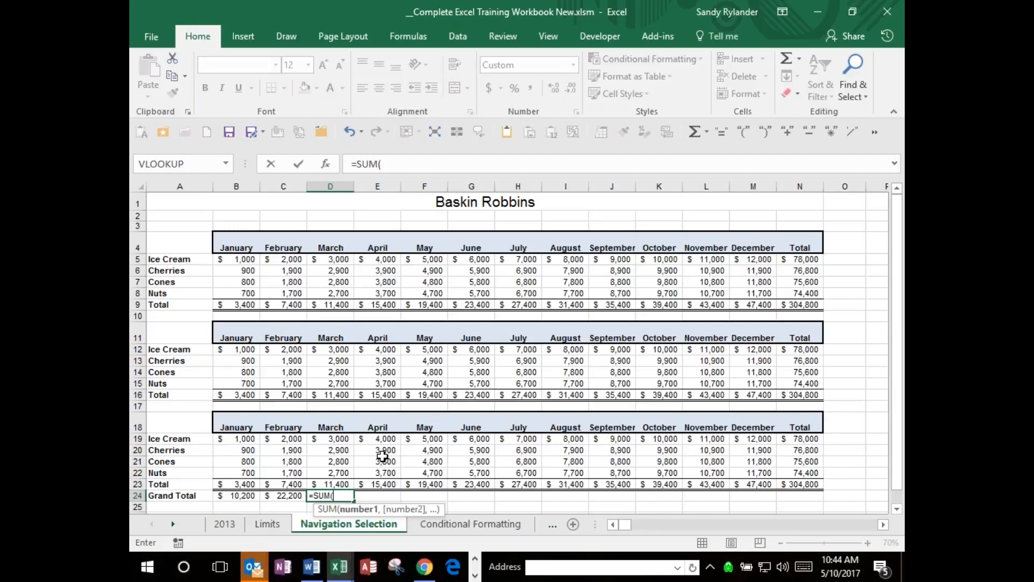
left_click(344, 483)
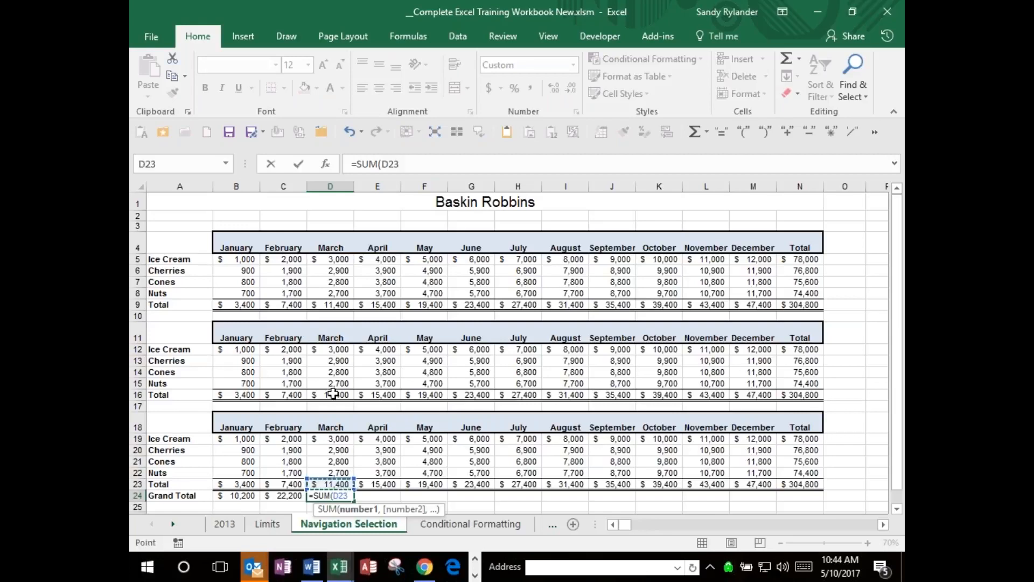
left_click(333, 393, "ctrl")
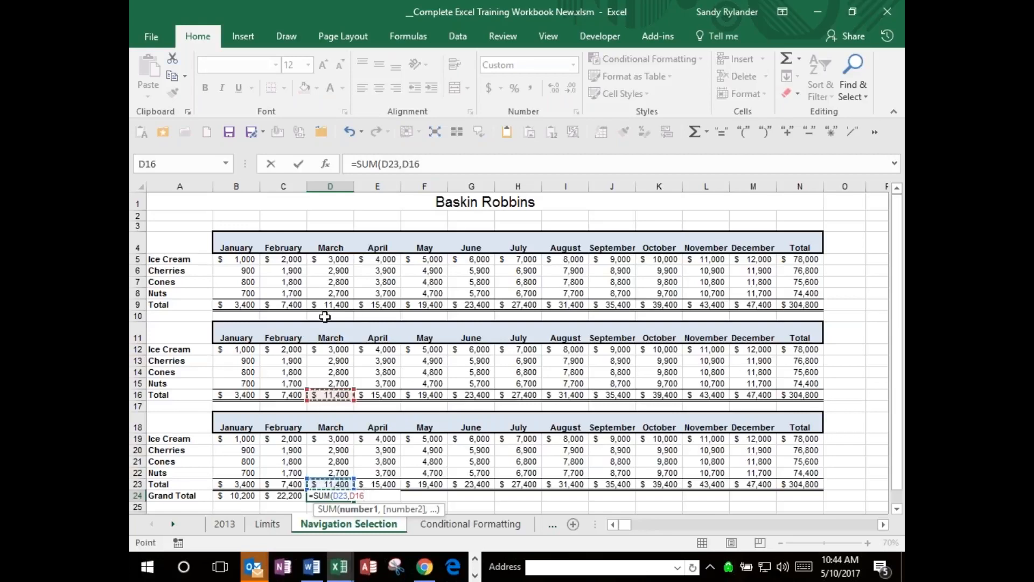
left_click(327, 306, "ctrl")
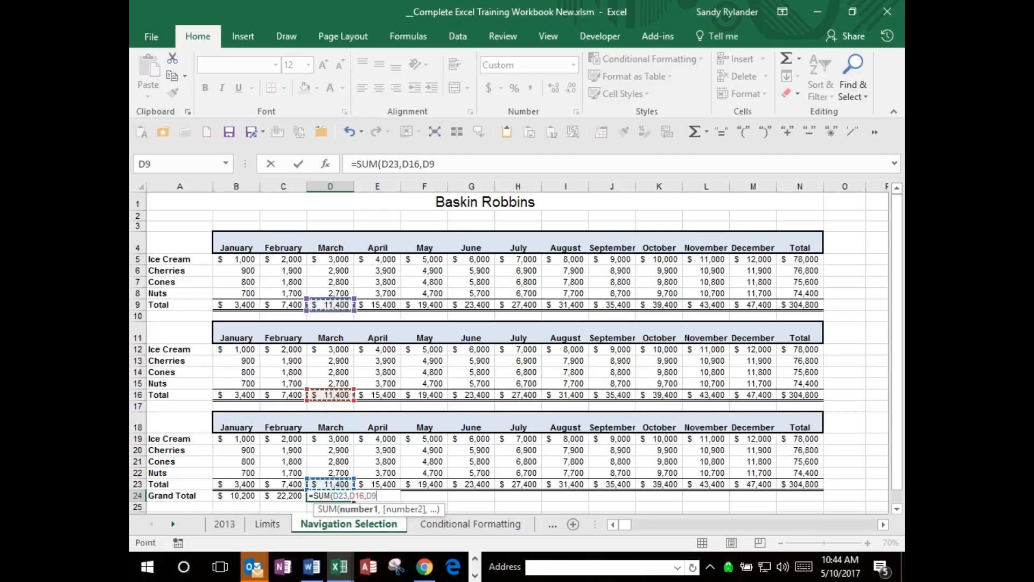
key("Return")
key("Up")
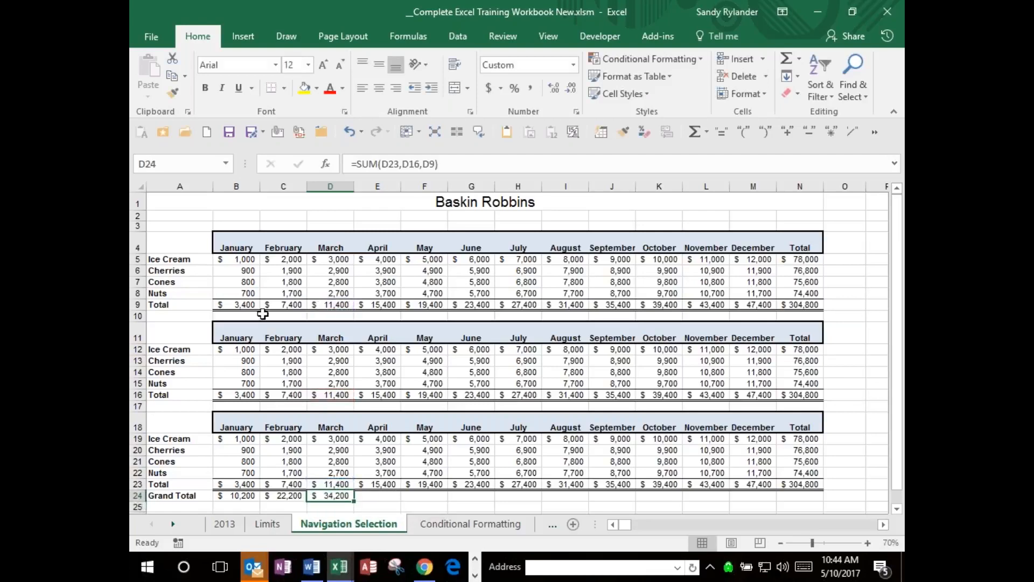
Clear the January to March Grand Total formulas in B24 through D24.
left_click(224, 495)
left_click_drag(225, 494, 335, 494)
key("Delete")
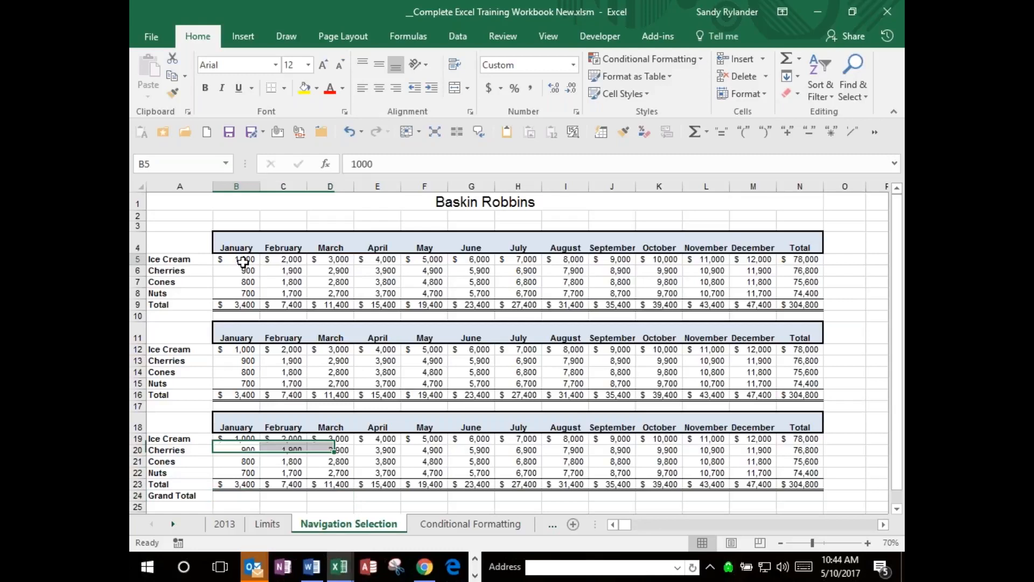
Select B5:M24 across all three stacked tables and apply AutoSum to fill the Grand Total row.
left_click(243, 263)
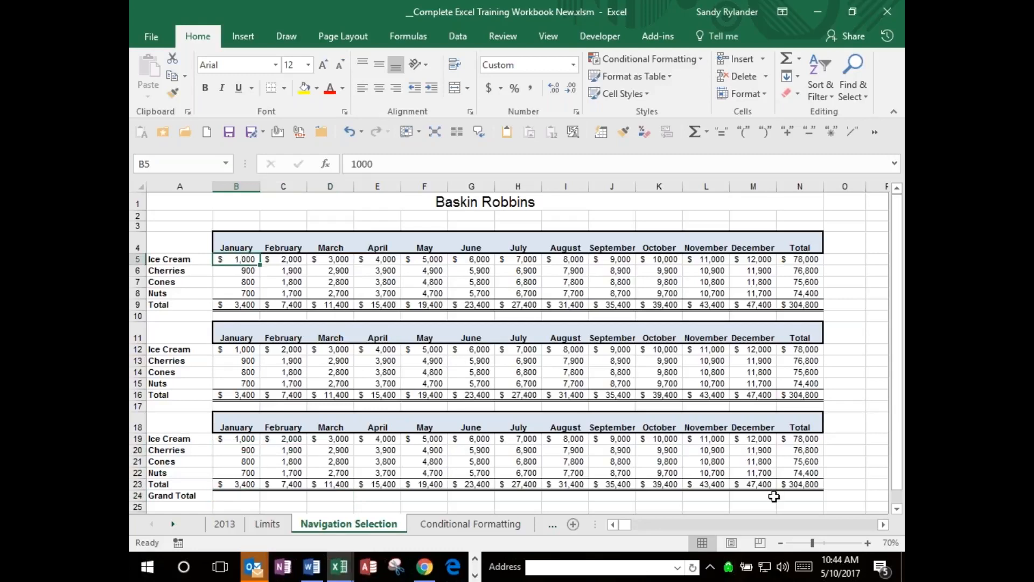
left_click(760, 499, "shift")
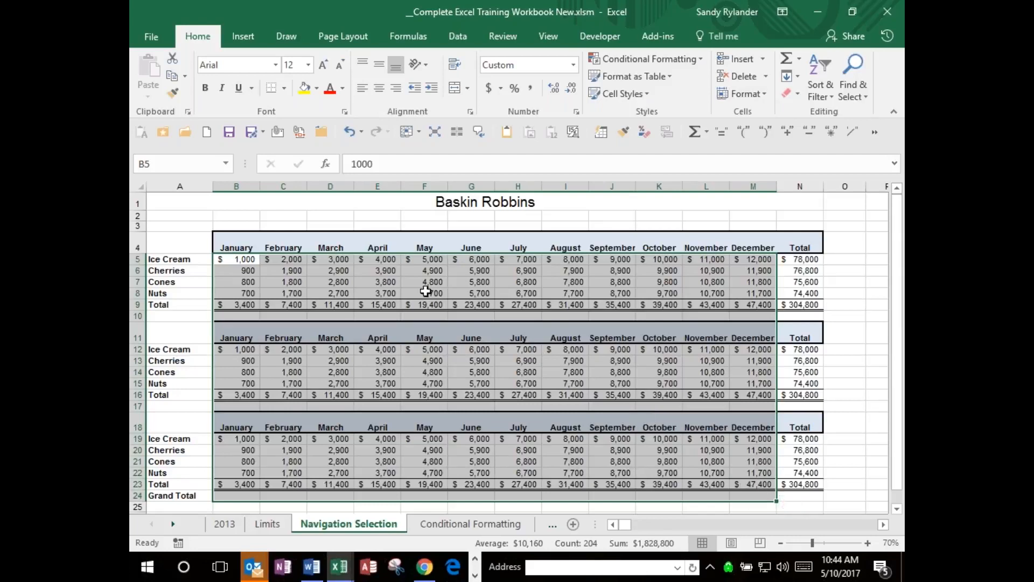
left_click(241, 261)
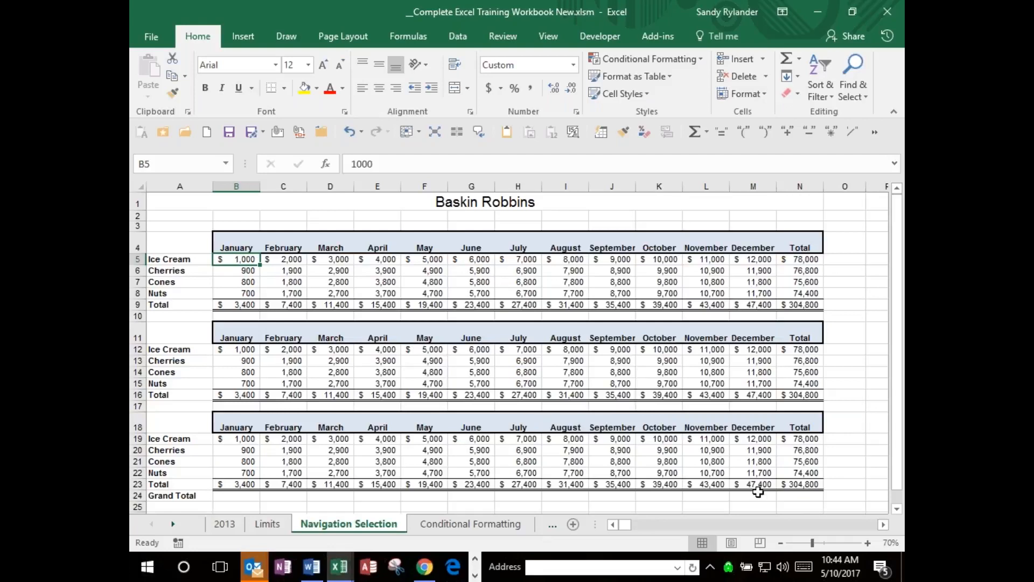
left_click(760, 497, "ctrl")
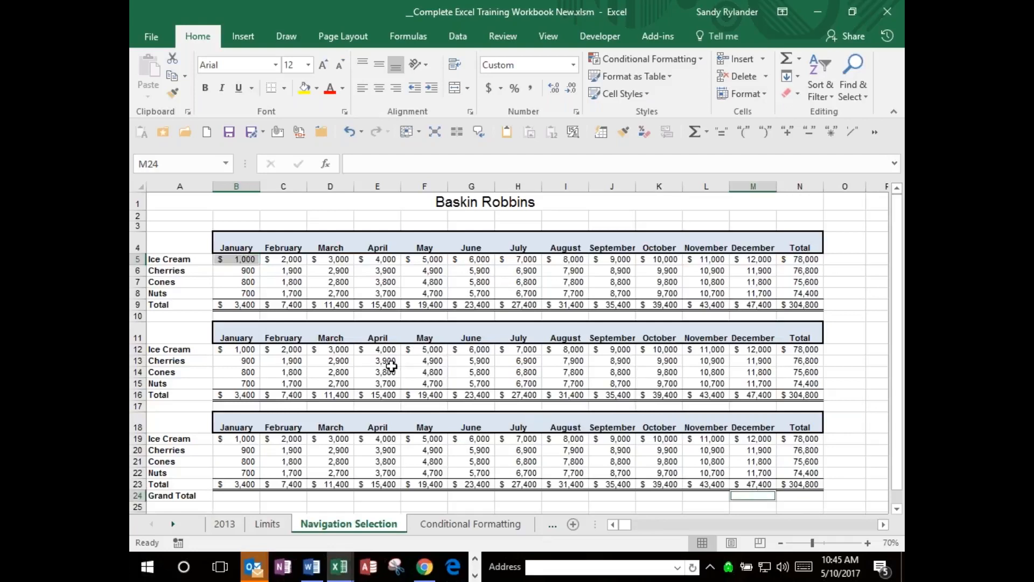
left_click(245, 265)
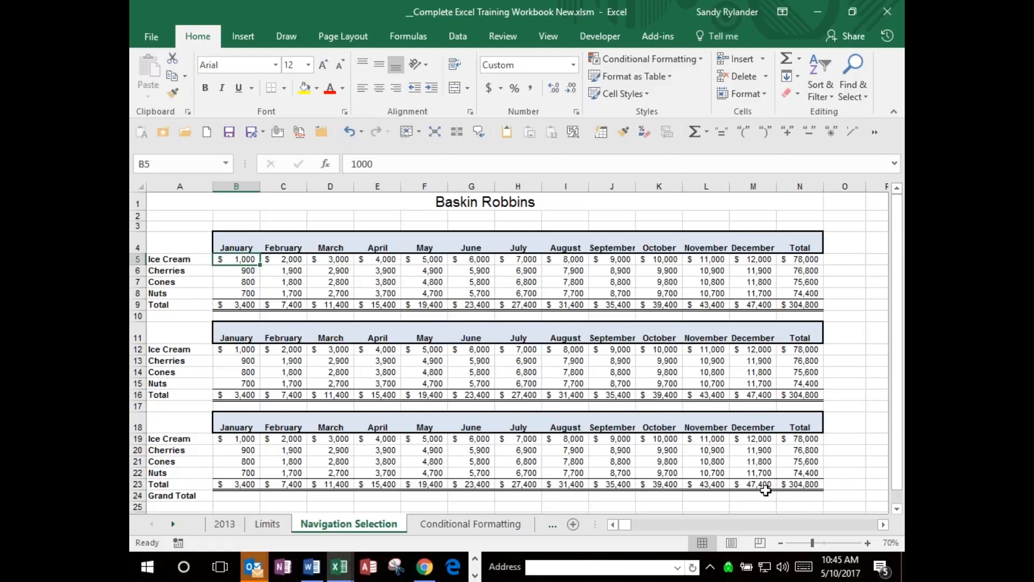
left_click(759, 496, "shift")
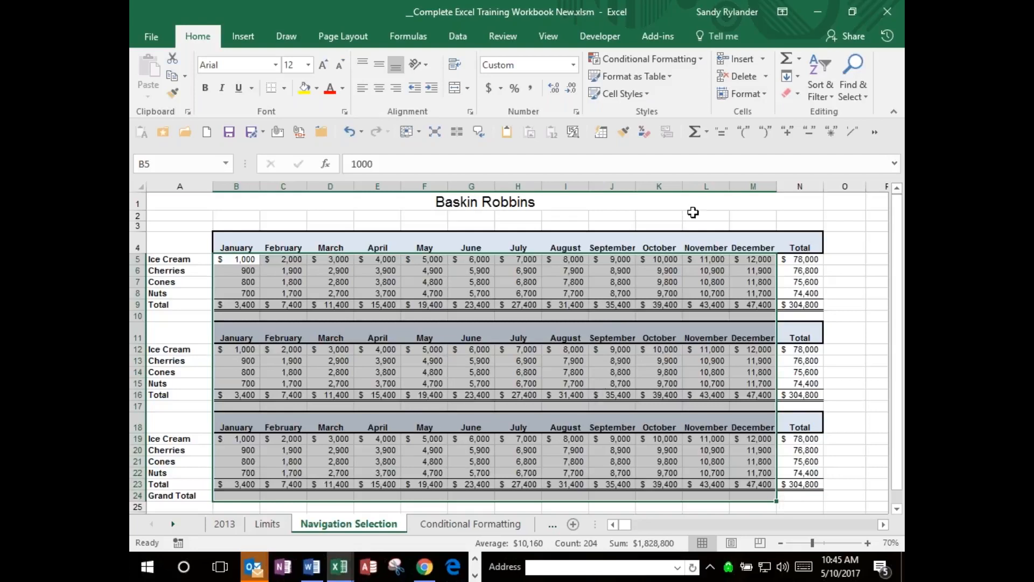
left_click(785, 59)
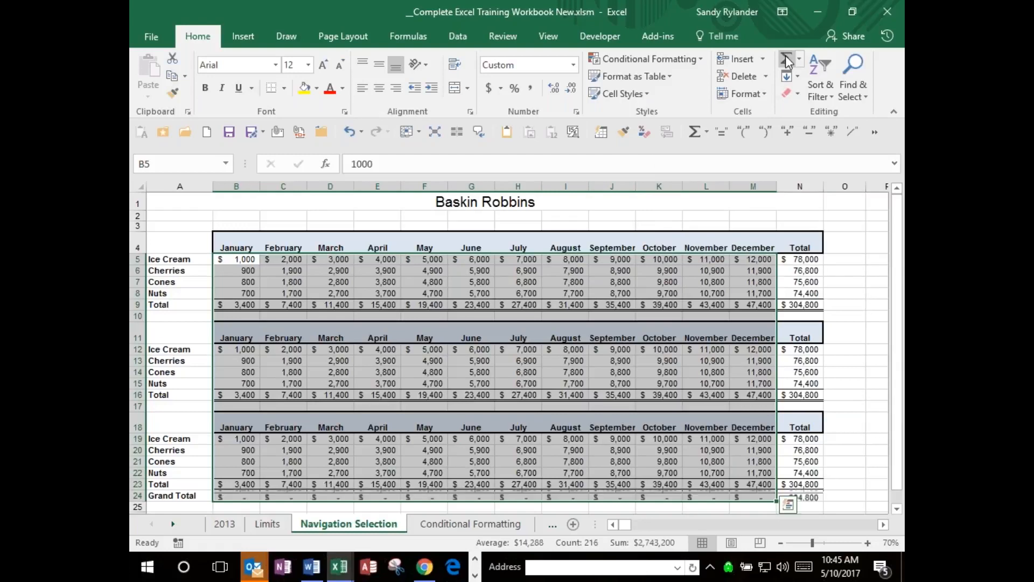
Examine which cells the January Grand Total formula in B24 refers to.
left_click(245, 495)
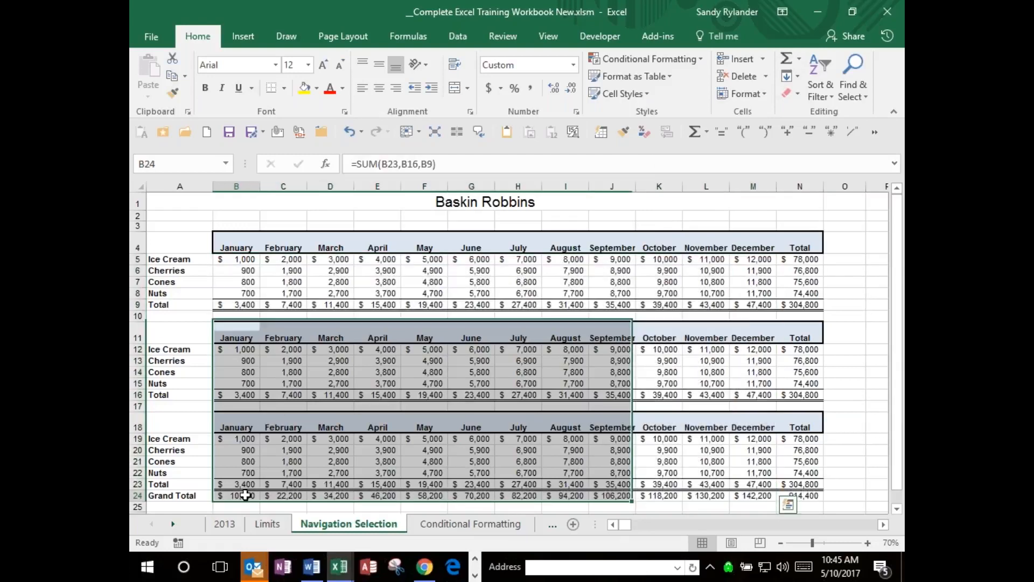
double_click(245, 495)
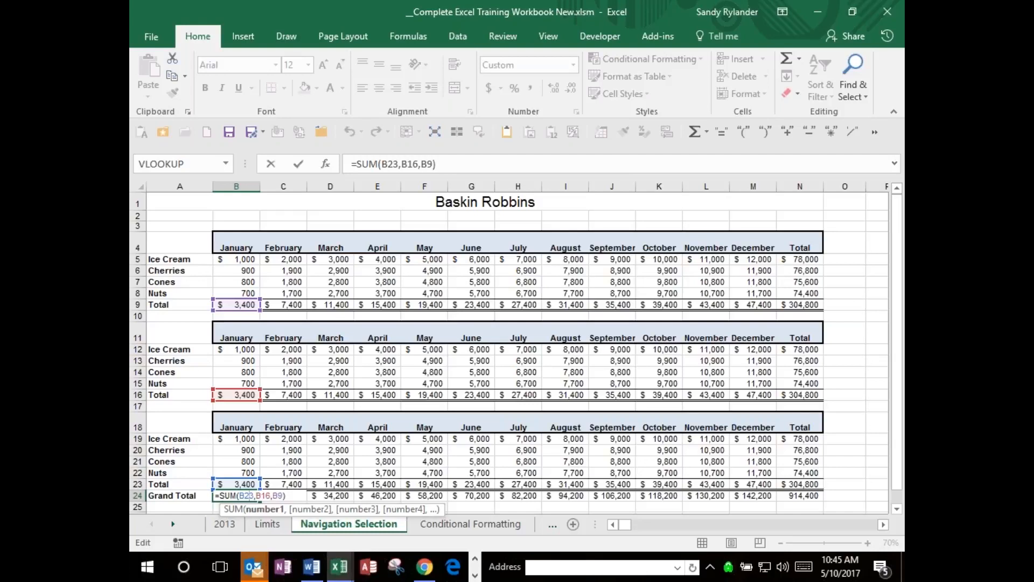
key("ctrl+Return")
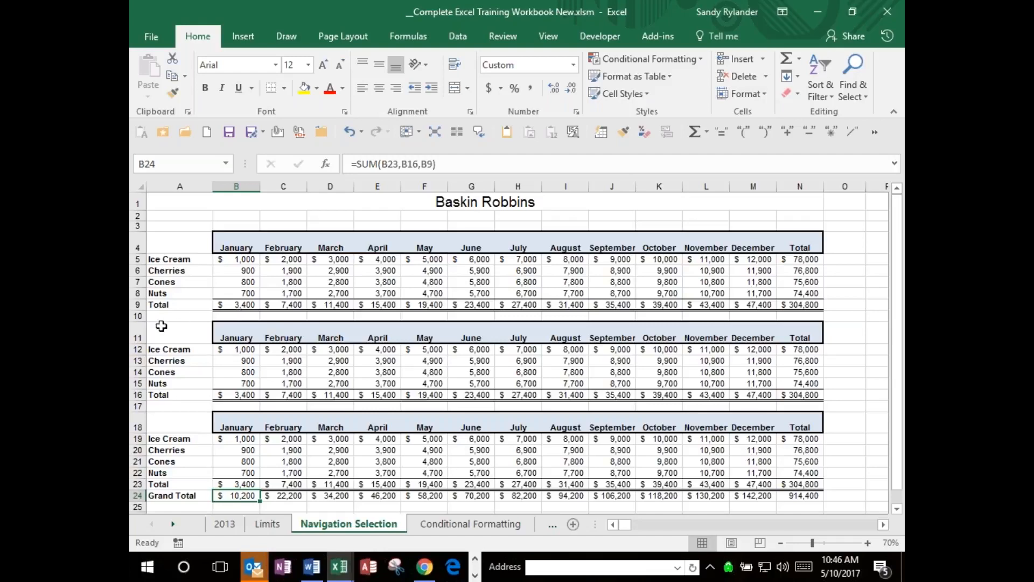
Delete rows 11 through 24 containing the lower two tables and the Grand Total row, and select B9.
left_click(139, 337)
left_click_drag(153, 350, 159, 496)
right_click(262, 404)
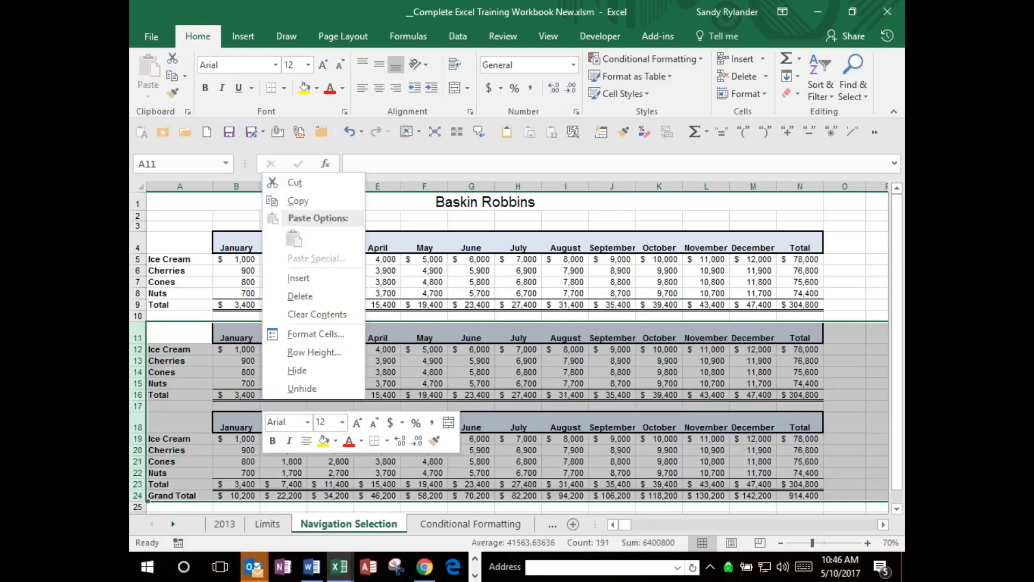
left_click(300, 296)
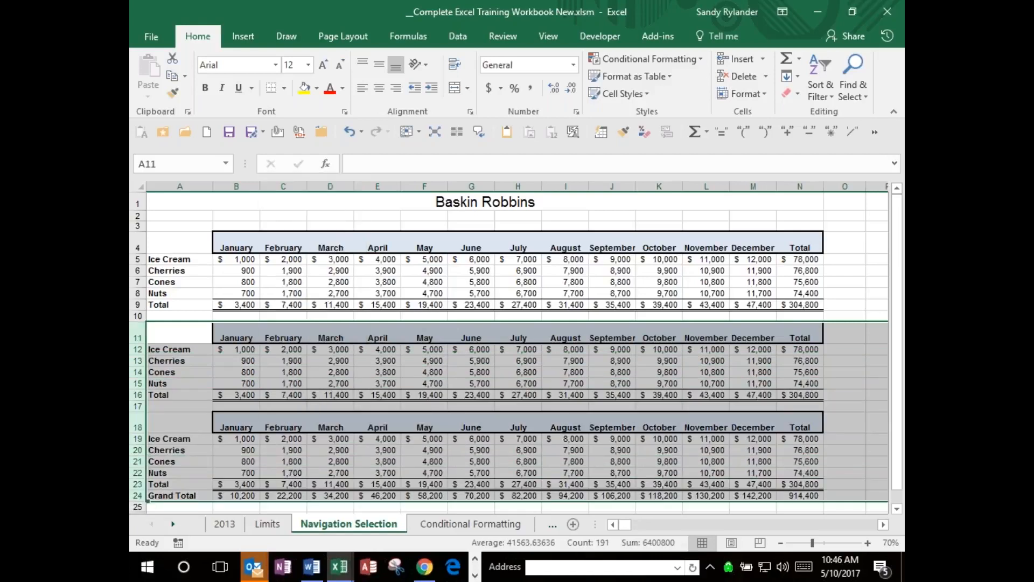
left_click(232, 317)
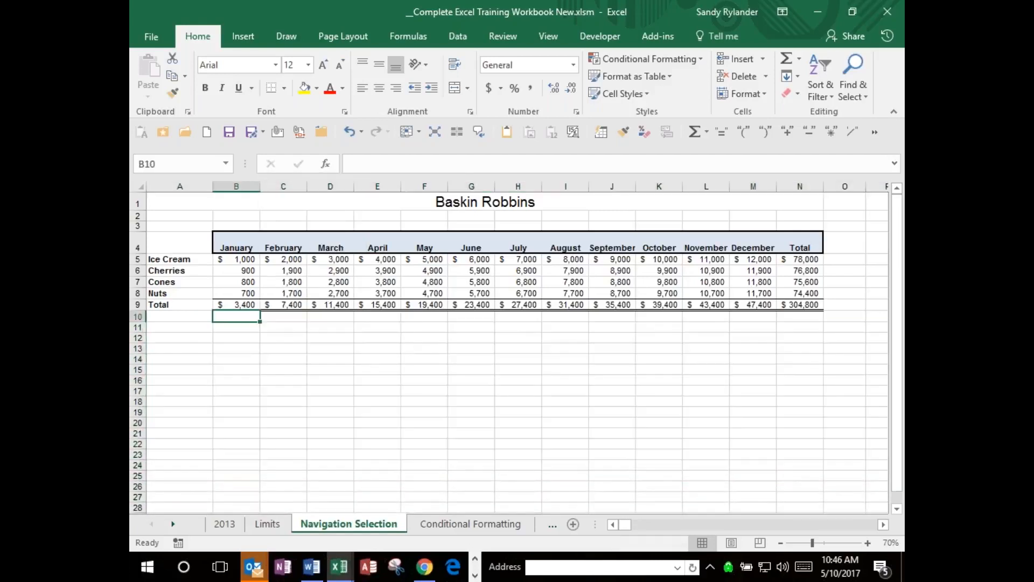
left_click(235, 304)
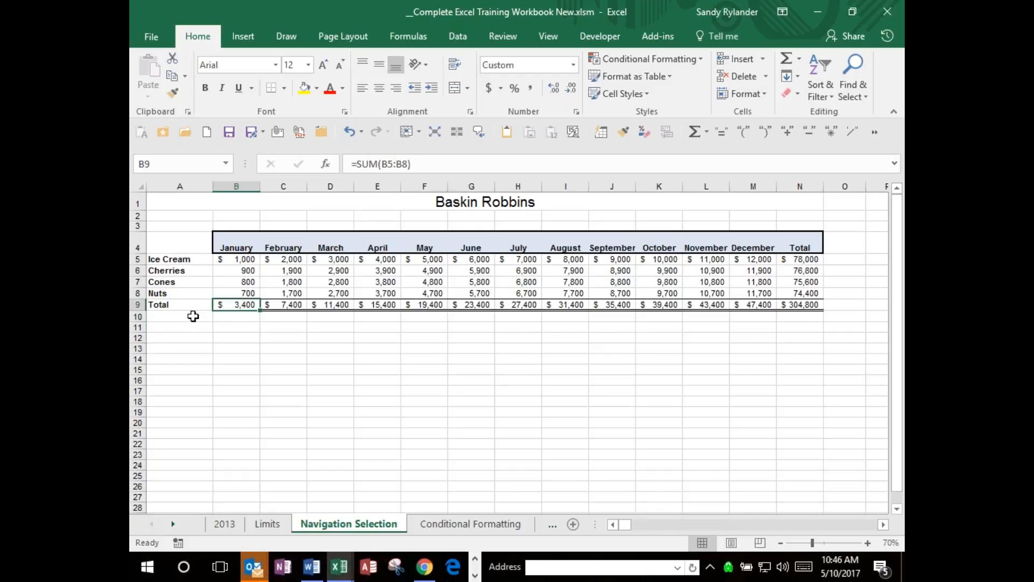
Label A10 "Average" and calculate the average of B5:B8 for January in B10.
left_click(192, 316)
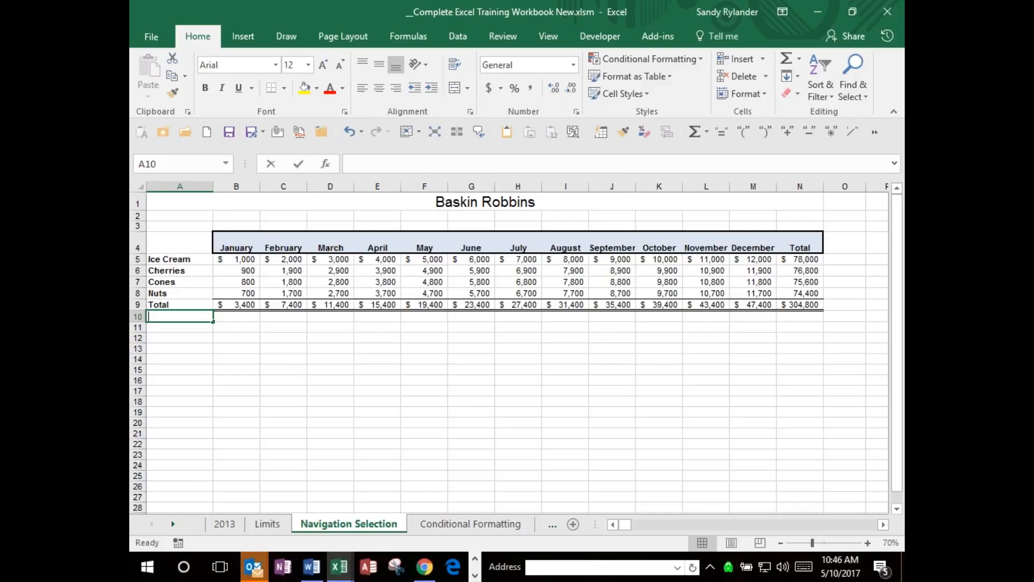
type("Average")
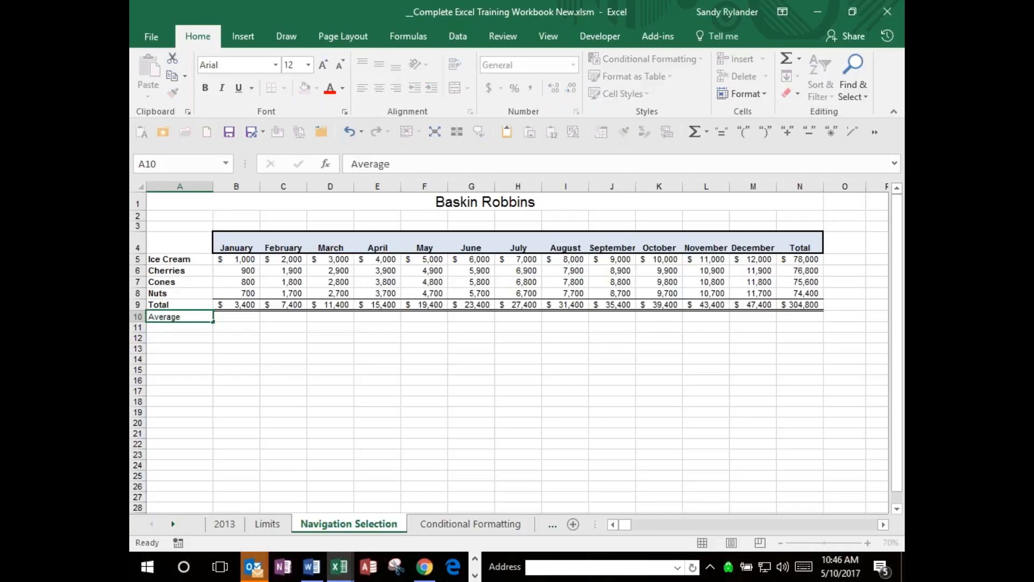
key("Tab")
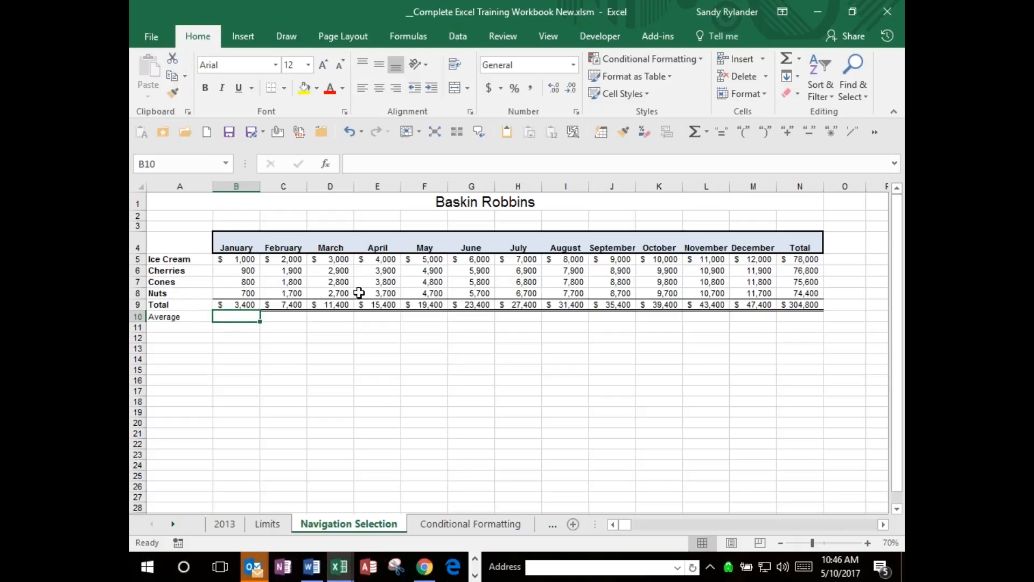
left_click(800, 60)
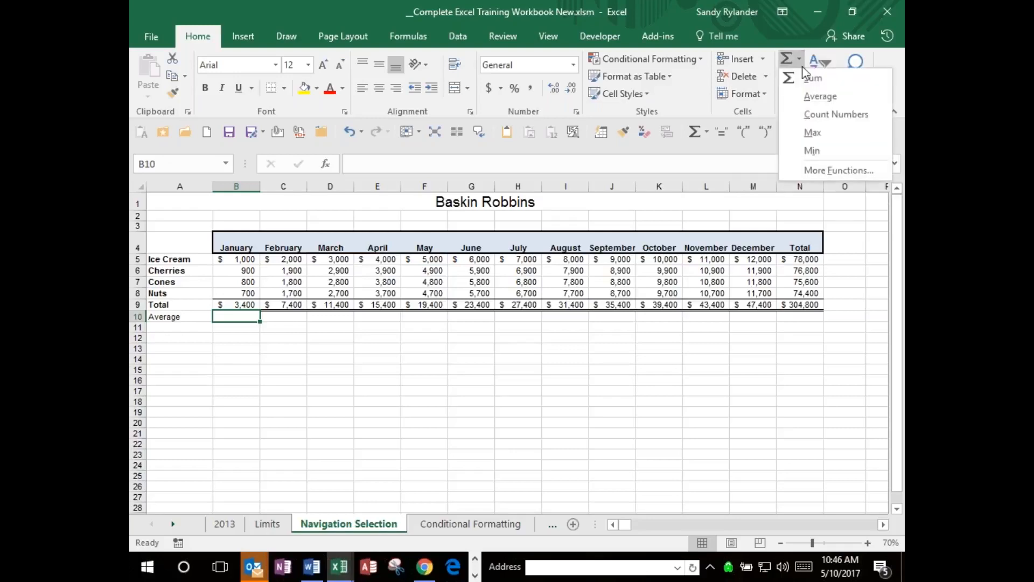
left_click(811, 97)
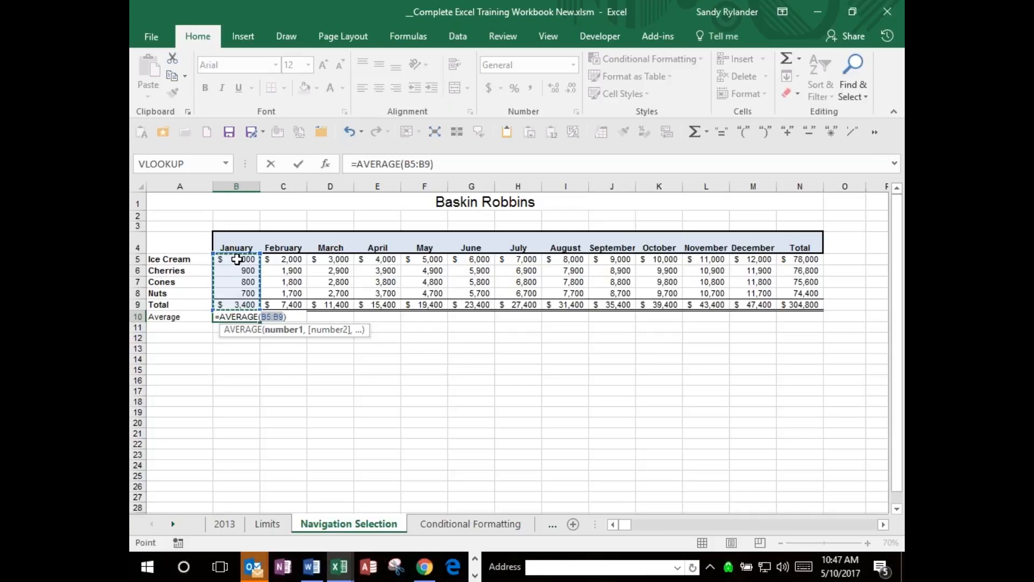
left_click(237, 260)
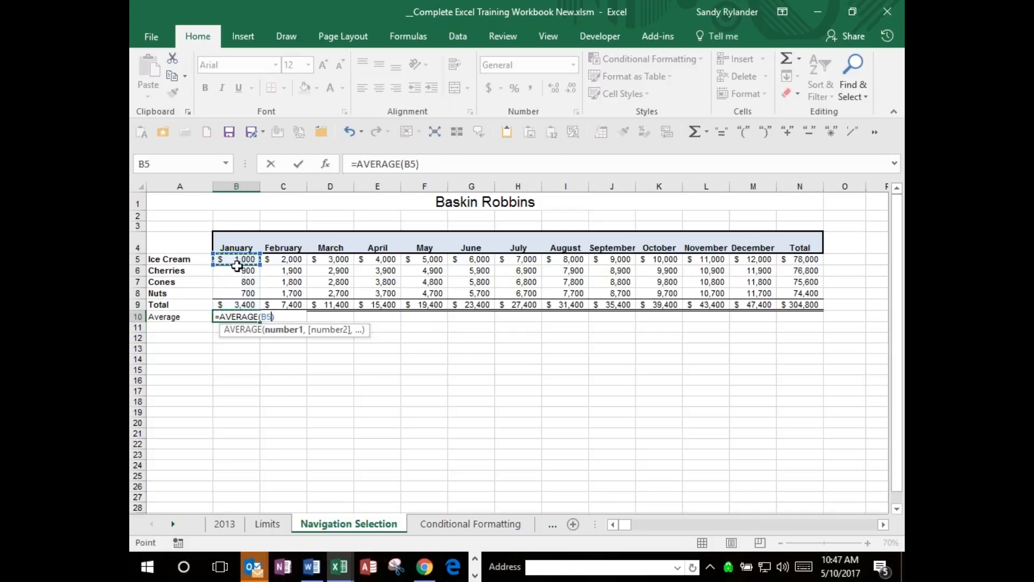
left_click_drag(237, 266, 237, 292)
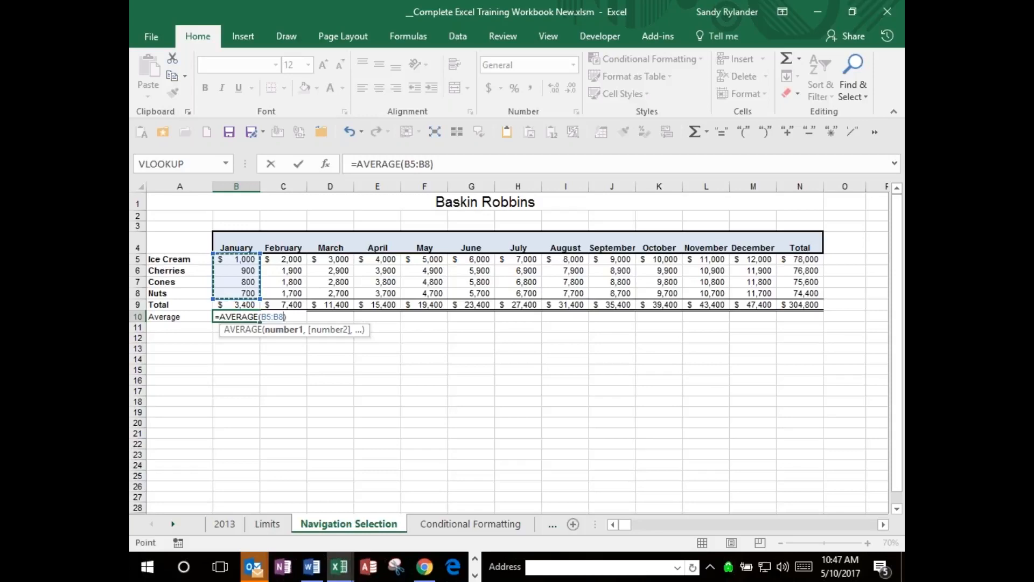
key("Return")
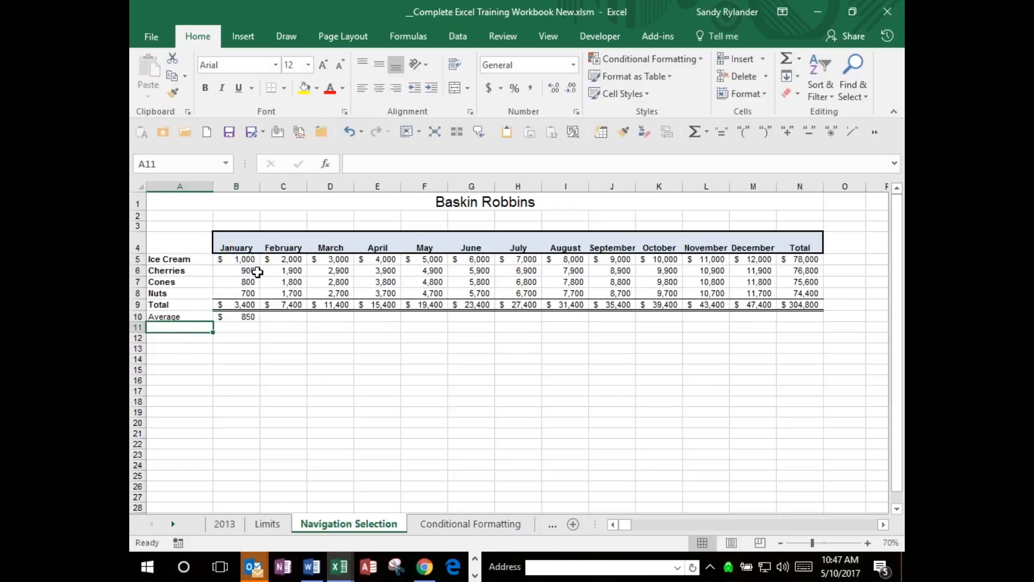
left_click(245, 316)
mouse_move(260, 322)
left_mouse_down()
mouse_move(490, 319)
mouse_move(426, 310)
mouse_move(262, 320)
left_mouse_up()
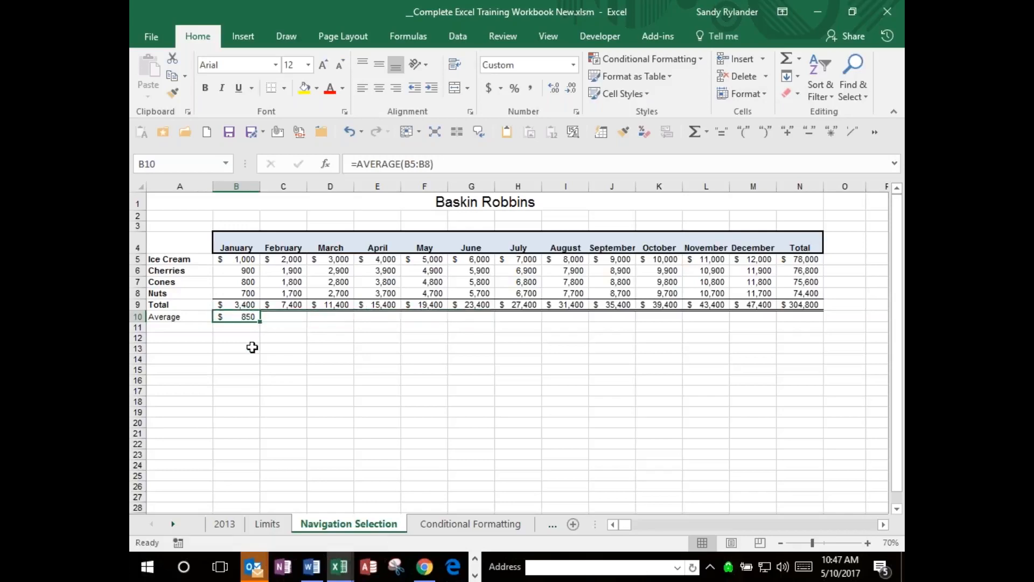
Label A11 "Maximum" and use MAX in B11 to find the highest January item value in rows 5 to 8.
left_click(186, 324)
type("Ma")
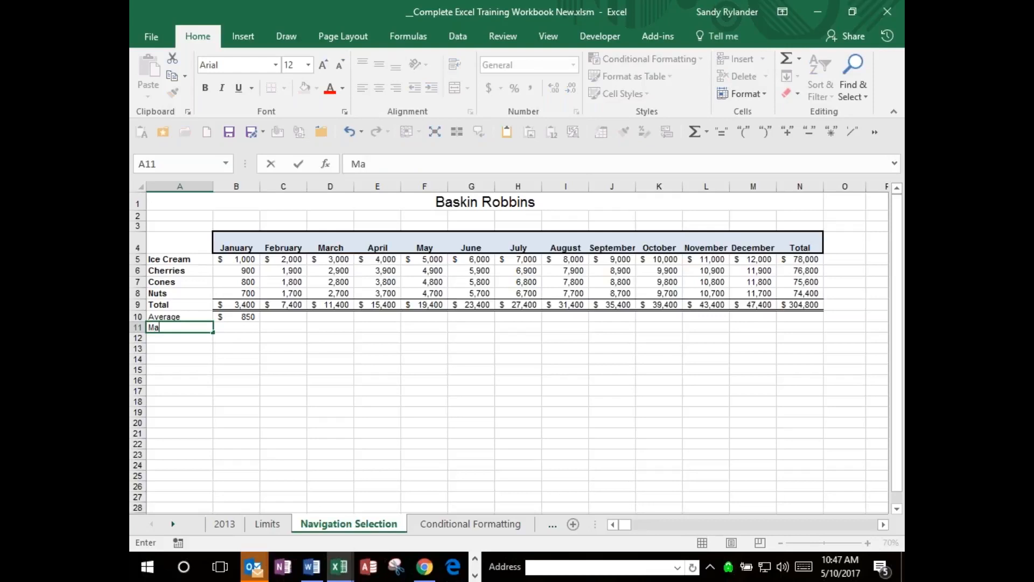
type("ximum")
key("Tab")
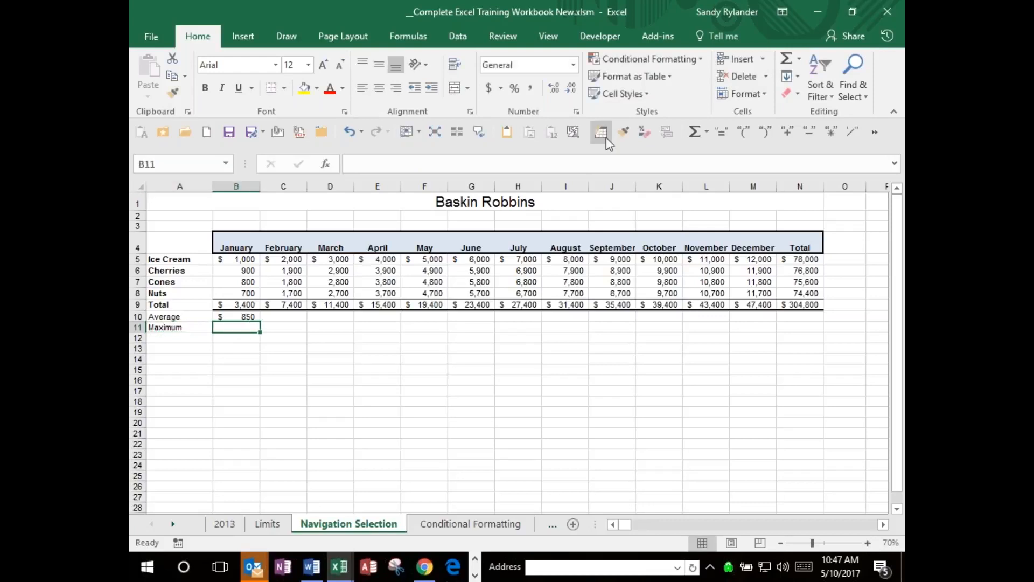
left_click(799, 59)
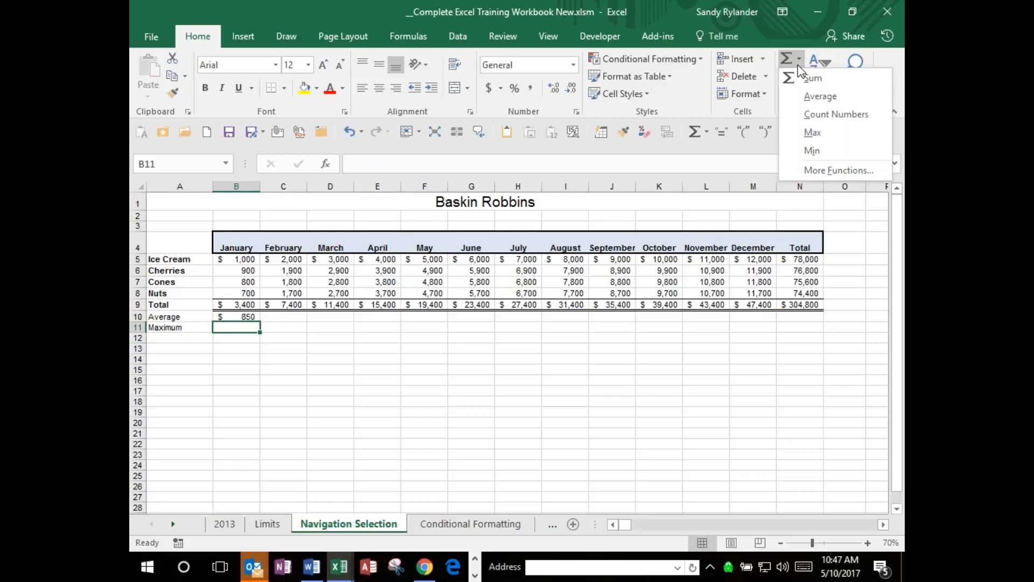
left_click(814, 132)
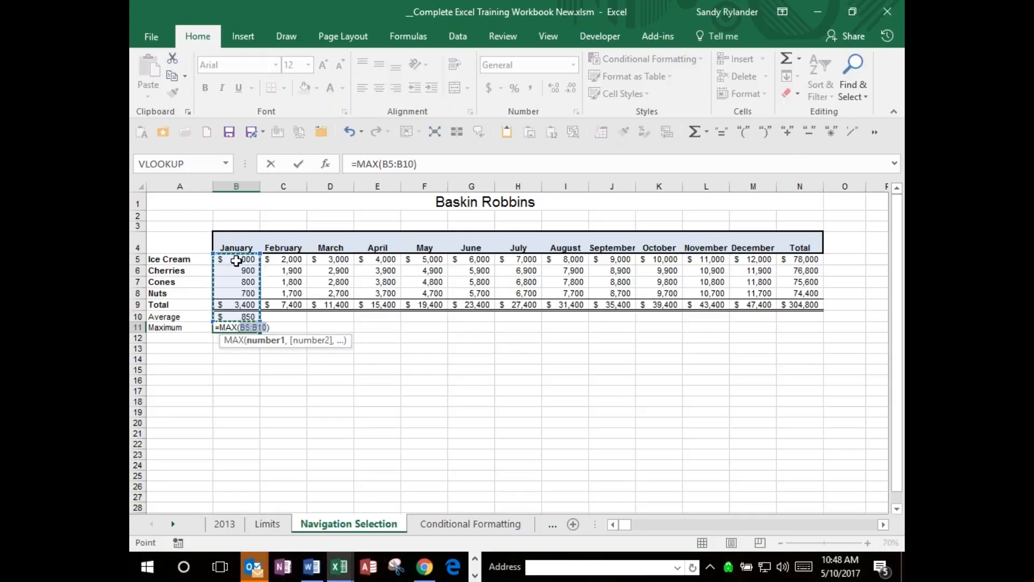
left_click_drag(235, 266, 247, 300)
key("Return")
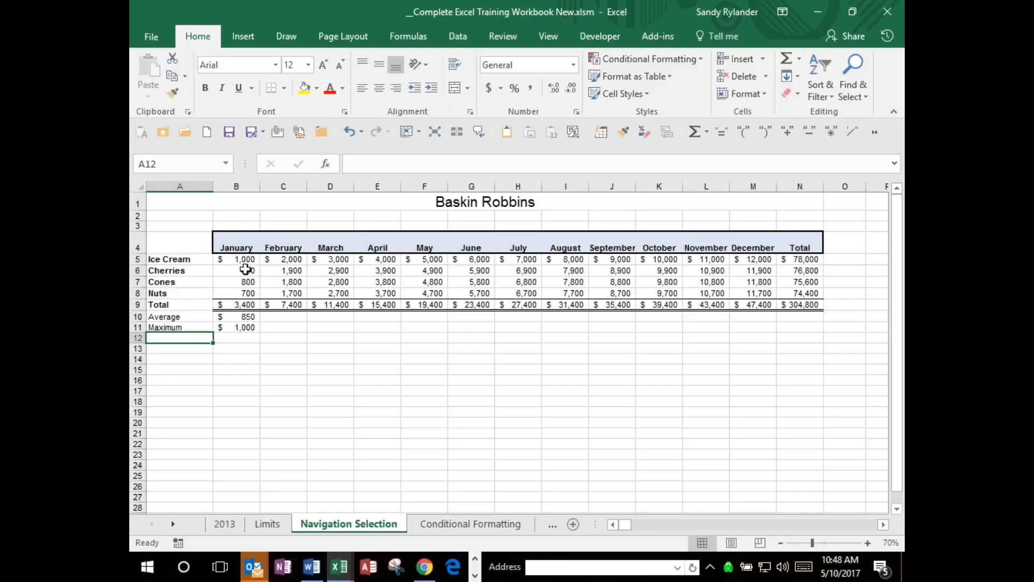
Enter the label "Minimum" in A12 and select the January cell B12 beside it.
type("Minim")
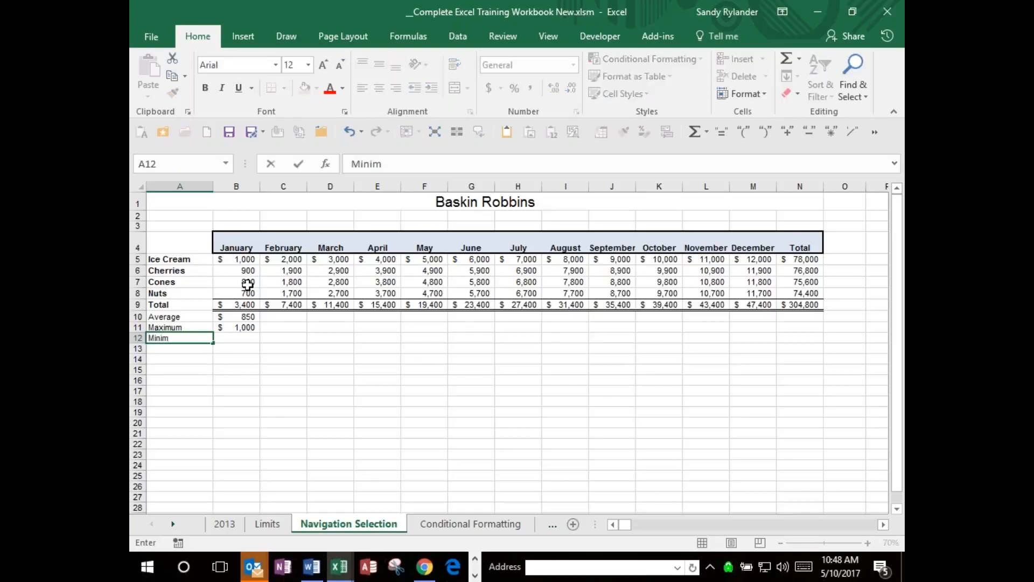
type("um")
key("Return")
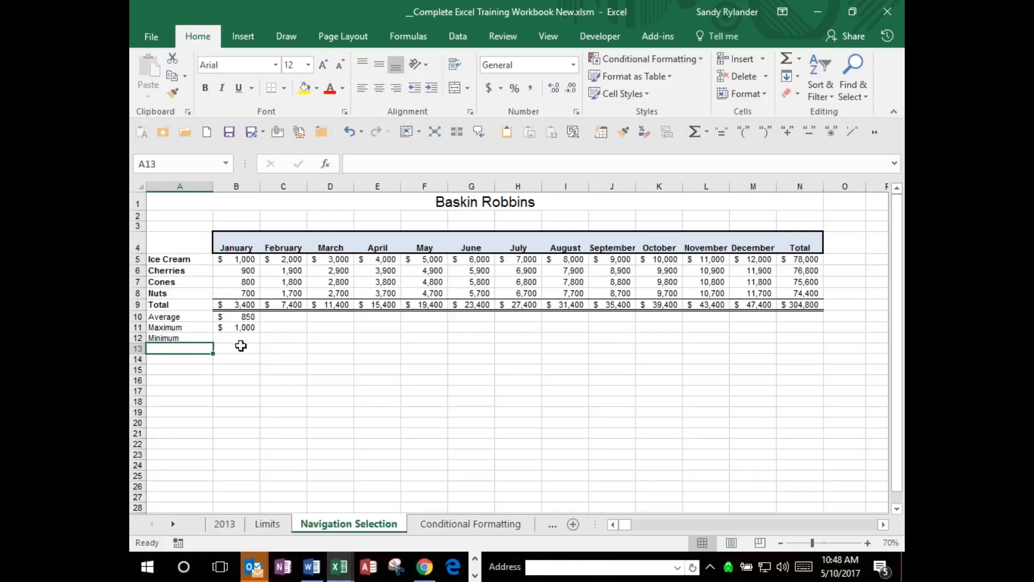
left_click(241, 335)
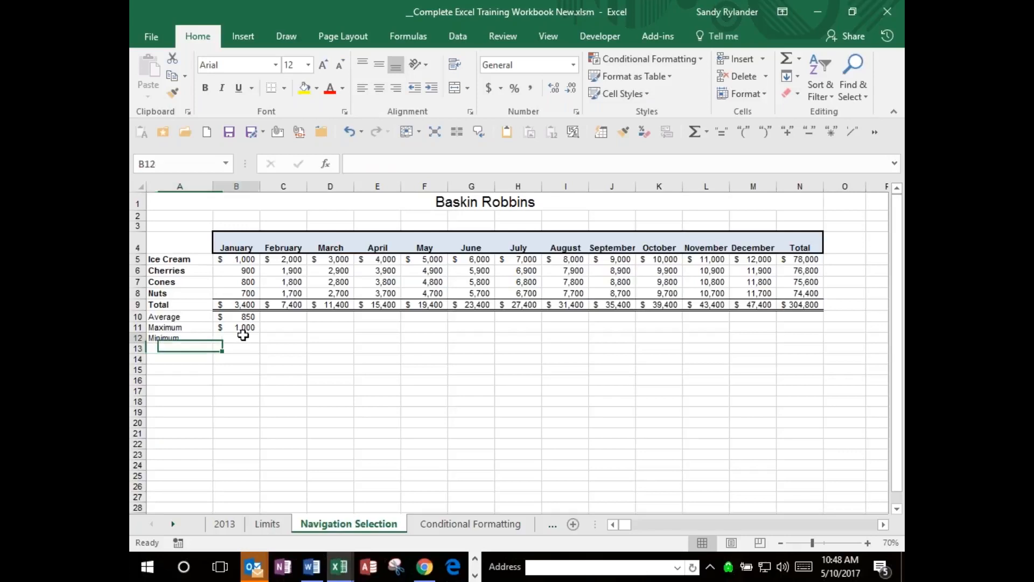
Calculate the January item minimum in B12 with MIN and fill the formulas in B10:B12 across through December.
left_click(803, 63)
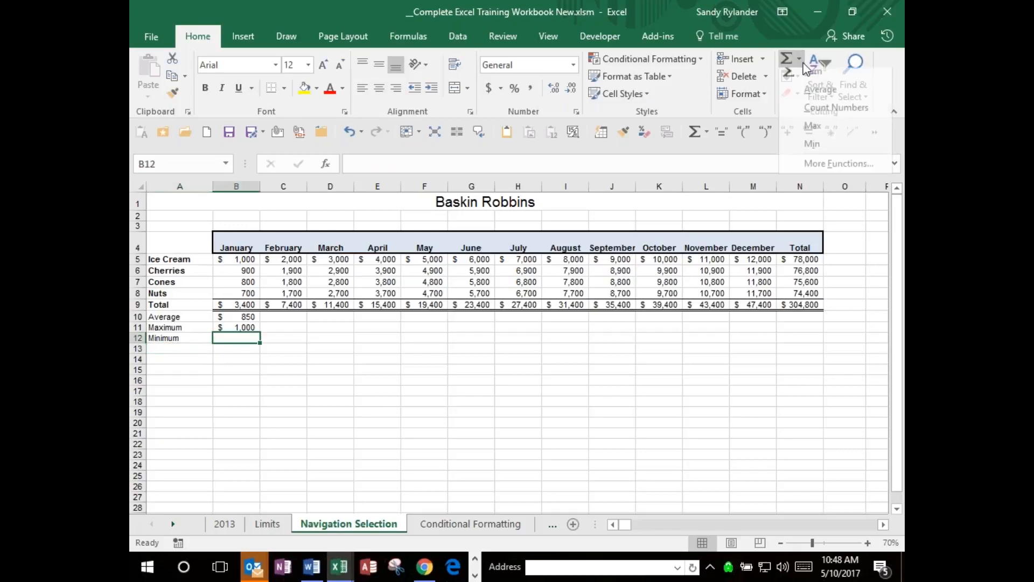
left_click(805, 148)
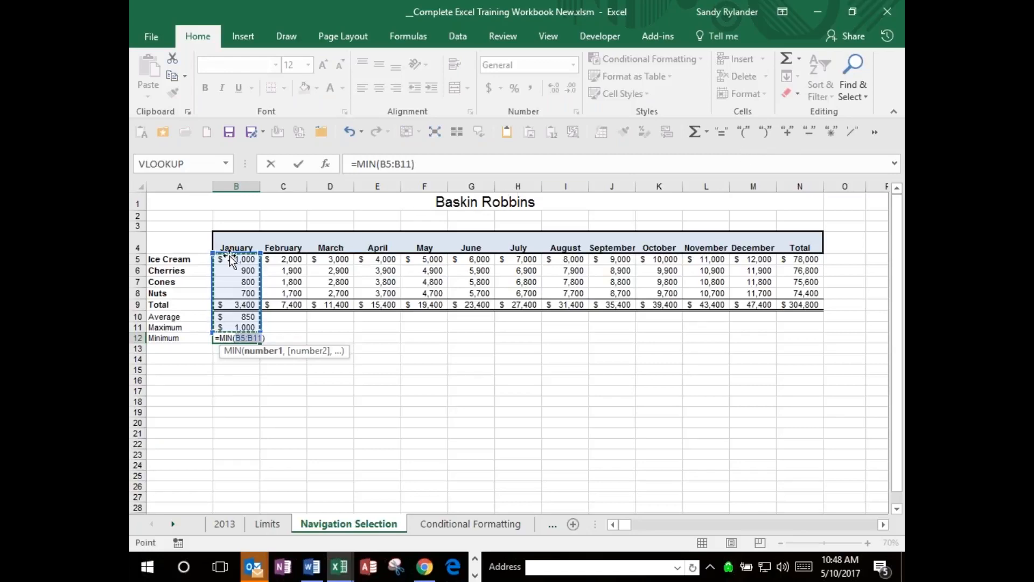
left_click_drag(237, 259, 768, 339)
key("Return")
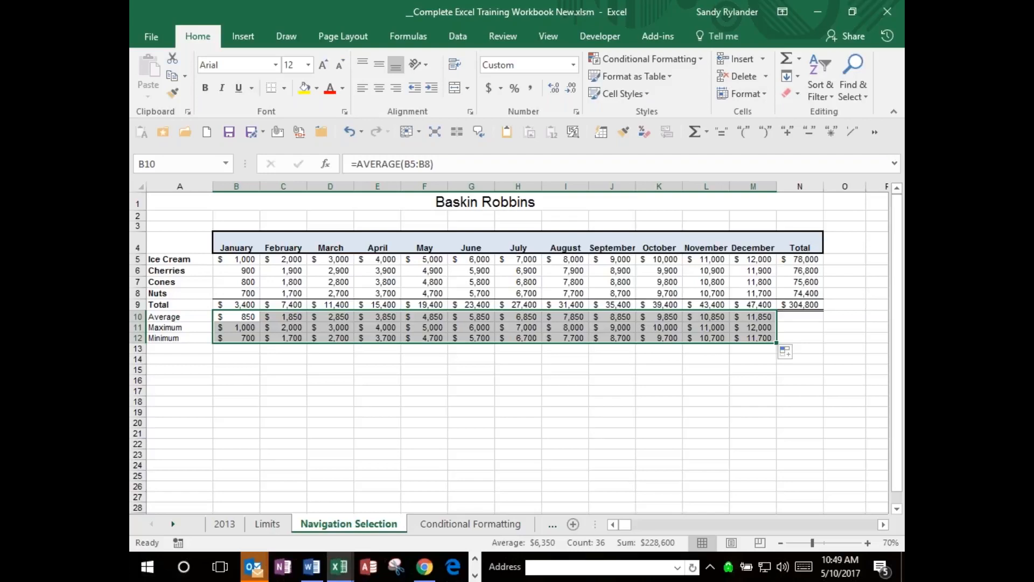
Undo the Average, Maximum and Minimum rows and the row deletion to restore the three stacked tables.
key("ctrl+z")
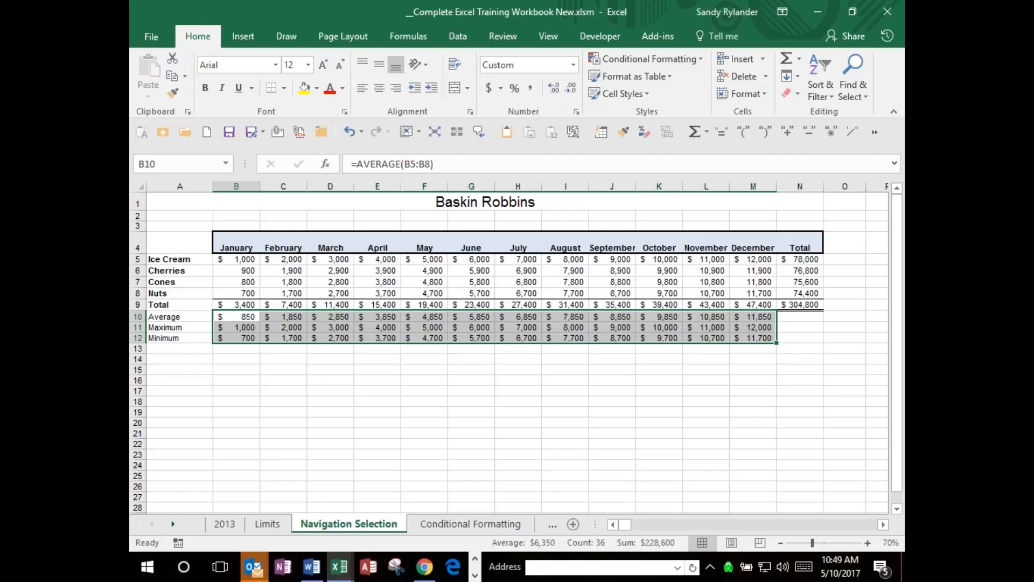
key("ctrl+z")
key("ctrl+z")
key("ctrl+z")
key("ctrl+z")
key("ctrl+z")
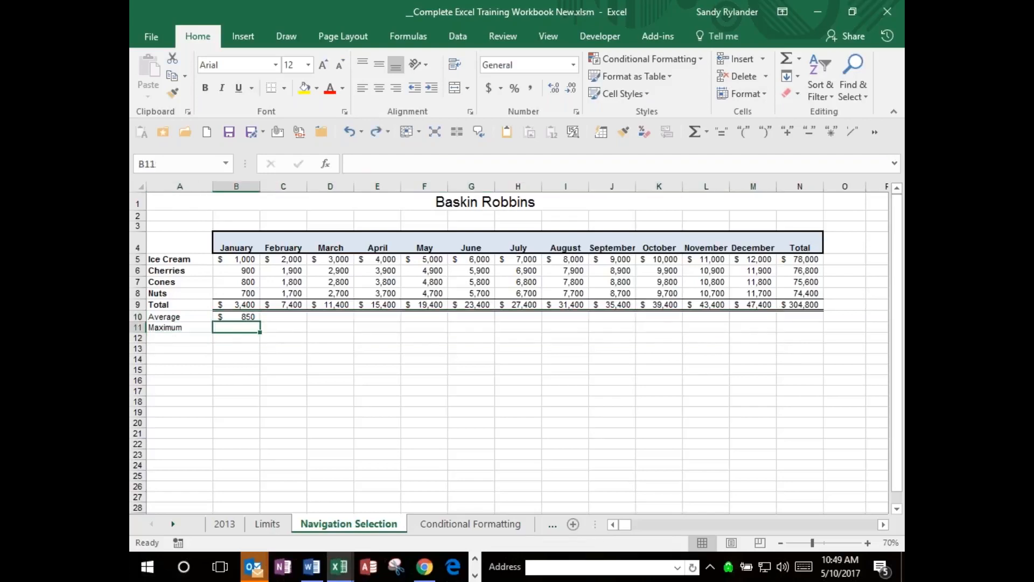
key("ctrl+z")
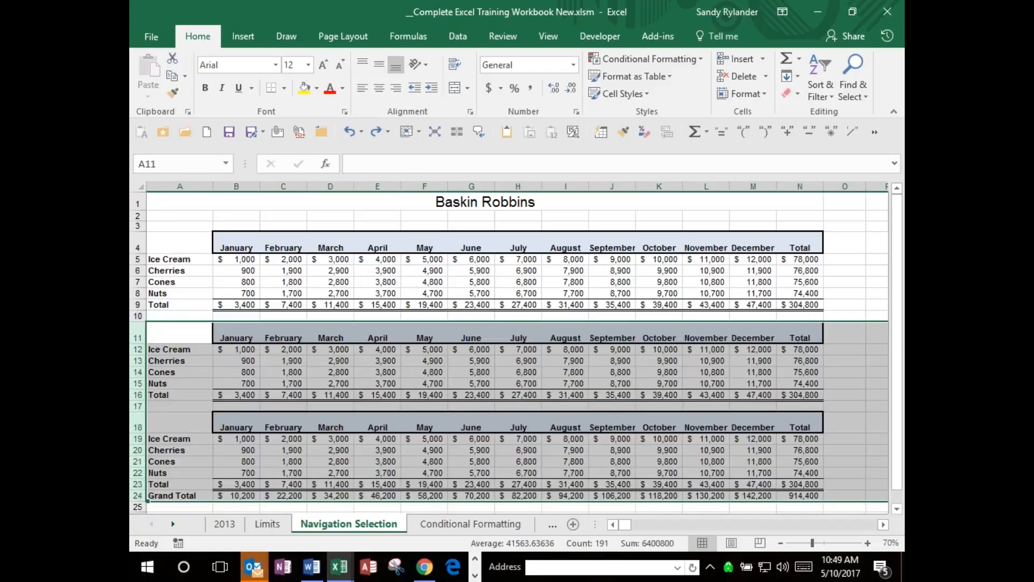
left_click(640, 315)
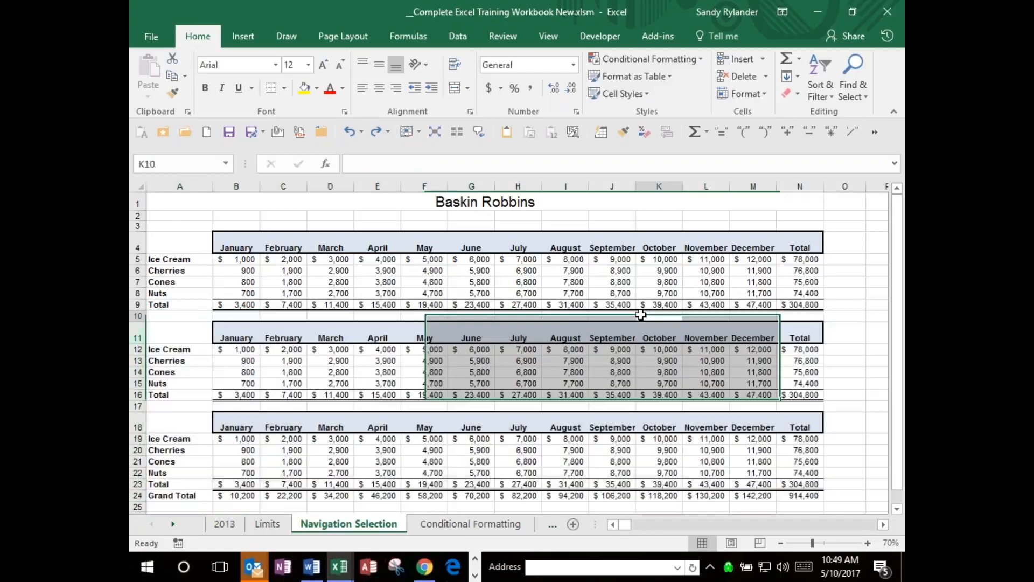
Switch to the Conditional Formatting sheet and select the first names in A22:A31.
left_click(428, 526)
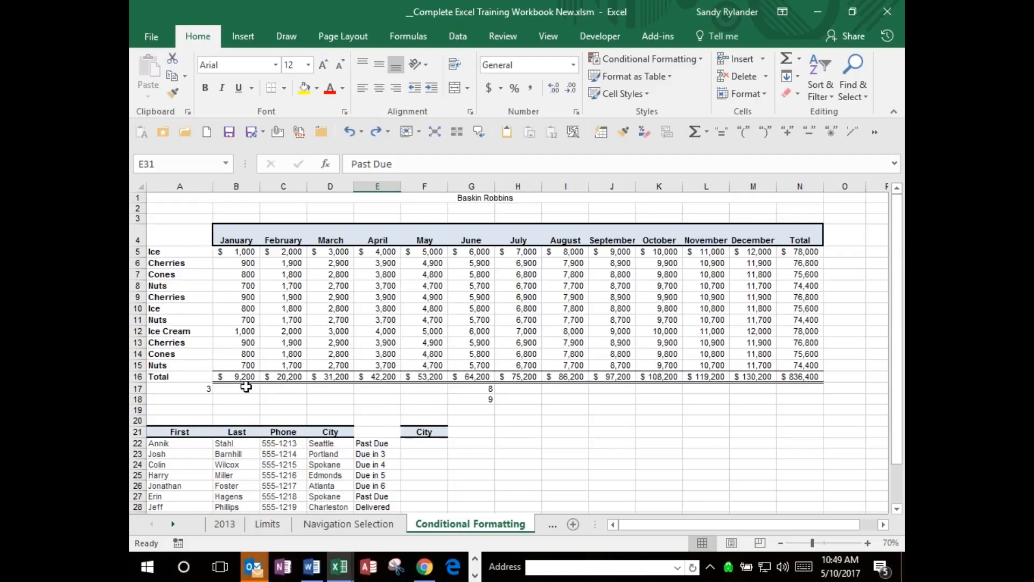
key("Down")
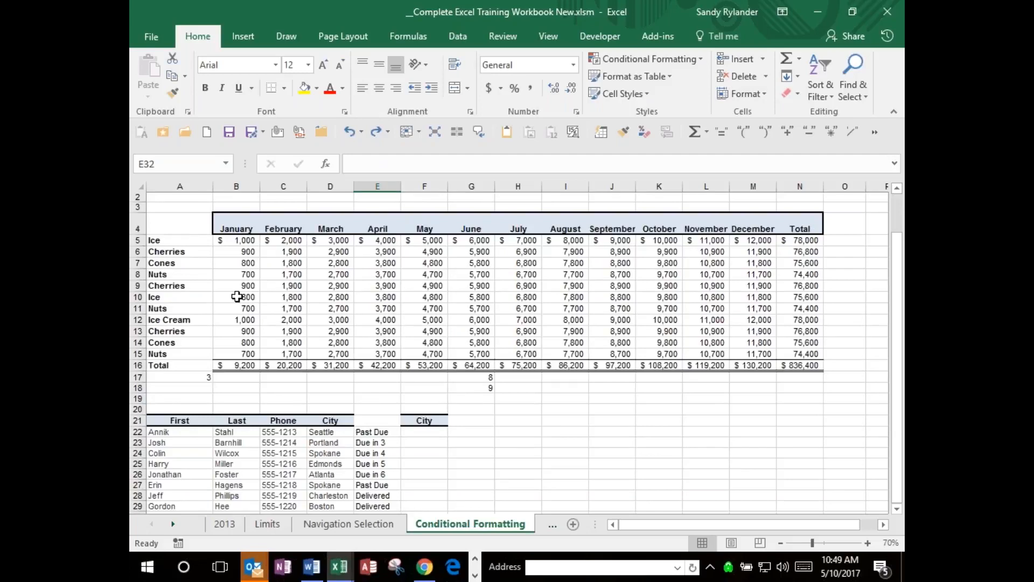
key("Down")
scroll(238, 296, "down", 1)
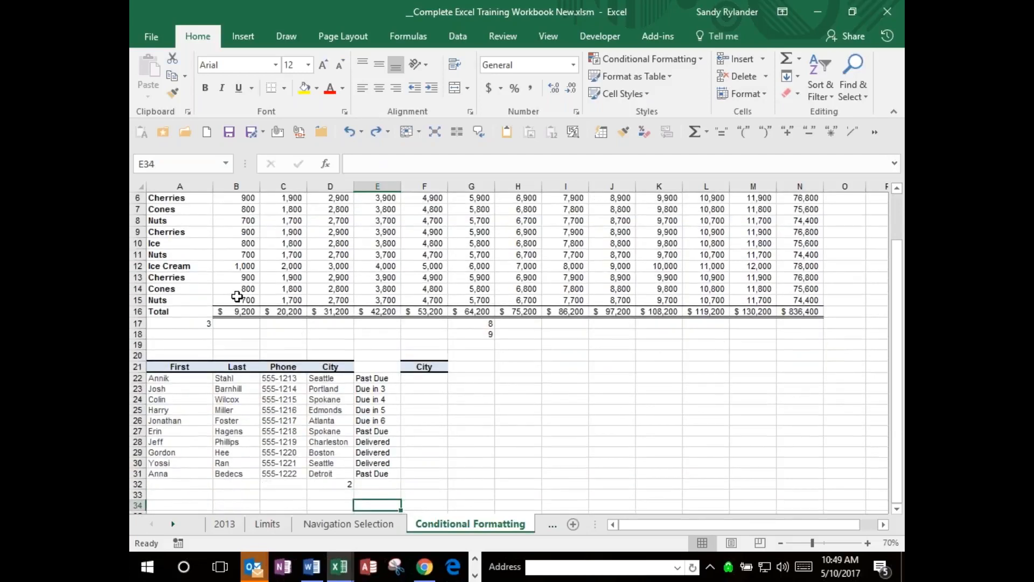
key("Up")
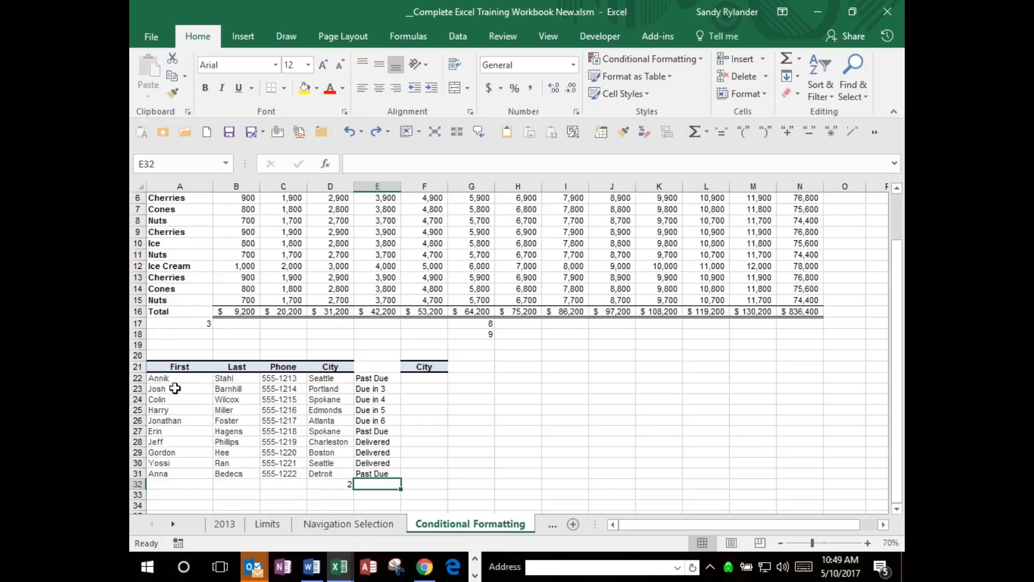
left_click(182, 378)
left_click_drag(183, 378, 175, 473)
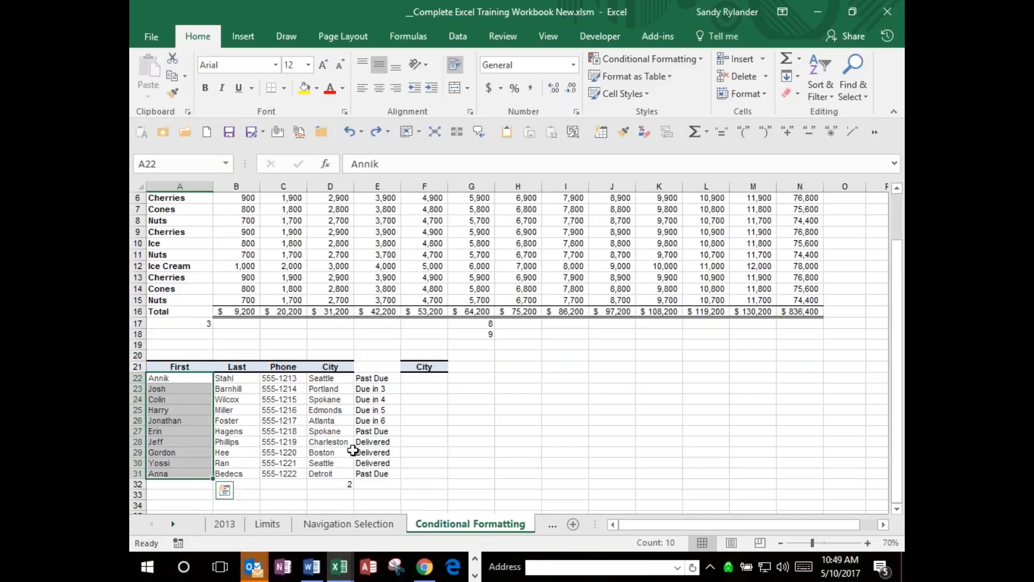
Enter the heading "SCH" in A34, below the contact list.
scroll(508, 397, "down", 1)
scroll(508, 396, "down", 2)
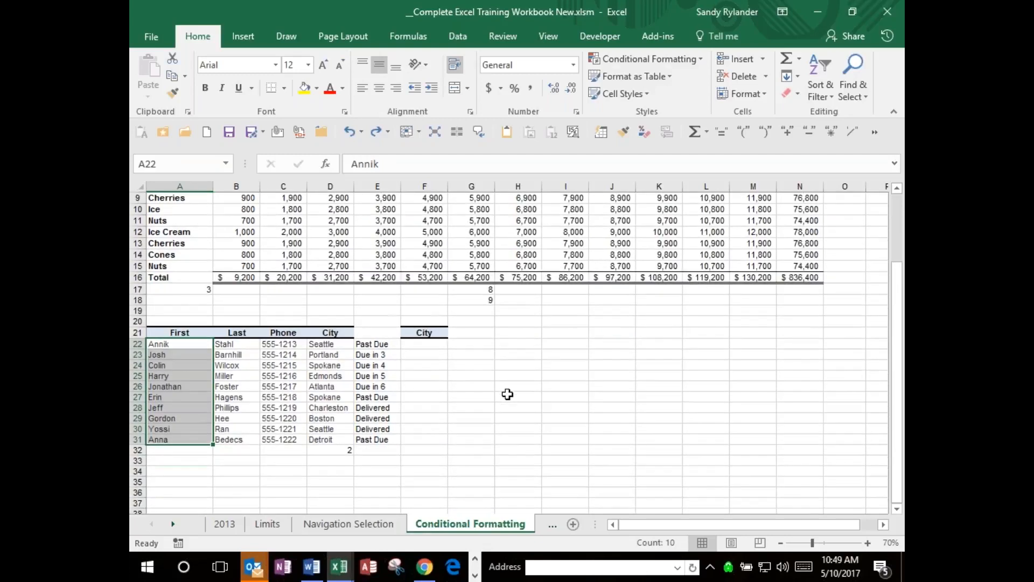
left_click(182, 481)
key("Down")
key("Down")
key("Down")
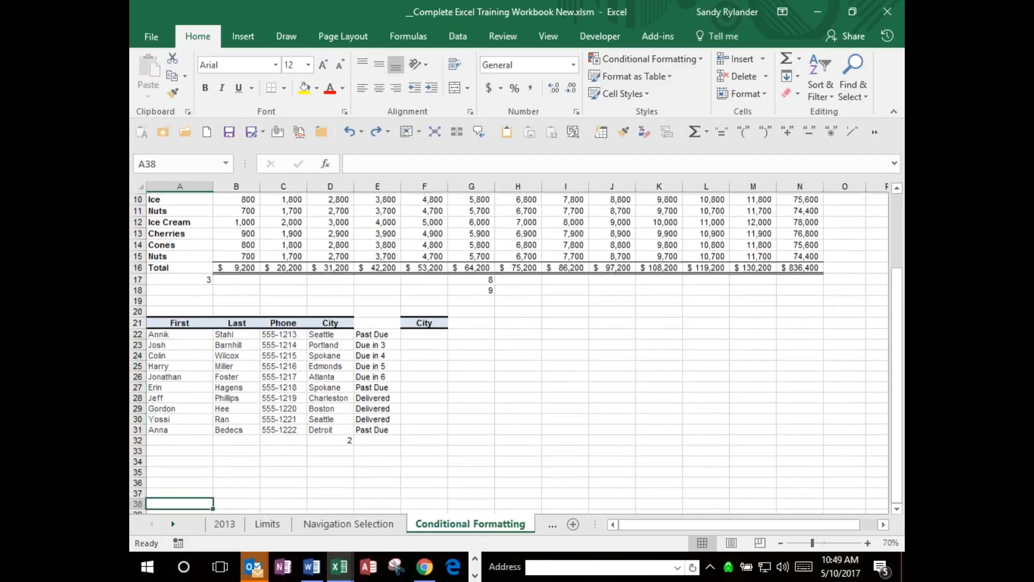
key("Down")
key("Down")
key("Down")
key("Down")
key("Down")
key("Down")
key("Down")
key("Up")
key("Up")
key("Up")
key("Up")
key("Up")
key("Up")
key("Up")
key("Up")
key("Up")
key("Up")
key("Up")
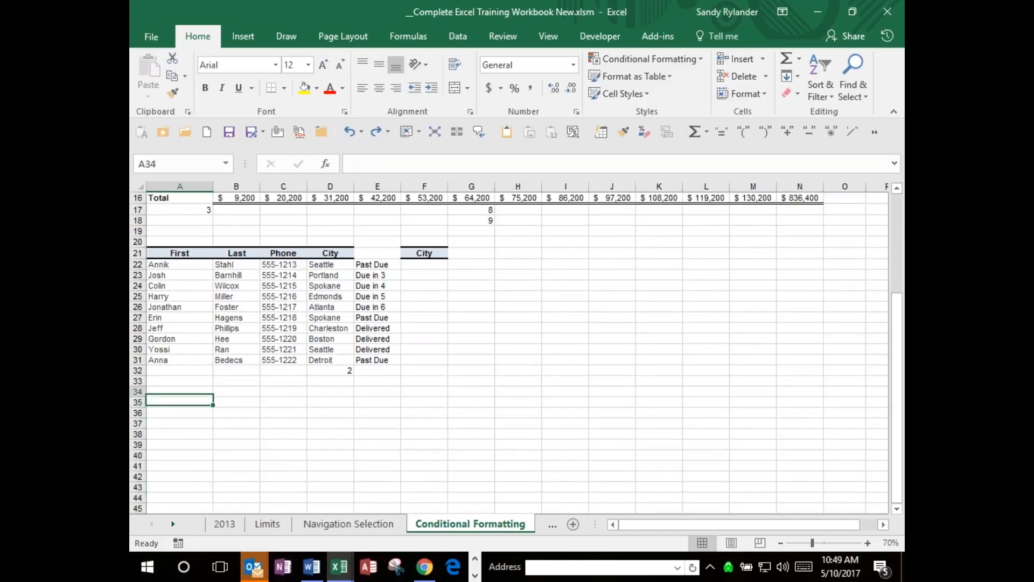
key("Up")
key("Up")
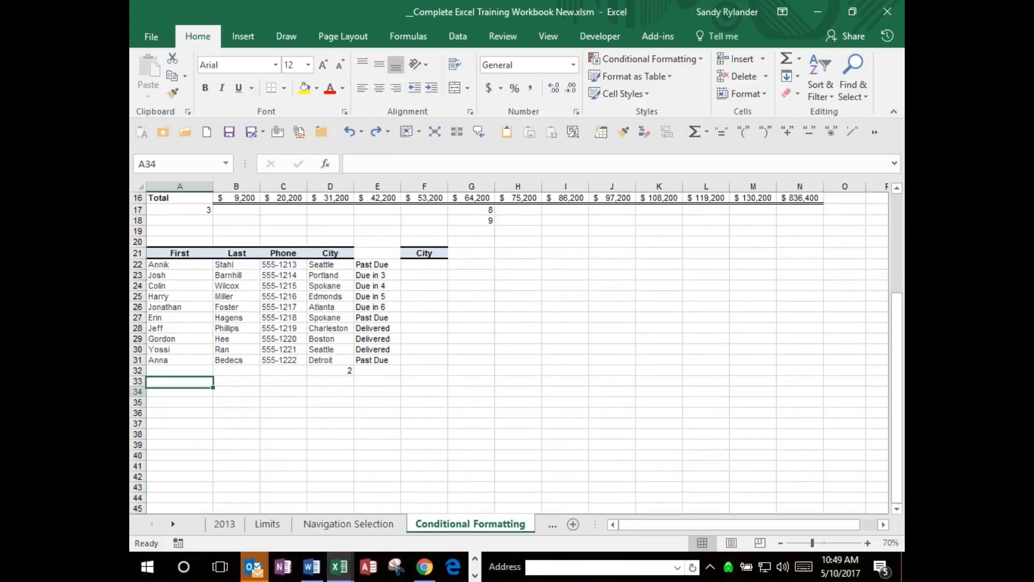
key("F2")
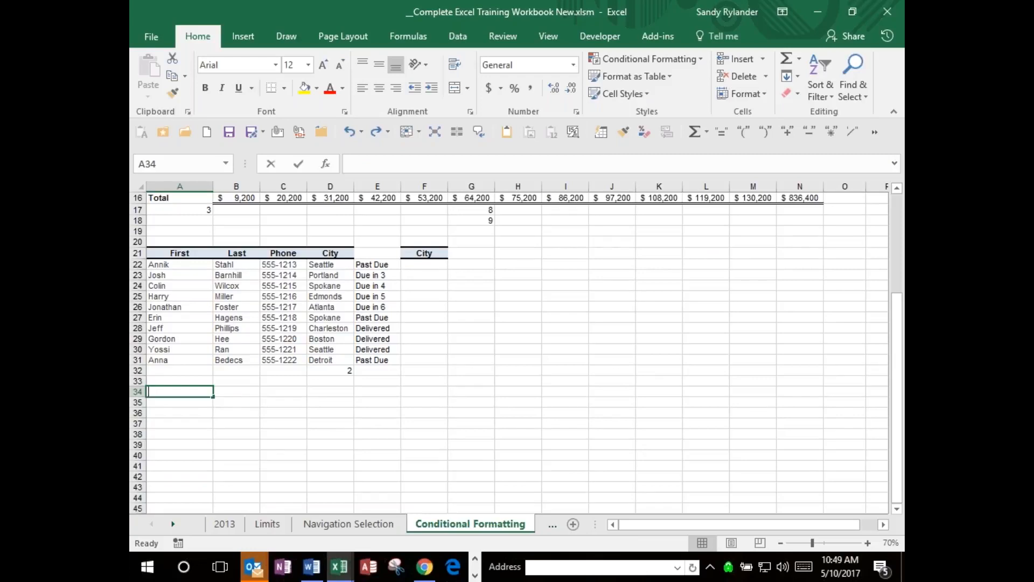
type("Sea")
key("BackSpace")
key("BackSpace")
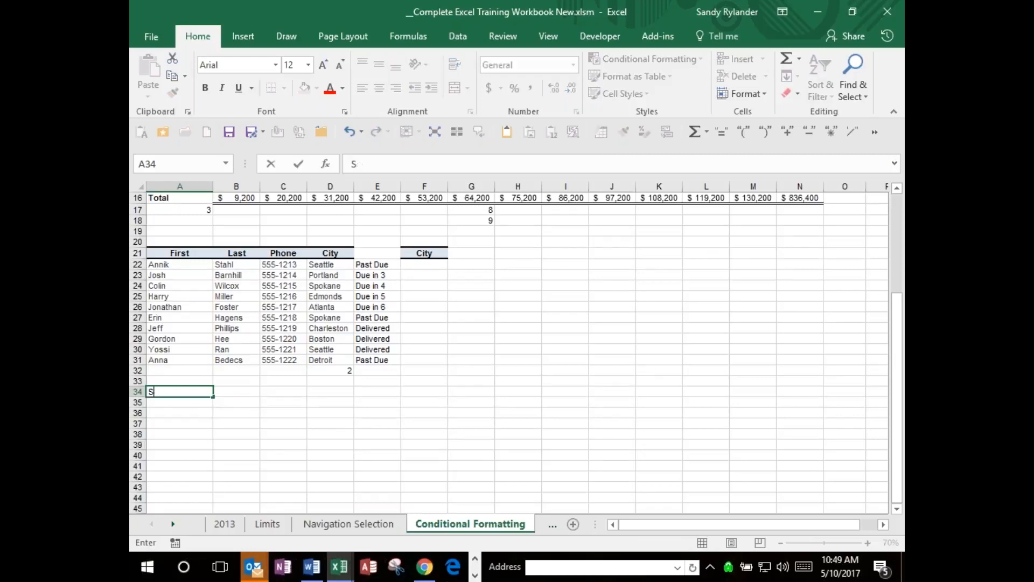
type("CH")
key("Right")
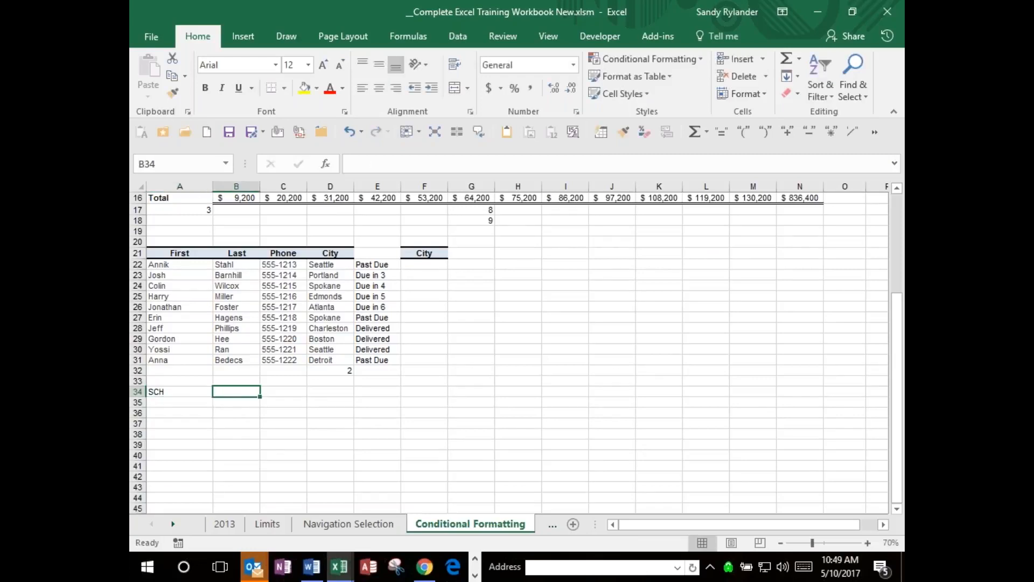
Enter three first names in A35:A37 under the SCH heading.
key("Down")
key("Left")
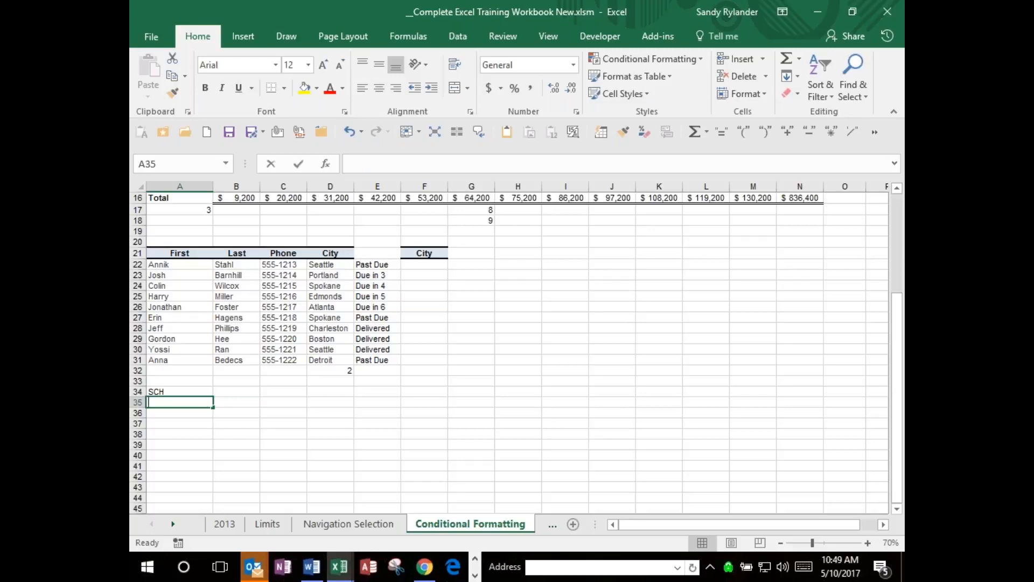
type("Sandy")
key("Return")
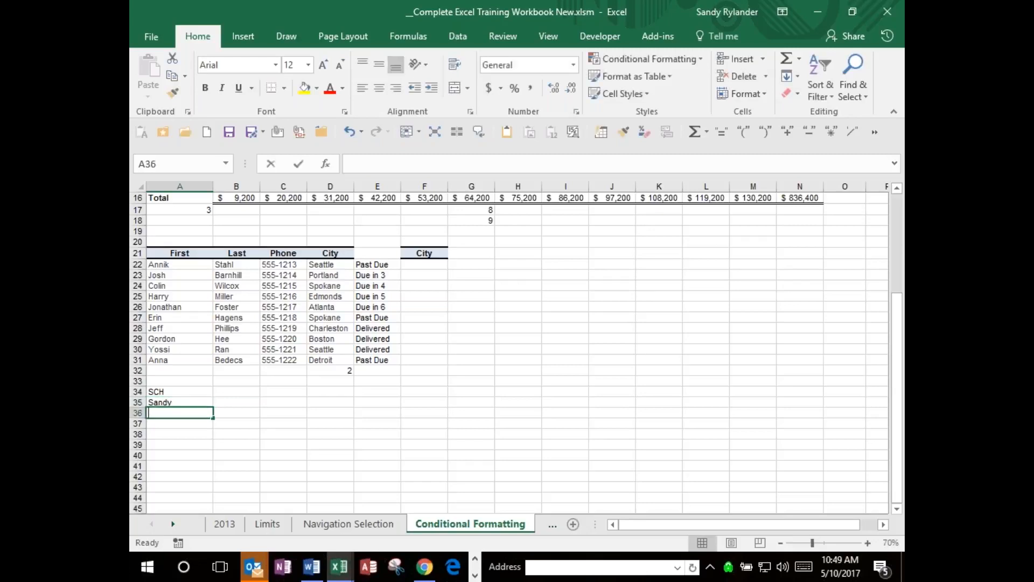
type("Ken")
key("Return")
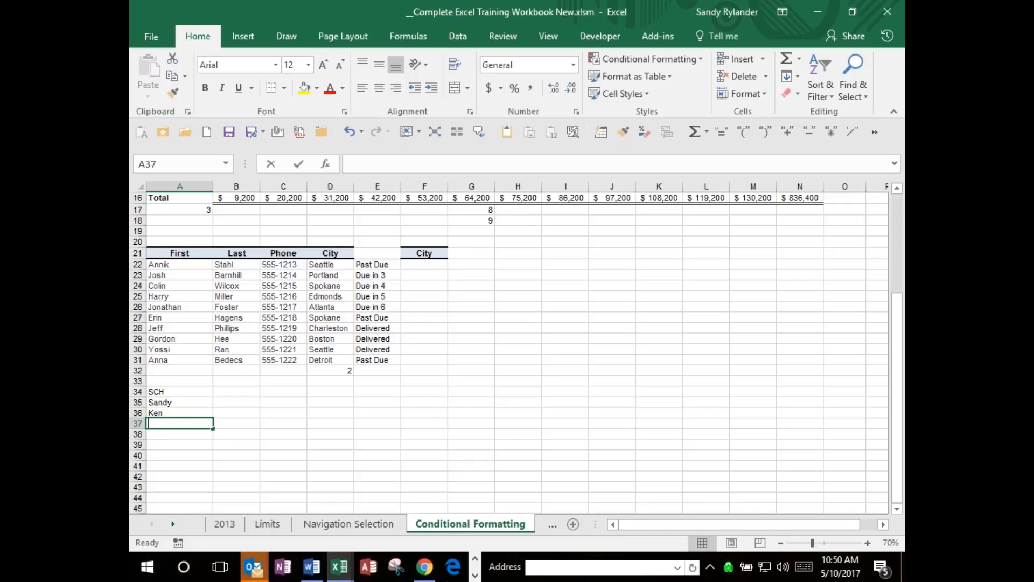
type("Sue")
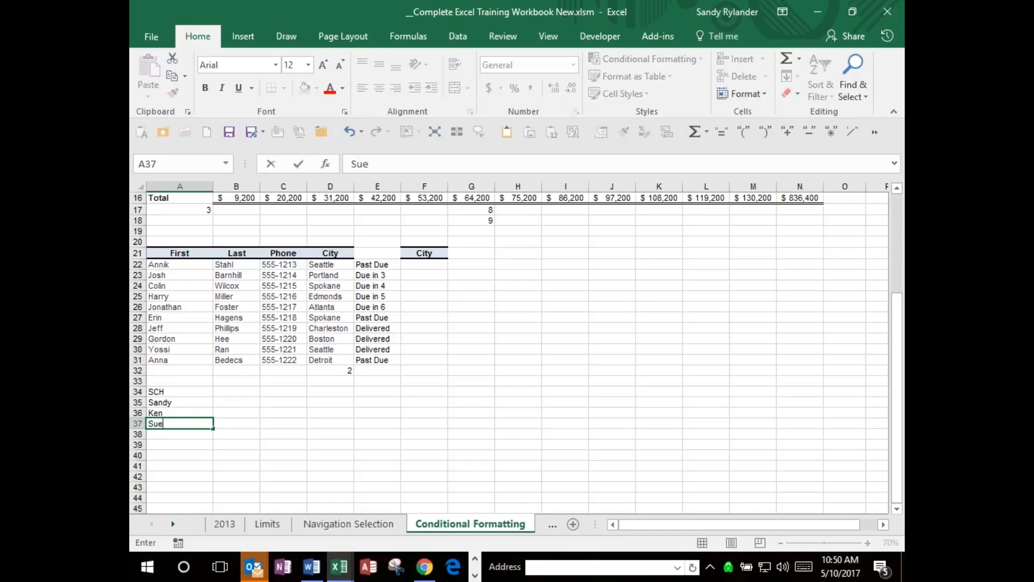
Enter the amounts 500, 1000 and 2000 in B35:B37 beside the three names.
key("Up")
key("Up")
key("Right")
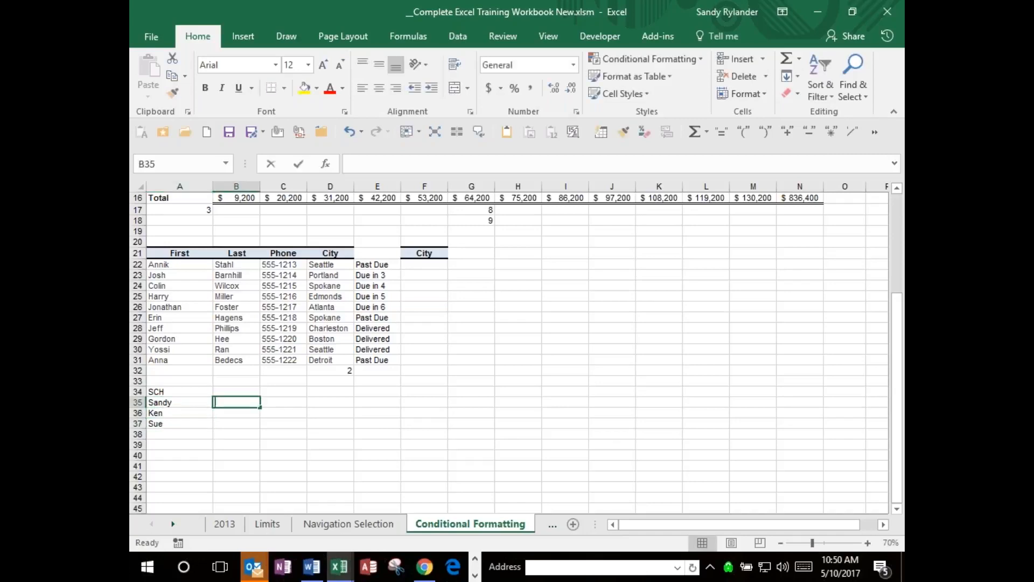
type("500")
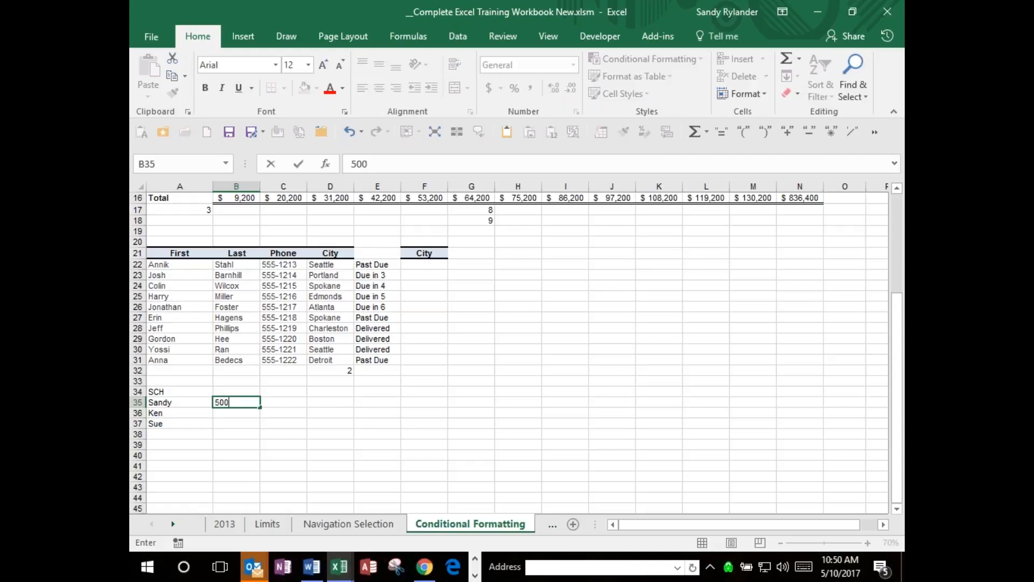
key("Return")
type("1000")
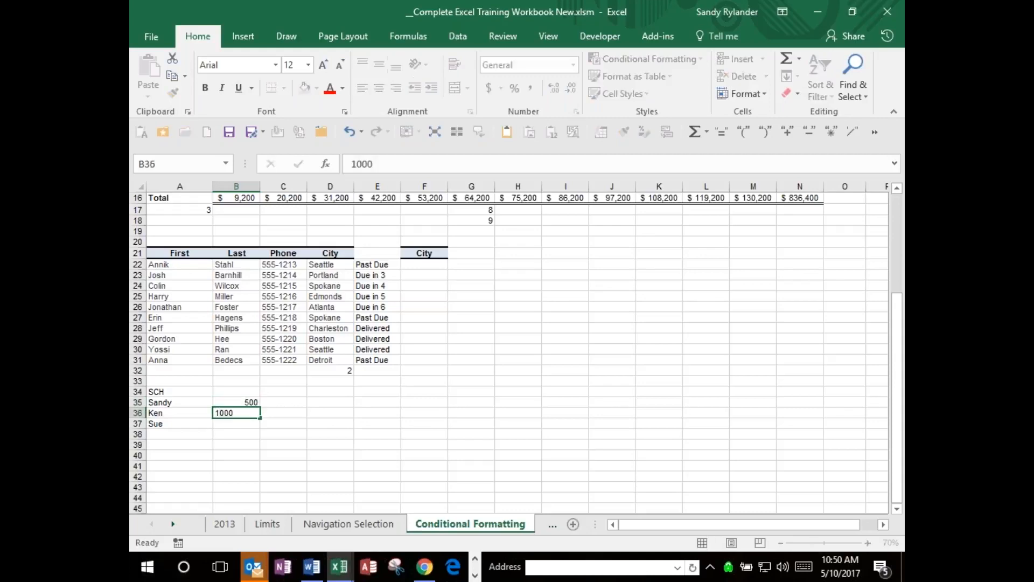
key("Return")
type("2000")
key("Return")
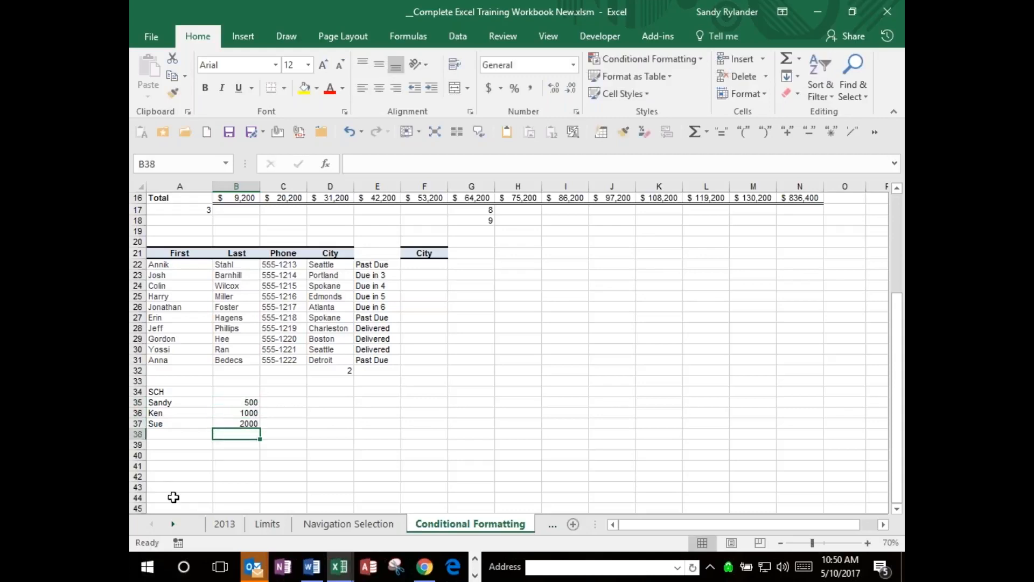
Add a fourth first name in A38 with no amount, and select the amount cells B35:B39.
left_click(171, 433)
type("A")
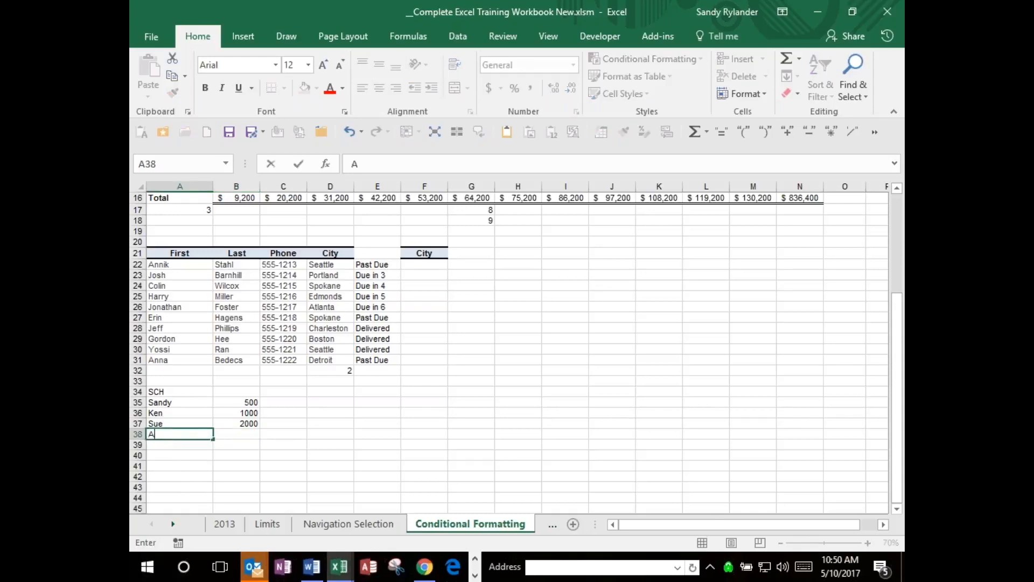
type("ndy")
key("Tab")
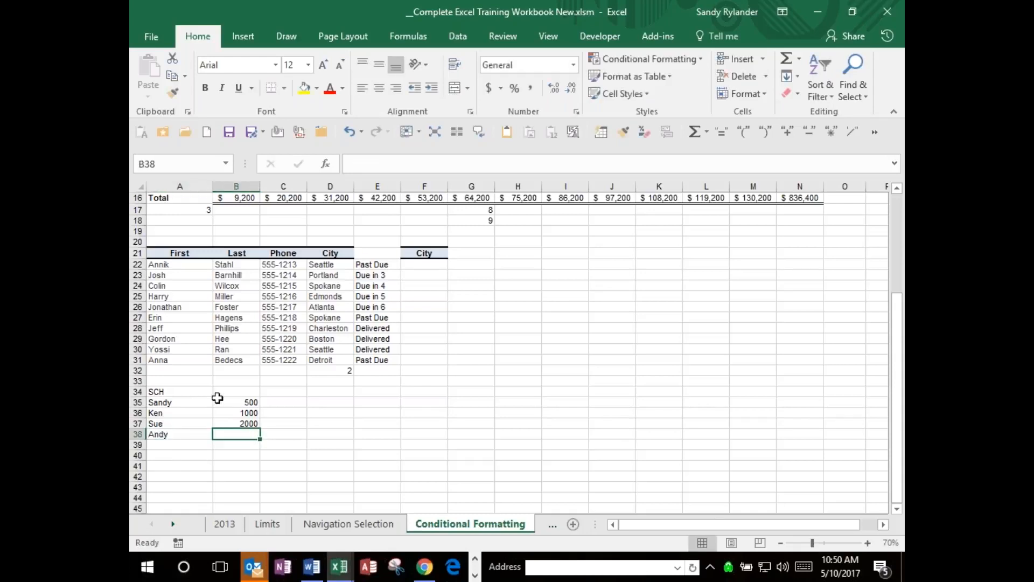
left_click(241, 403)
left_click_drag(241, 403, 238, 443)
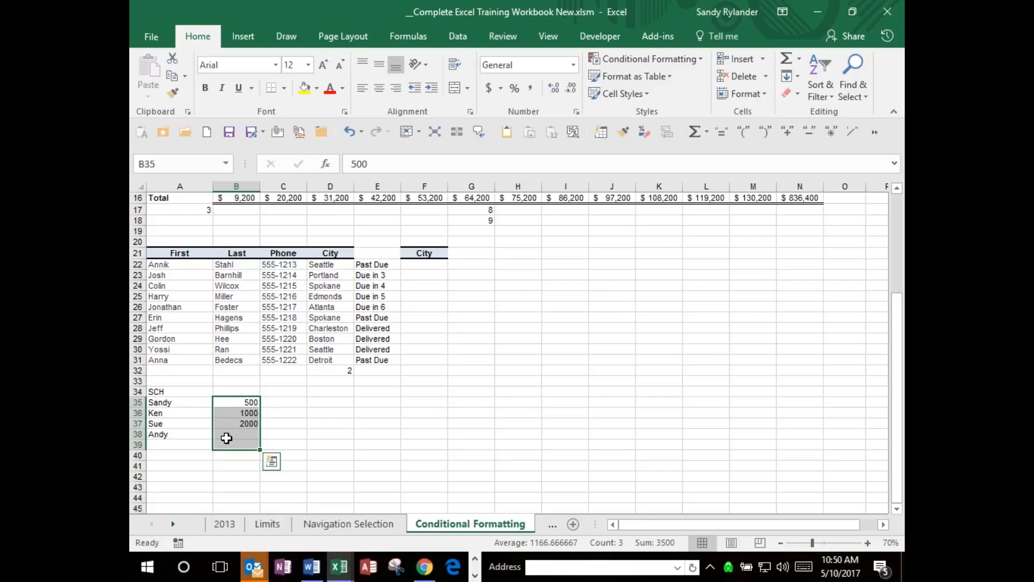
Add a fifth first name in A39 with the amount 50 in B39.
right_click(198, 445)
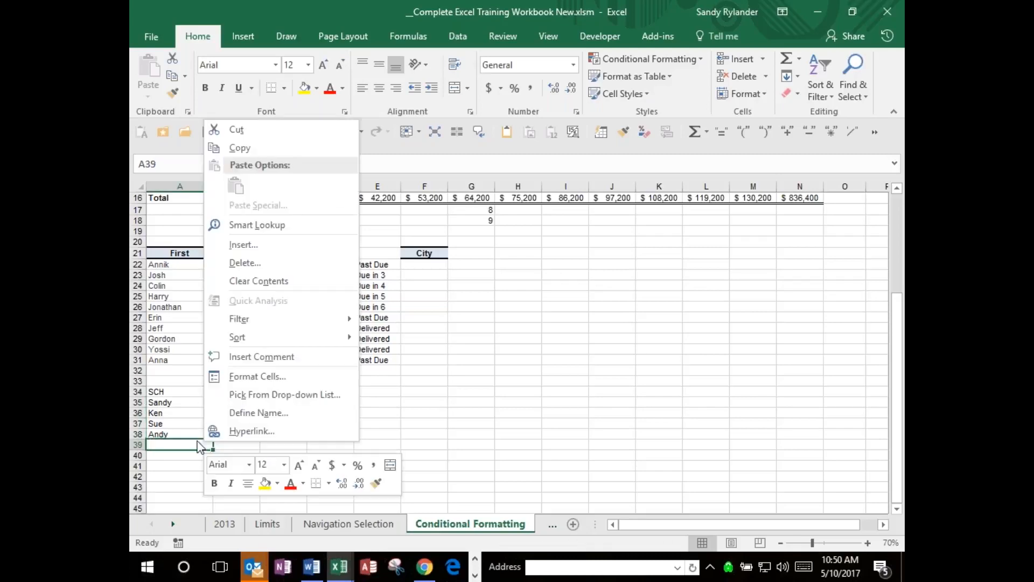
key("Escape")
type("Mary")
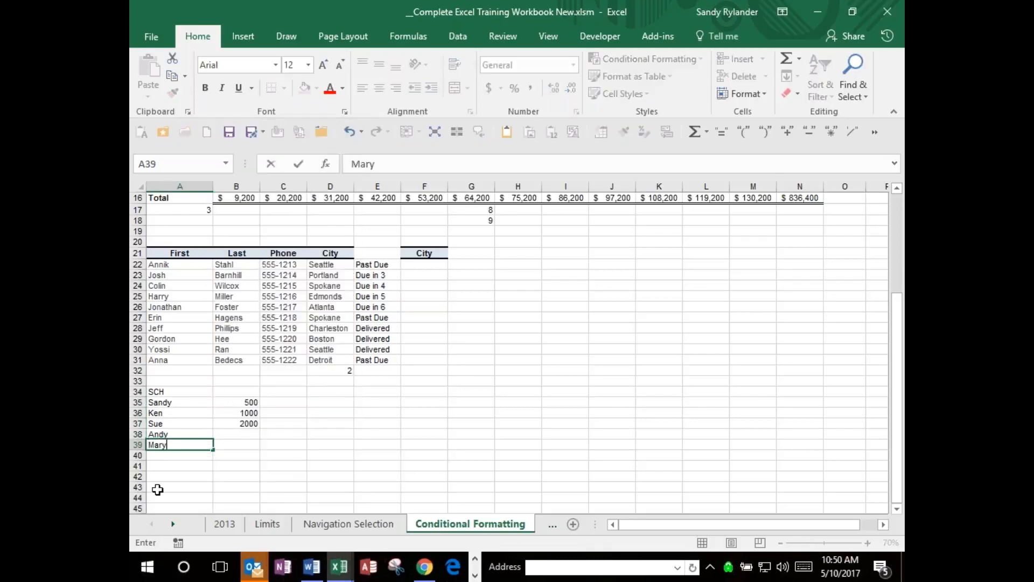
key("Tab")
type("50")
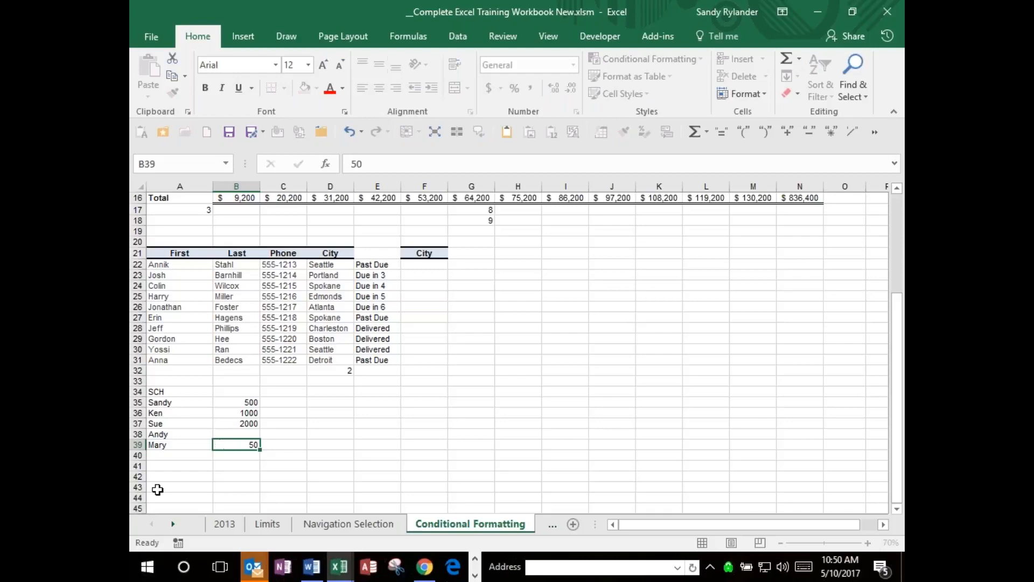
key("Return")
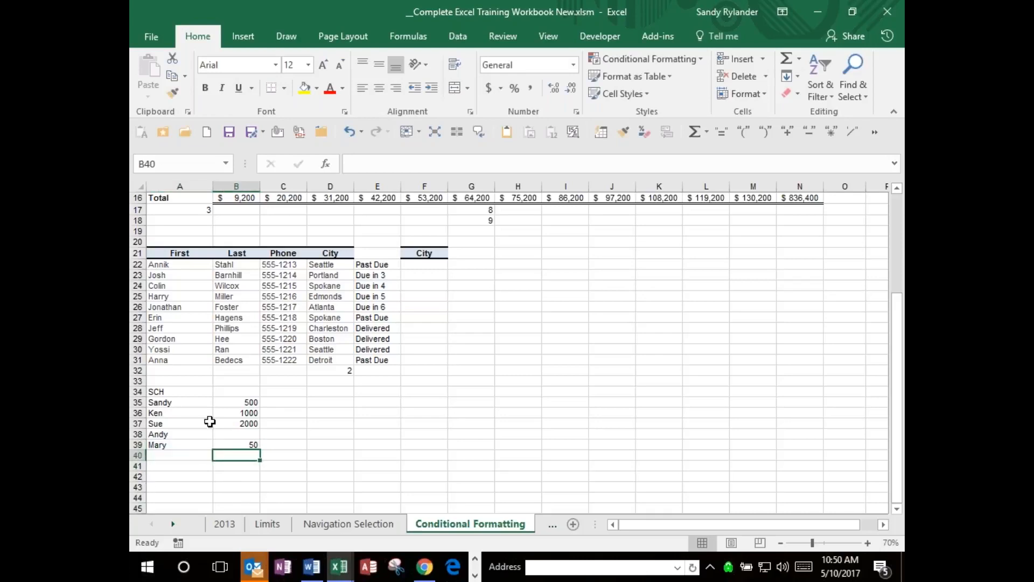
Total the amounts in B35:B39 with AutoSum in B40.
left_click(247, 401)
left_click_drag(247, 401, 240, 434)
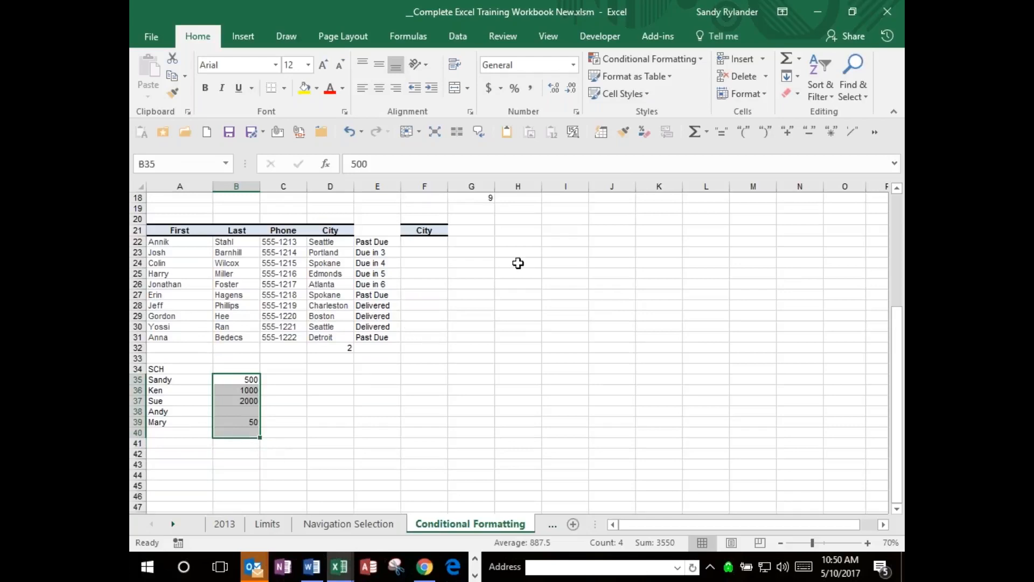
left_click(795, 64)
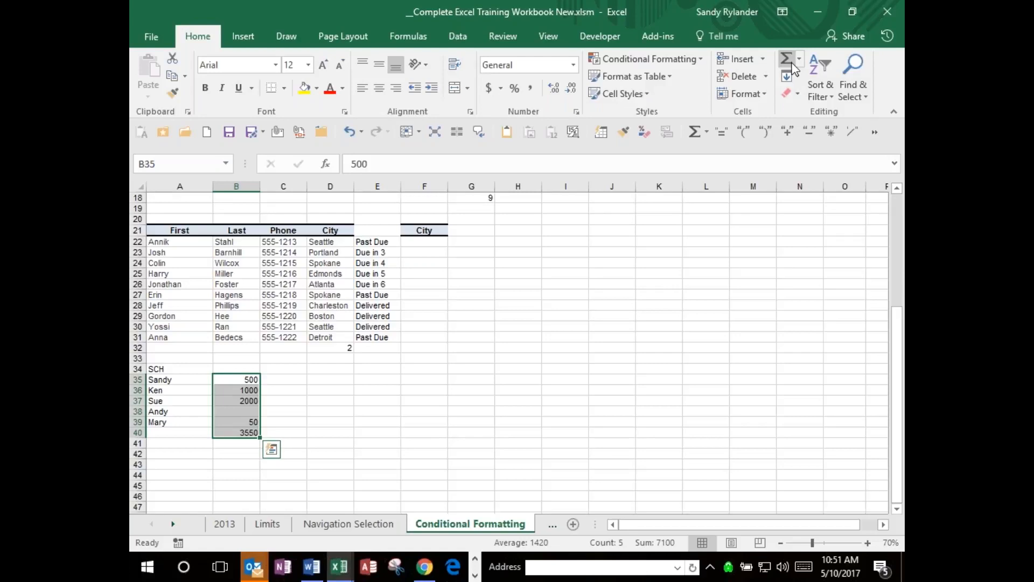
Replace the total in B40 with the formula =COUNT(B35:B39).
key("Down")
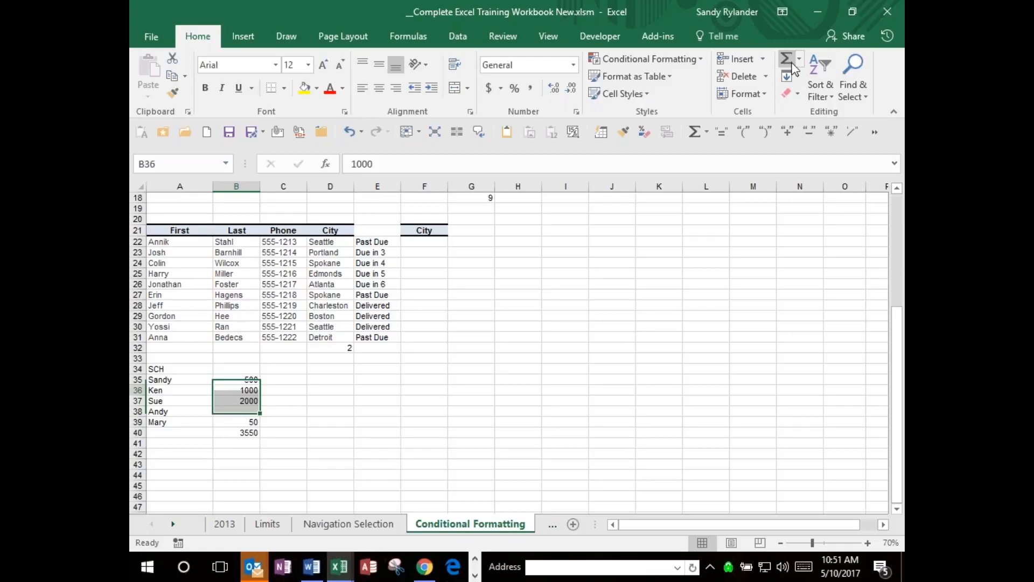
key("Down")
key("Down")
key("Down")
key("Down")
key("Delete")
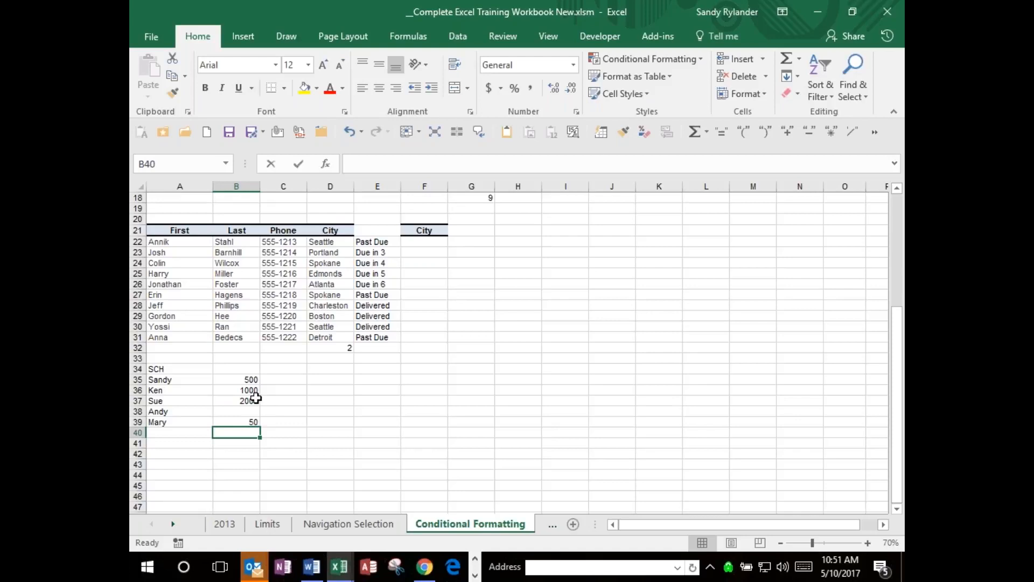
type("=cou")
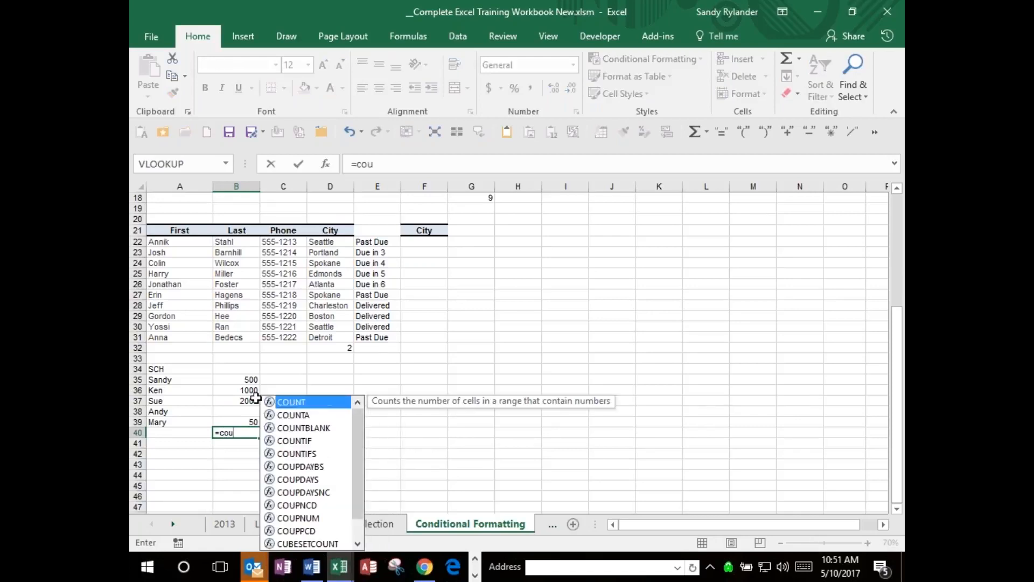
double_click(290, 406)
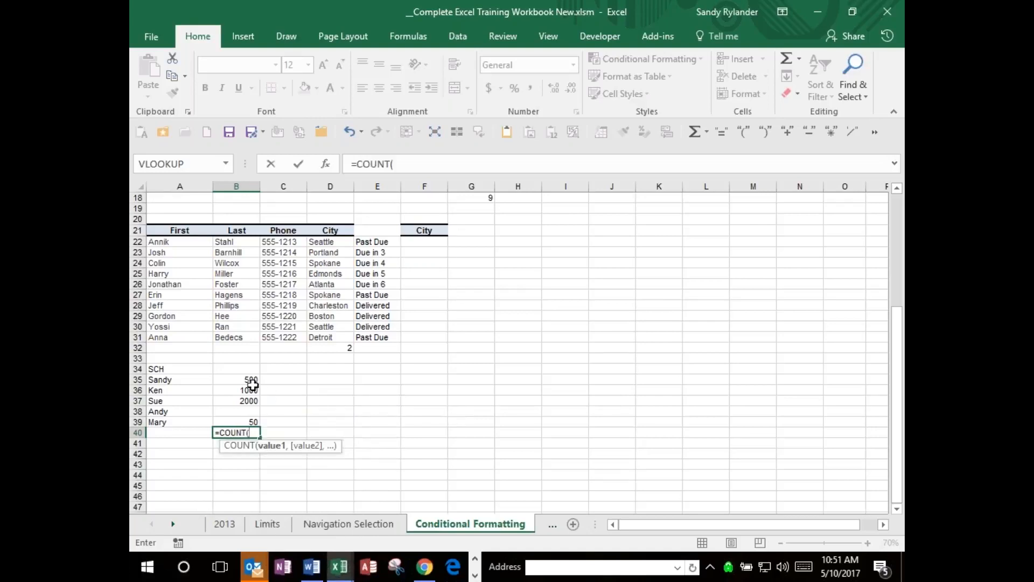
left_click_drag(252, 380, 252, 419)
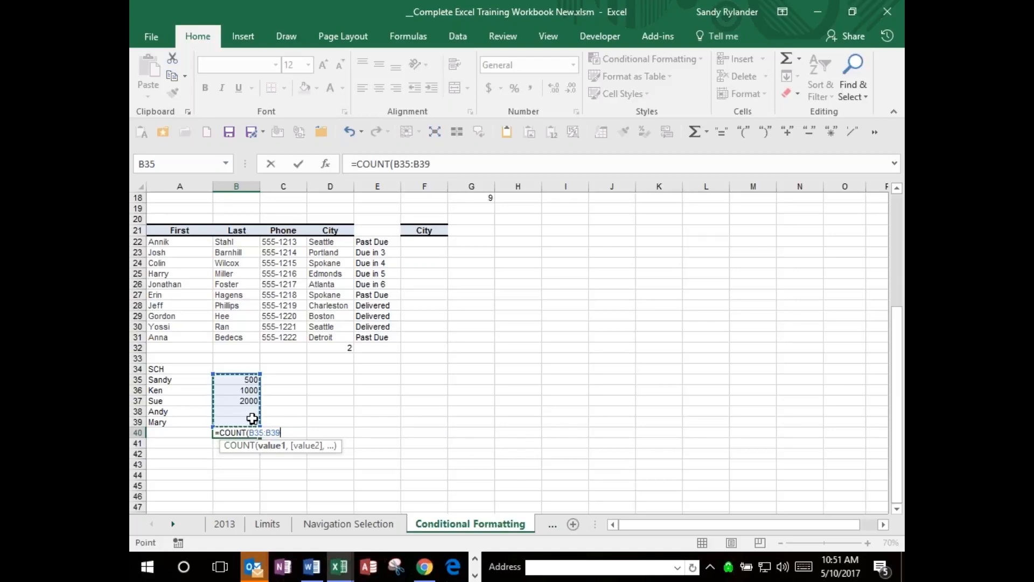
key("Return")
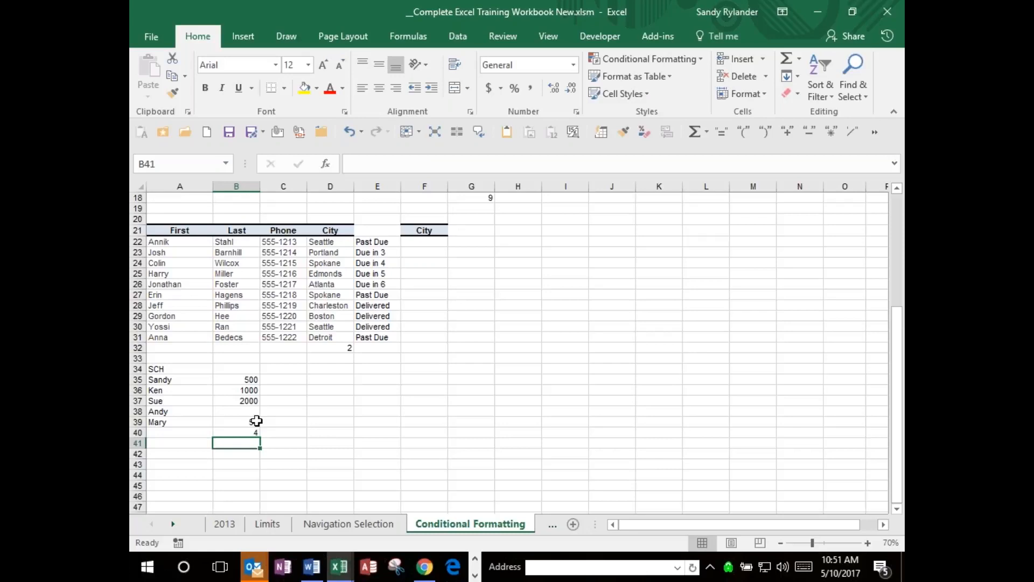
Enter 60 in B38 as the missing amount for the fourth name.
key("Up")
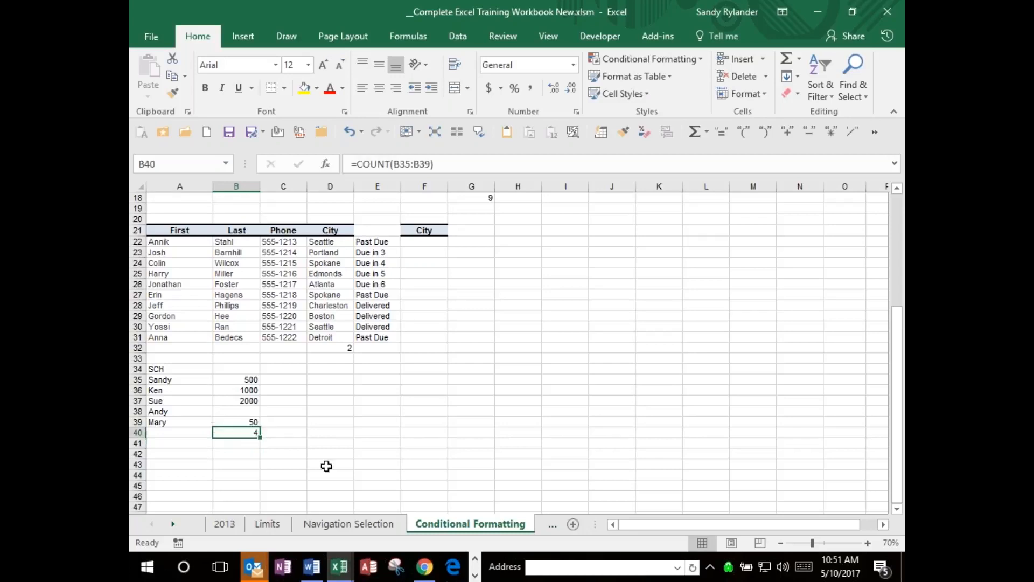
key("Up")
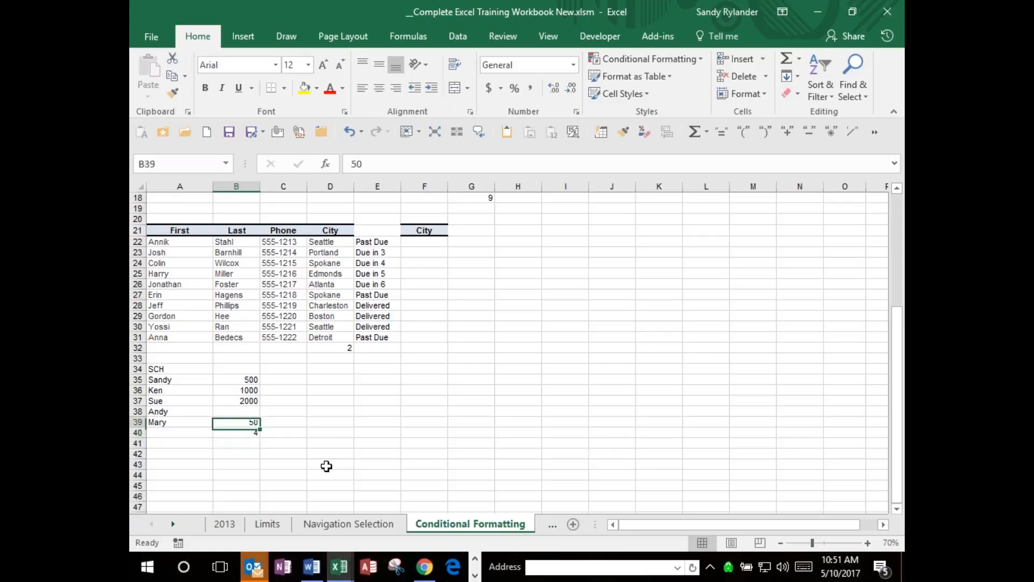
key("Up")
key("F2")
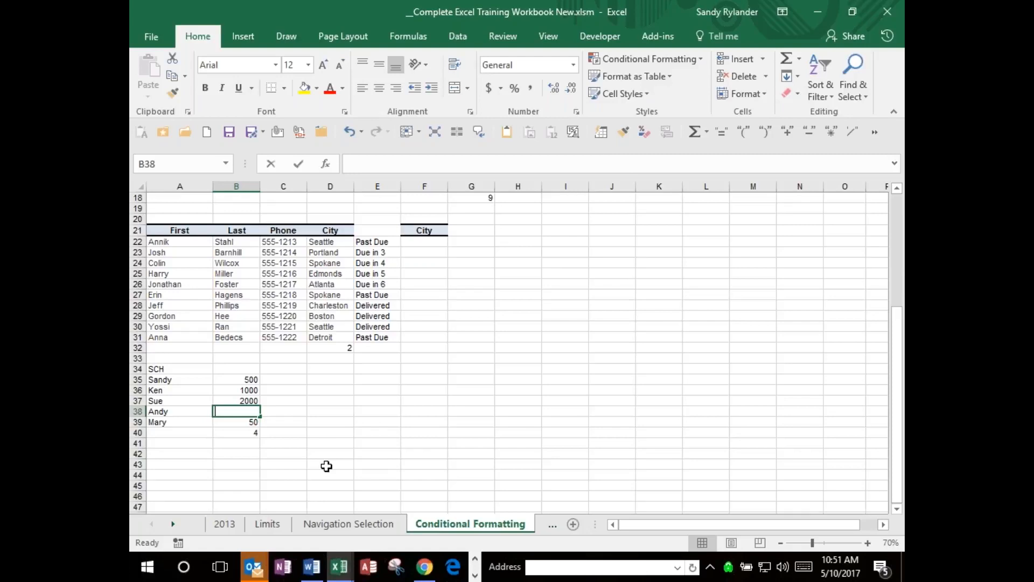
type("60")
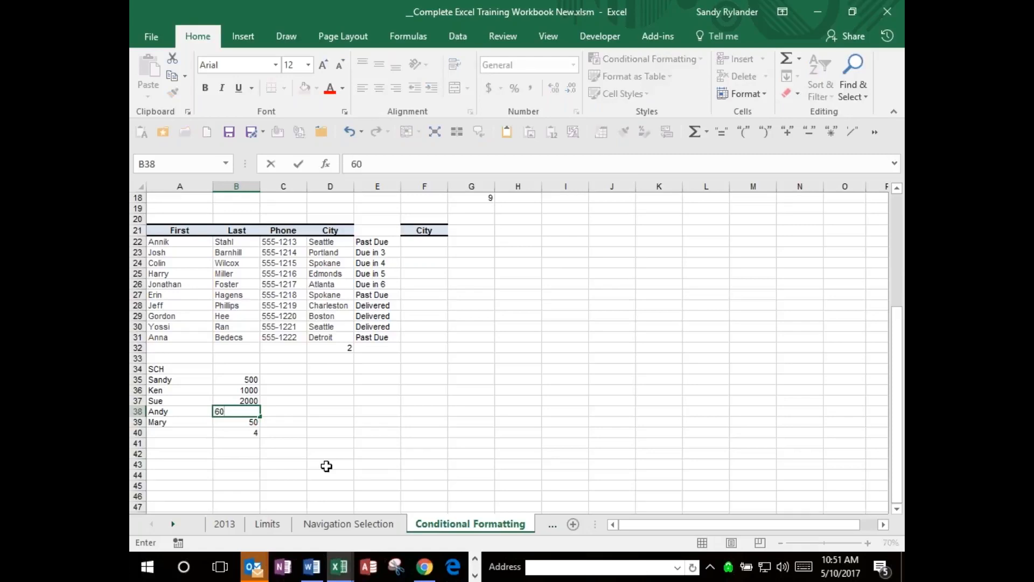
key("ctrl+Return")
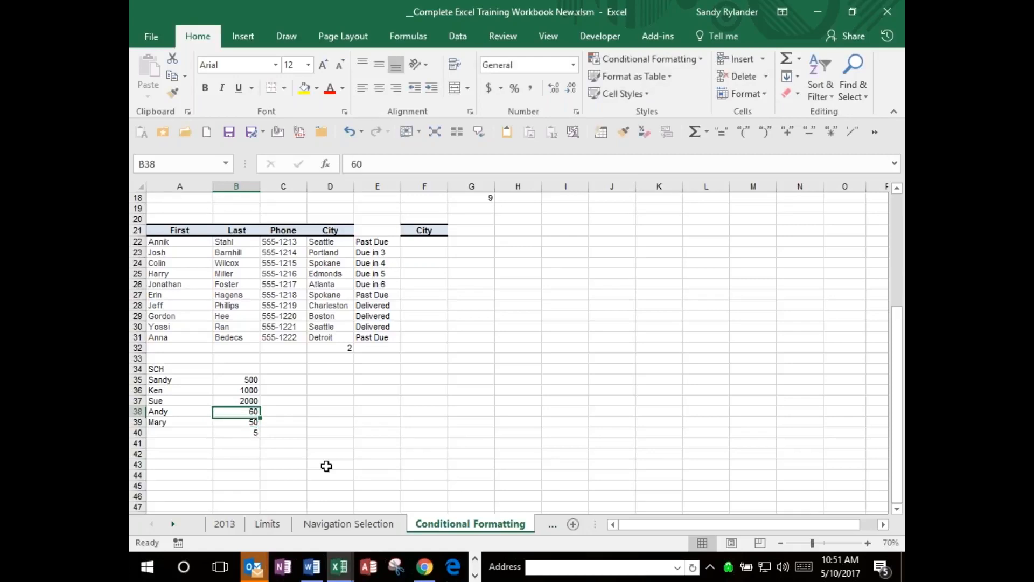
Clear the amounts in B36:B37 beside the second and third names.
key("Up")
key("Up")
key("shift+Down")
key("Delete")
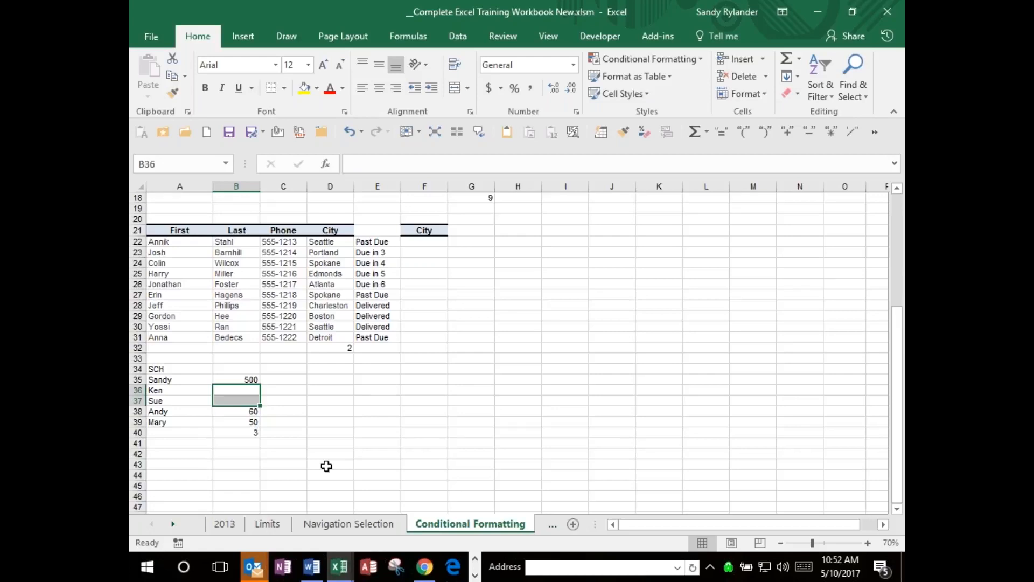
Go through the amounts in B35:B39 to check which cells the COUNT formula in B40 includes.
key("Down")
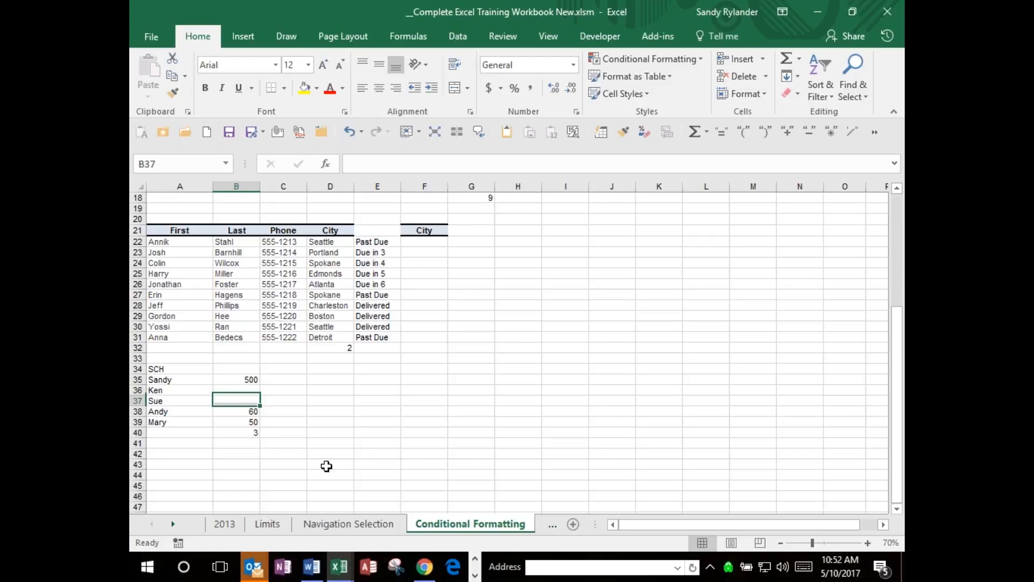
key("Down")
key("Down")
key("Up")
key("Up")
key("Up")
key("Up")
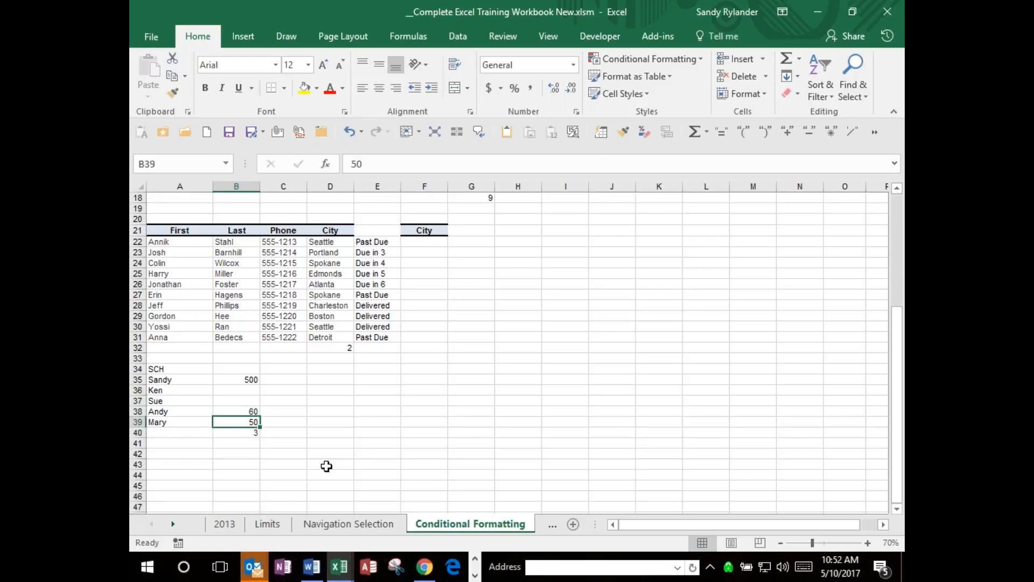
key("Down")
key("Down")
key("Down")
Go through the names in A35:A39 one cell at a time to see what a text count has to cover.
key("Left")
key("Up")
key("Up")
key("Up")
key("Up")
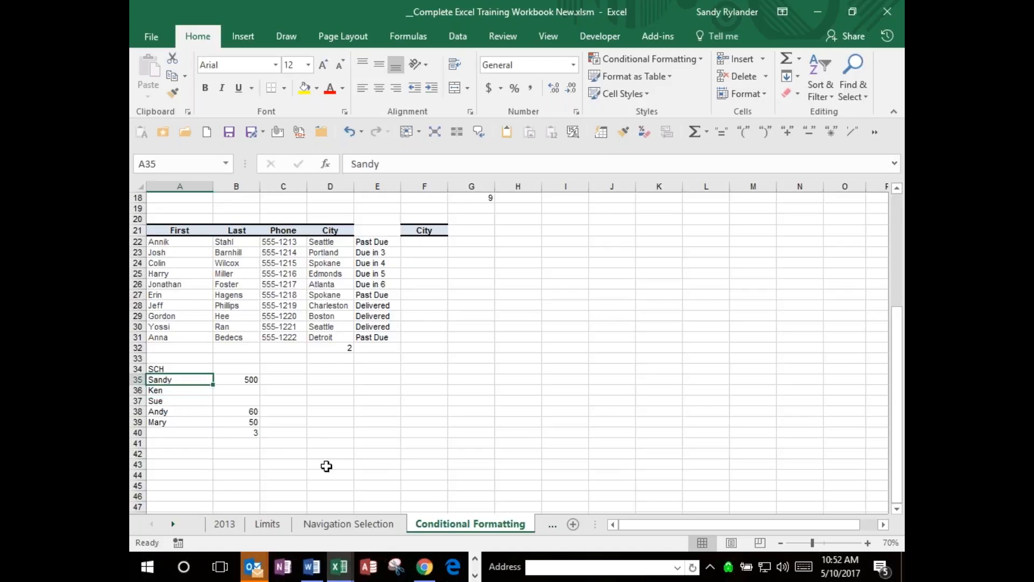
key("Up")
key("Up")
key("Down")
key("Down")
key("Down")
key("Down")
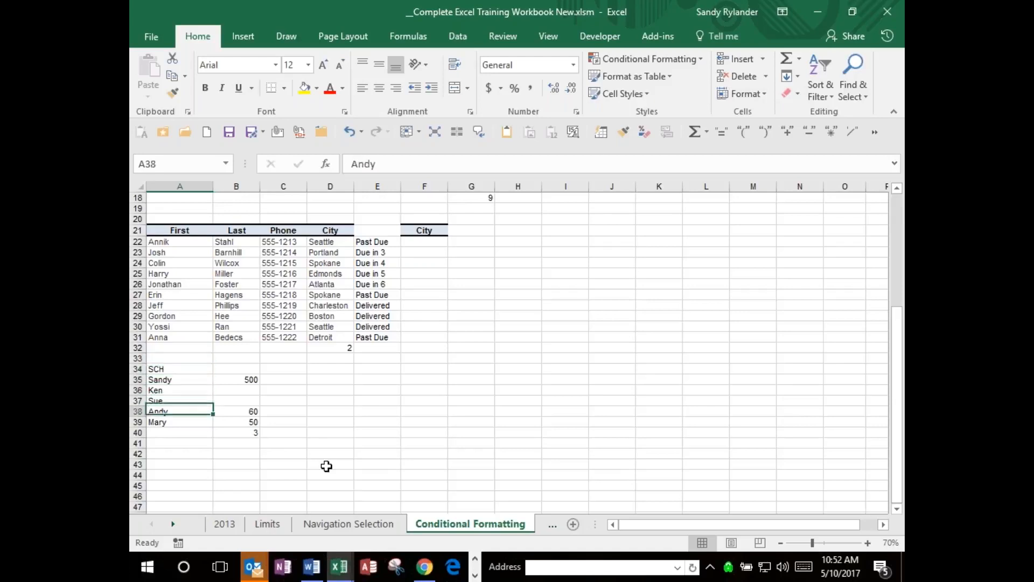
key("Down")
key("Down")
key("Up")
key("Up")
key("Up")
key("Up")
key("Up")
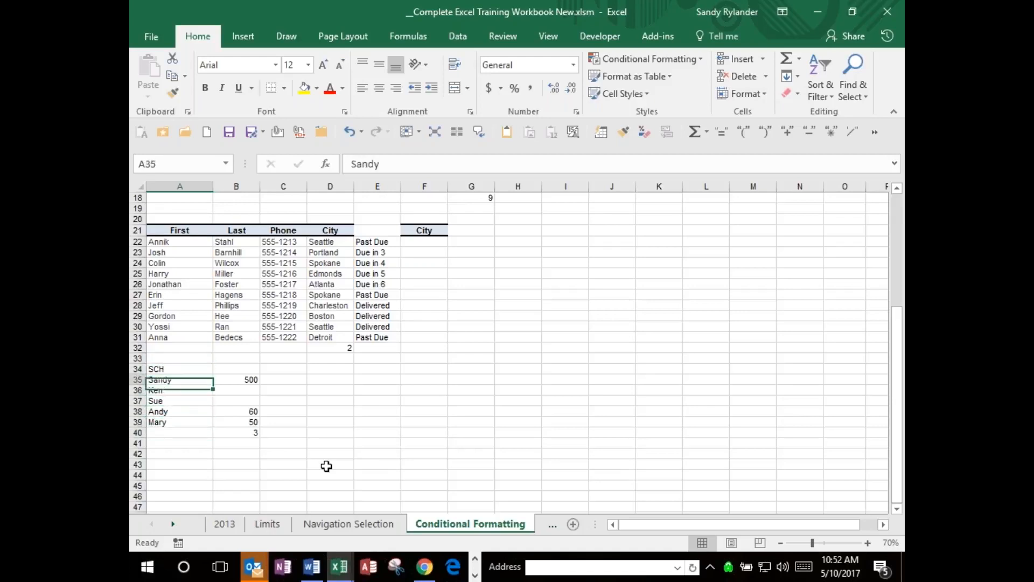
key("Down")
key("Down")
key("Down")
key("Down")
key("Down")
key("Up")
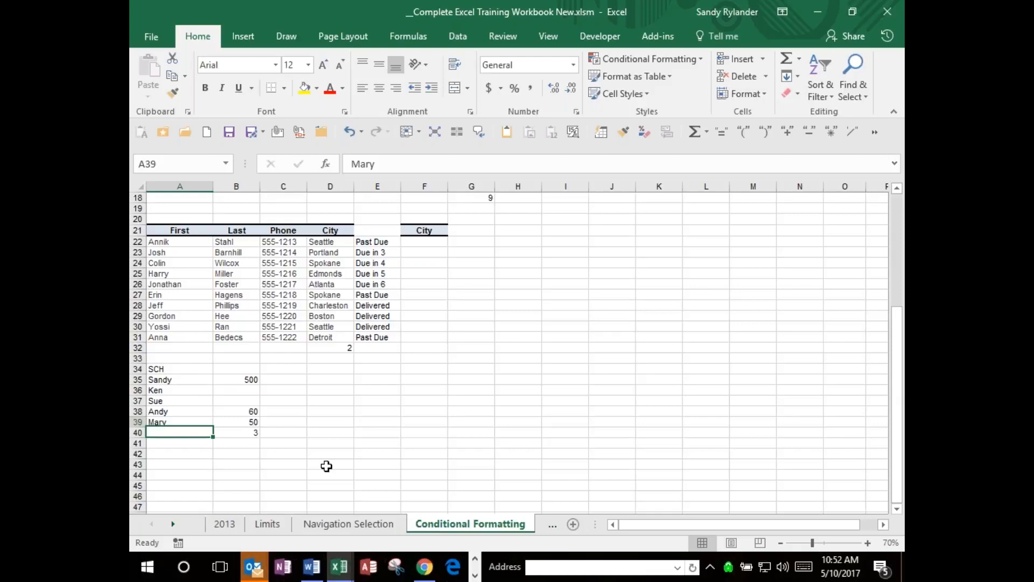
key("Up")
key("Up")
key("Up")
key("Up")
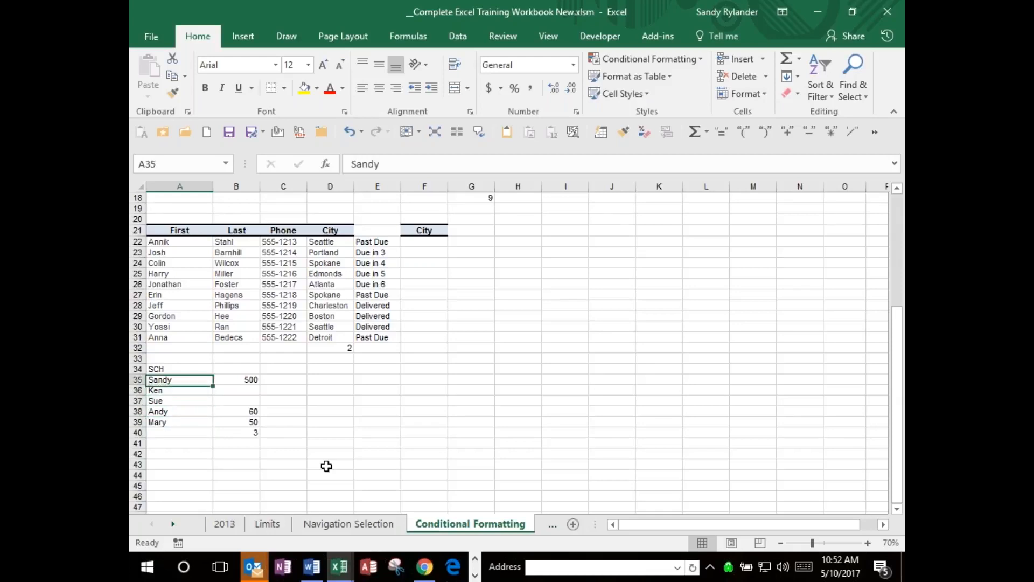
Enter the formula =COUNTA(A35:A39) in A40 to count the names.
key("Down")
key("Down")
key("Down")
key("Down")
key("Down")
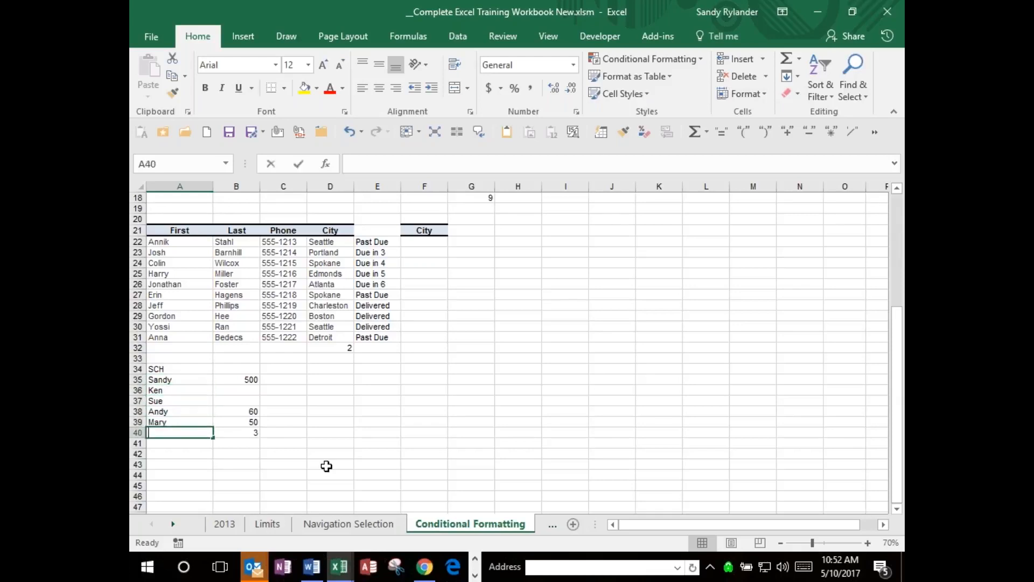
type("=cou")
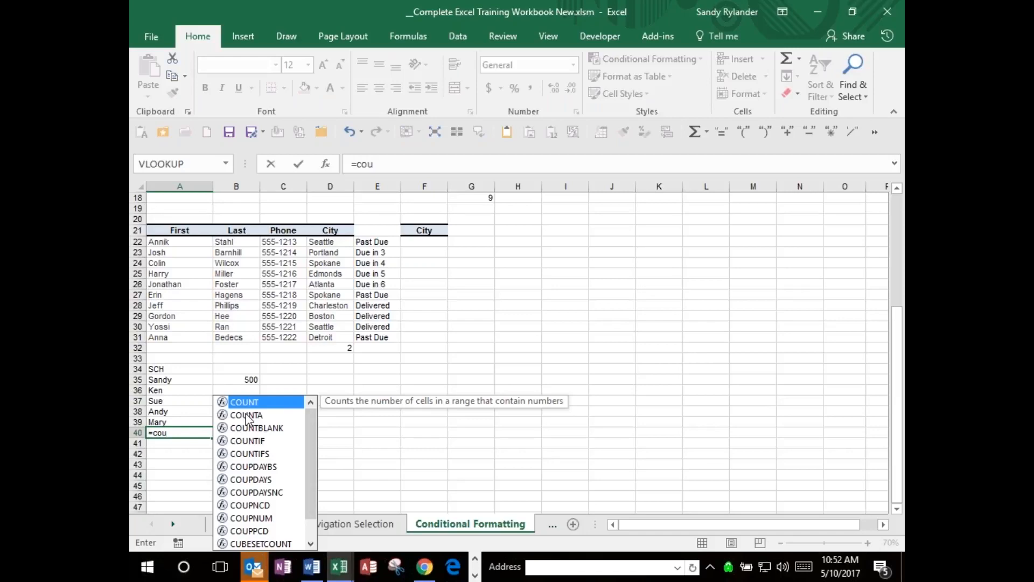
left_click(246, 415)
key("Tab")
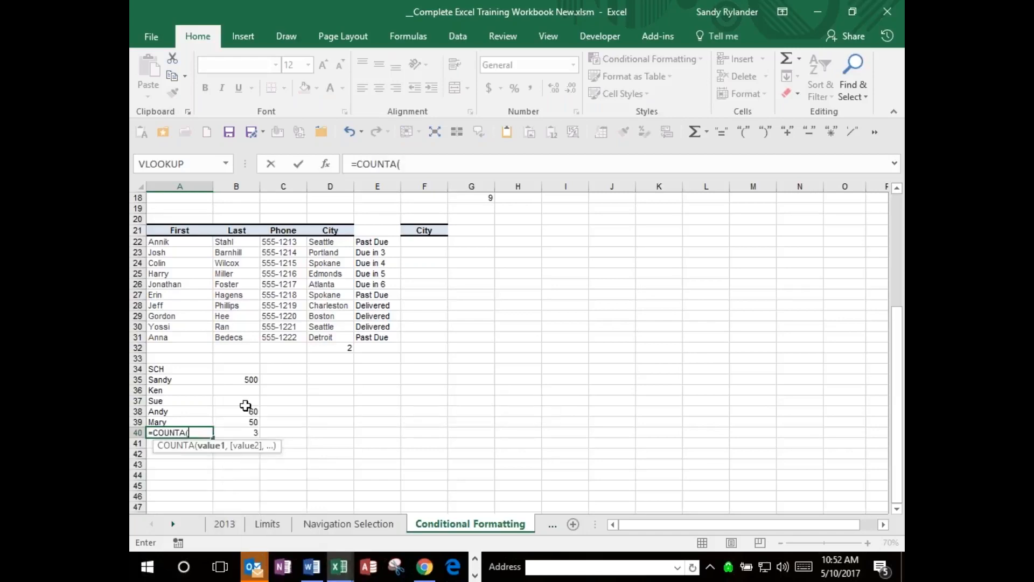
left_click_drag(163, 380, 165, 416)
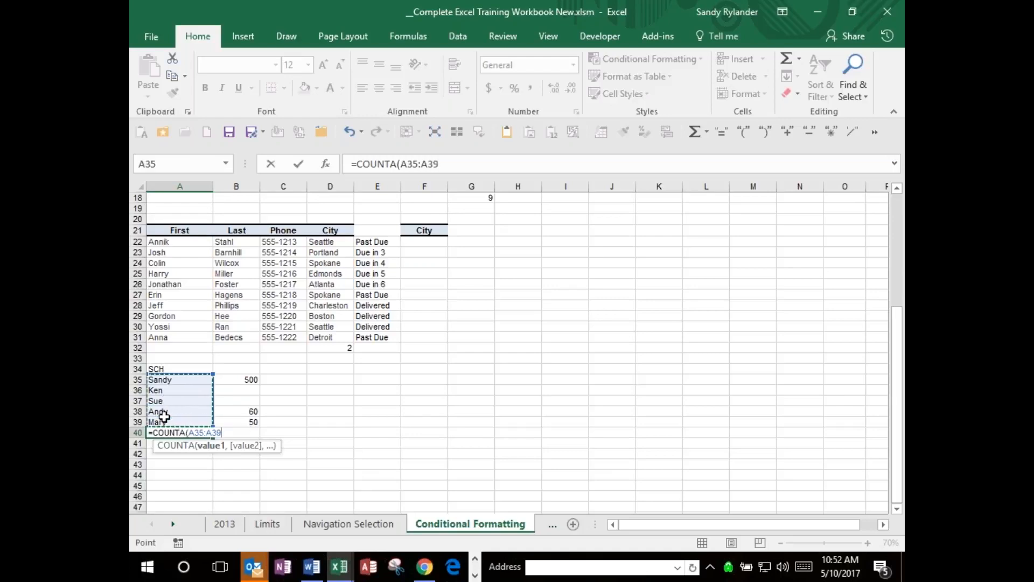
key("ctrl+Return")
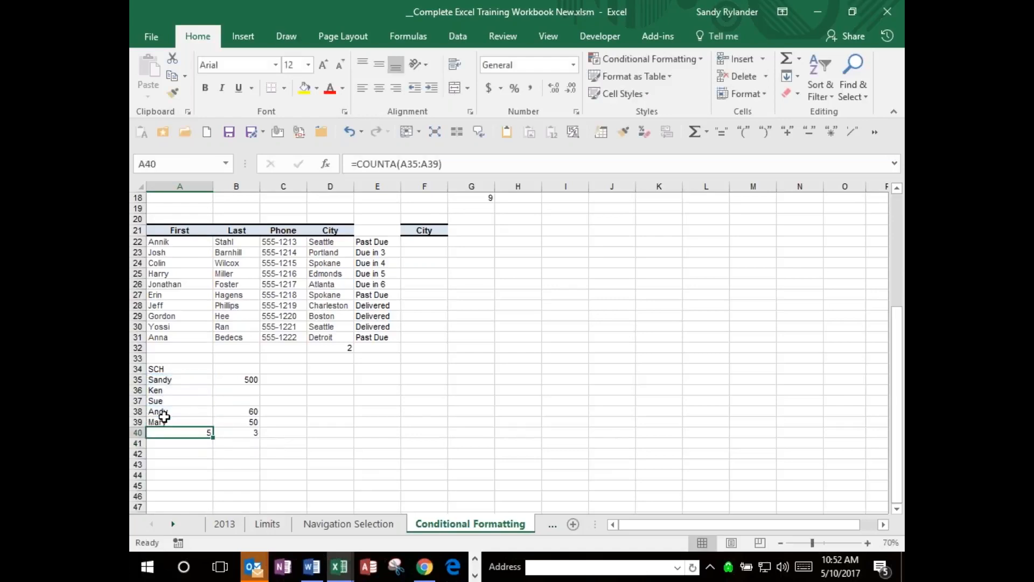
Step through the names above A40 to compare them with the COUNTA formula.
key("Up")
key("Up")
key("Up")
key("Up")
key("Up")
key("Down")
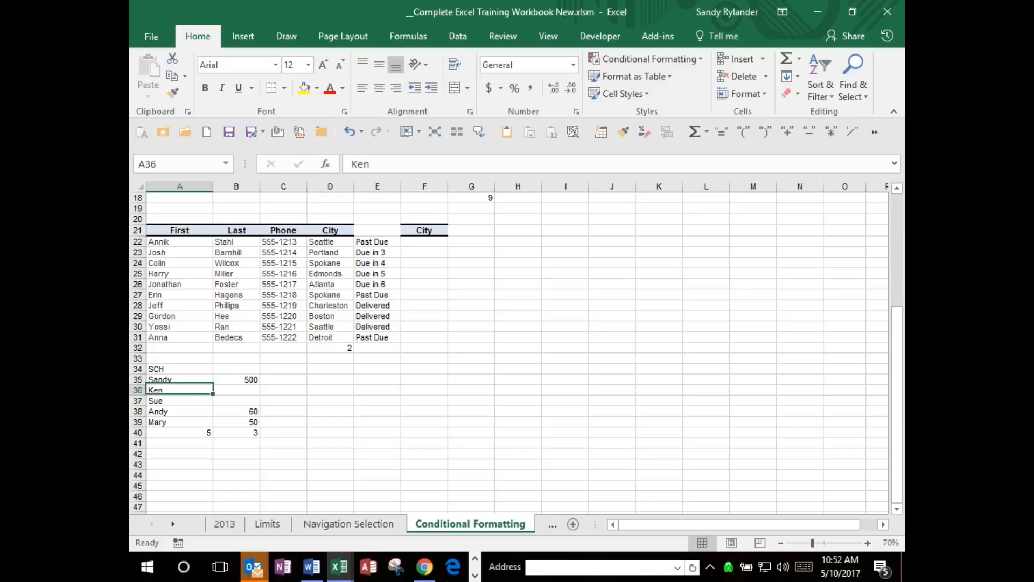
key("Down")
key("Down")
key("Down")
key("Down")
key("Down")
key("Up")
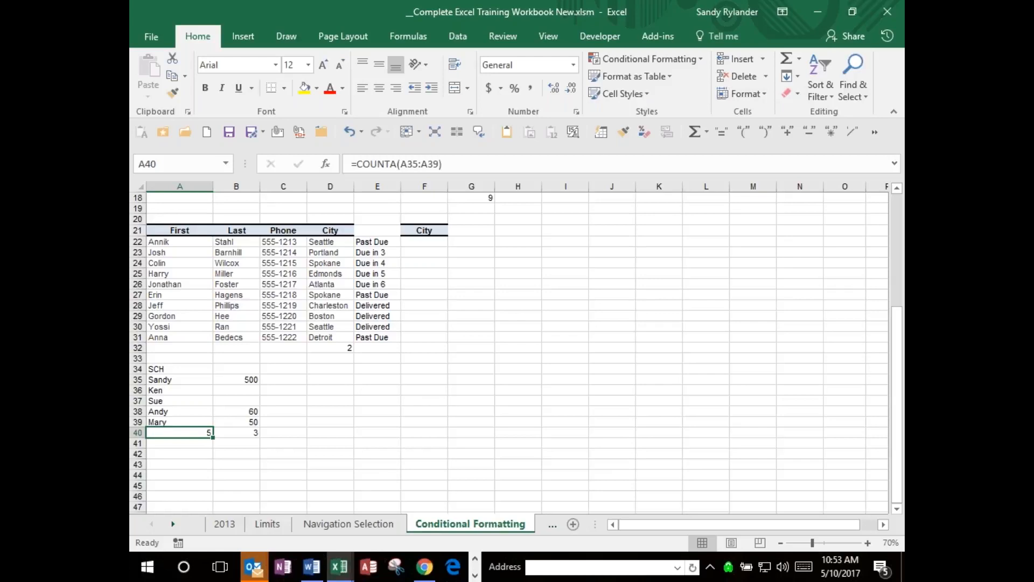
Delete the COUNTA formula in A40 and the COUNT formula in B40.
key("Delete")
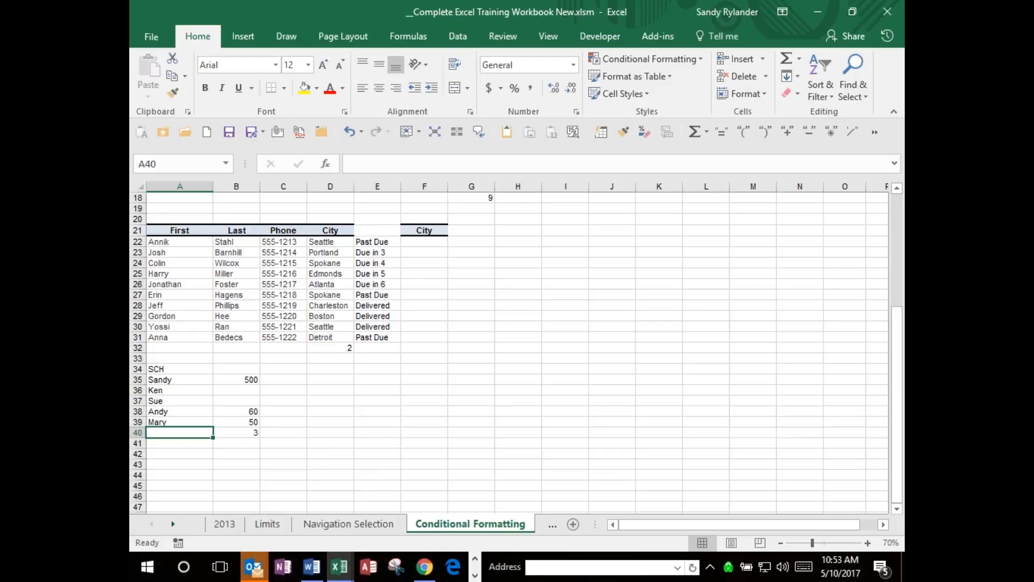
key("Right")
key("Delete")
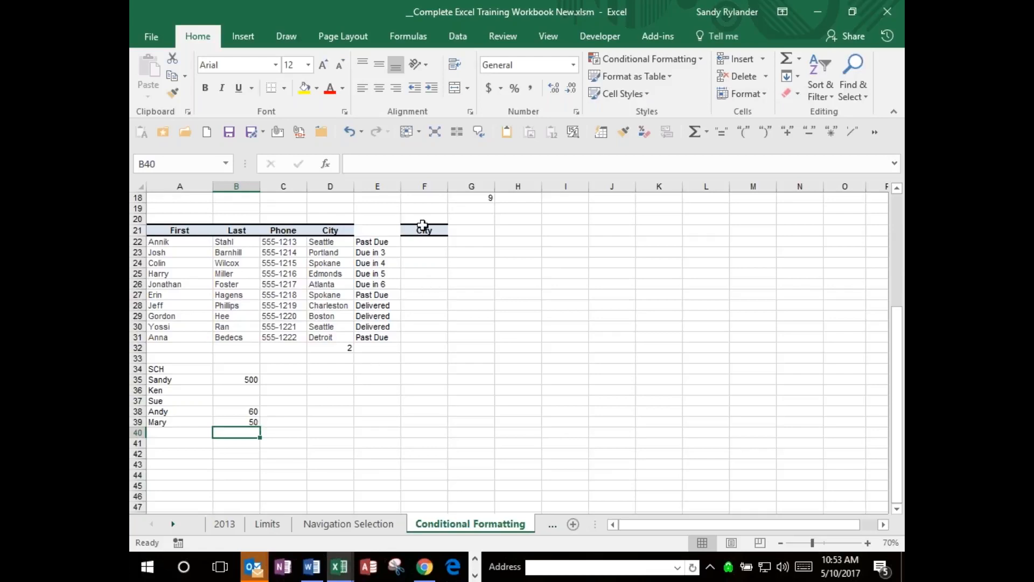
Open Insert Function for B40, look through the Most Recently Used functions, and switch the category to All.
left_click(326, 164)
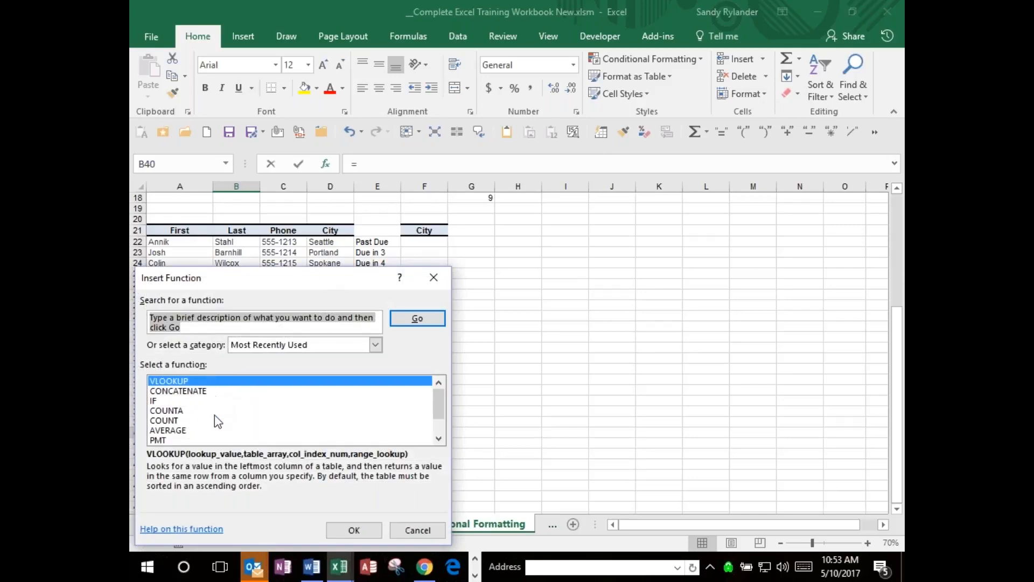
left_click(439, 438)
left_click(438, 438)
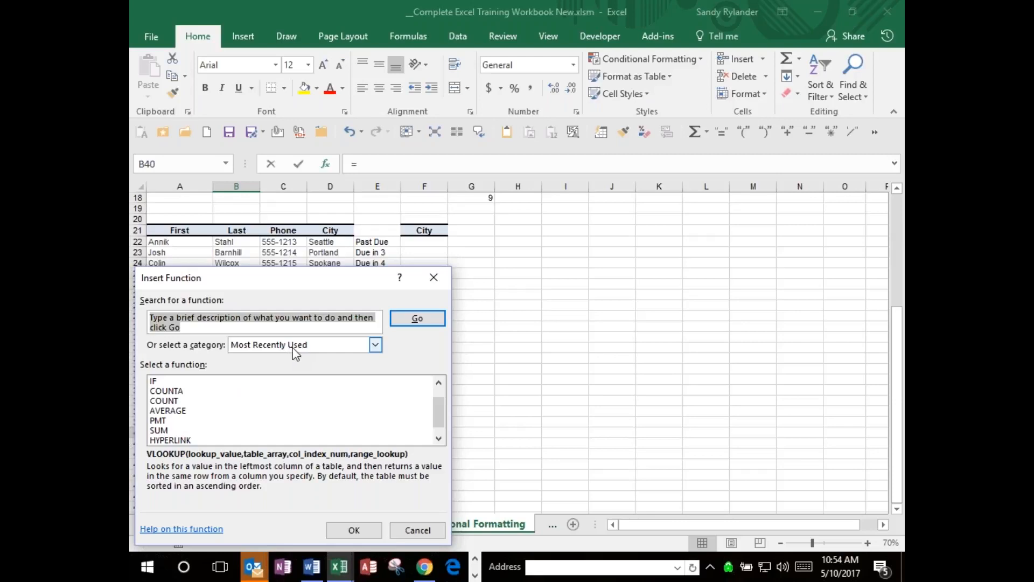
left_click(376, 345)
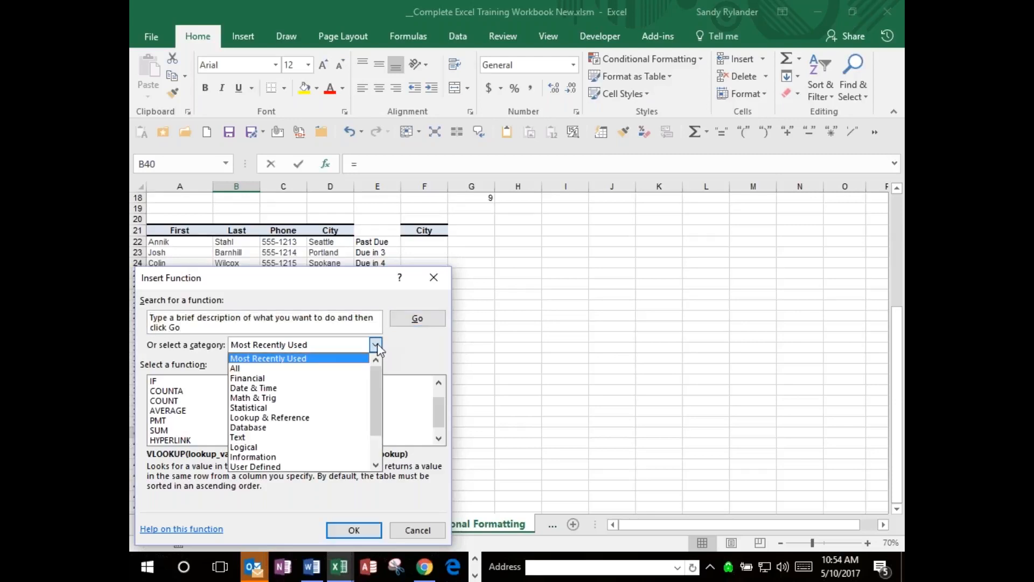
left_click(250, 370)
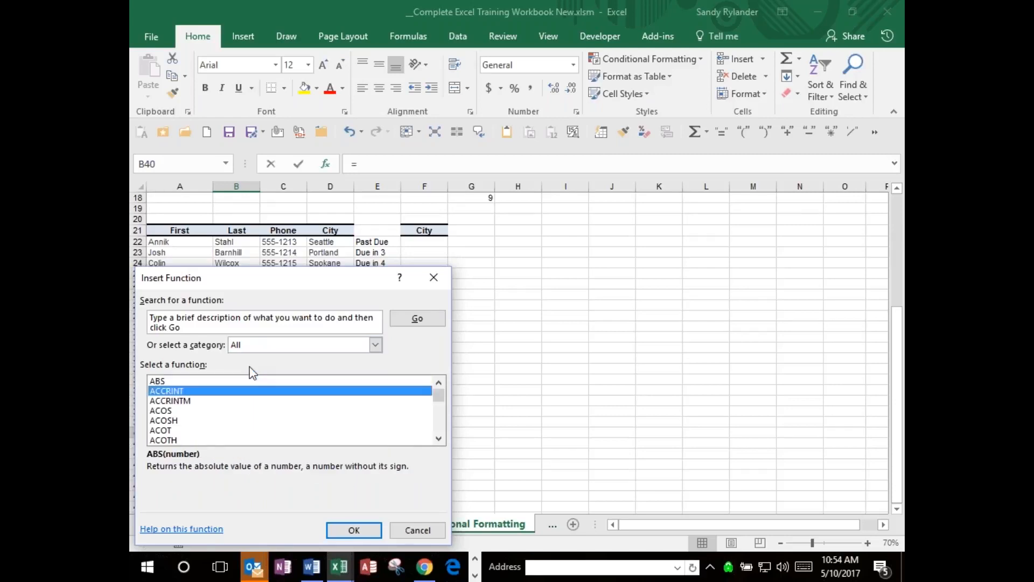
Browse the alphabetical list of all functions down to COUNT, reading descriptions such as ADDRESS and AMORLINC.
key("Down")
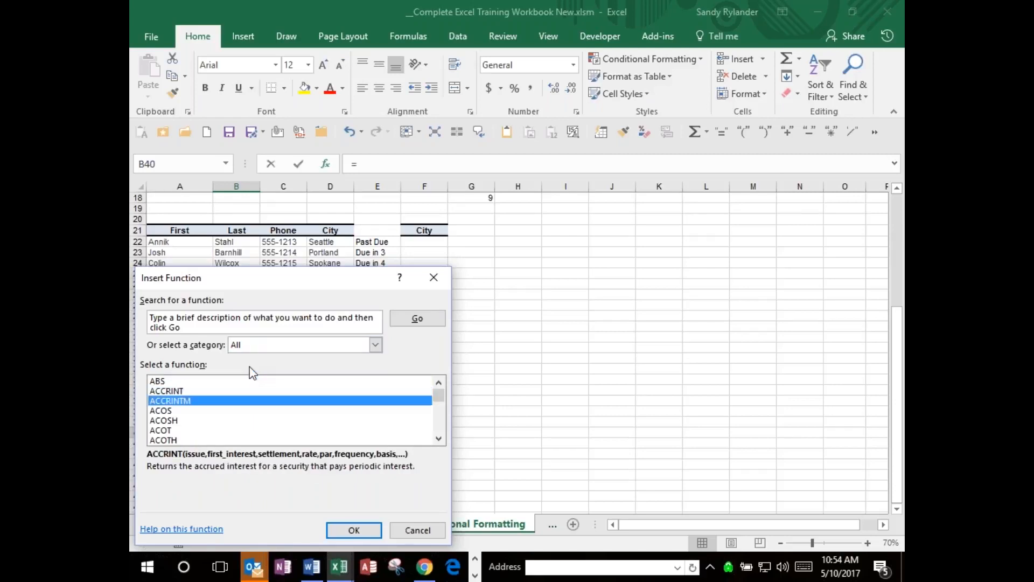
key("Down")
key("Down")
key("Down")
key("Down")
key("Down")
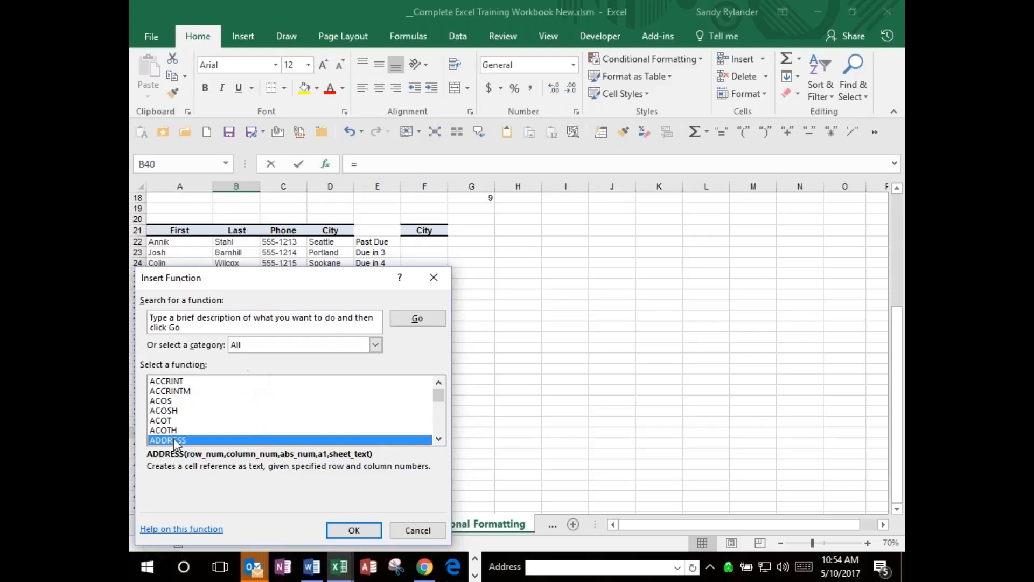
key("Down")
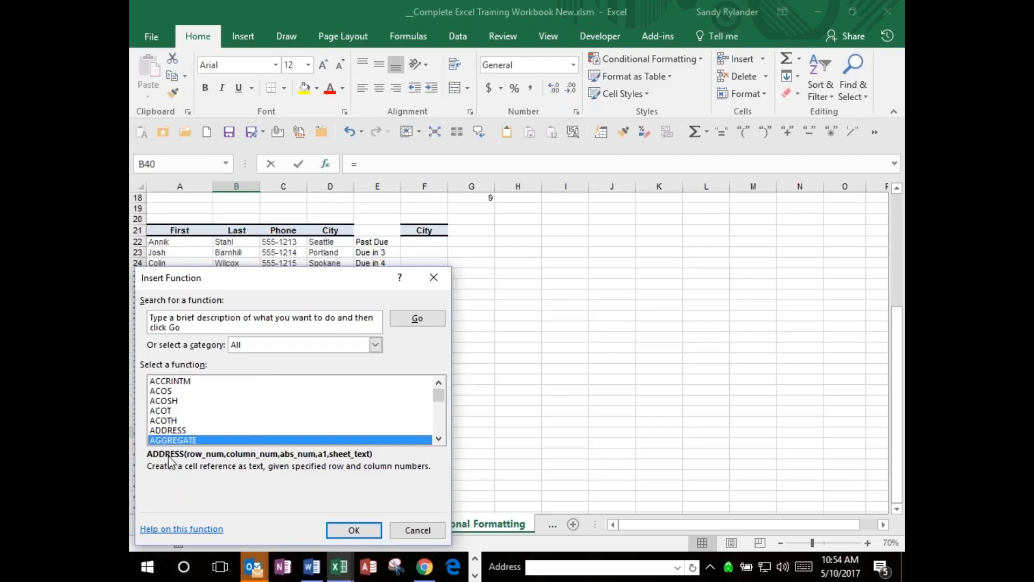
key("Down")
key("Down")
key("Down")
key("Down")
key("Down")
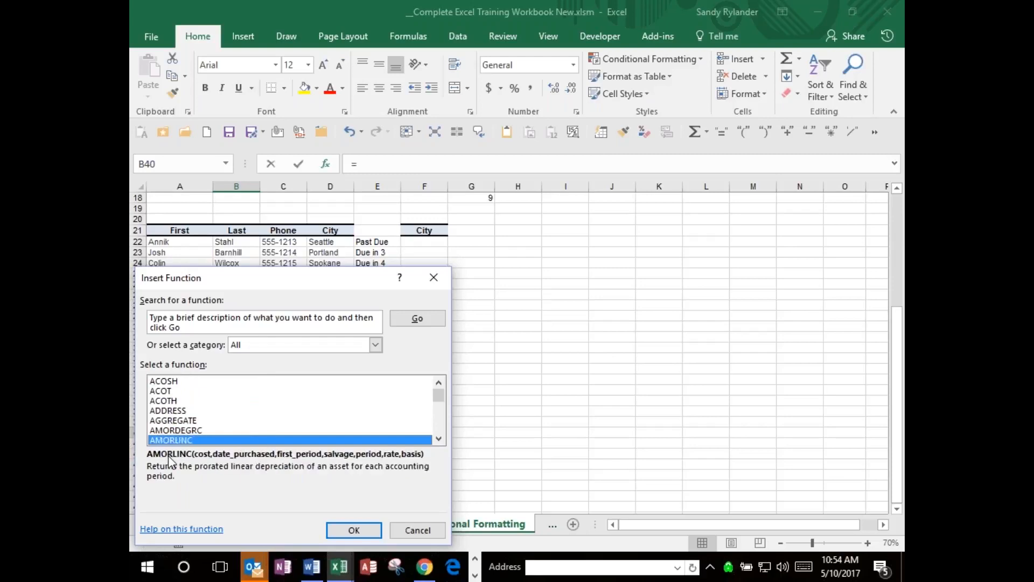
key("Down")
key("Down")
key("Down")
key("Down")
key("Down")
key("Down")
key("Down")
key("Down")
key("Down")
key("Down")
key("Down")
key("Down")
key("Down")
key("Down")
key("Down")
key("Down")
key("Down")
key("Down")
key("Down")
key("Down")
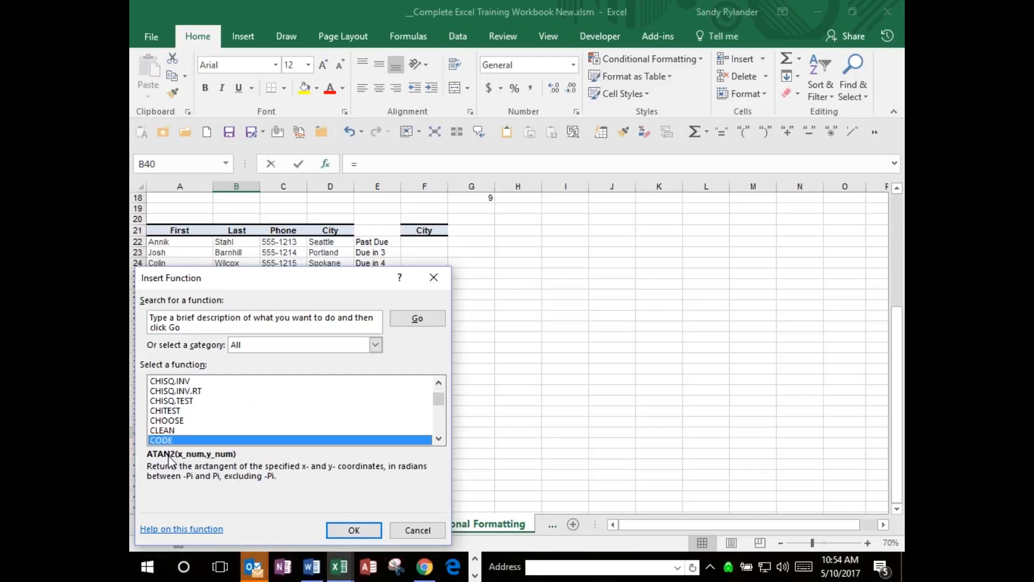
key("Down")
key("Down")
key("Down")
key("Down")
key("Down")
key("Down")
key("Down")
key("Down")
key("Down")
key("Down")
key("Down")
key("Down")
key("Down")
key("Down")
key("Down")
key("Down")
key("Down")
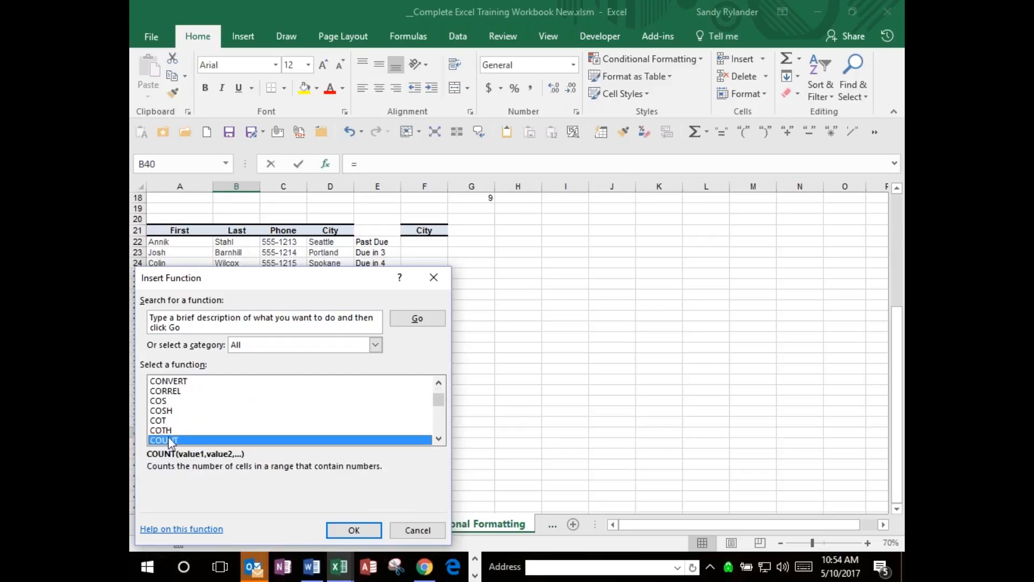
Compare the descriptions of COUNTBLANK, COUNTIF and the neighbouring counting functions, ending on COUNT.
key("Down")
key("Down")
key("Down")
key("Down")
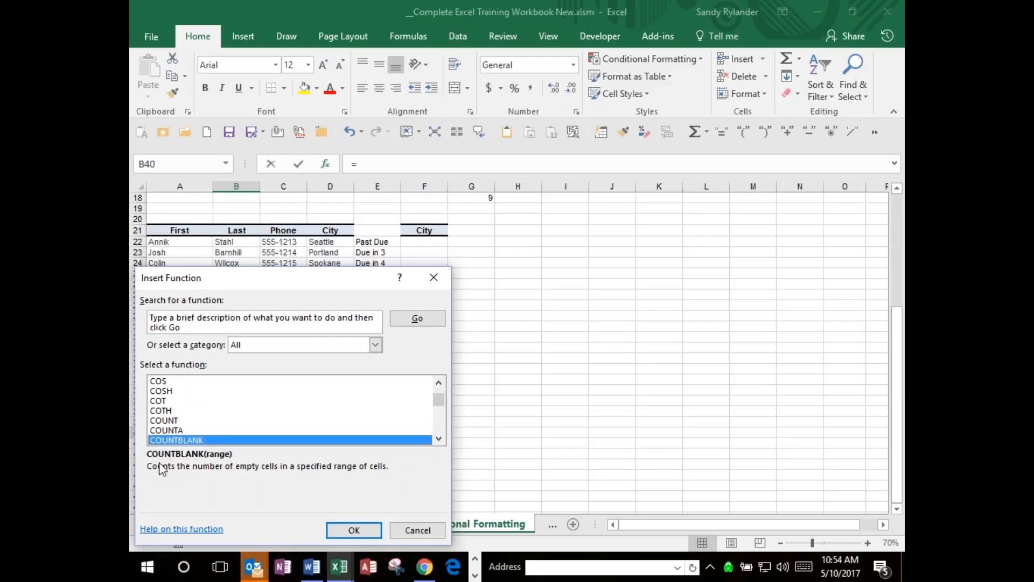
key("Up")
key("Up")
key("Down")
key("Up")
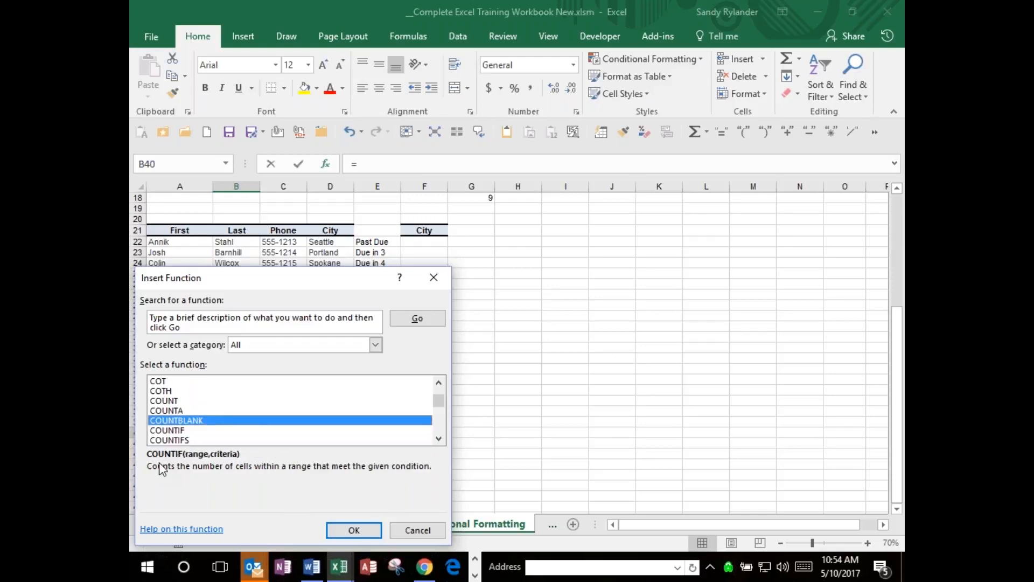
key("Up")
key("Up")
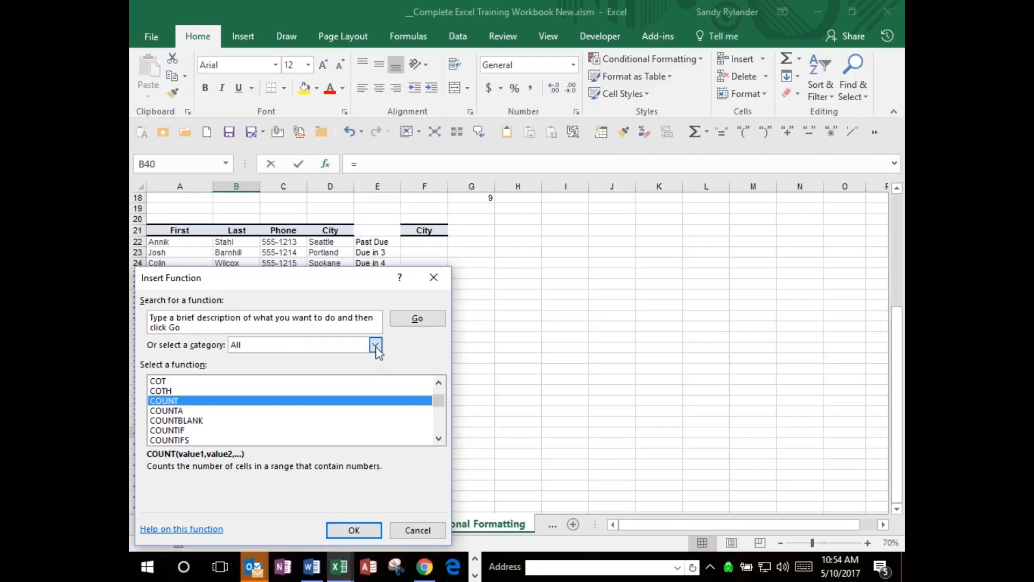
Switch the function category to Logical and read the descriptions of IF through NOT.
left_click(375, 346)
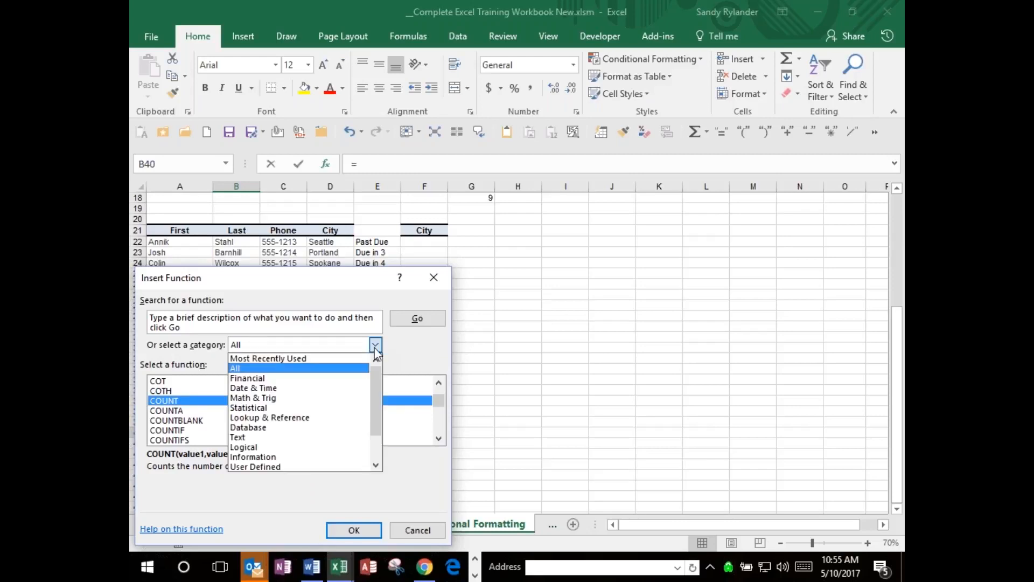
left_click(245, 447)
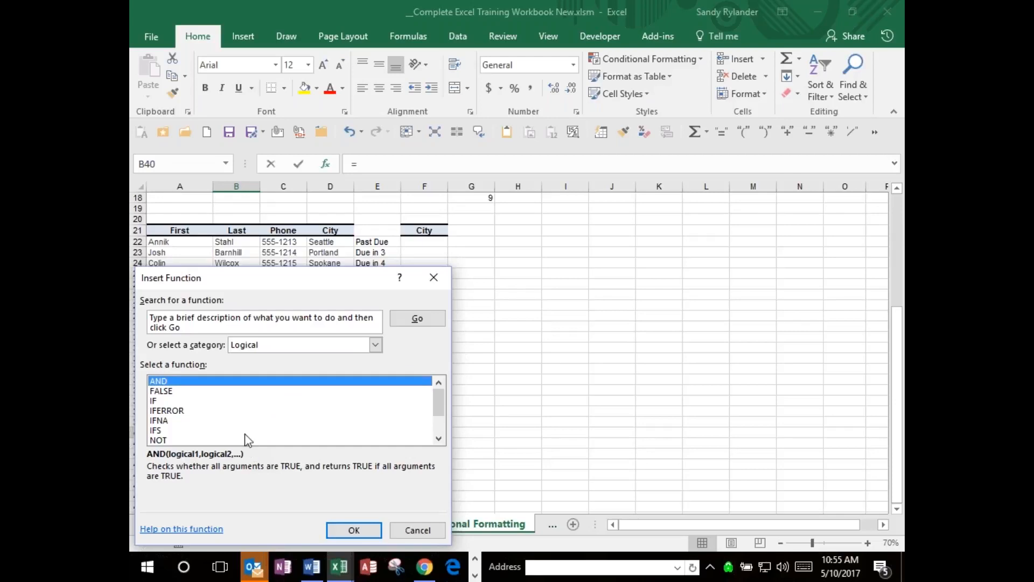
left_click(156, 403)
left_click(157, 410)
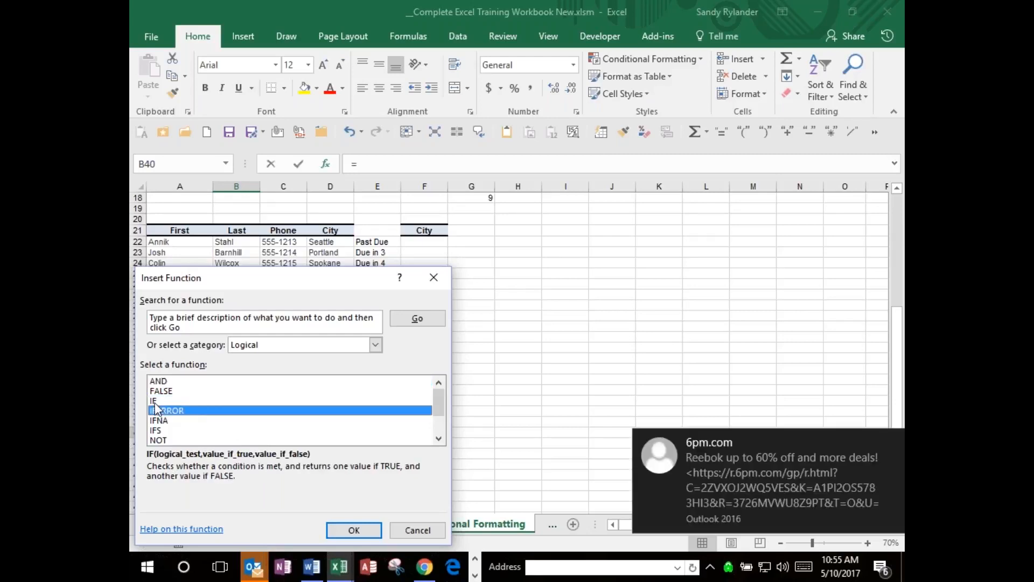
key("Down")
key("Down")
key("Down")
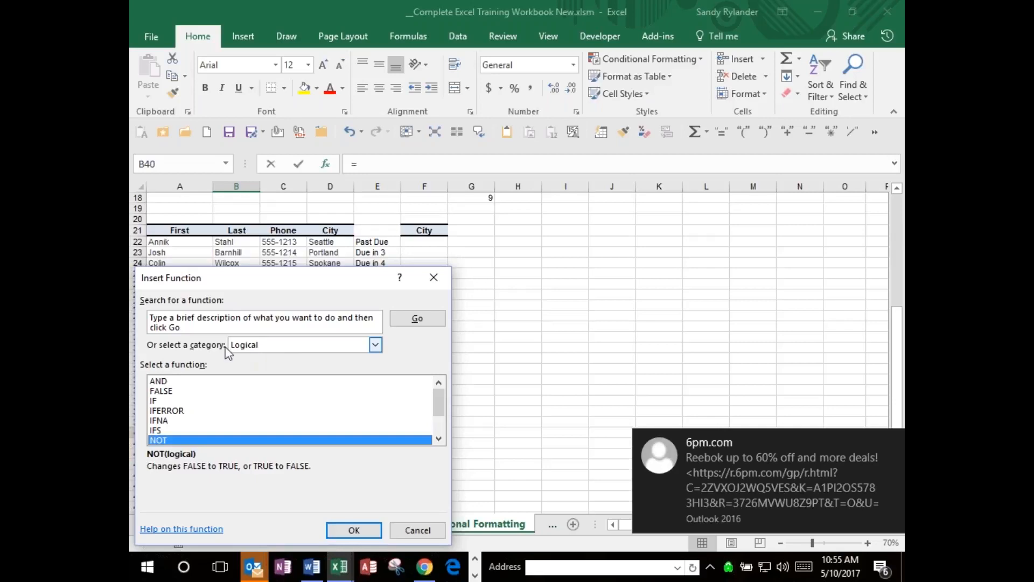
Search the Insert Function dialog for functions matching "calculate payment".
left_click(376, 345)
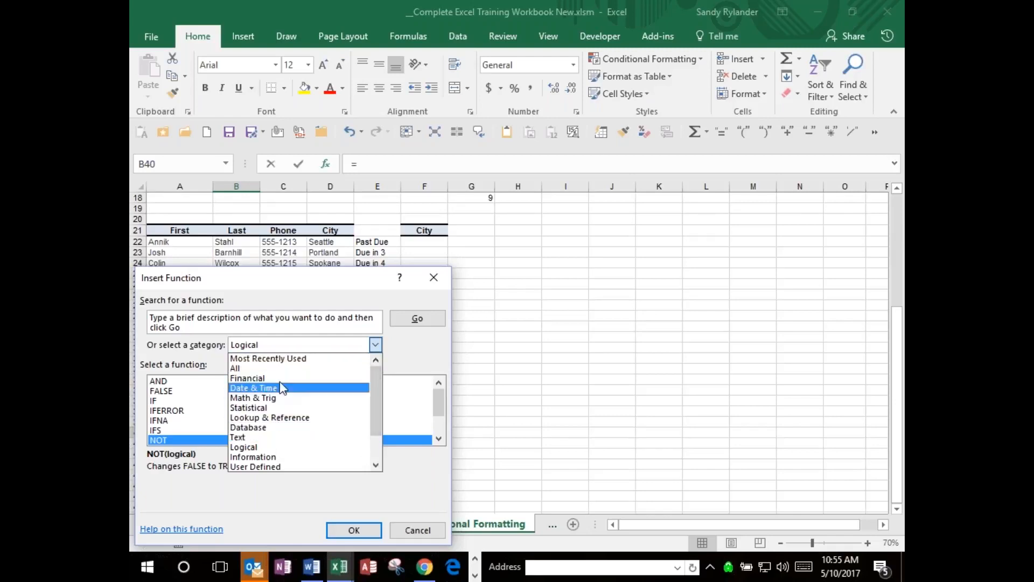
left_click(407, 353)
left_click(263, 328)
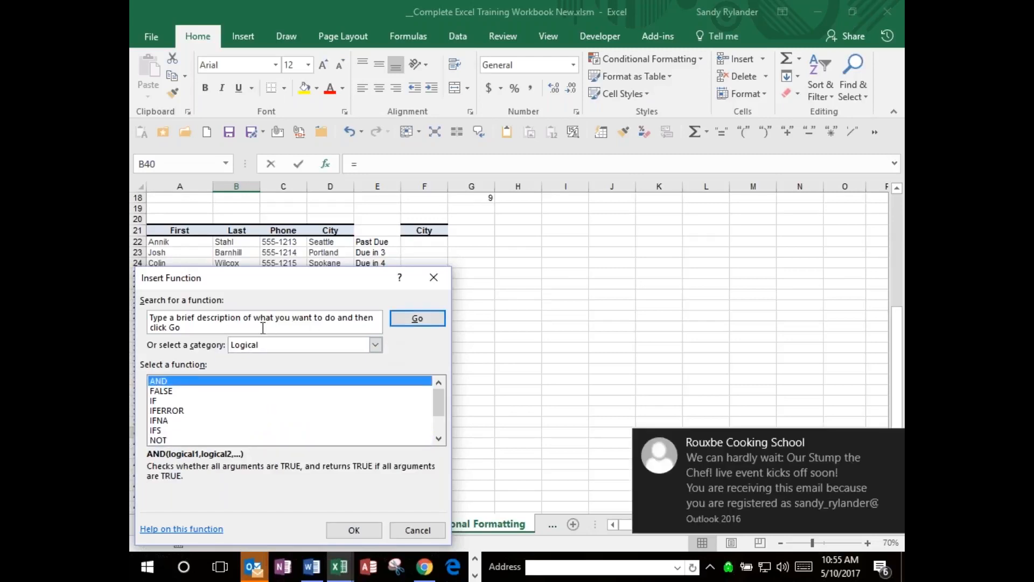
left_click_drag(263, 328, 141, 315)
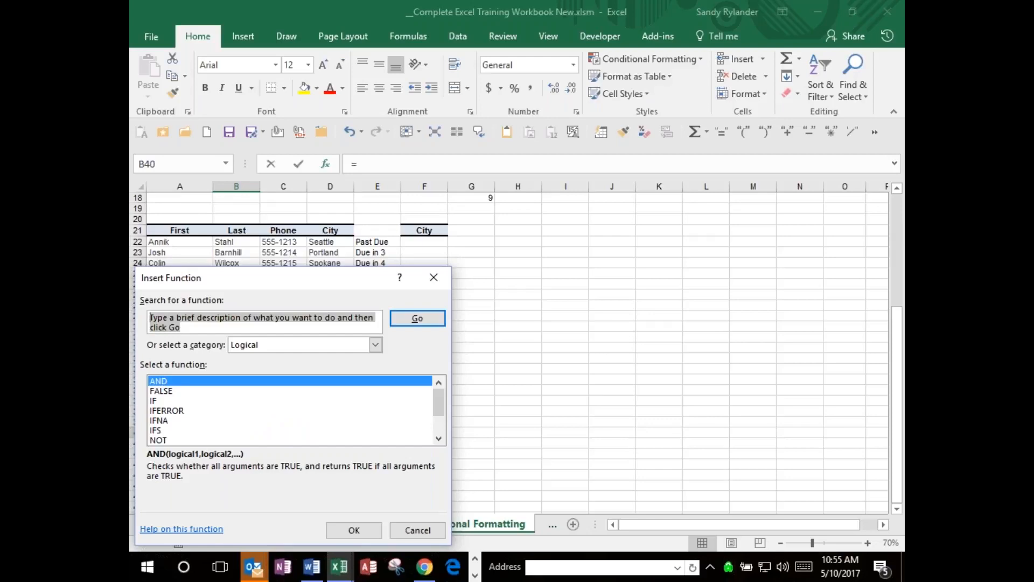
type("c")
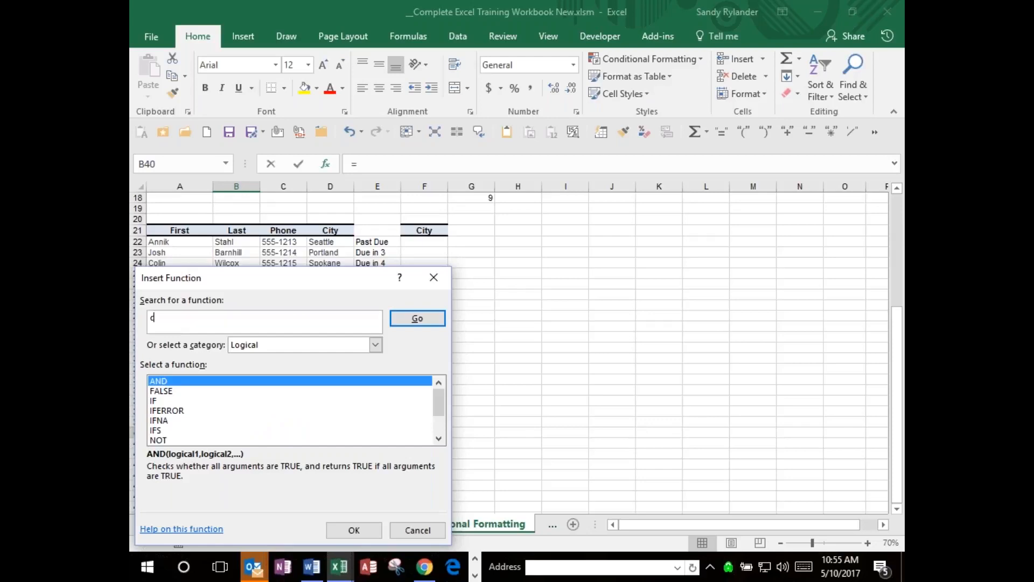
type("alculate payment")
left_click(407, 319)
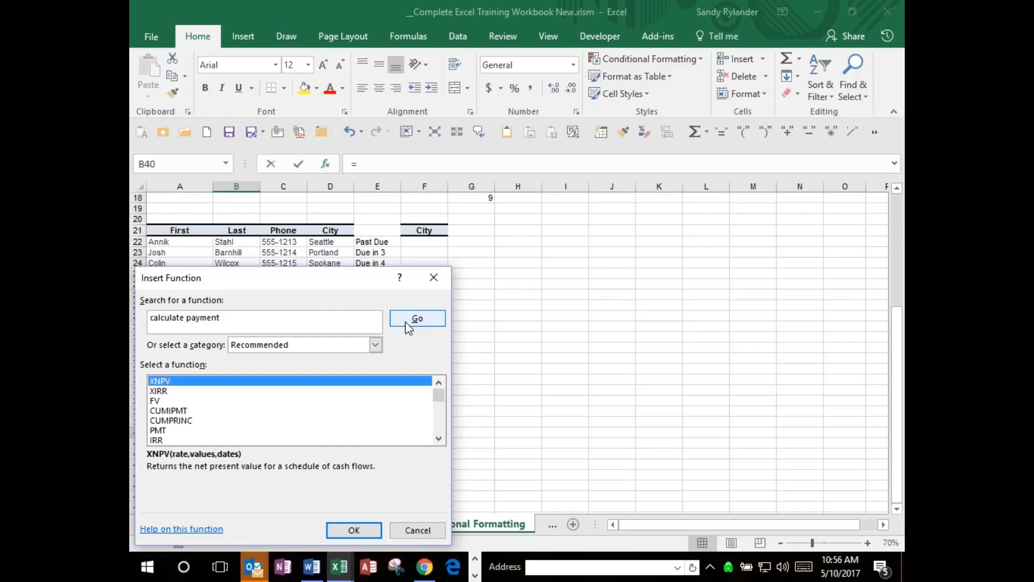
Compare the descriptions of PMT, CUMPRINC and the neighbouring recommended functions, ending on PMT.
left_click(160, 431)
left_click(305, 420)
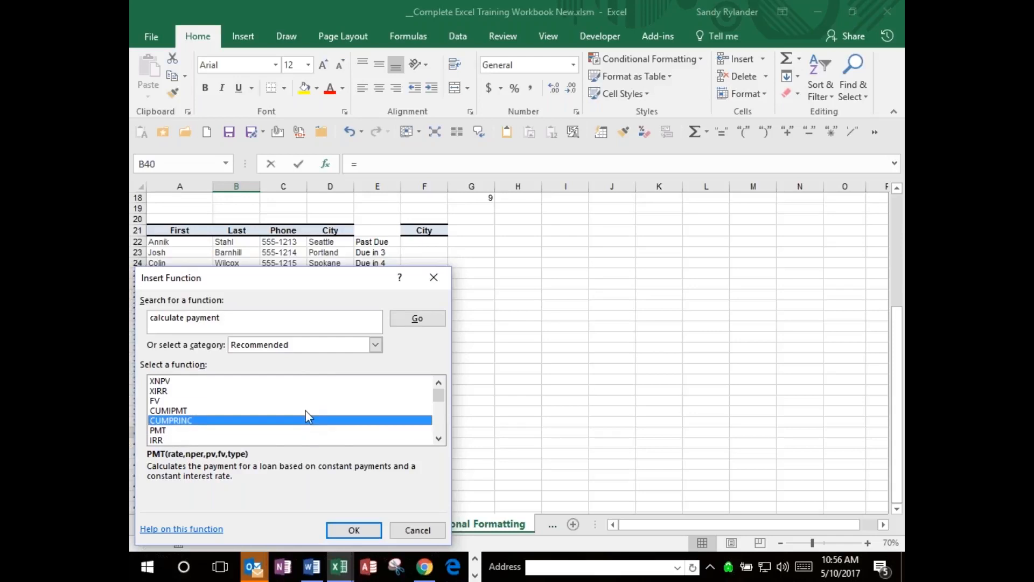
key("Up")
key("Up")
key("Down")
key("Down")
key("Down")
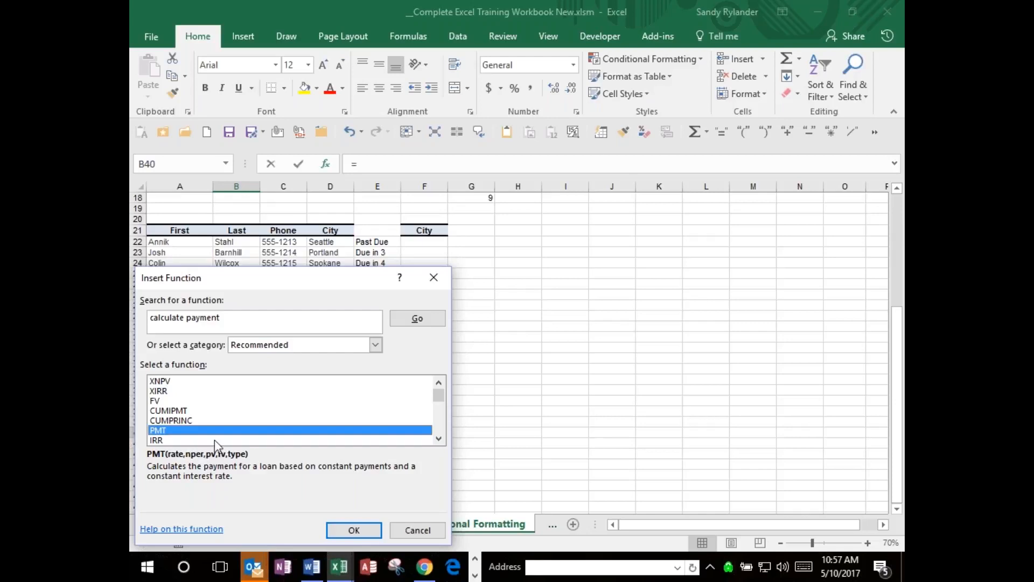
Move the Insert Function dialog clear of the list, open the online help for PMT, and maximize the browser window.
left_click_drag(302, 280, 403, 157)
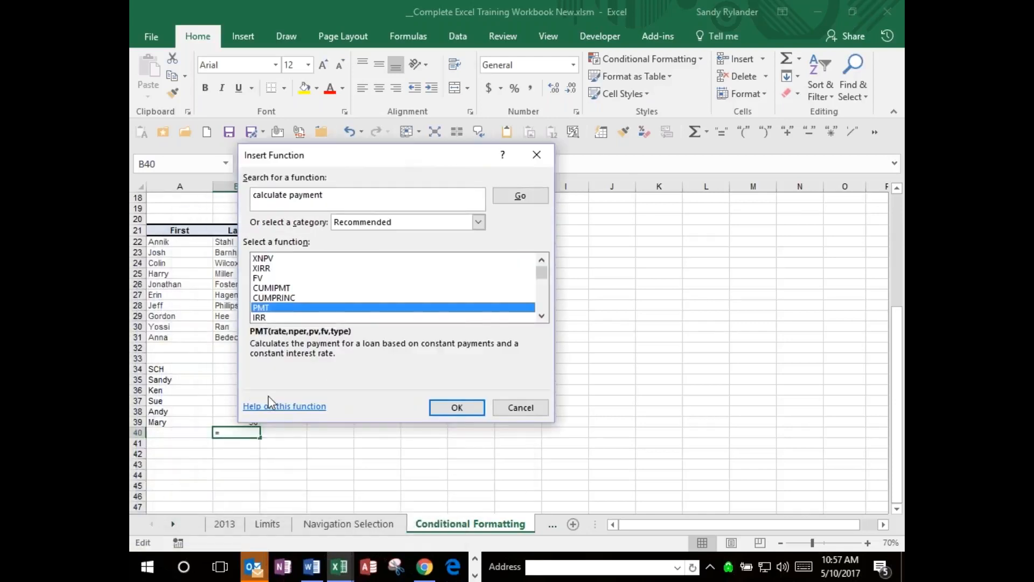
left_click(276, 409)
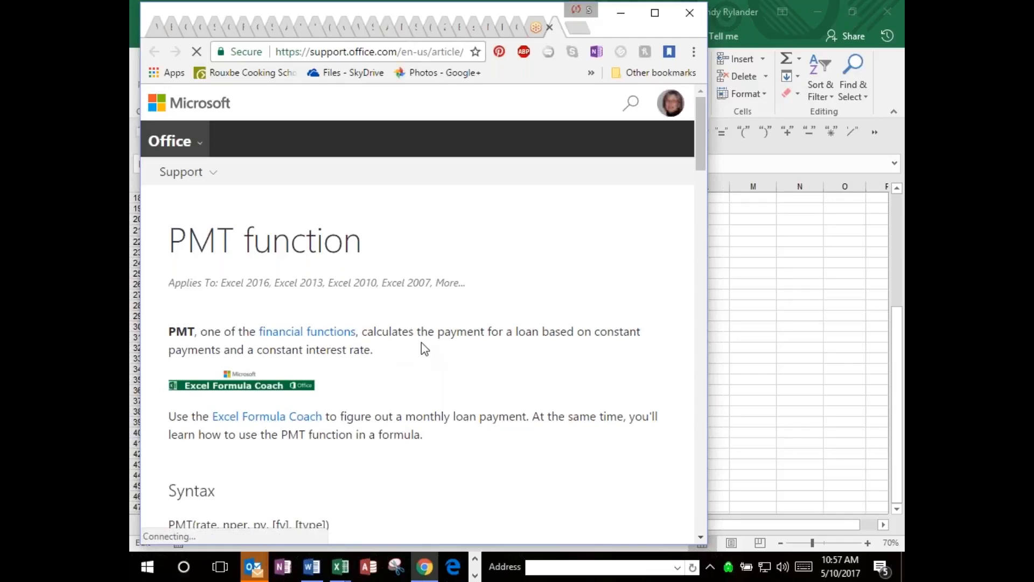
right_click(520, 13)
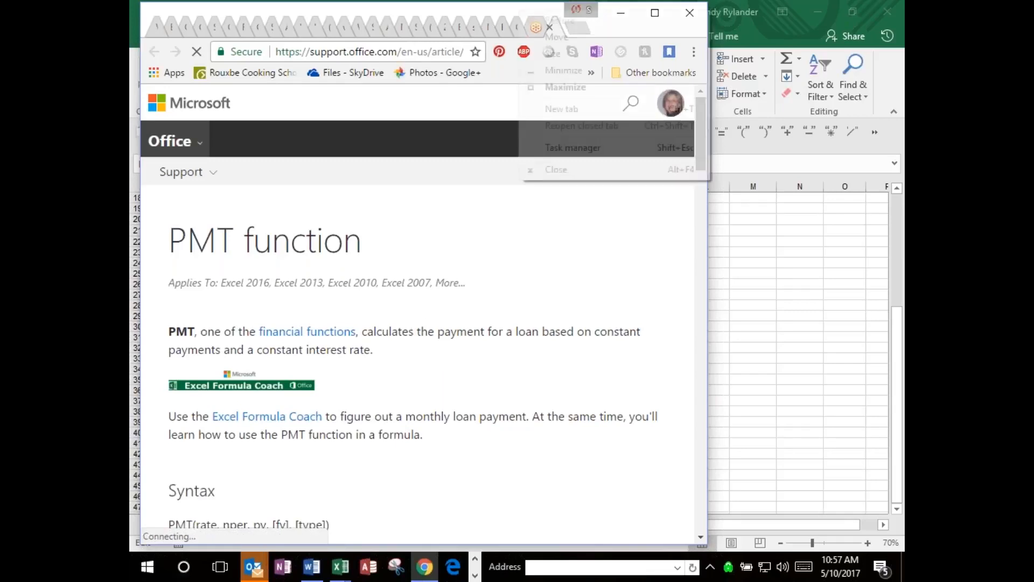
right_click(517, 10)
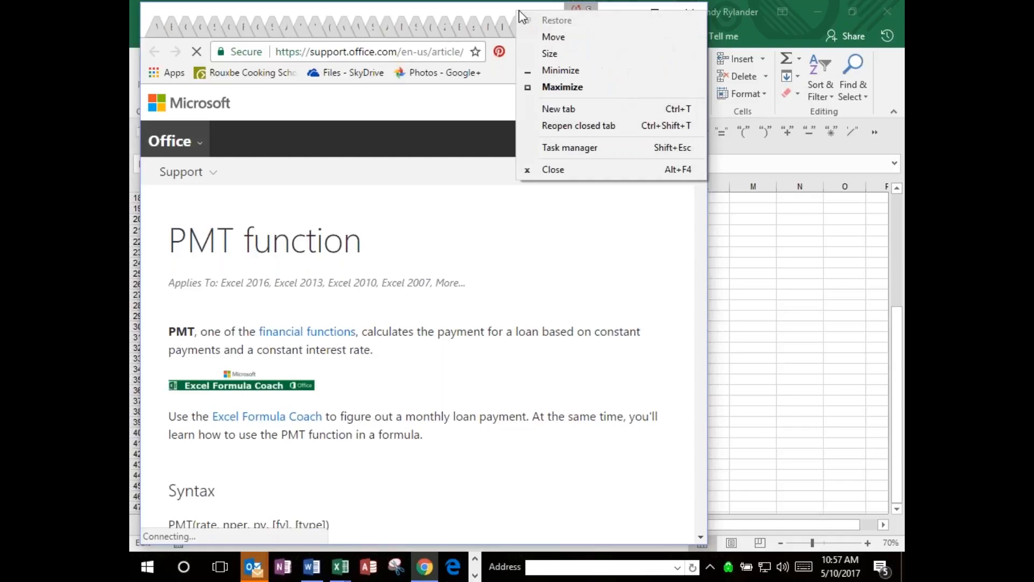
left_click(602, 232)
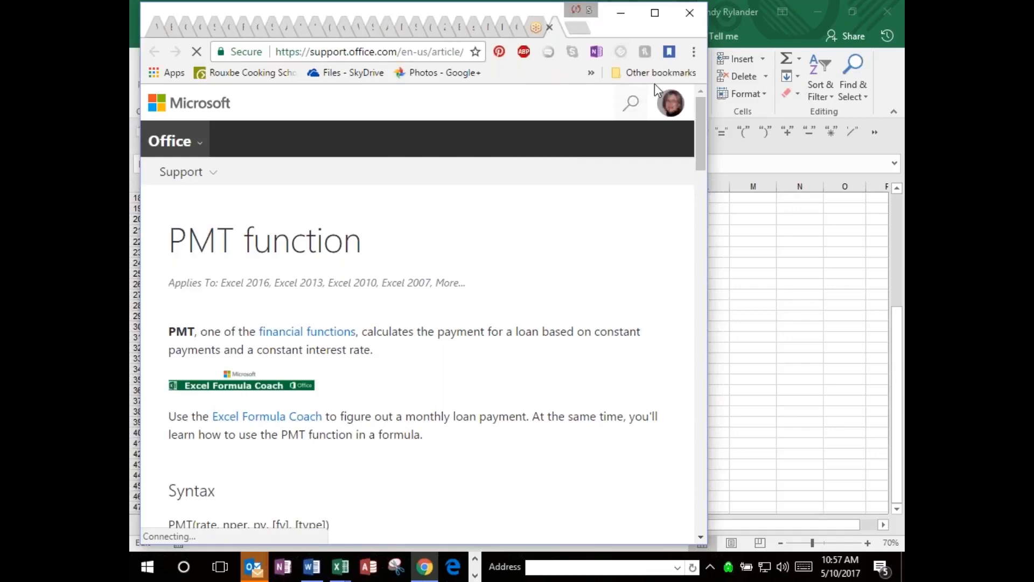
left_click(656, 10)
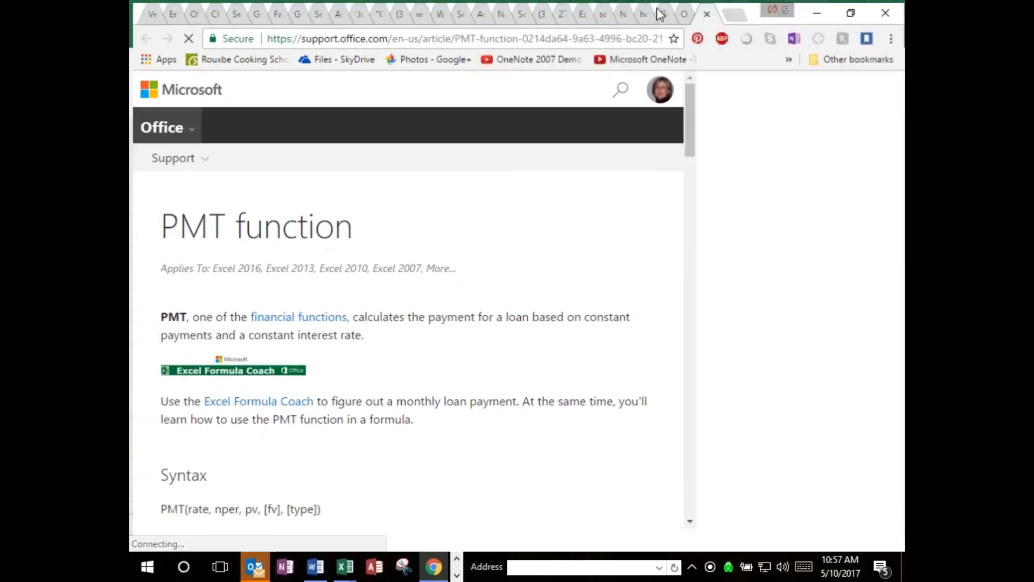
Go to the Syntax section of the PMT article and confirm the gSyncit deletion of the checked Outlook calendar events.
scroll(632, 248, "down", 2)
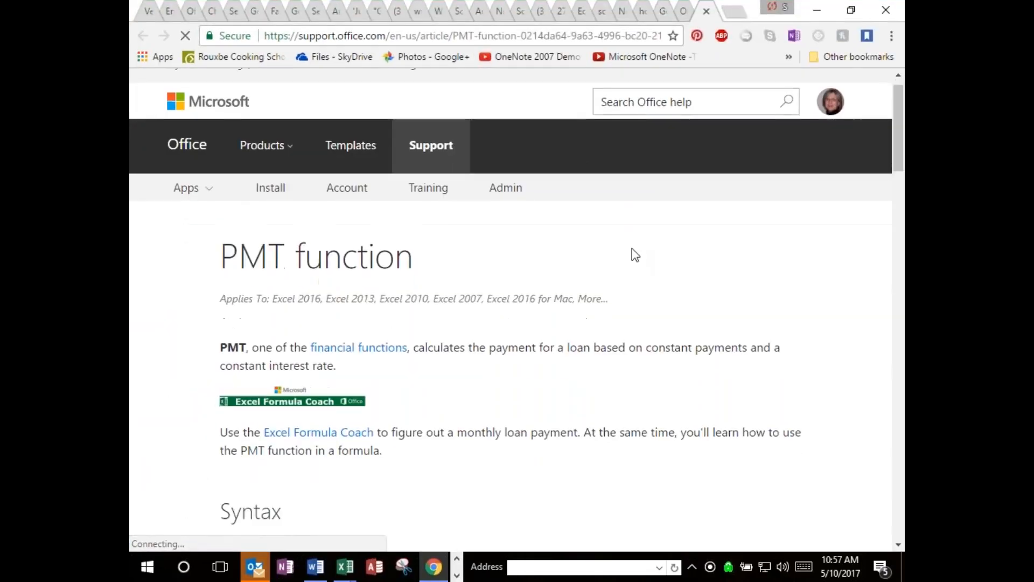
scroll(632, 248, "down", 4)
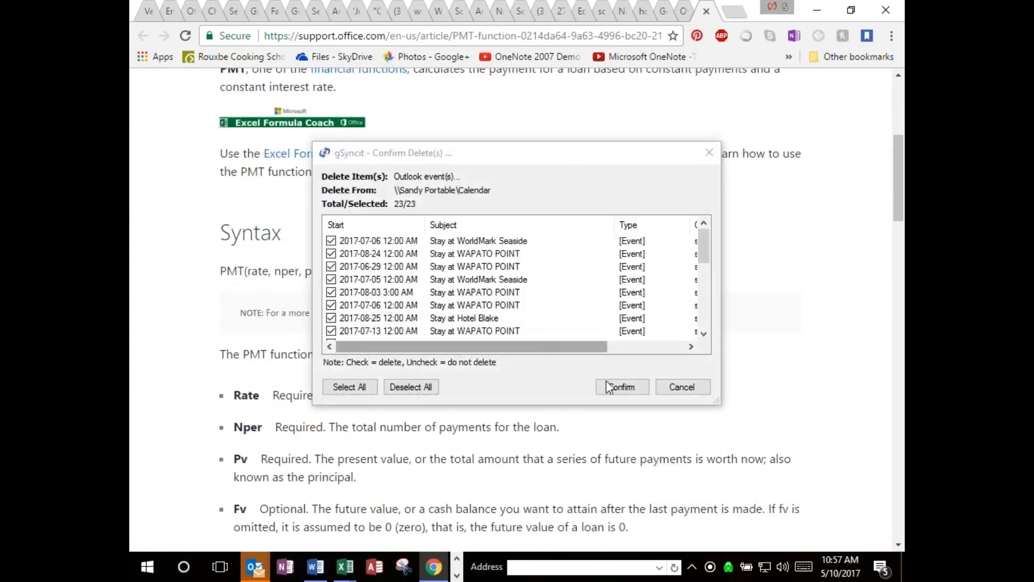
left_click(605, 384)
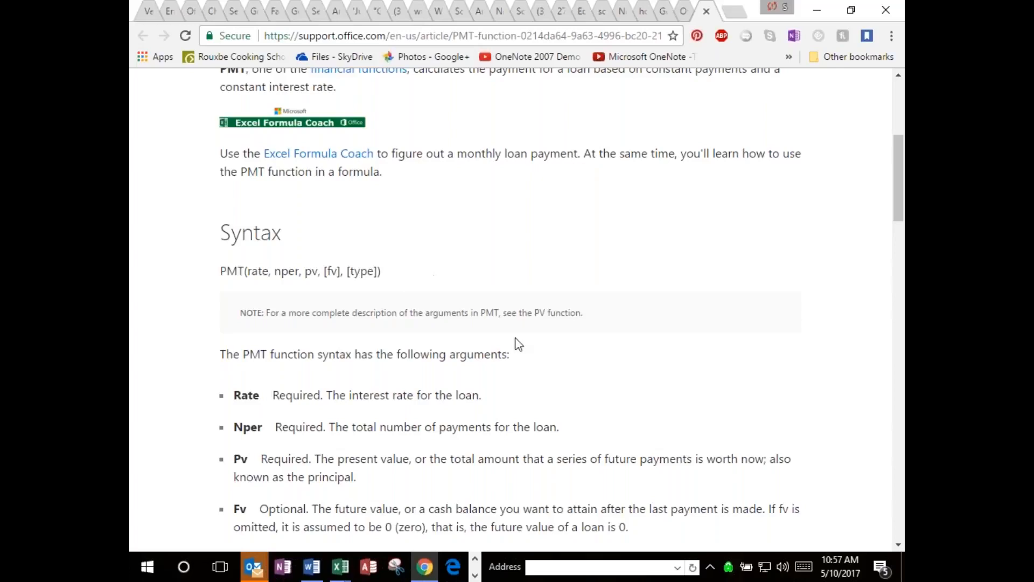
Read the PMT syntax and its argument descriptions from Rate through Type.
scroll(573, 382, "down", 1)
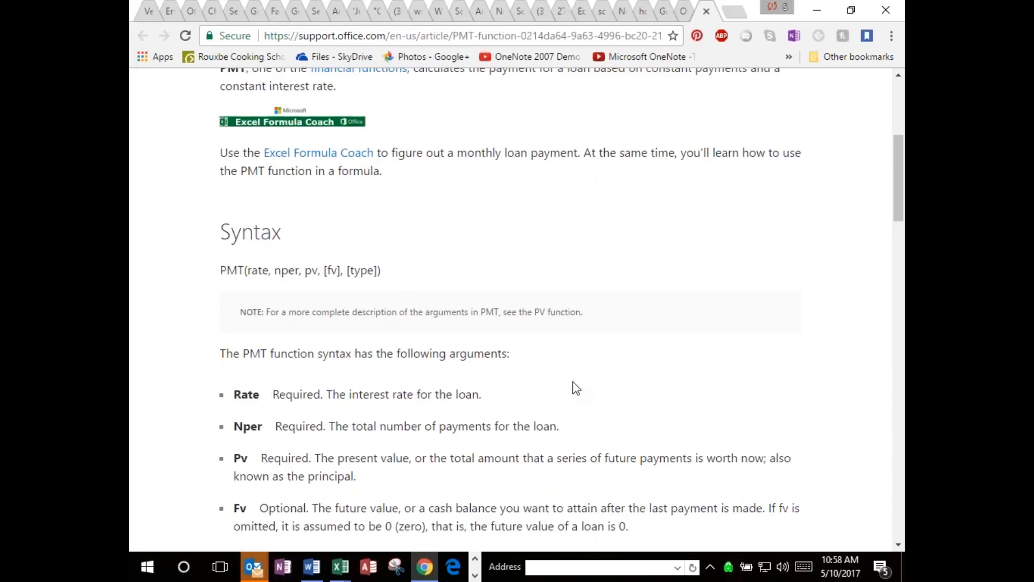
scroll(575, 387, "down", 1)
scroll(577, 388, "down", 3)
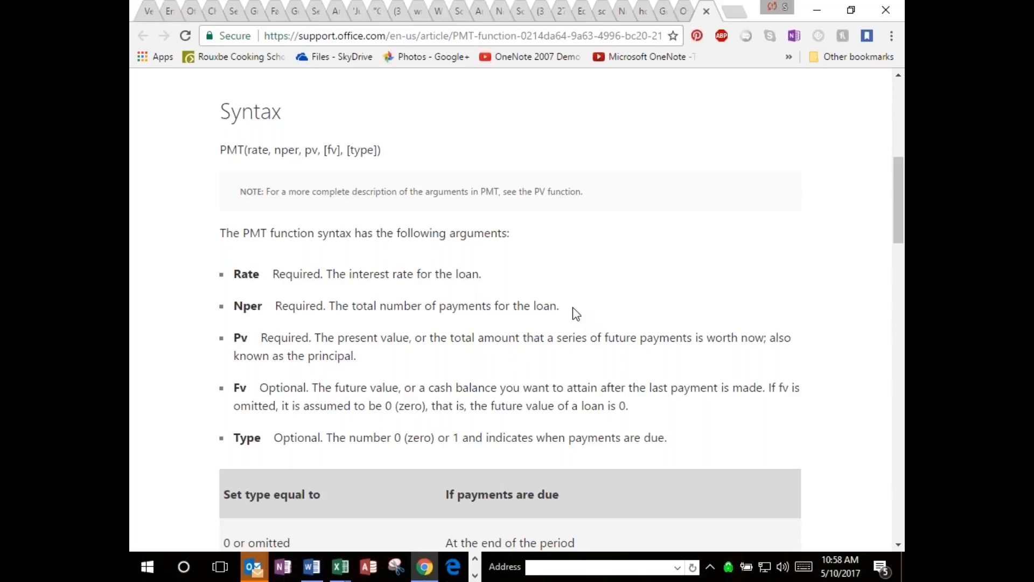
scroll(574, 307, "down", 1)
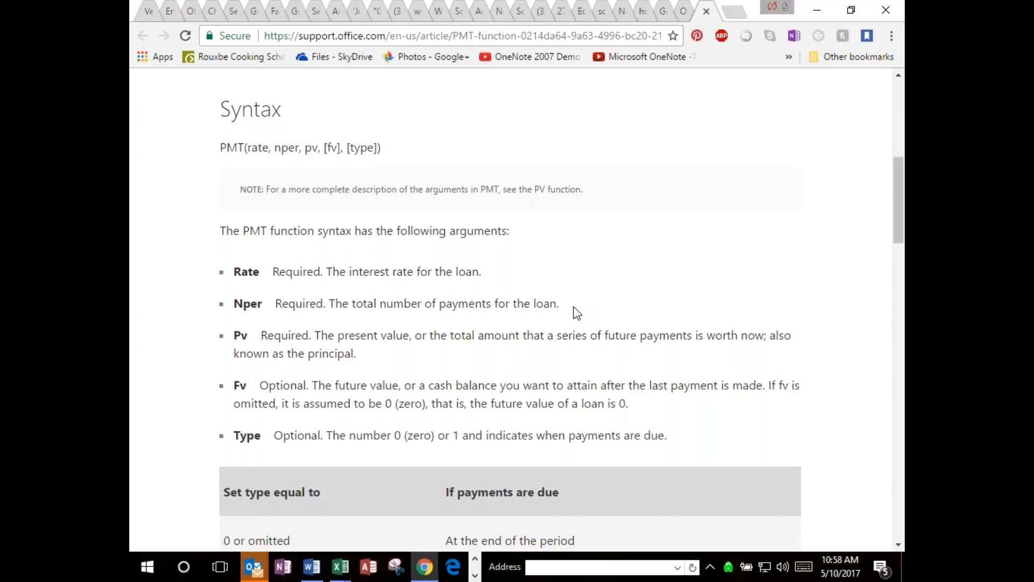
scroll(577, 312, "down", 2)
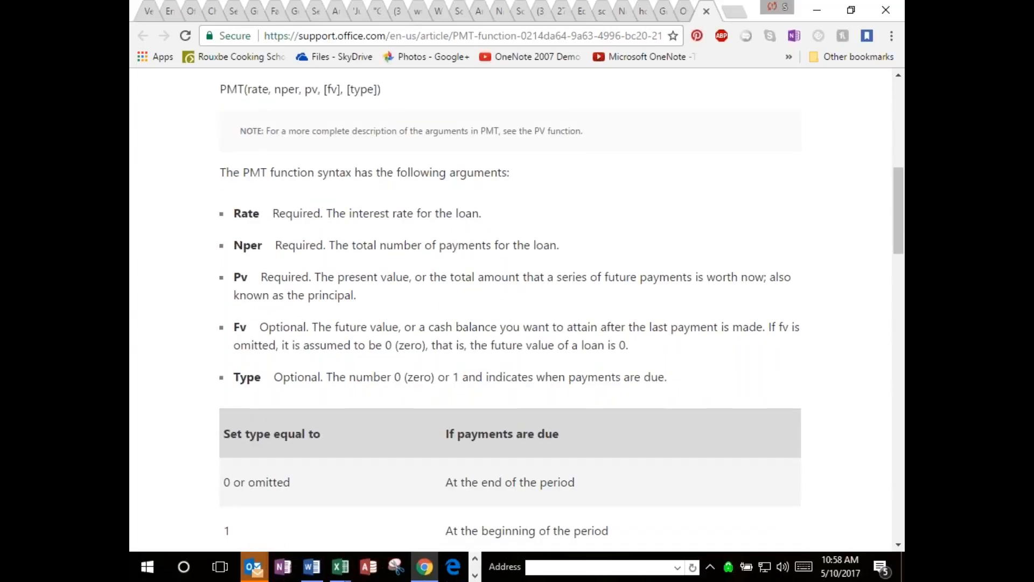
scroll(441, 292, "down", 1)
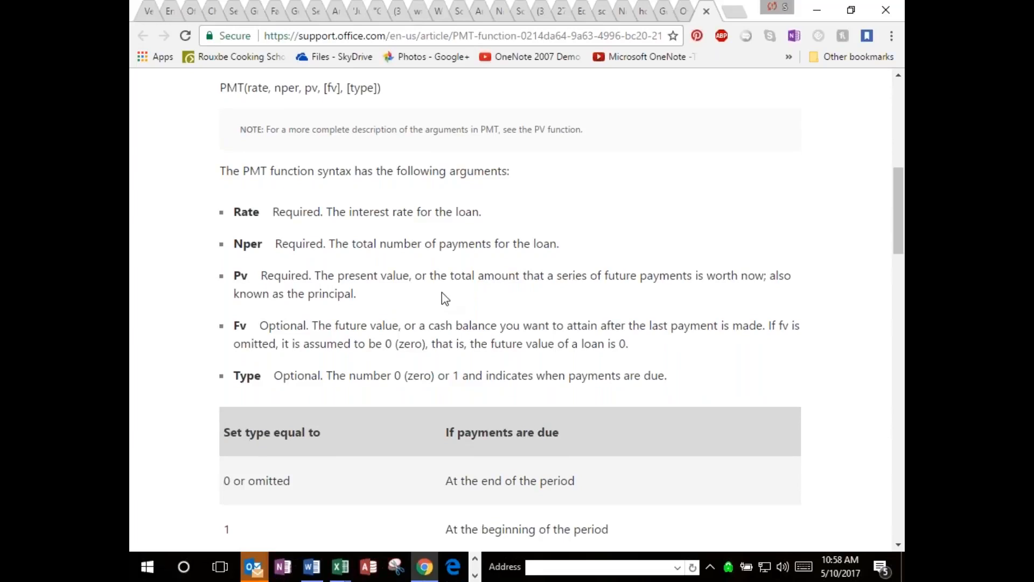
scroll(442, 292, "down", 2)
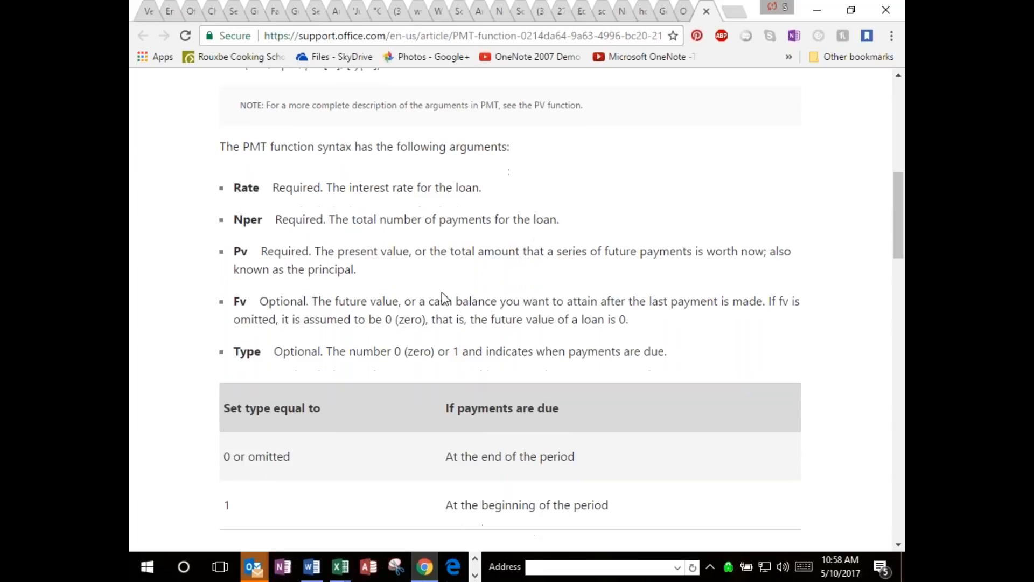
Read the table of Type values for payment timing and the Remarks section of the PMT article.
scroll(290, 286, "down", 5)
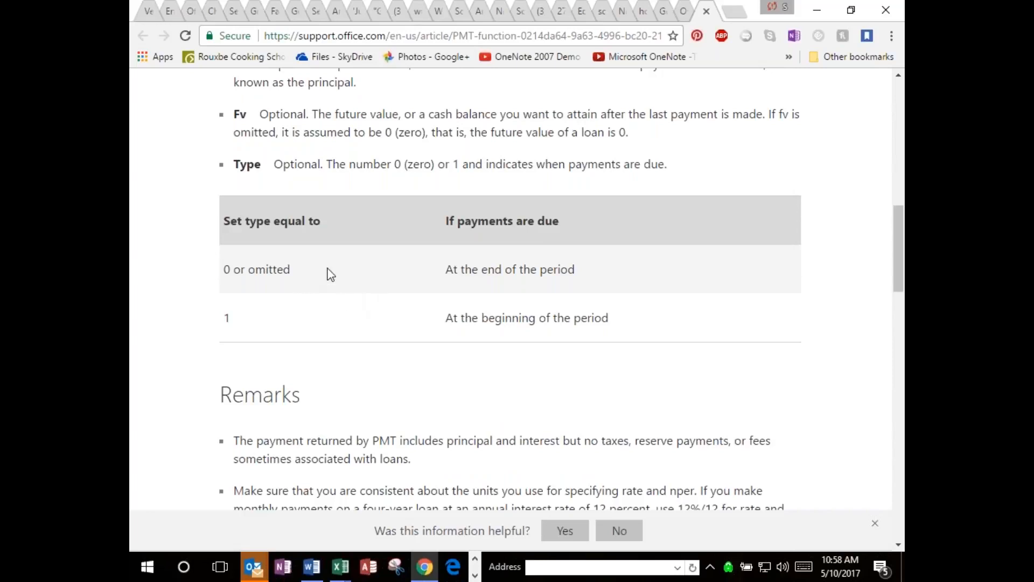
scroll(416, 289, "down", 1)
scroll(416, 288, "down", 1)
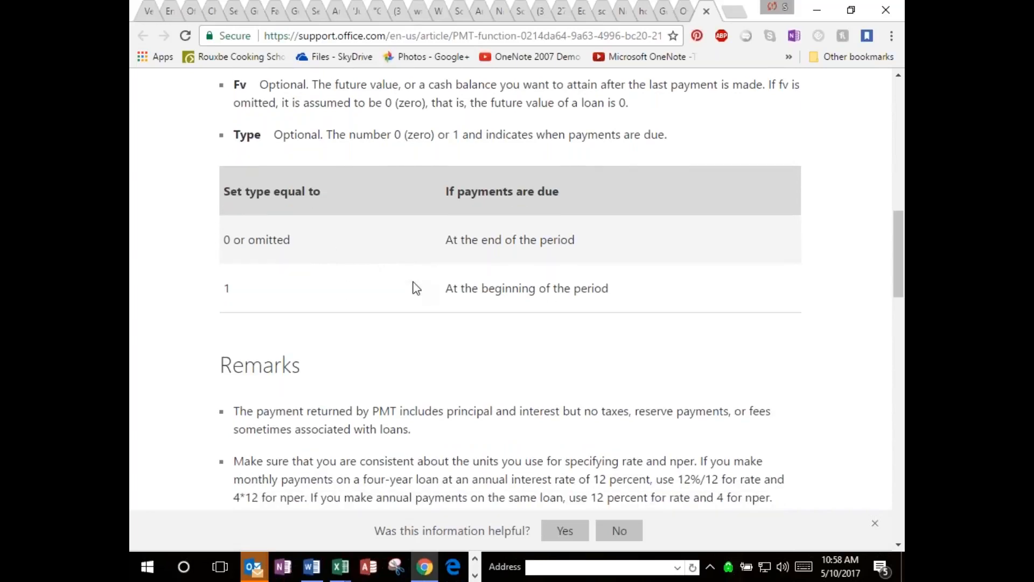
scroll(416, 288, "down", 5)
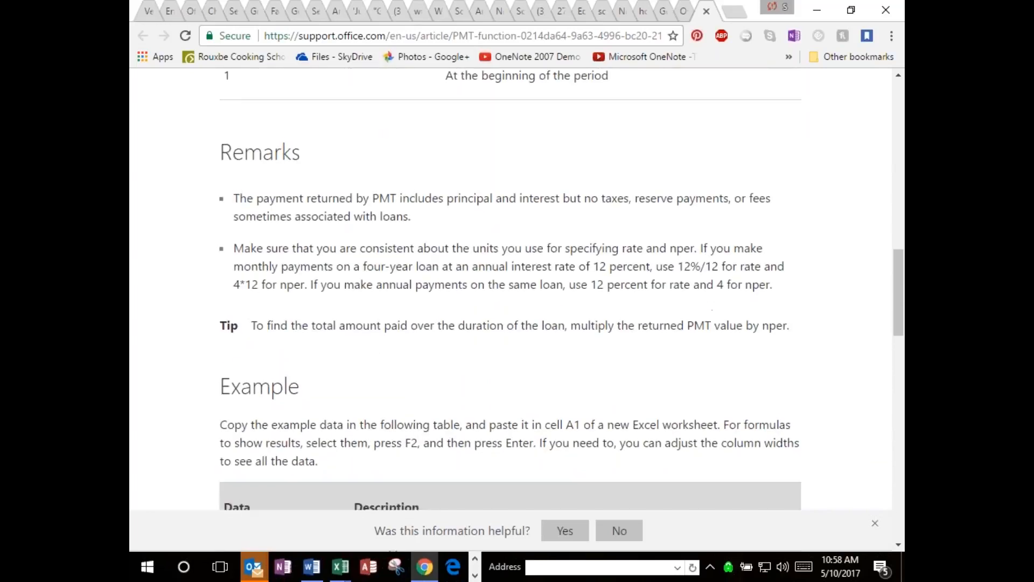
scroll(416, 289, "down", 3)
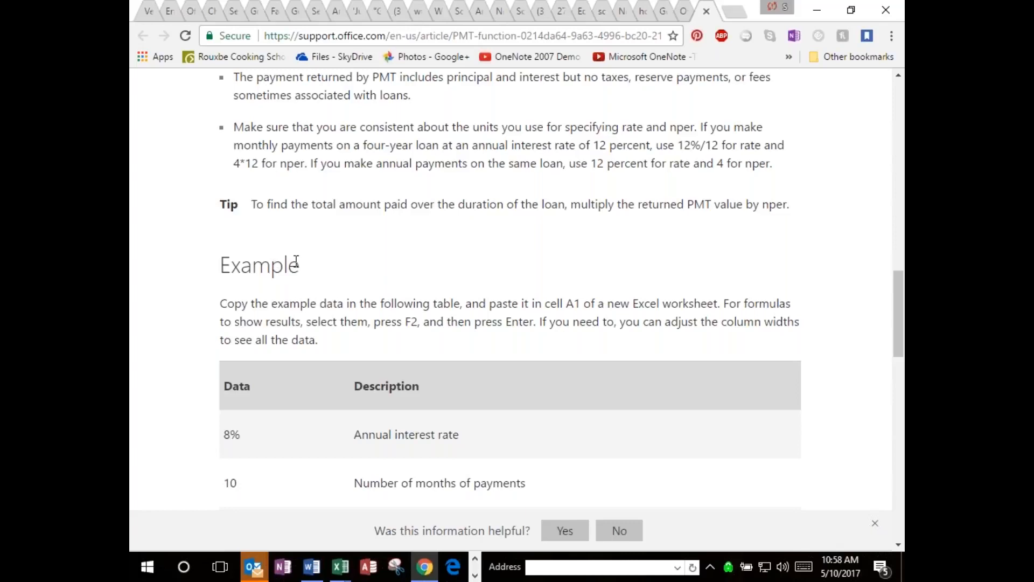
scroll(405, 264, "down", 1)
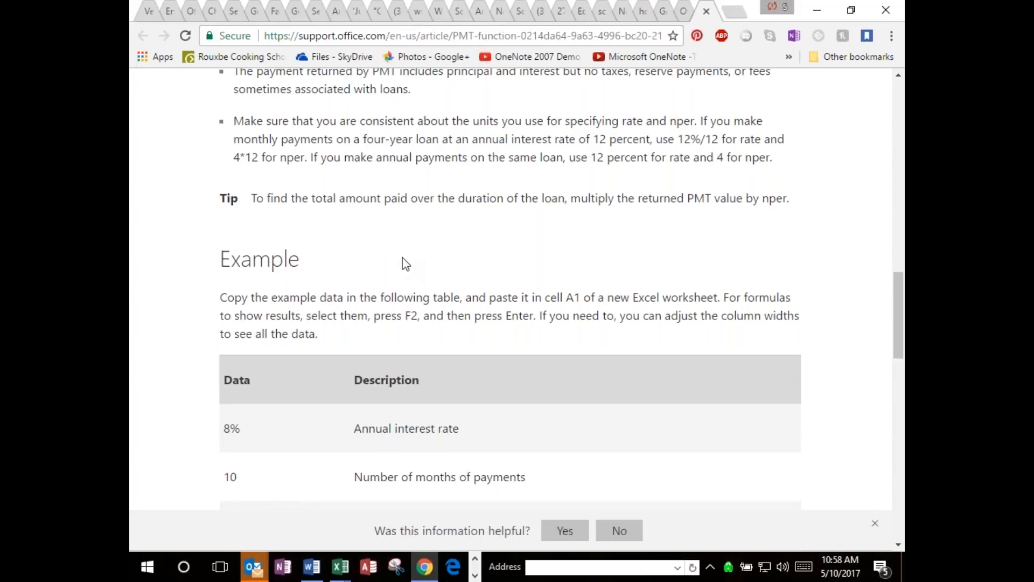
Examine the PMT article's example tables, covering the loan data, the PMT formulas and the second data set.
scroll(405, 264, "down", 2)
scroll(406, 265, "down", 2)
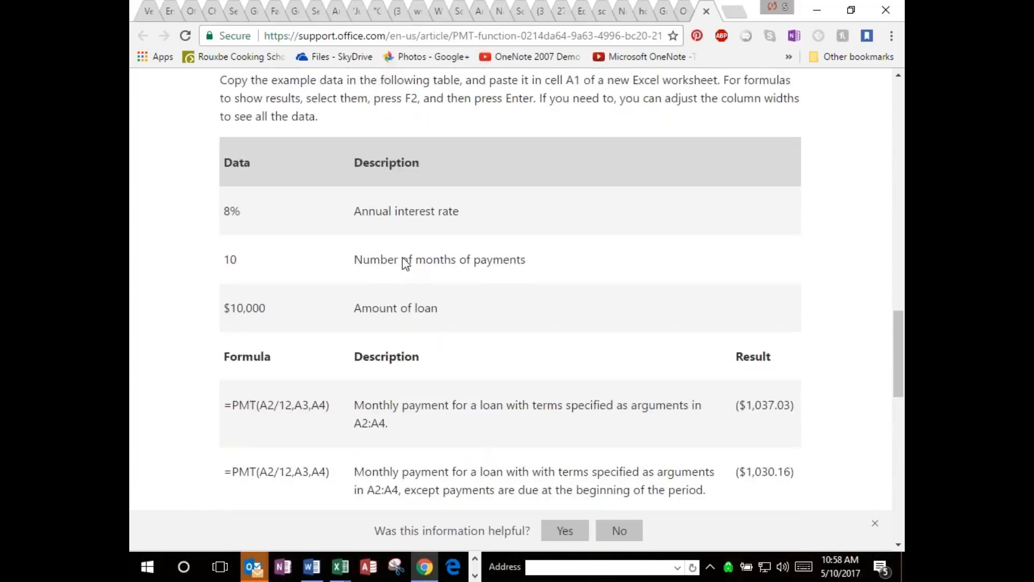
scroll(405, 264, "up", 1)
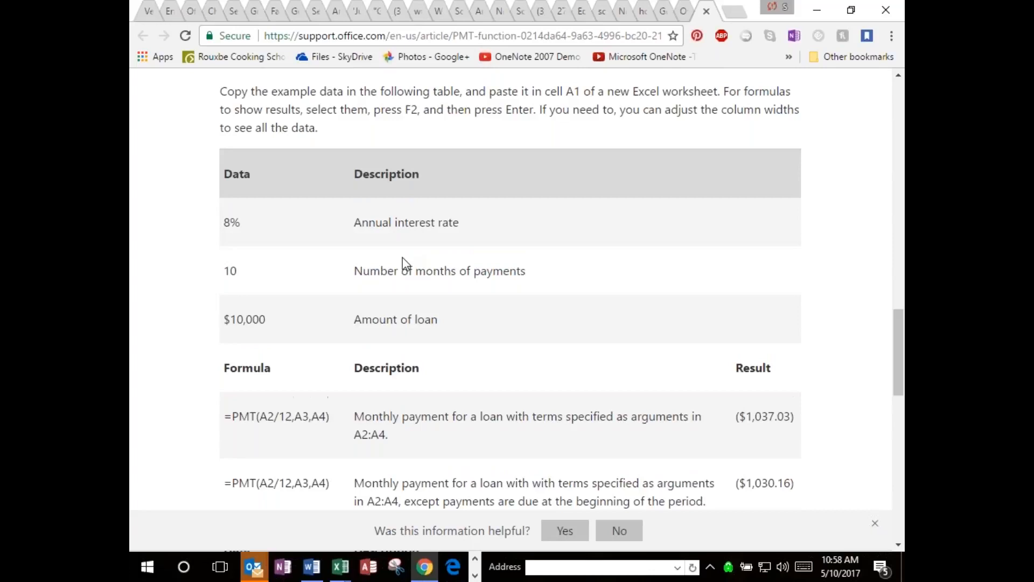
left_click_drag(232, 179, 679, 342)
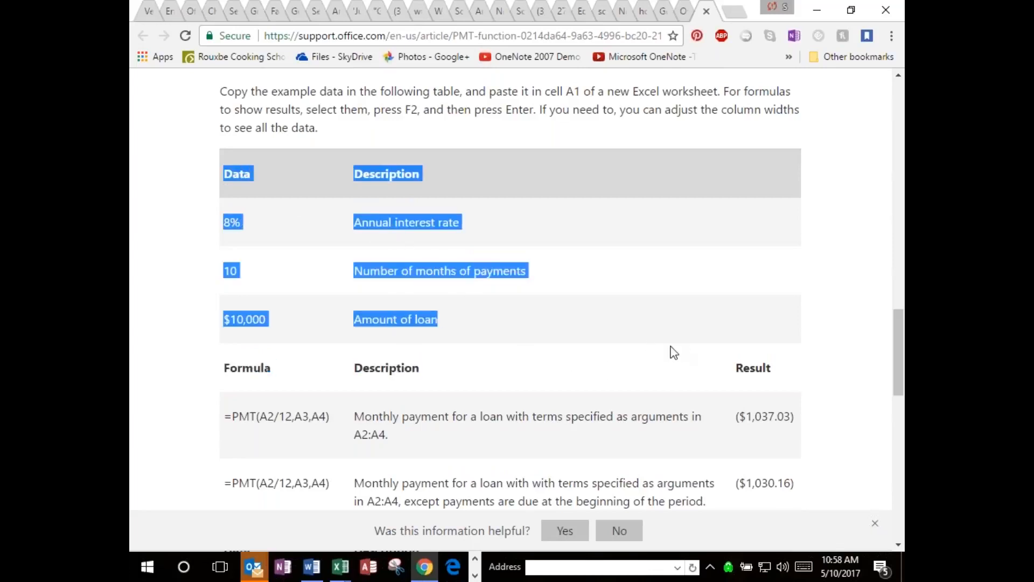
left_click(620, 392)
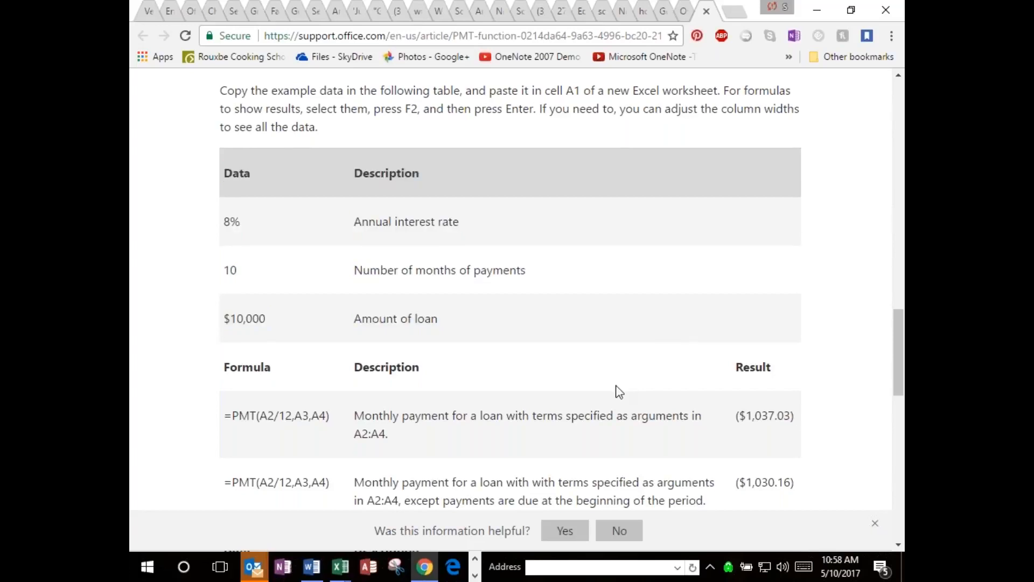
scroll(620, 392, "down", 3)
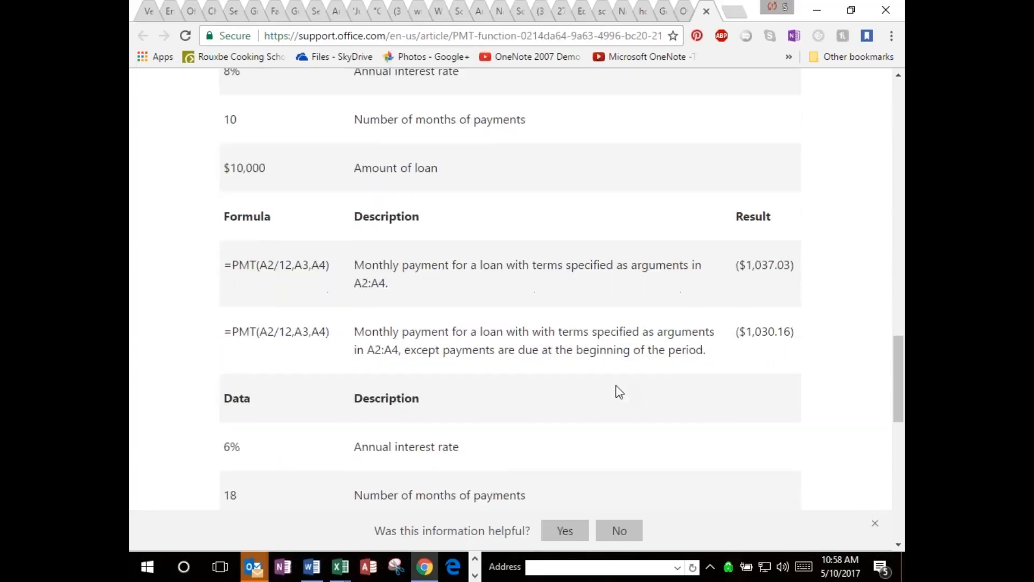
scroll(620, 393, "down", 1)
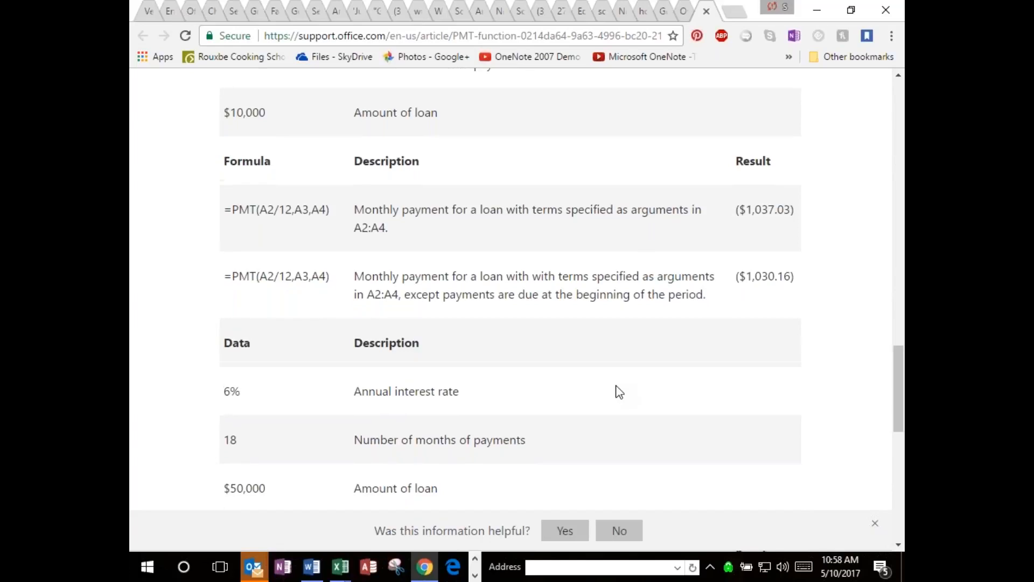
Select and copy the first PMT example table, from the Data header through the result of the second PMT formula.
scroll(619, 392, "up", 1)
scroll(620, 392, "up", 2)
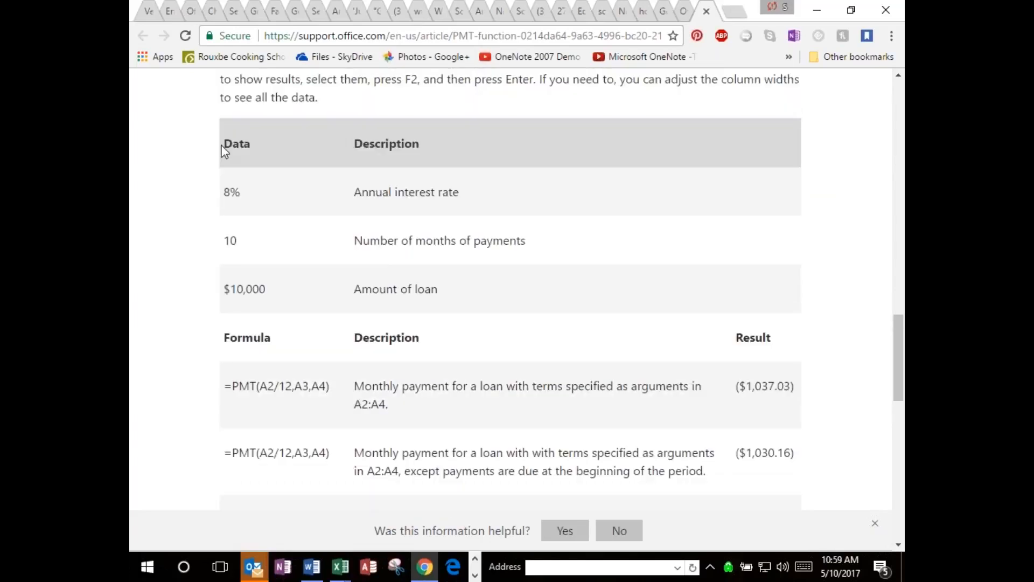
double_click(228, 143)
left_click_drag(228, 143, 768, 508)
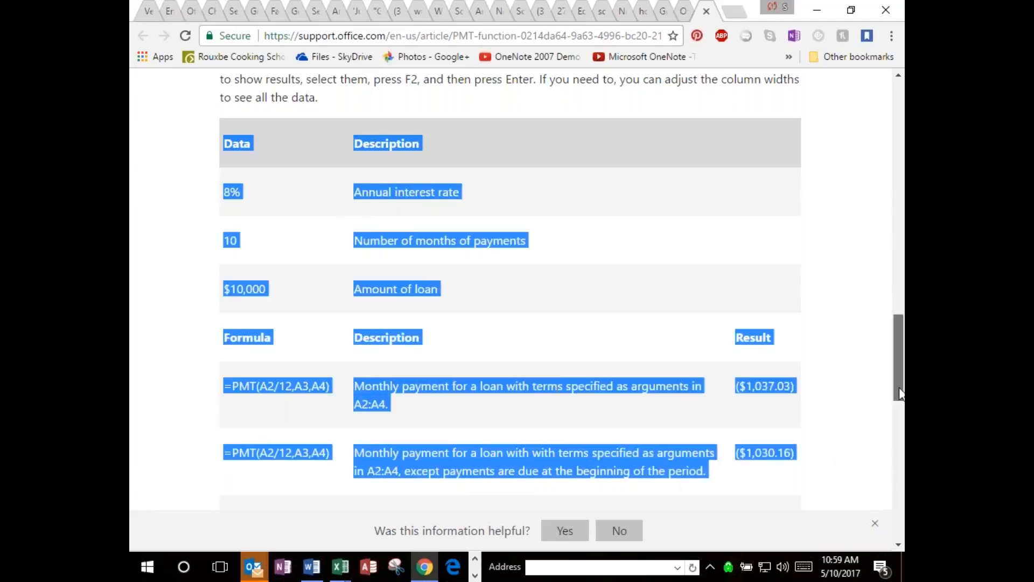
left_click_drag(900, 392, 900, 412)
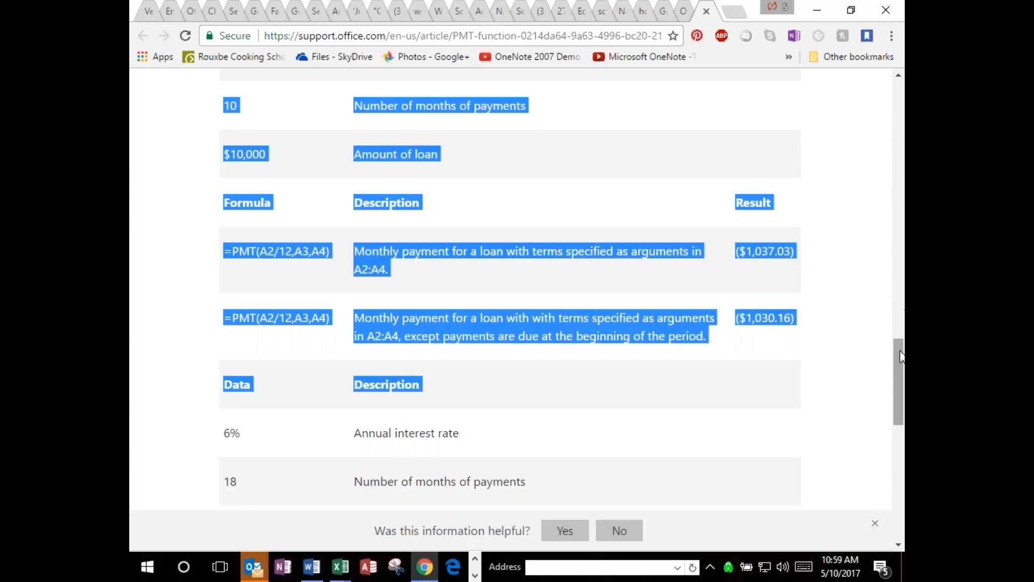
right_click(895, 319)
left_click(903, 274)
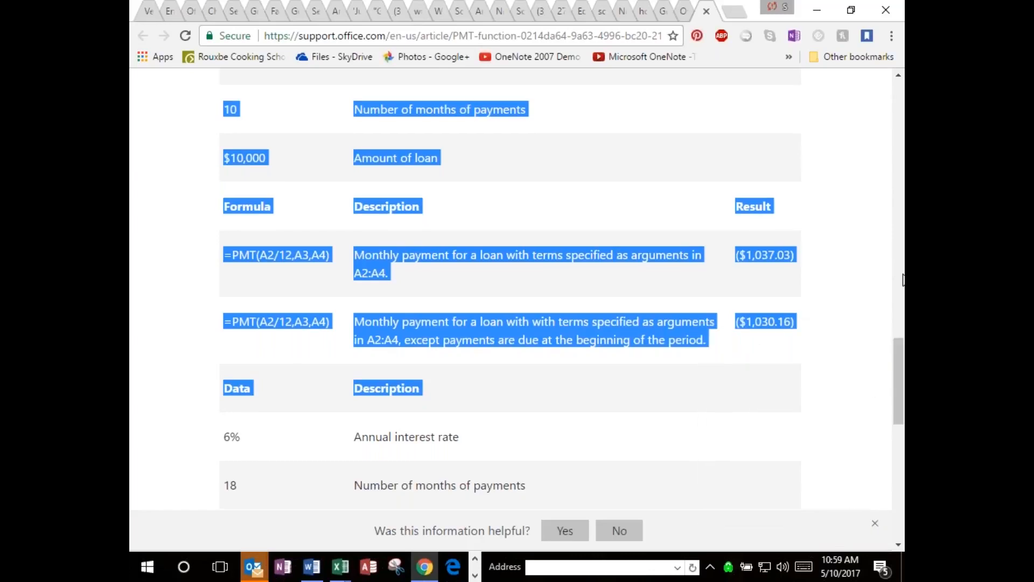
right_click(896, 410)
left_click(898, 414)
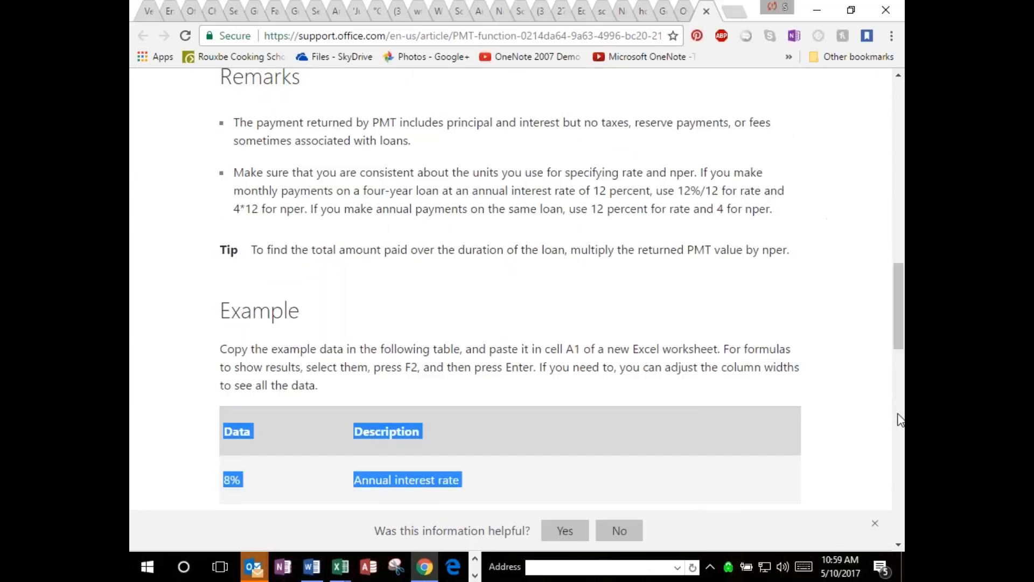
left_click(898, 415)
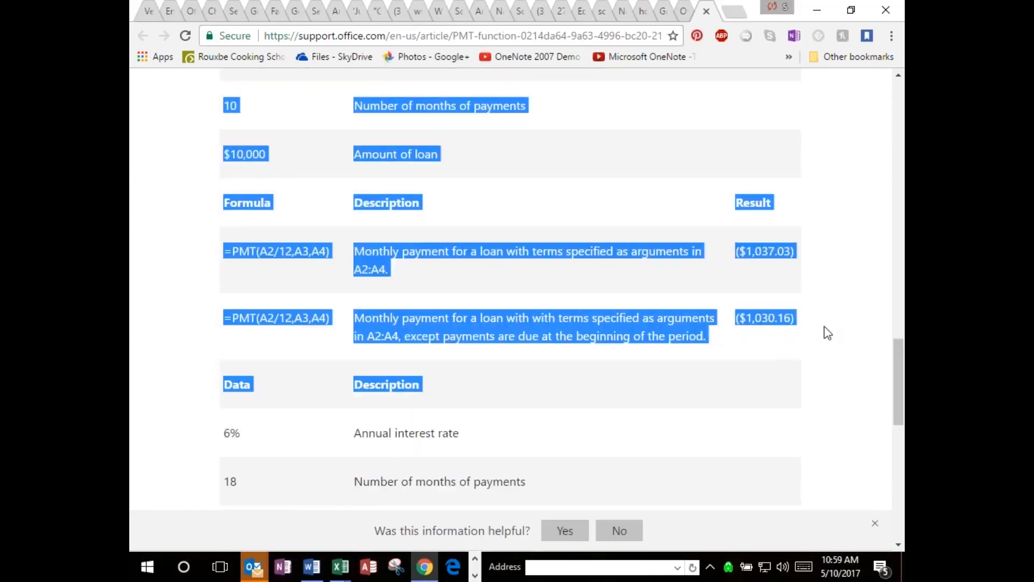
left_click(820, 323, "shift")
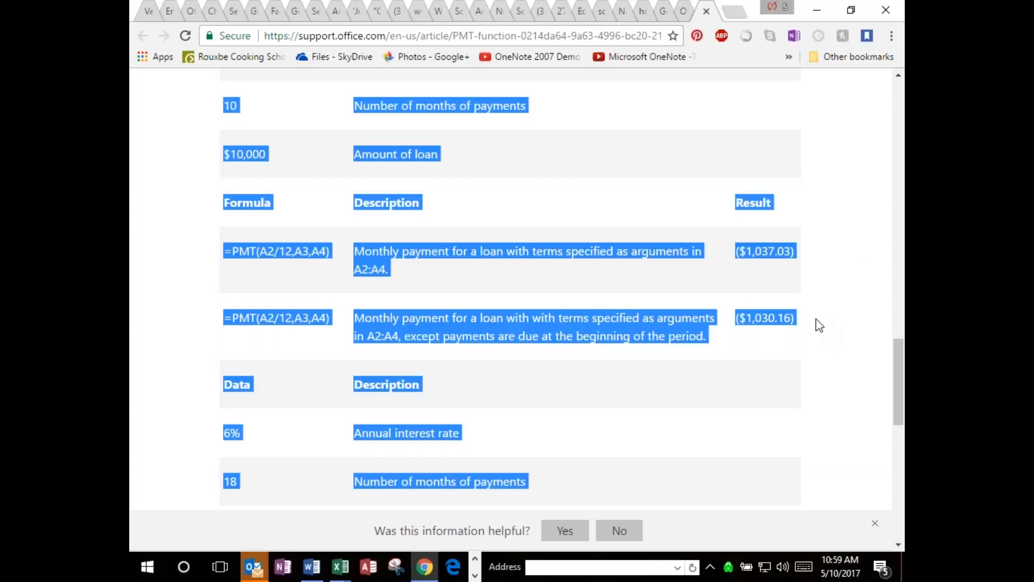
left_click(787, 319, "shift")
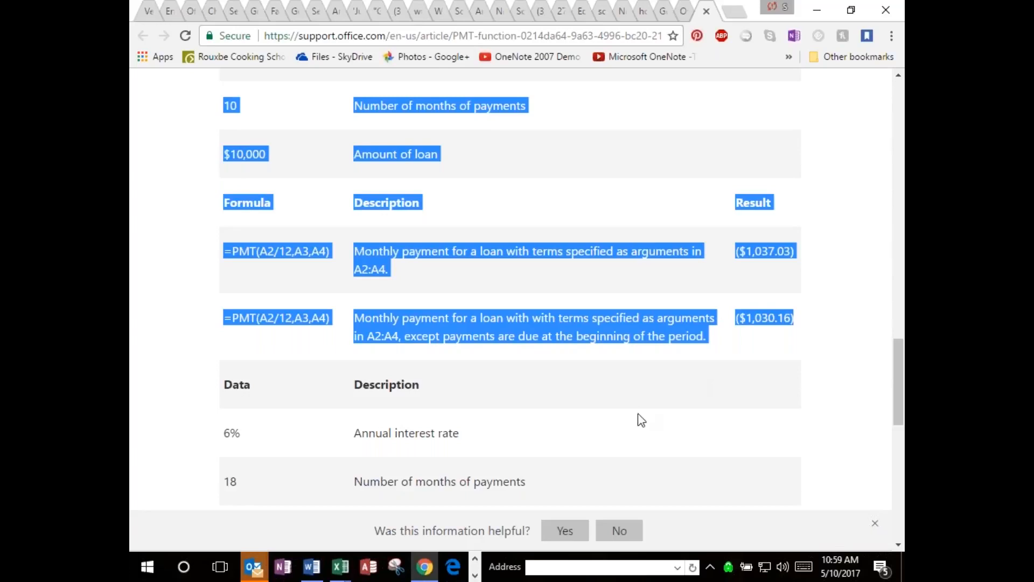
Switch to Excel, cancel the Insert Function dialog, and paste the copied PMT example table into cell A1 of a new blank workbook.
mouse_move(339, 569)
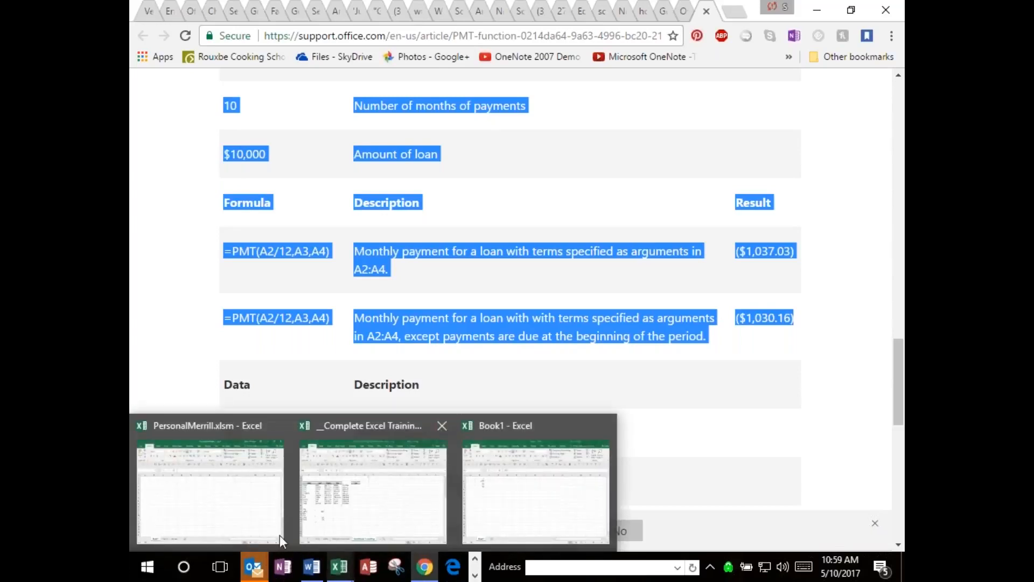
left_click(240, 525)
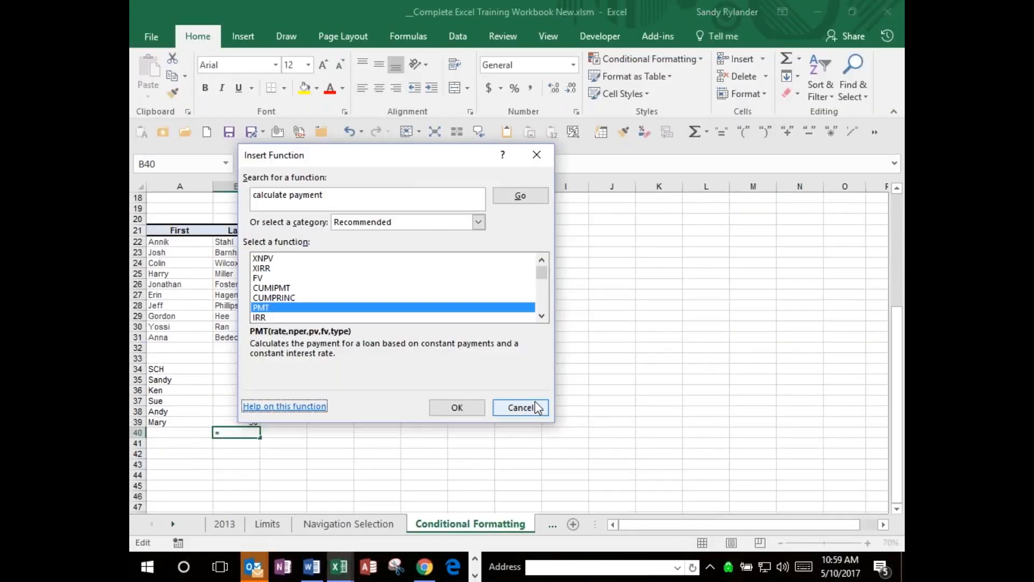
left_click(520, 407)
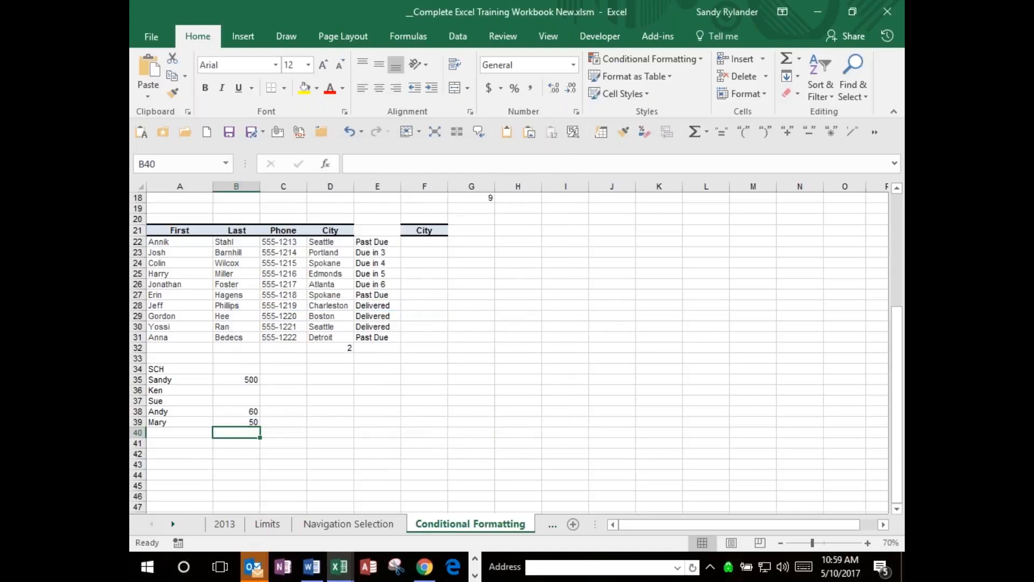
left_click(206, 132)
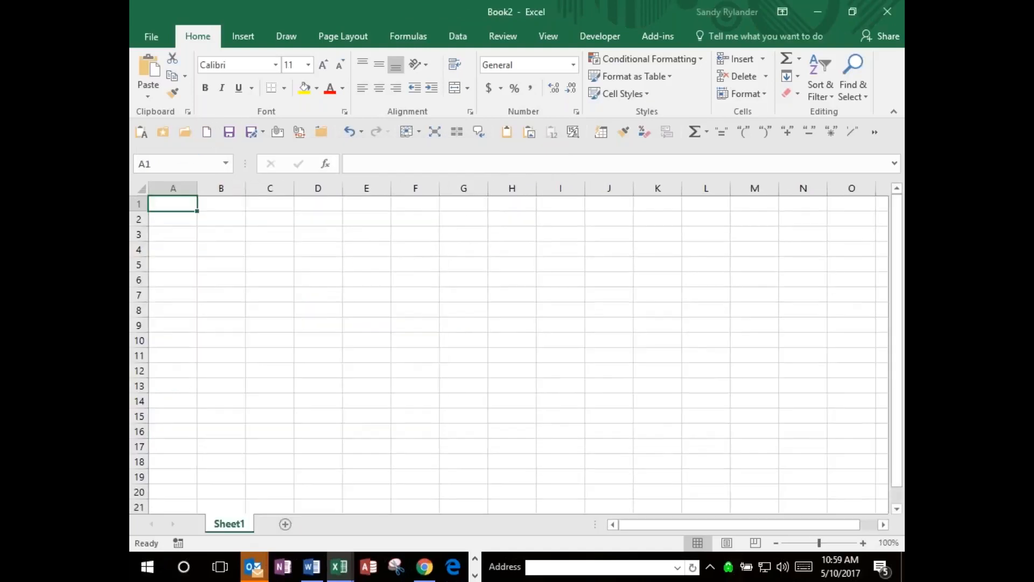
key("ctrl+v")
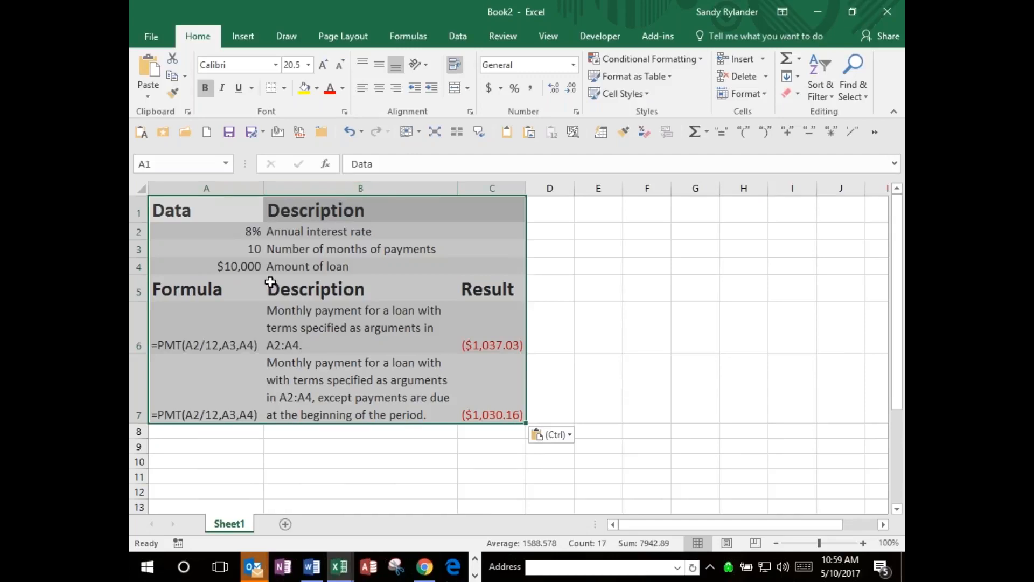
Examine the contents of result cell C6 and the pasted loan data in column A, up to the interest rate in A2.
left_click(485, 342)
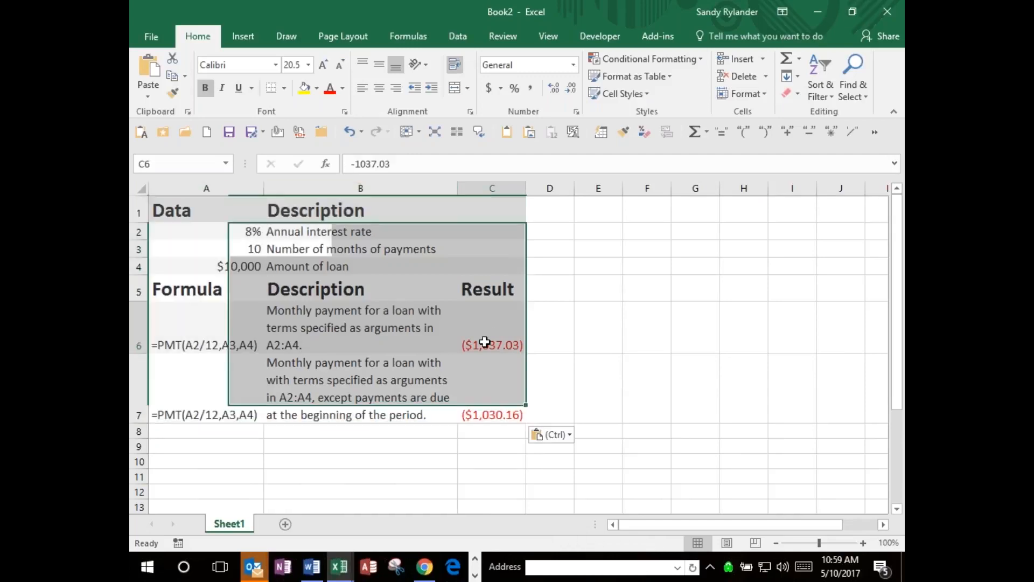
left_click(393, 336)
key("Left")
key("Up")
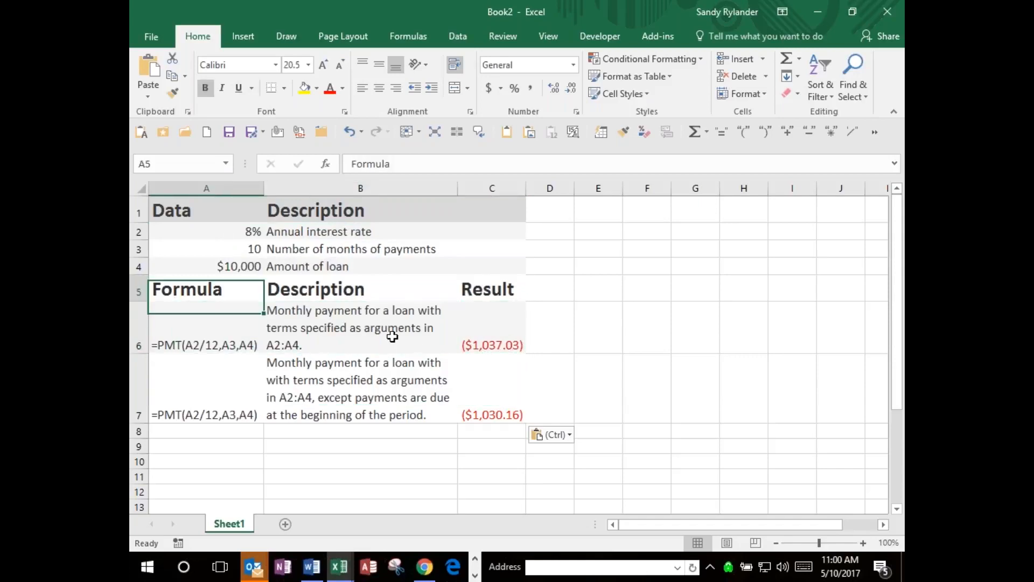
key("Up")
key("Up")
key("Up")
key("Up")
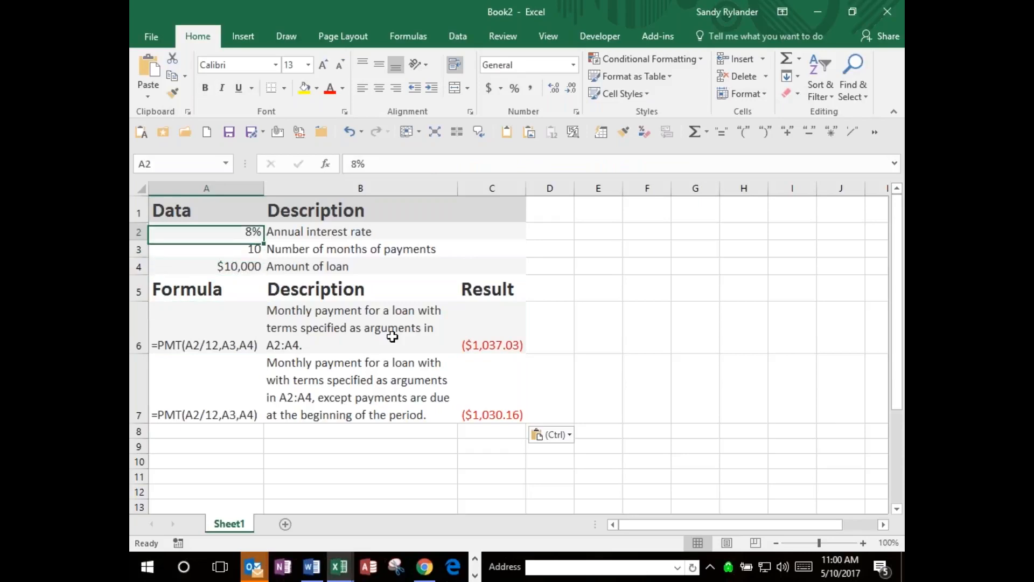
key("Down")
key("Down")
key("Down")
key("Down")
key("Down")
key("Down")
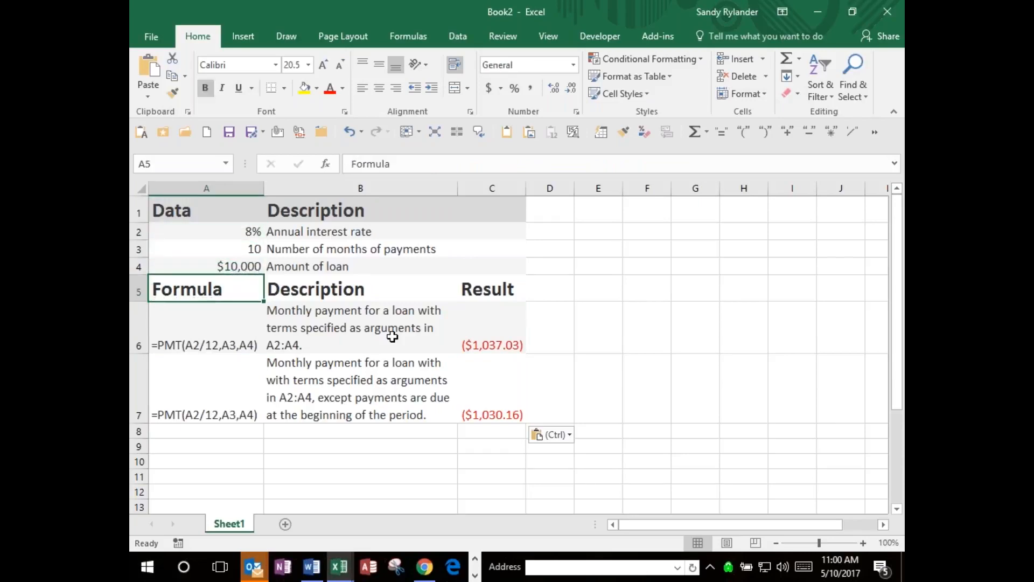
Go through row 6 to compare the contents of its formula, description and result cells.
key("Right")
key("Up")
key("Right")
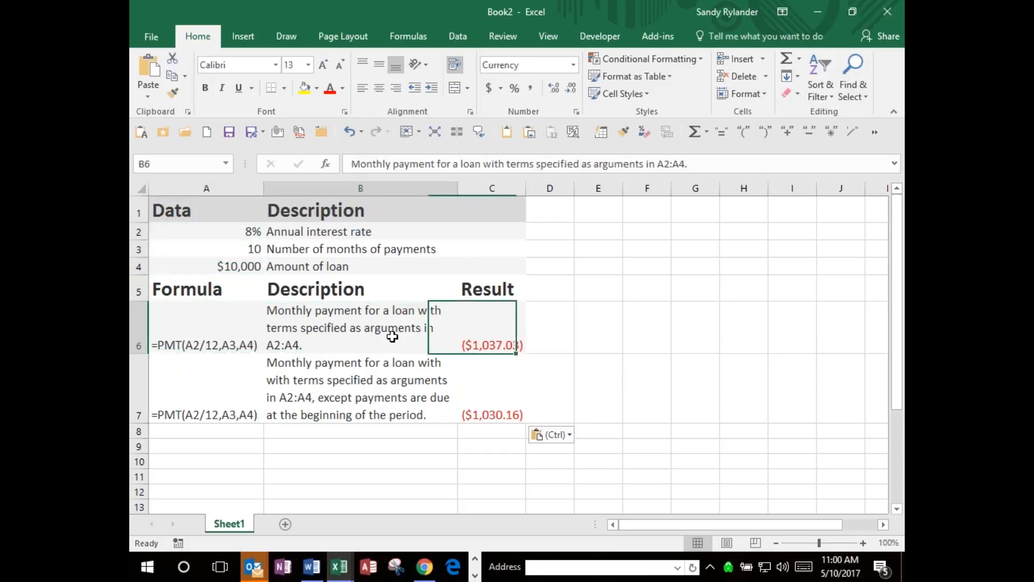
key("Left")
key("Right")
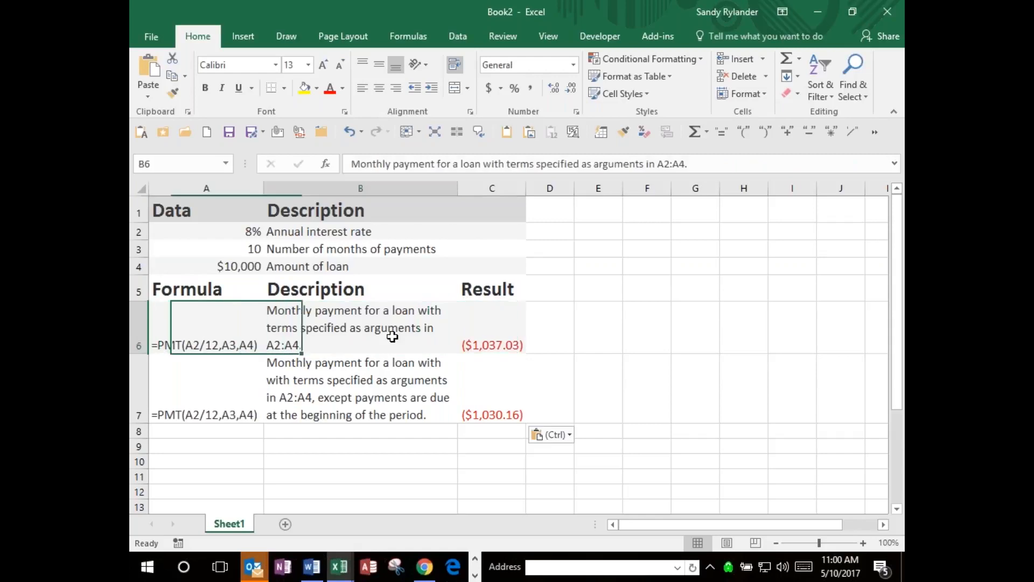
key("Right")
key("Left")
key("Left")
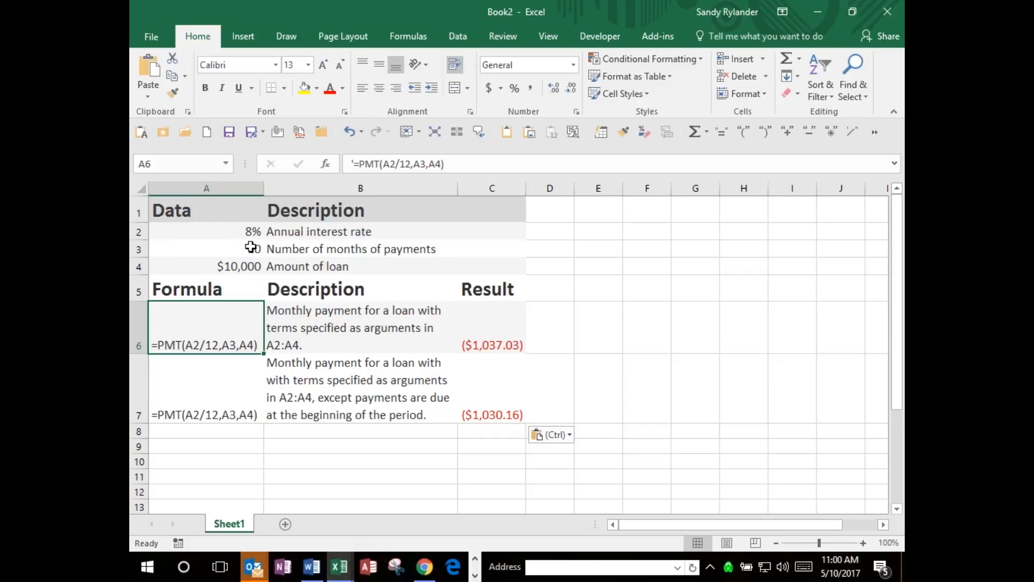
Check the payment-months label in B3 and the interest-rate label in B2 against the PMT formula in A6.
left_click(302, 249)
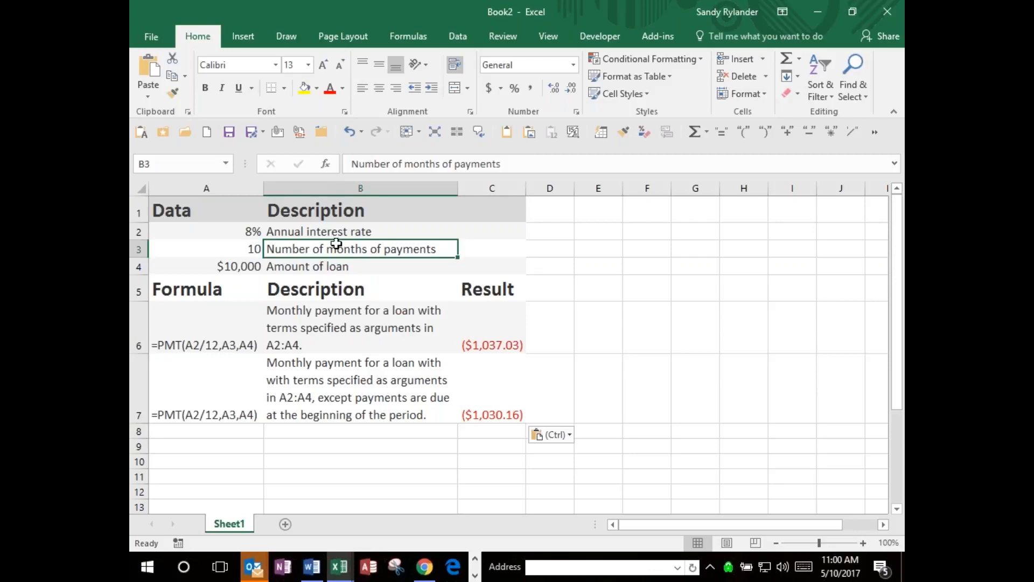
left_click(321, 233)
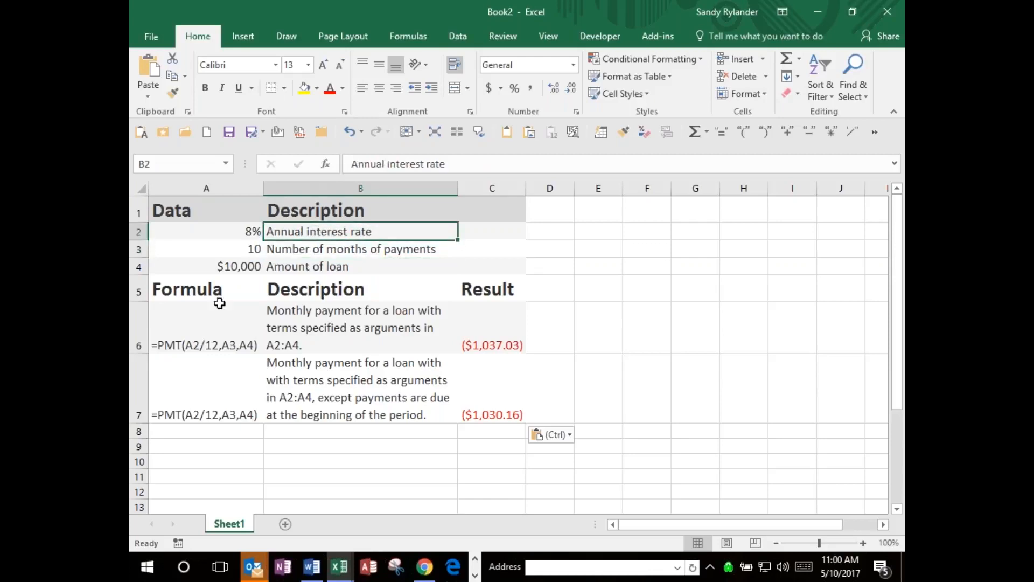
left_click(205, 344)
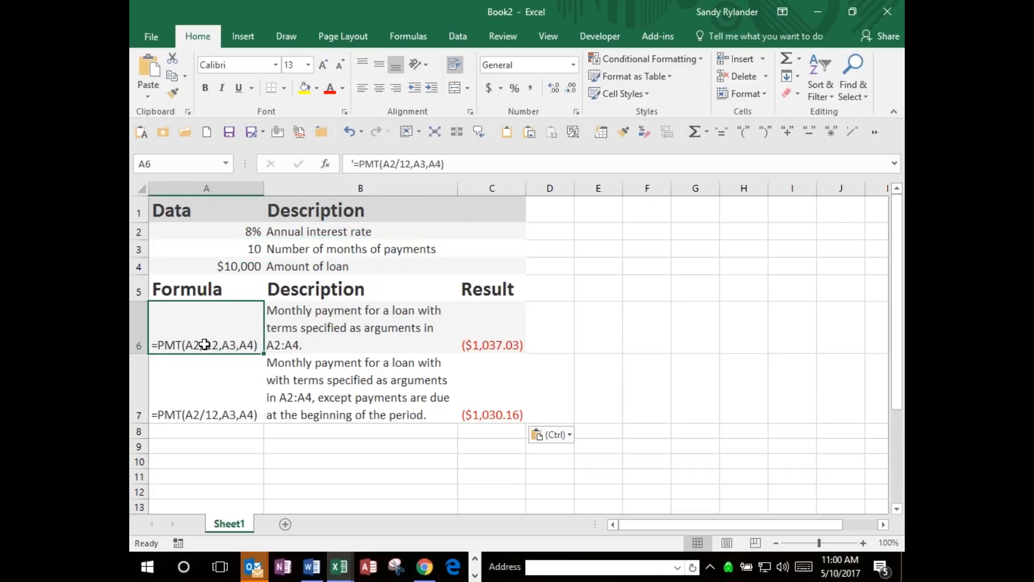